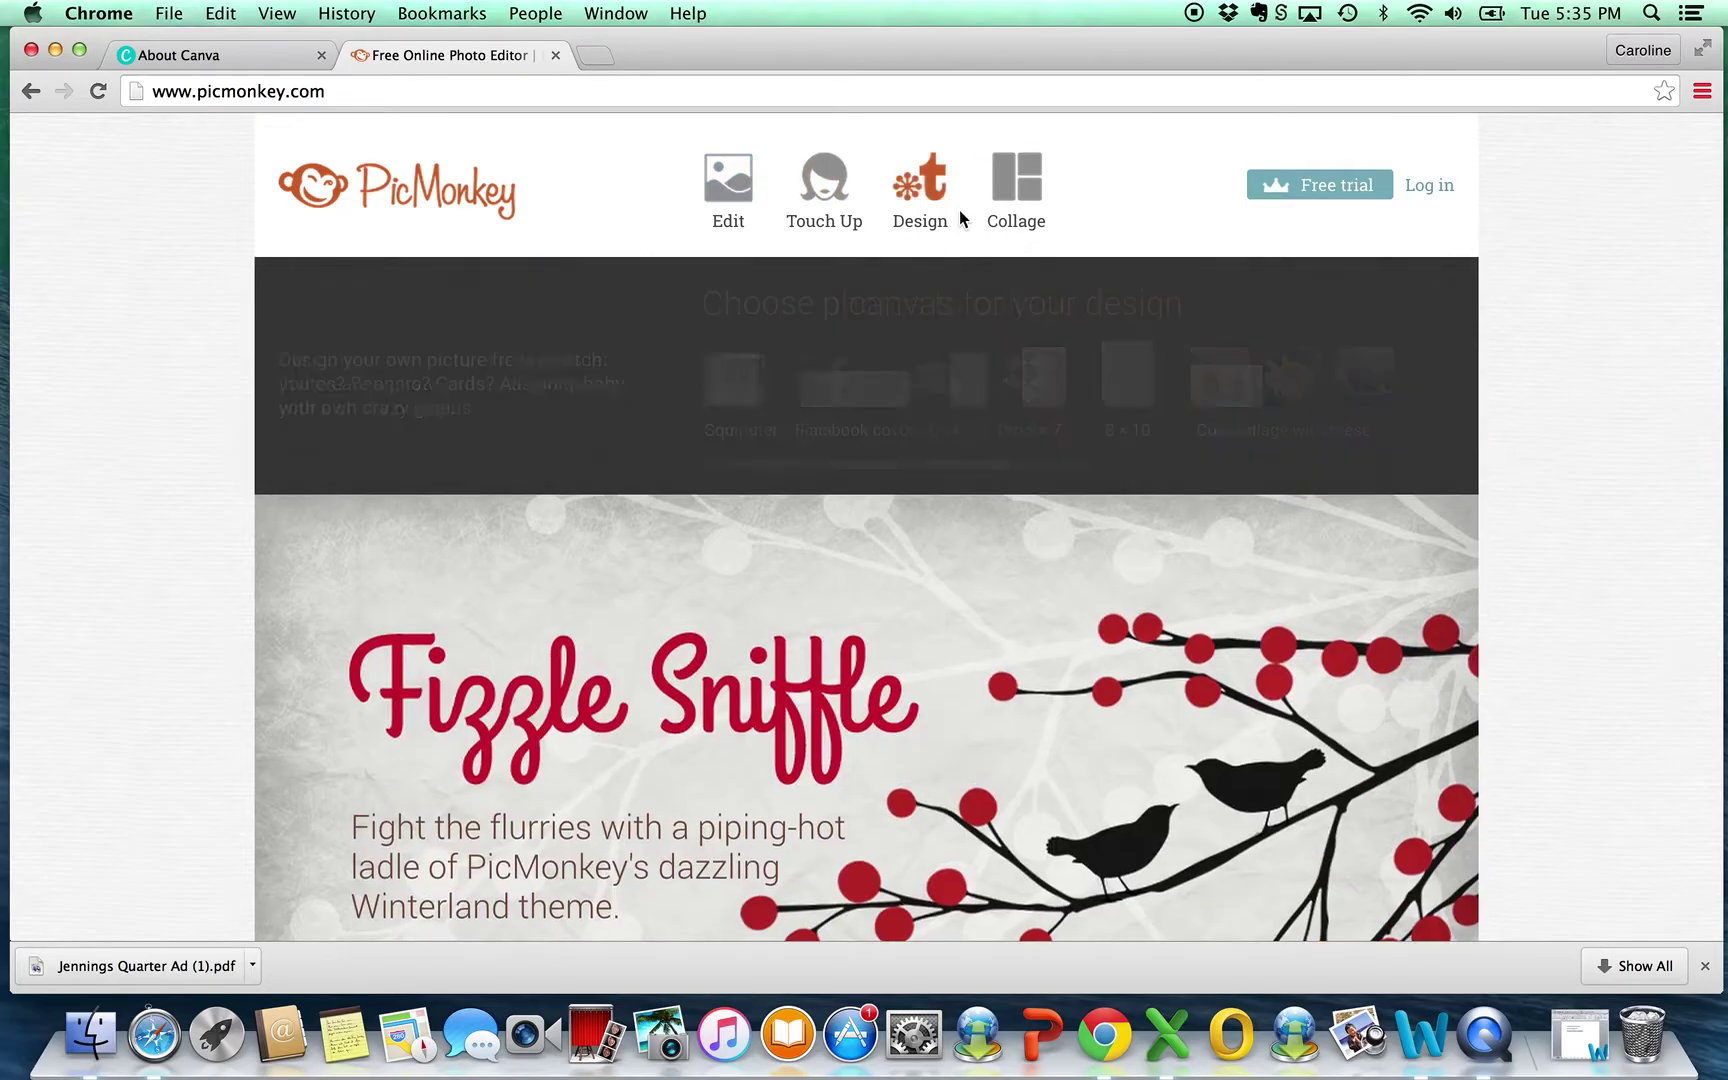
# Start a blank square design canvas and add the Riding Hood image from the Desktop as a custom overlay
pyautogui.moveTo(927, 235)
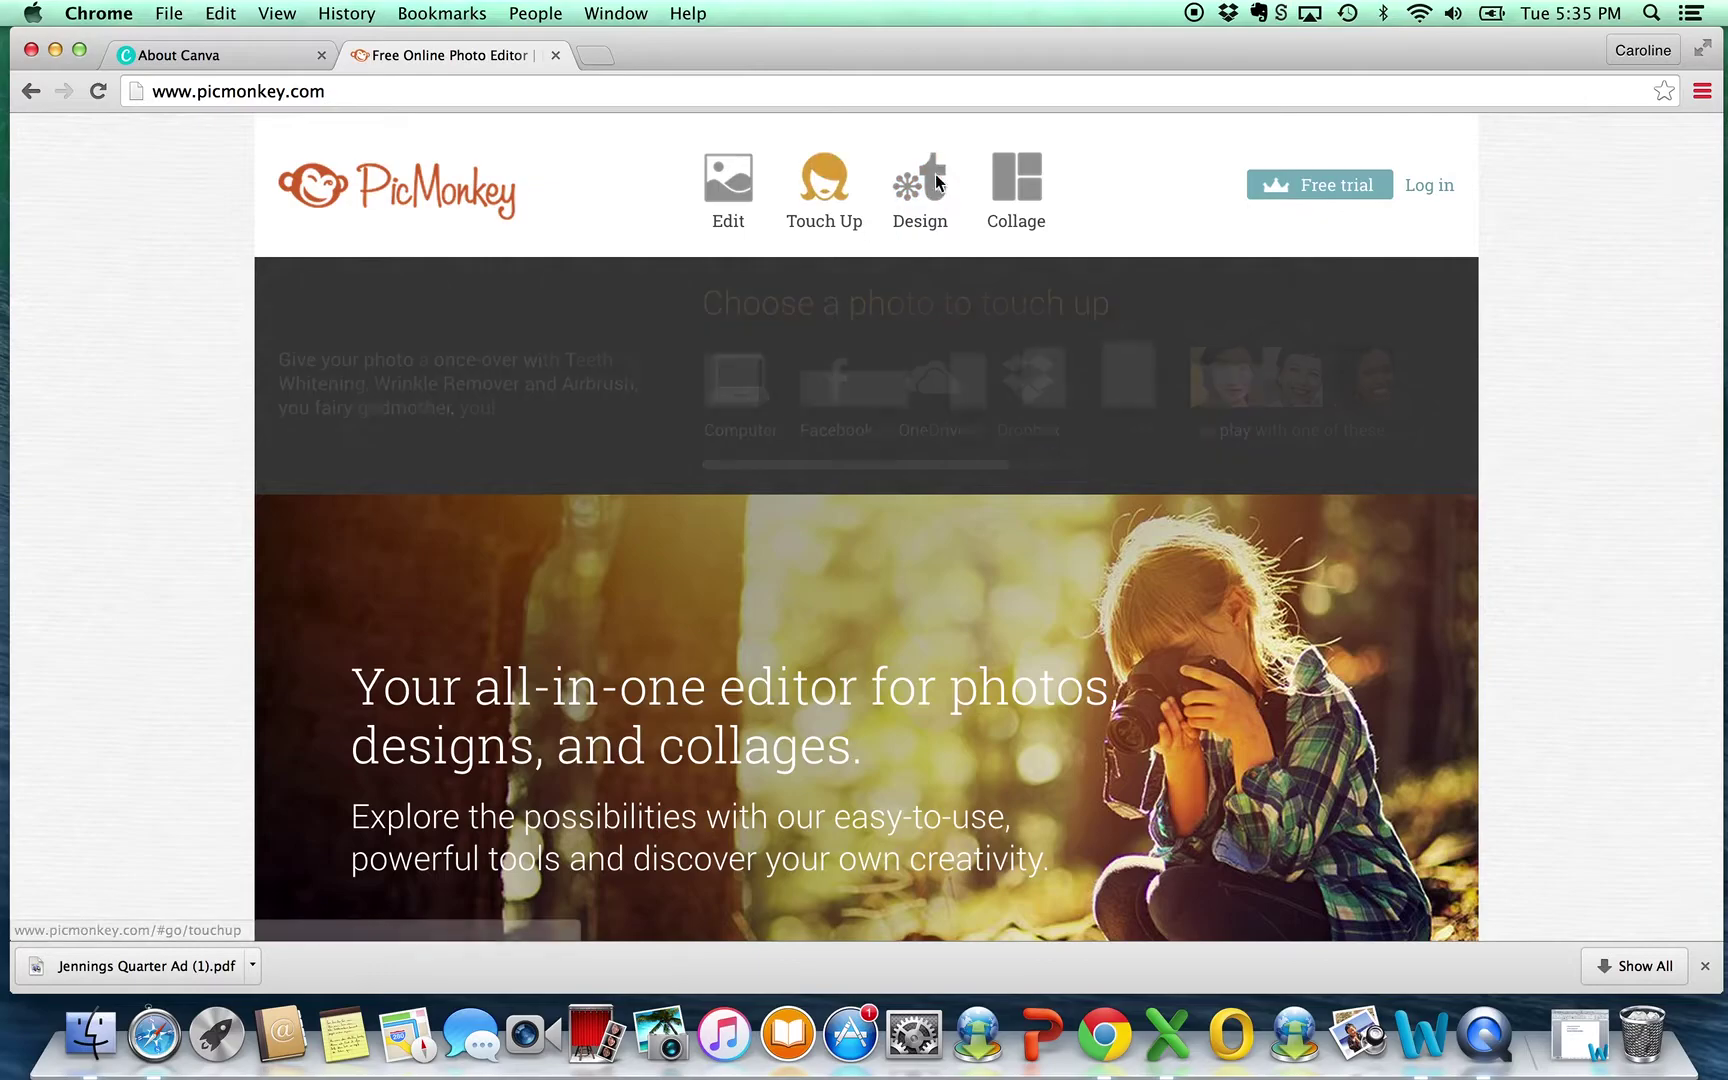
pyautogui.click(932, 186)
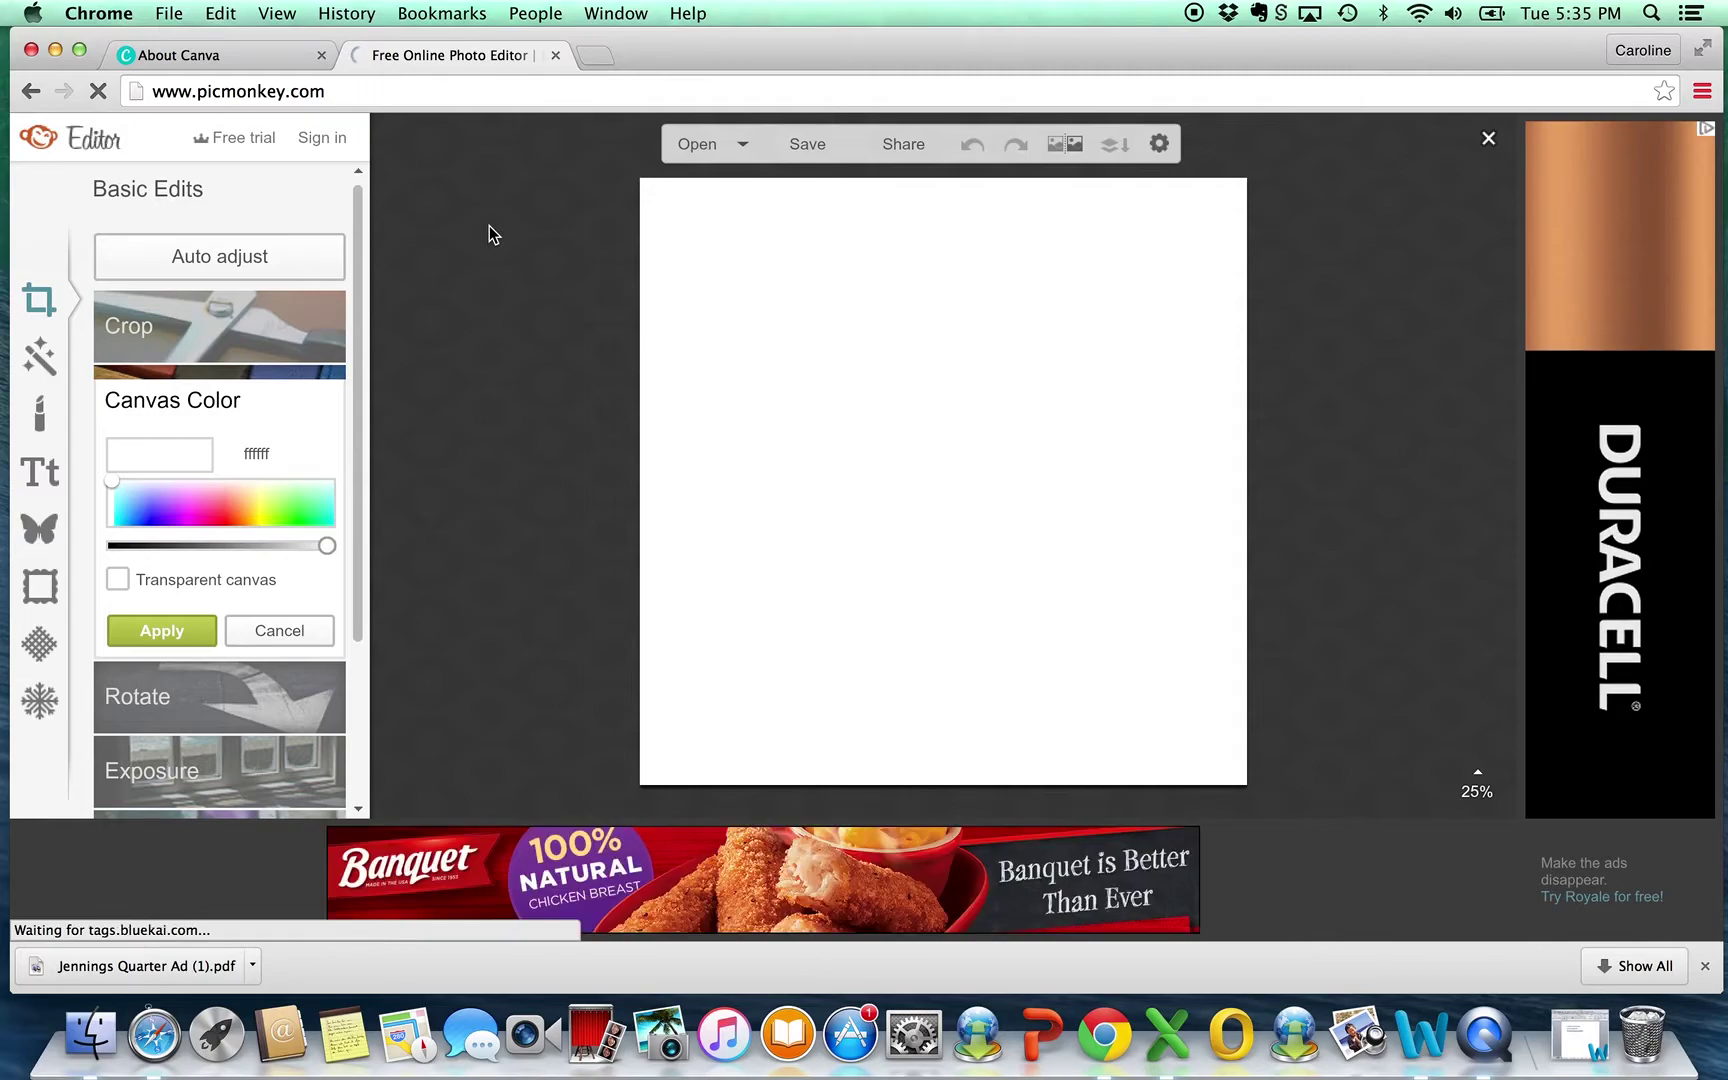
pyautogui.click(39, 530)
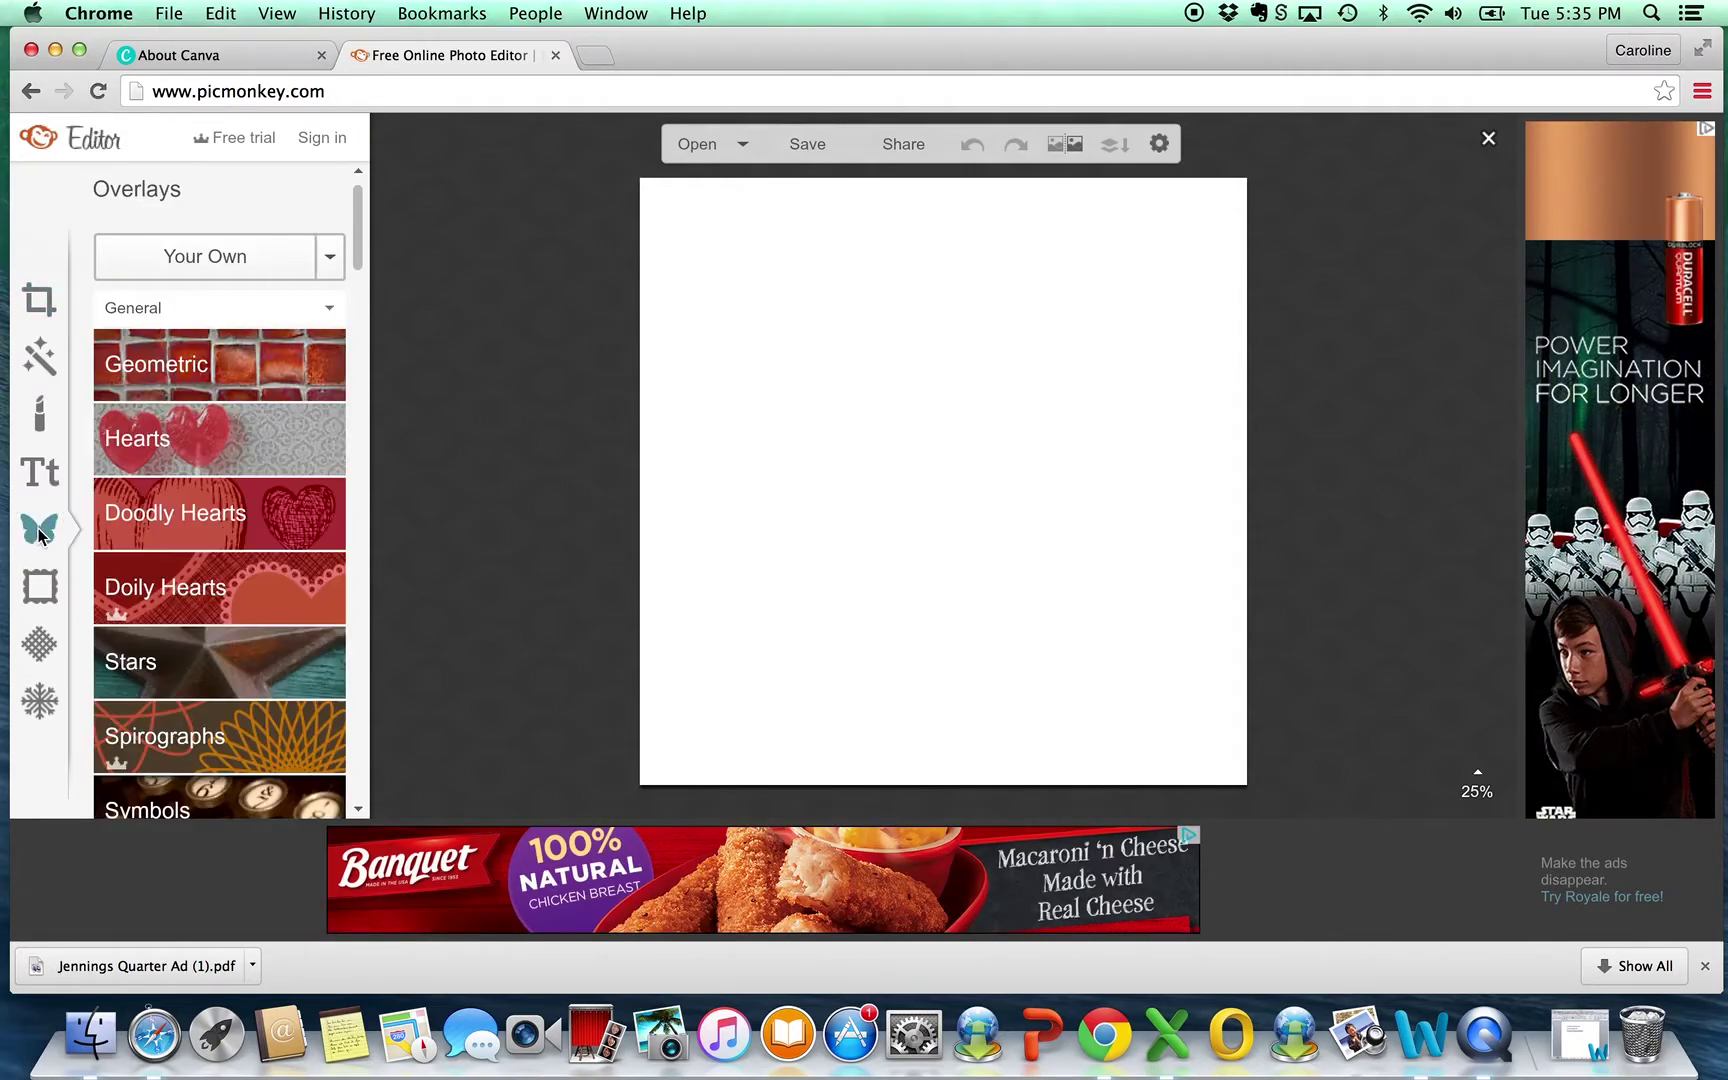
pyautogui.click(207, 258)
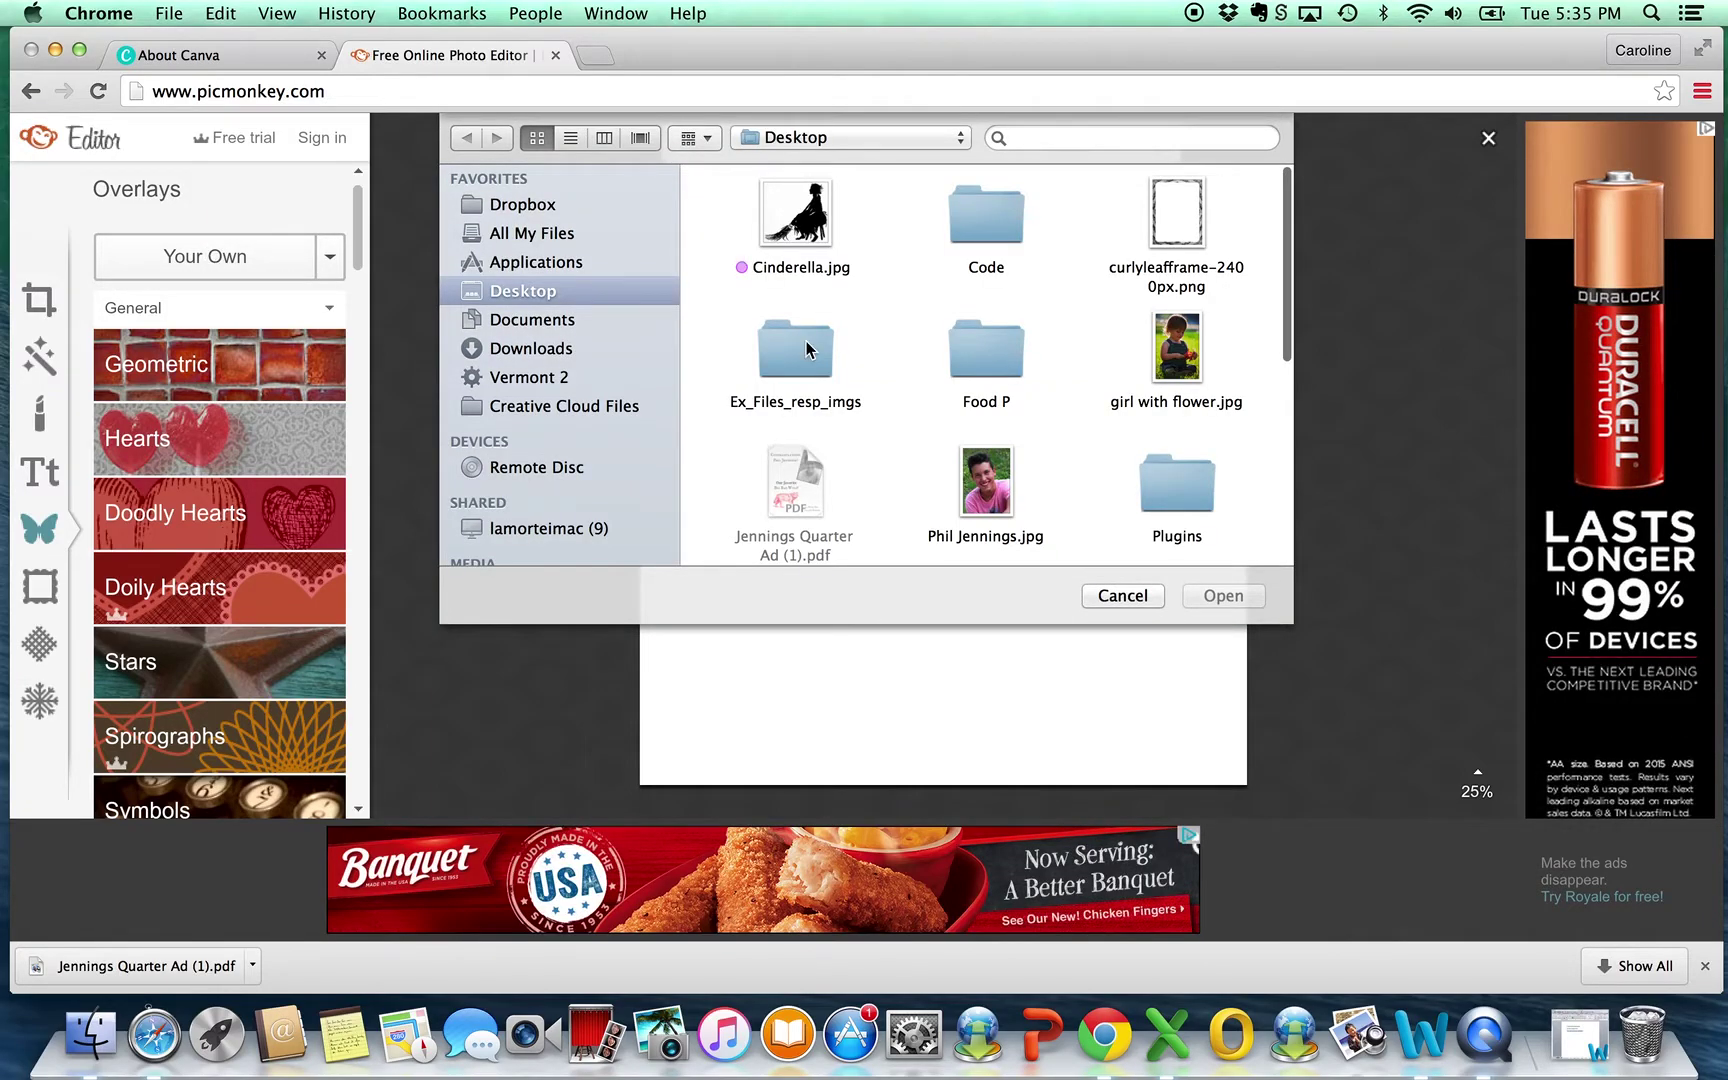
pyautogui.scroll(-5, 806, 348)
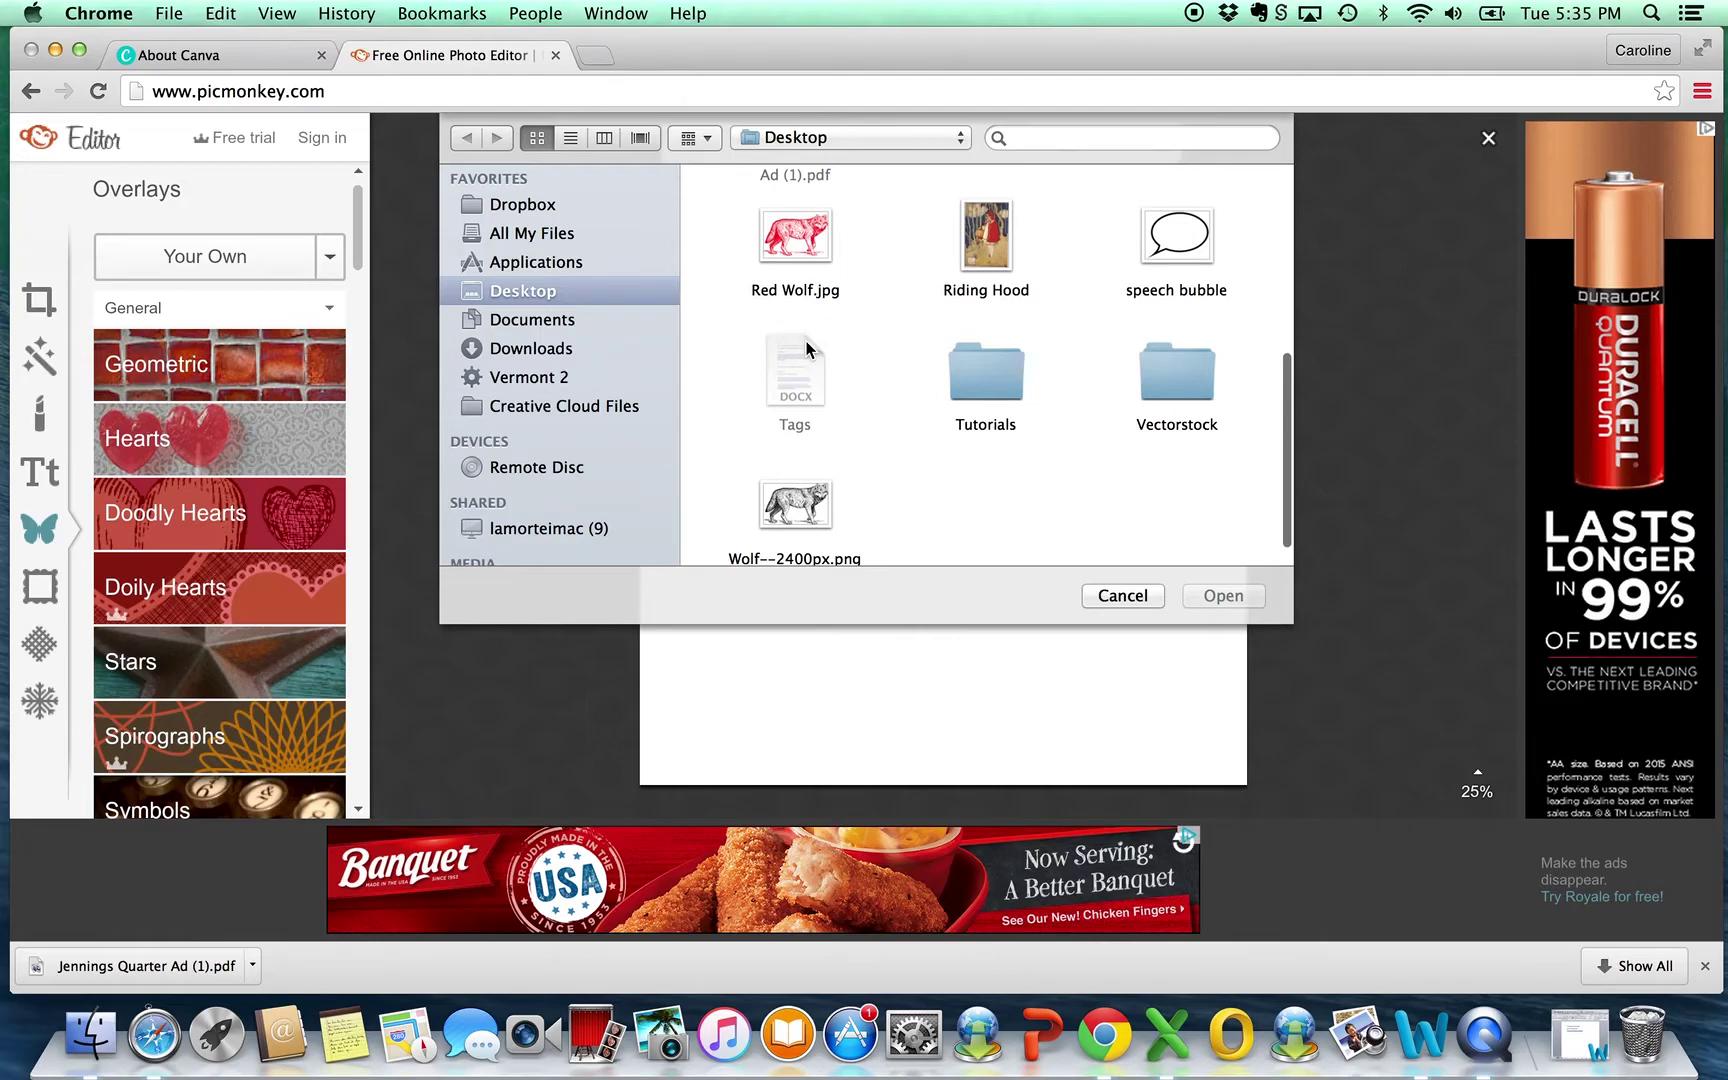
pyautogui.scroll(2, 806, 348)
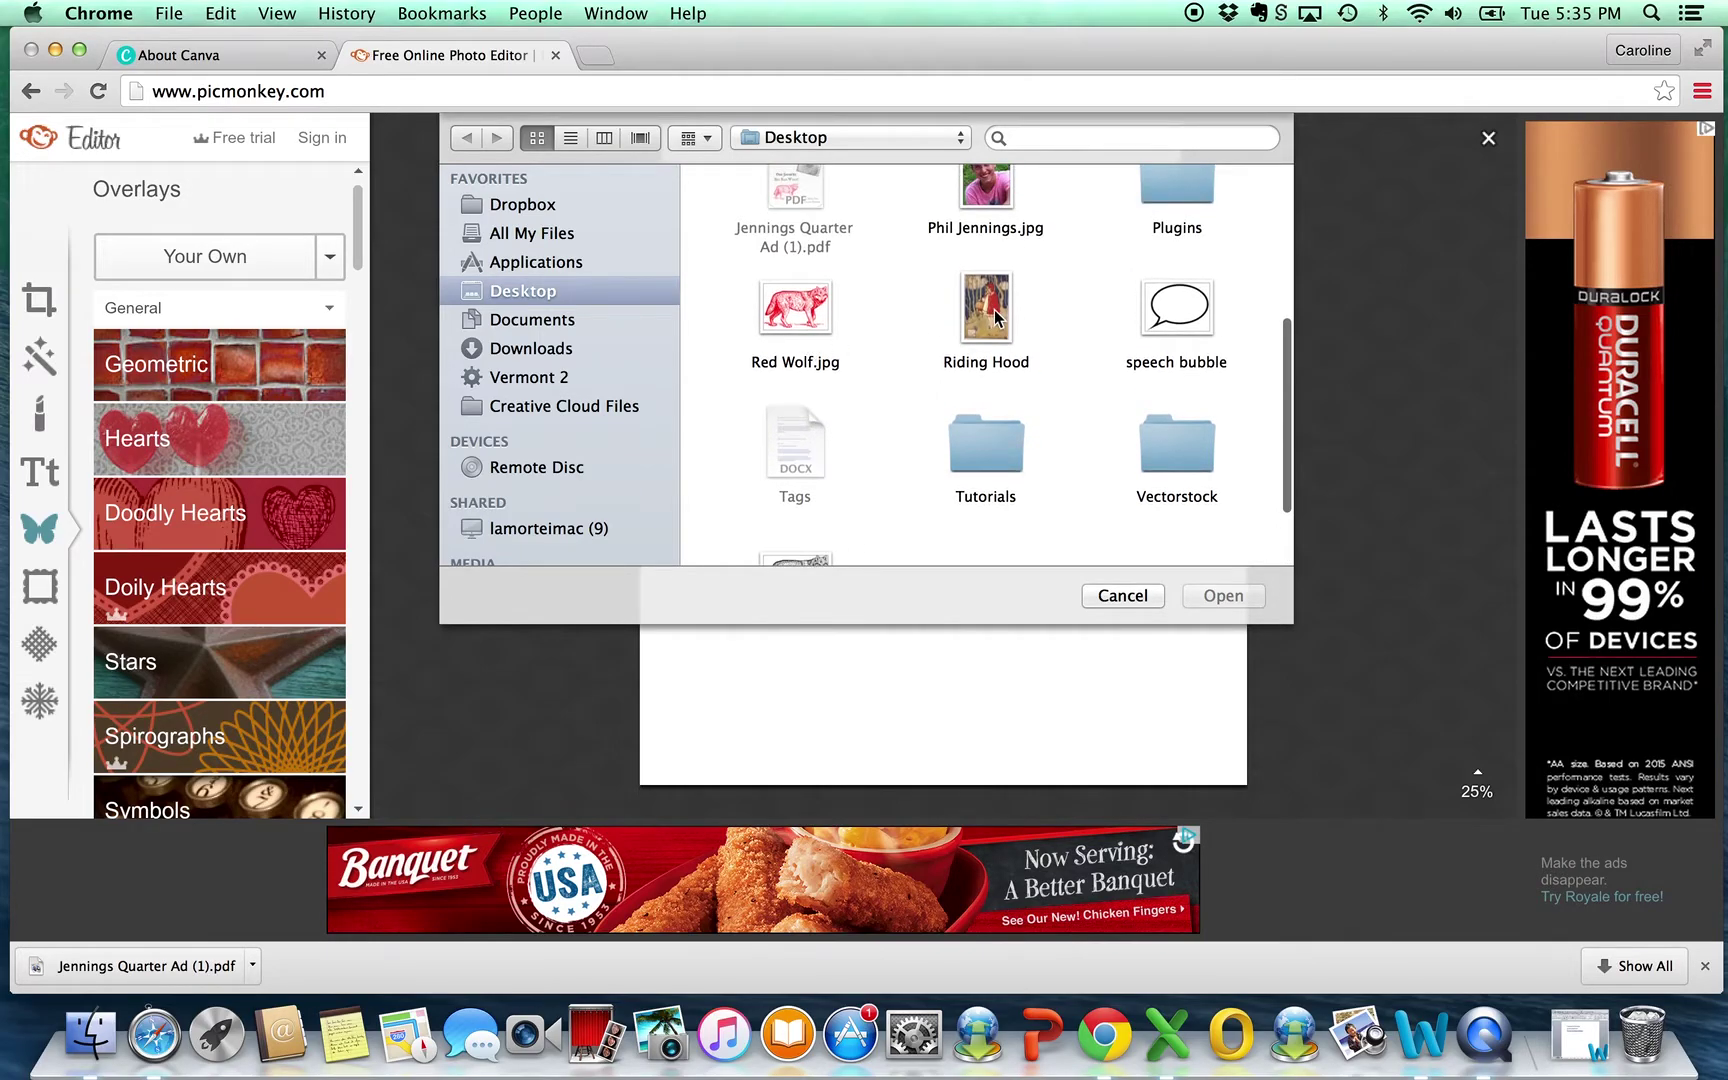
pyautogui.click(995, 316)
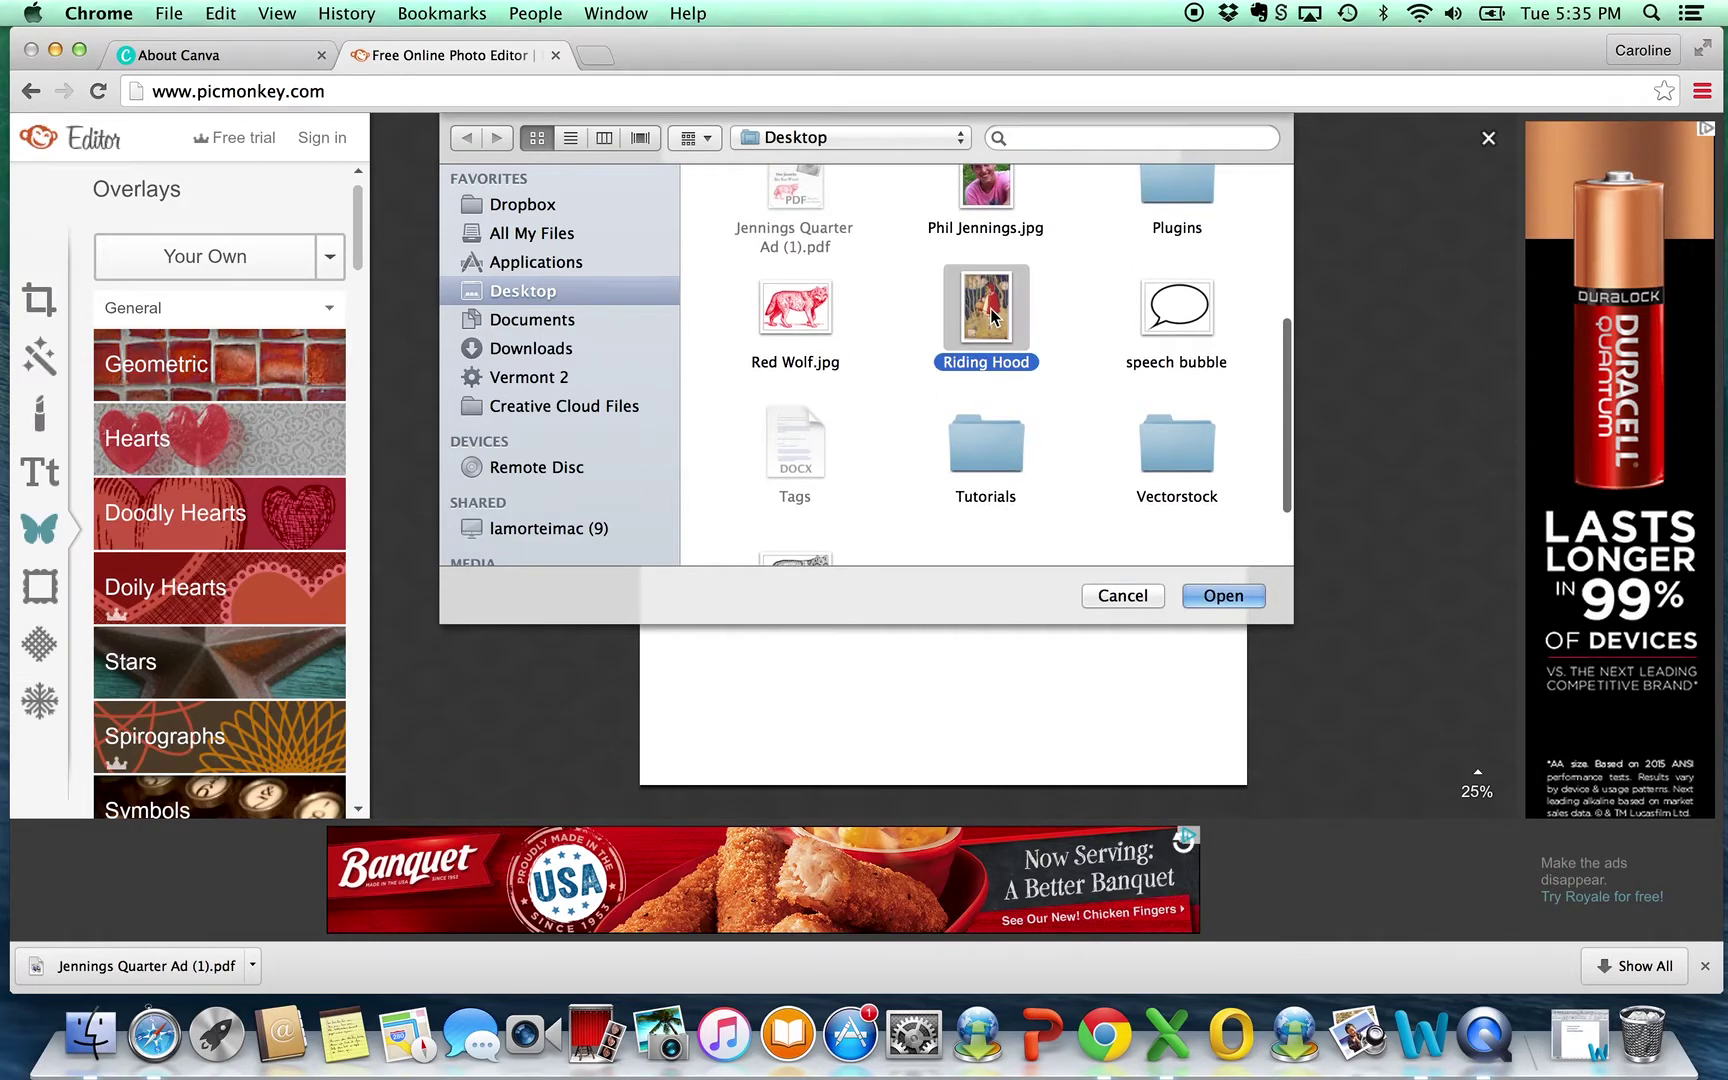
pyautogui.click(1241, 599)
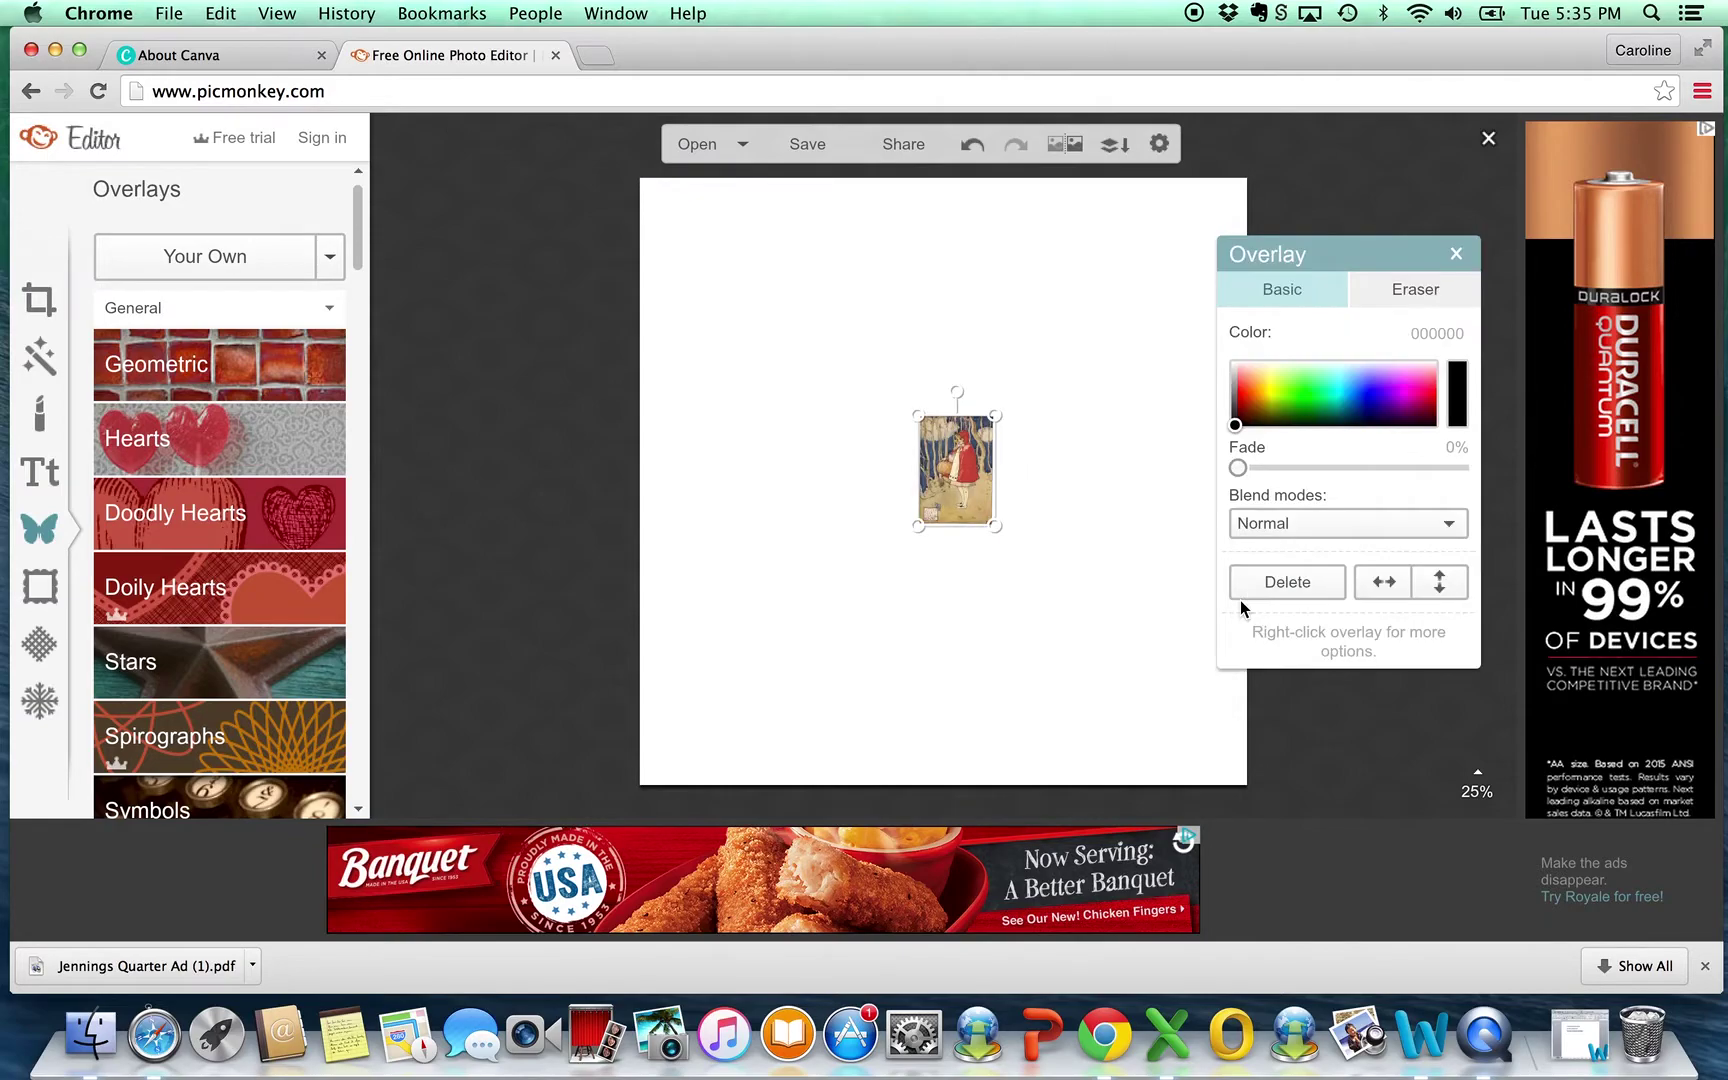
# Reposition and enlarge the Riding Hood overlay until the girl, from hood to shoes, fills the canvas height along its left side
pyautogui.moveTo(941, 437); pyautogui.dragTo(660, 199)
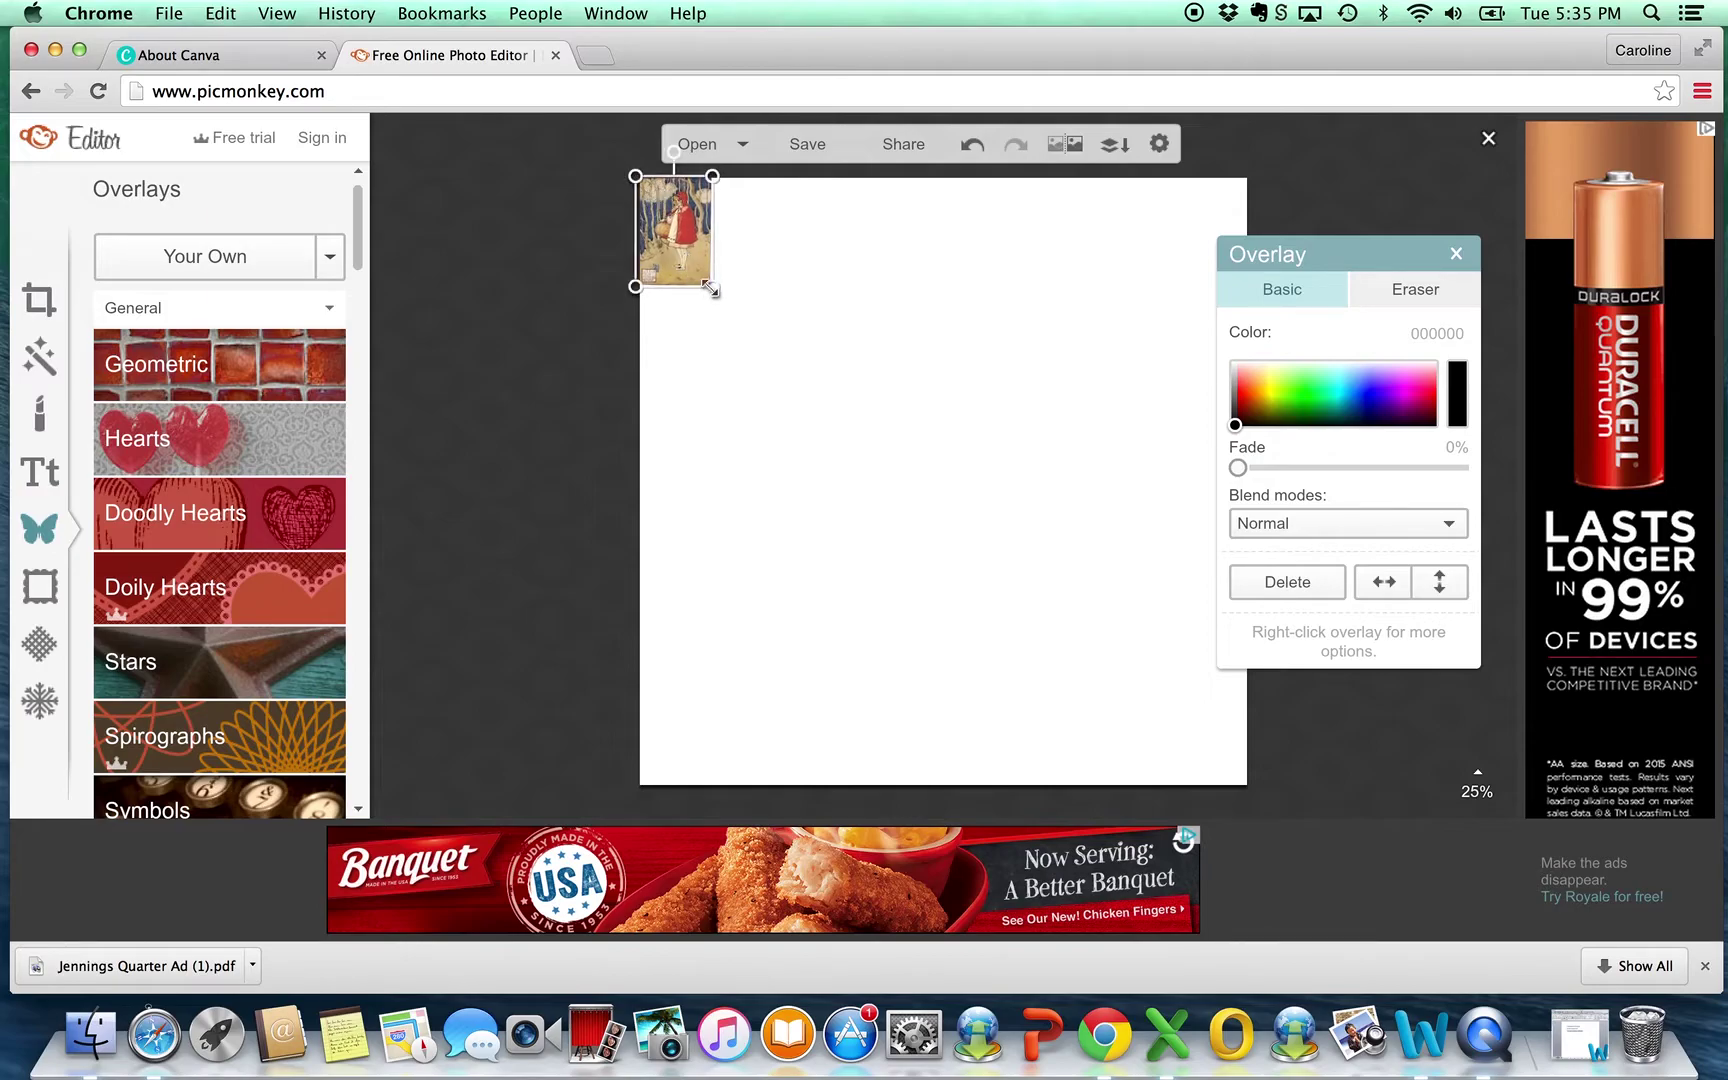
pyautogui.moveTo(712, 289); pyautogui.dragTo(1119, 798)
pyautogui.moveTo(1008, 682); pyautogui.dragTo(994, 676)
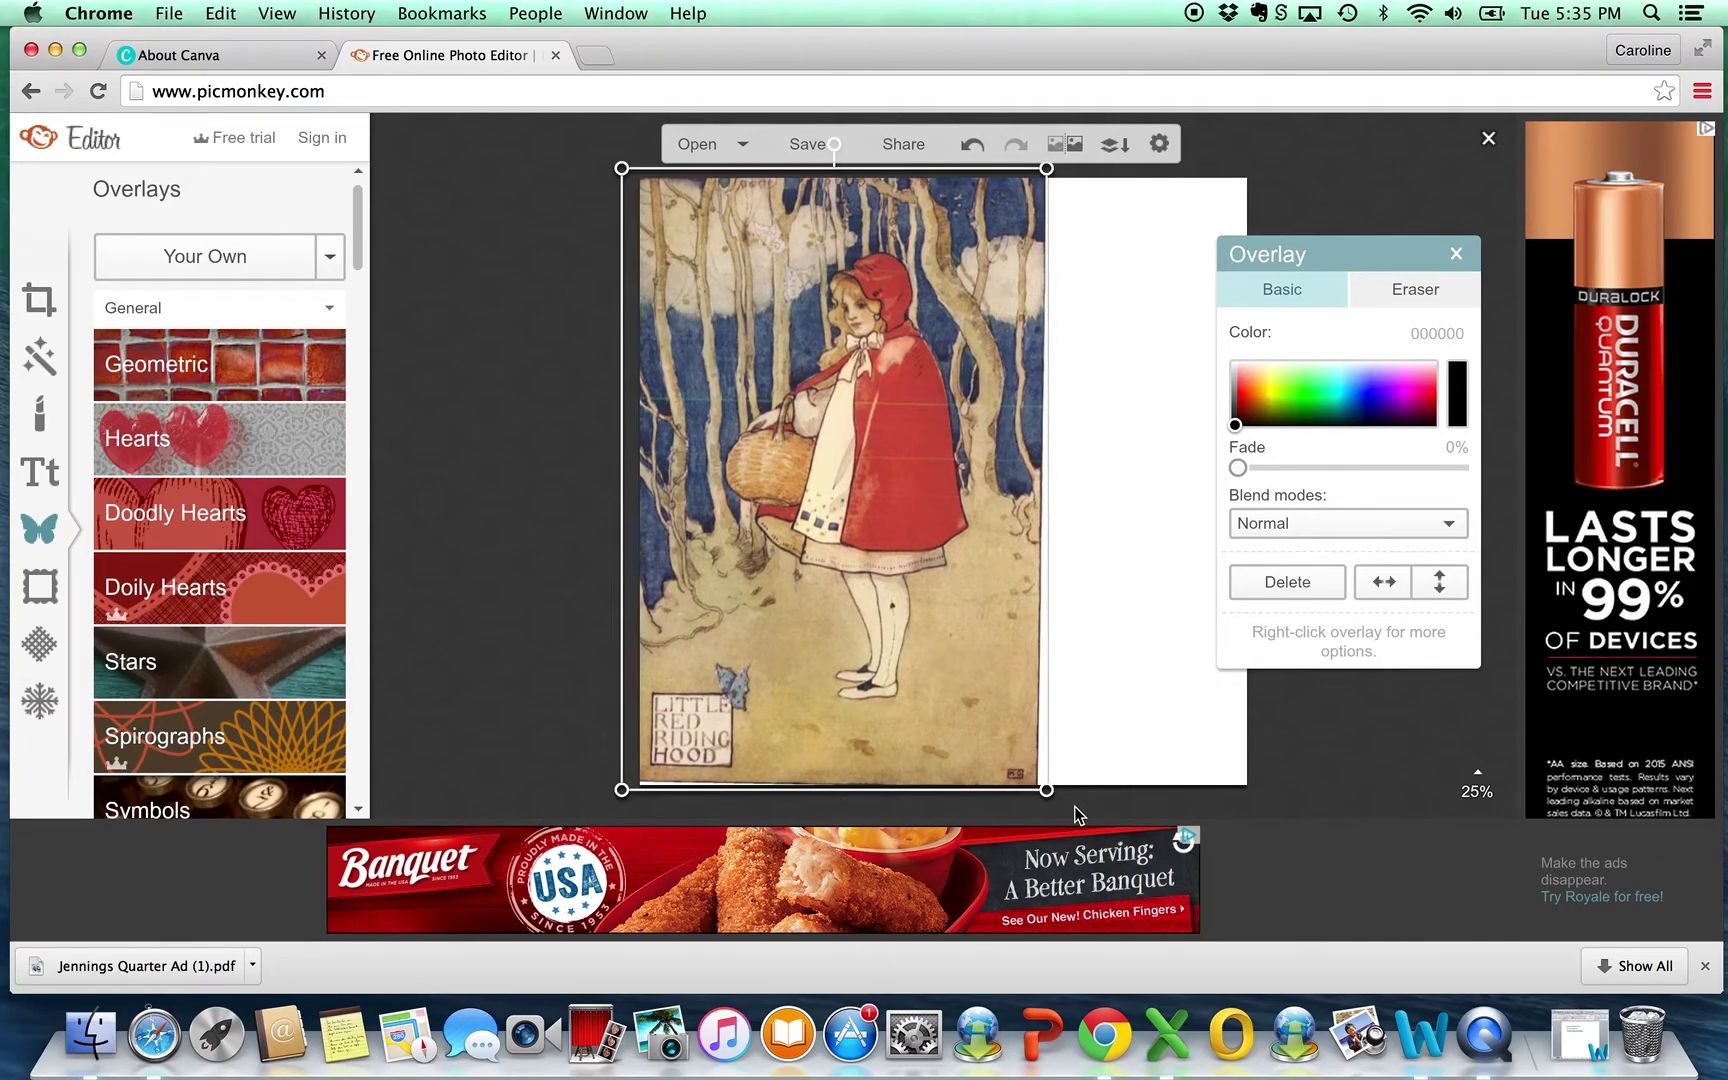
pyautogui.moveTo(1047, 789); pyautogui.dragTo(1056, 799)
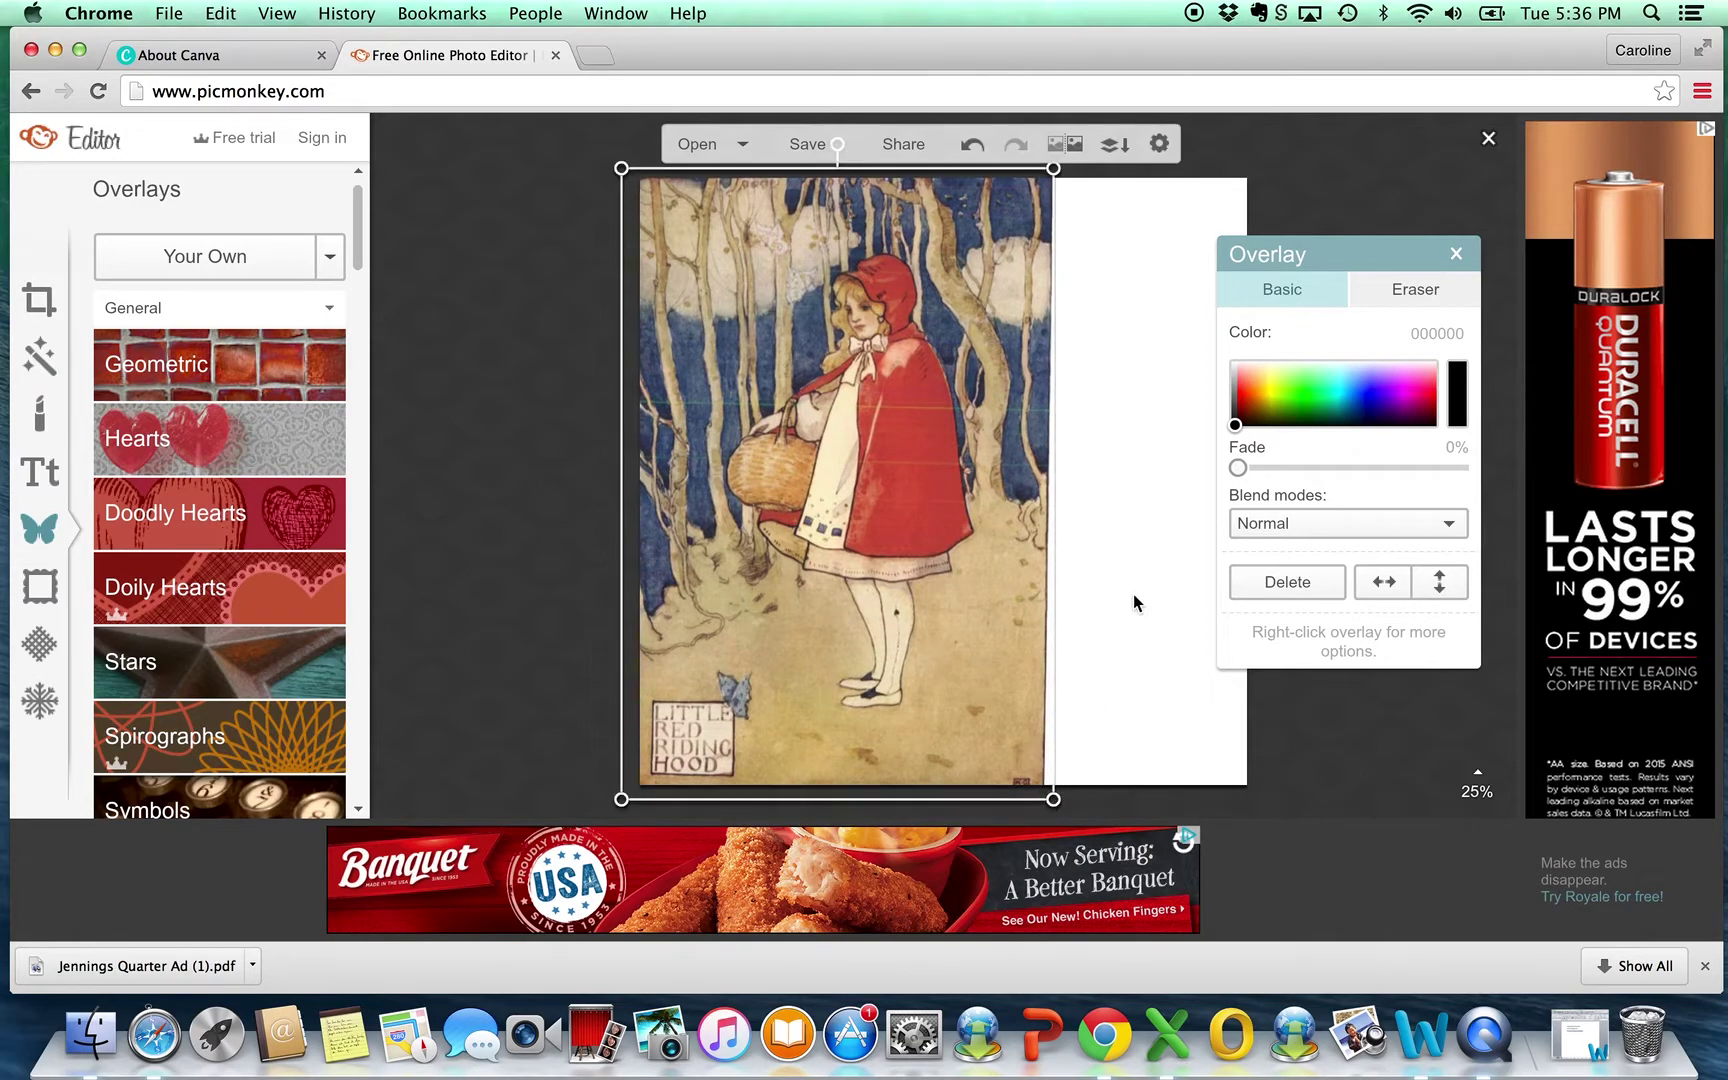
pyautogui.click(1460, 256)
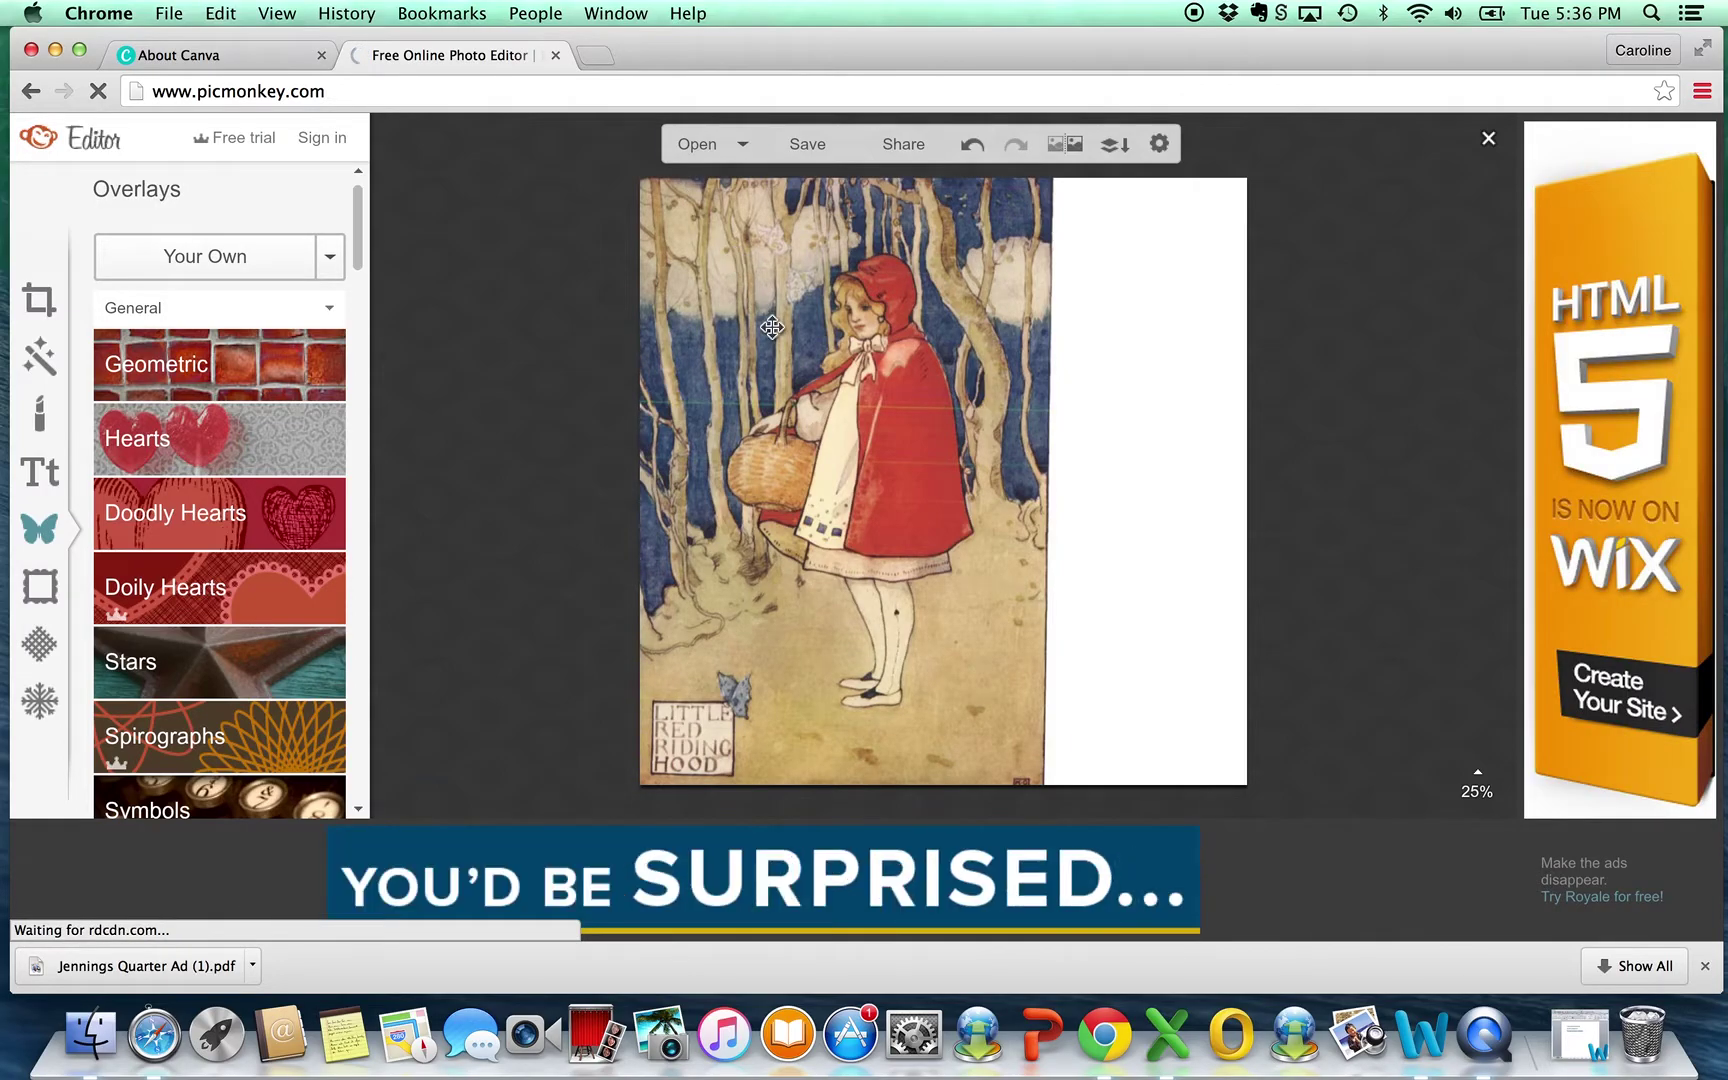
pyautogui.moveTo(772, 326); pyautogui.dragTo(659, 265)
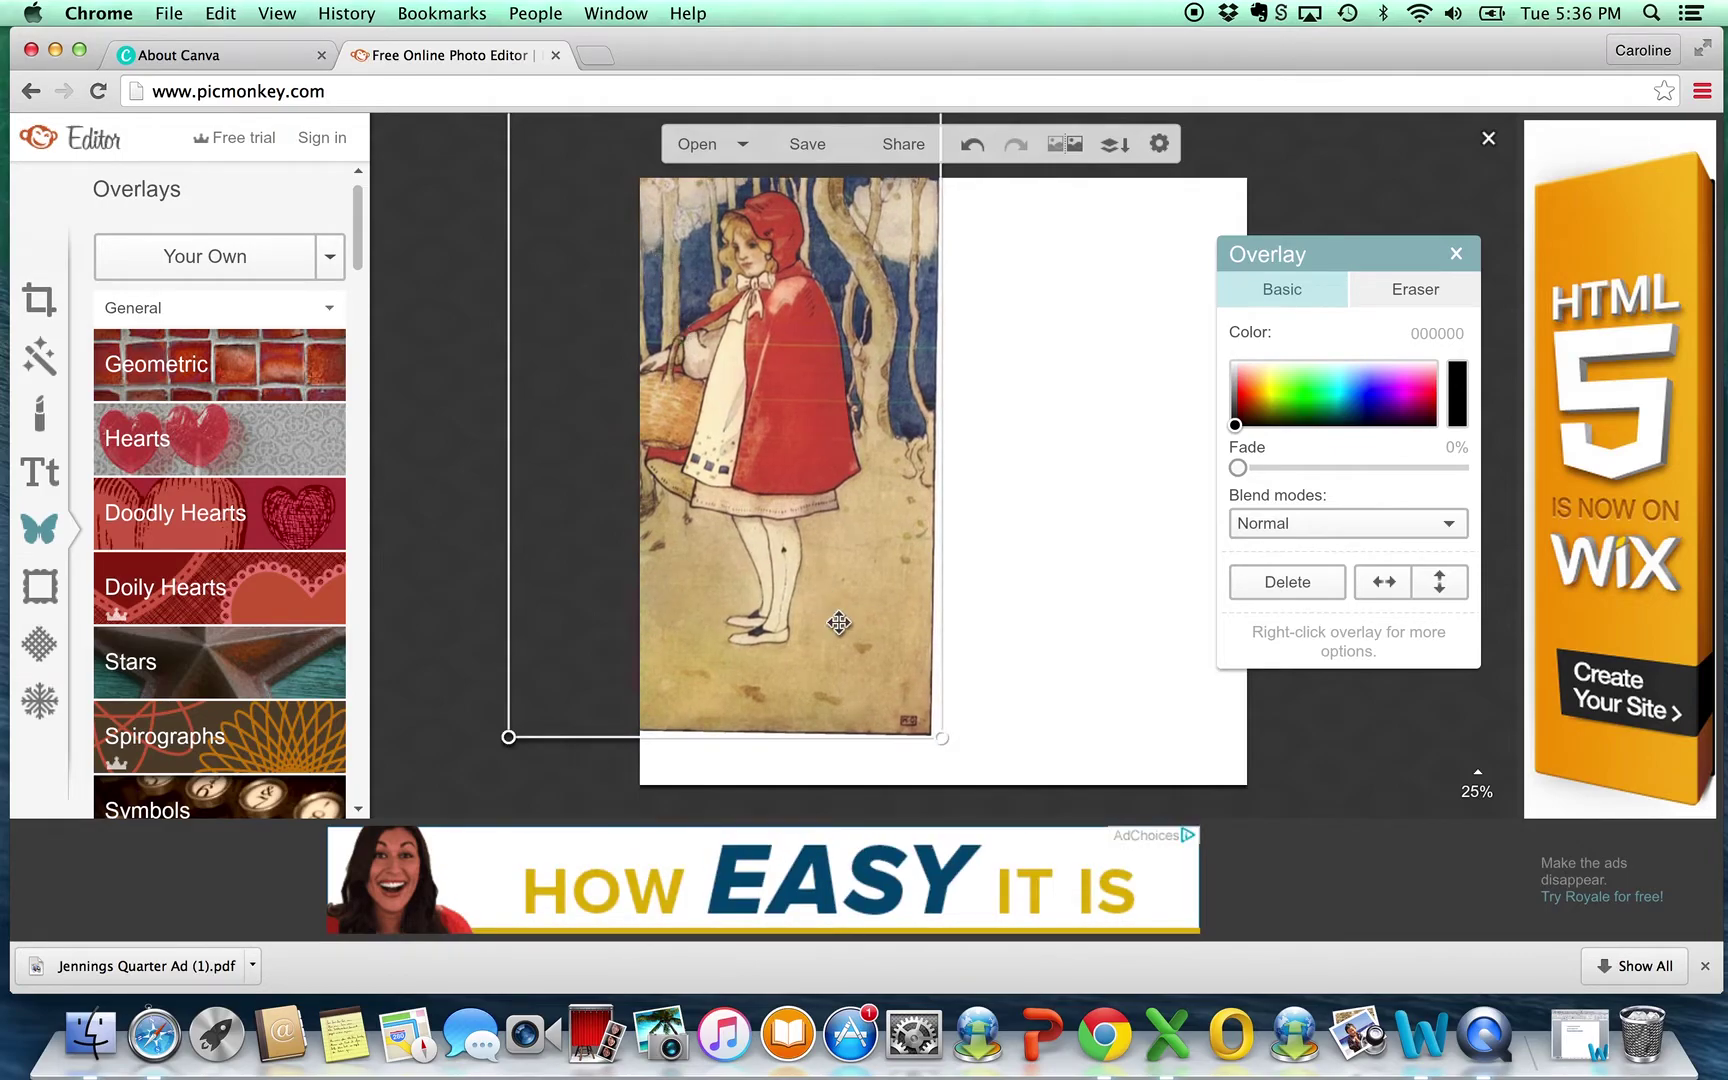
pyautogui.moveTo(944, 742); pyautogui.dragTo(1127, 900)
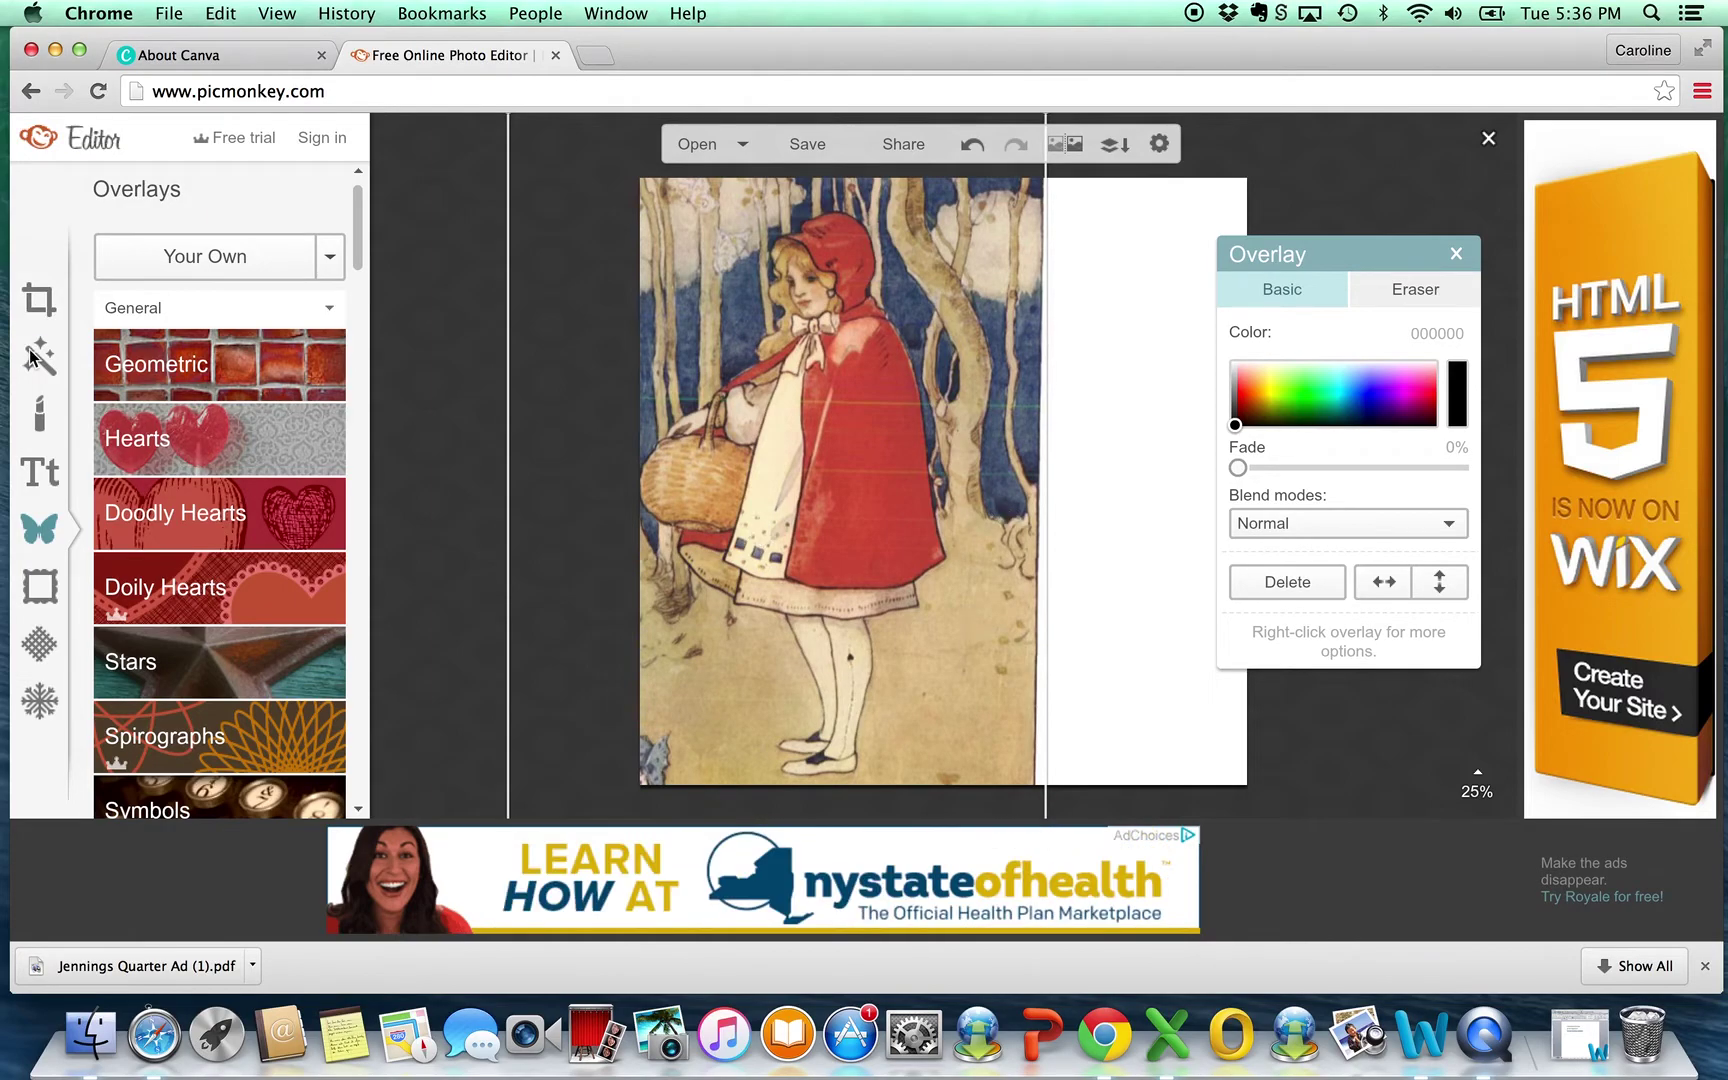
# Crop the canvas to 1064 x 1902 without fixed proportions, framing the girl and removing the empty white area
pyautogui.click(37, 298)
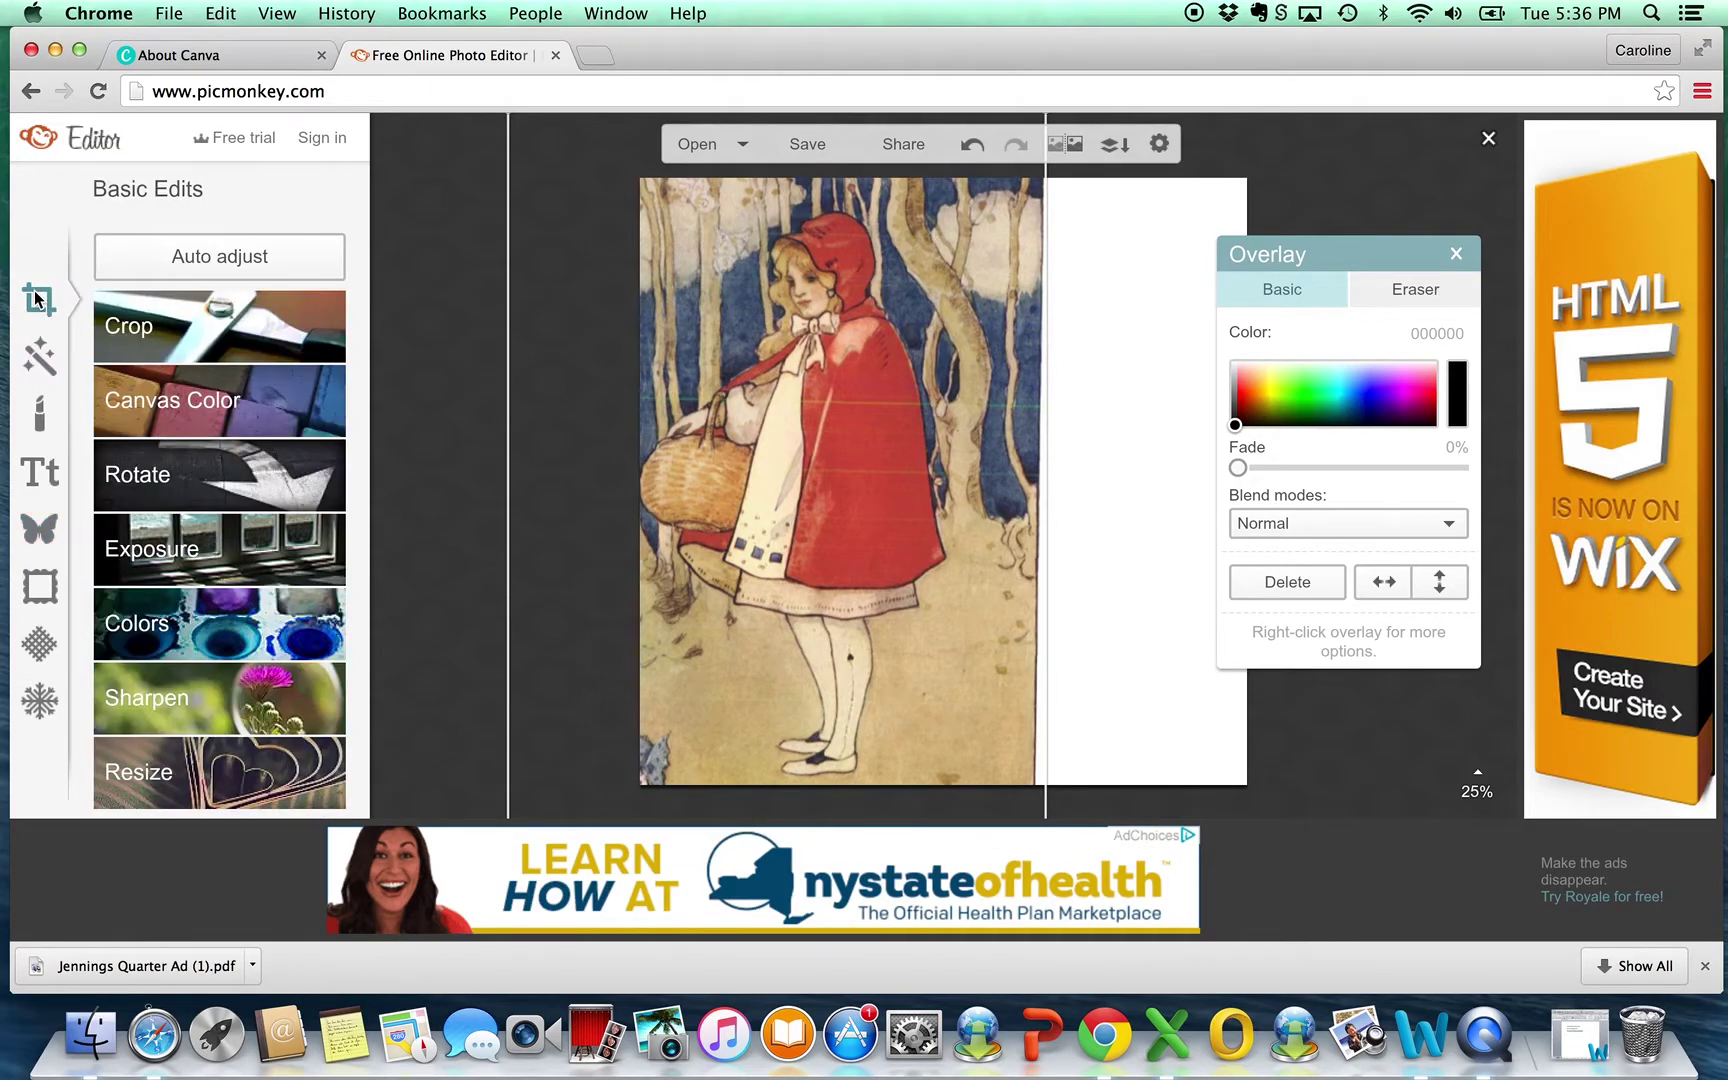
pyautogui.click(141, 331)
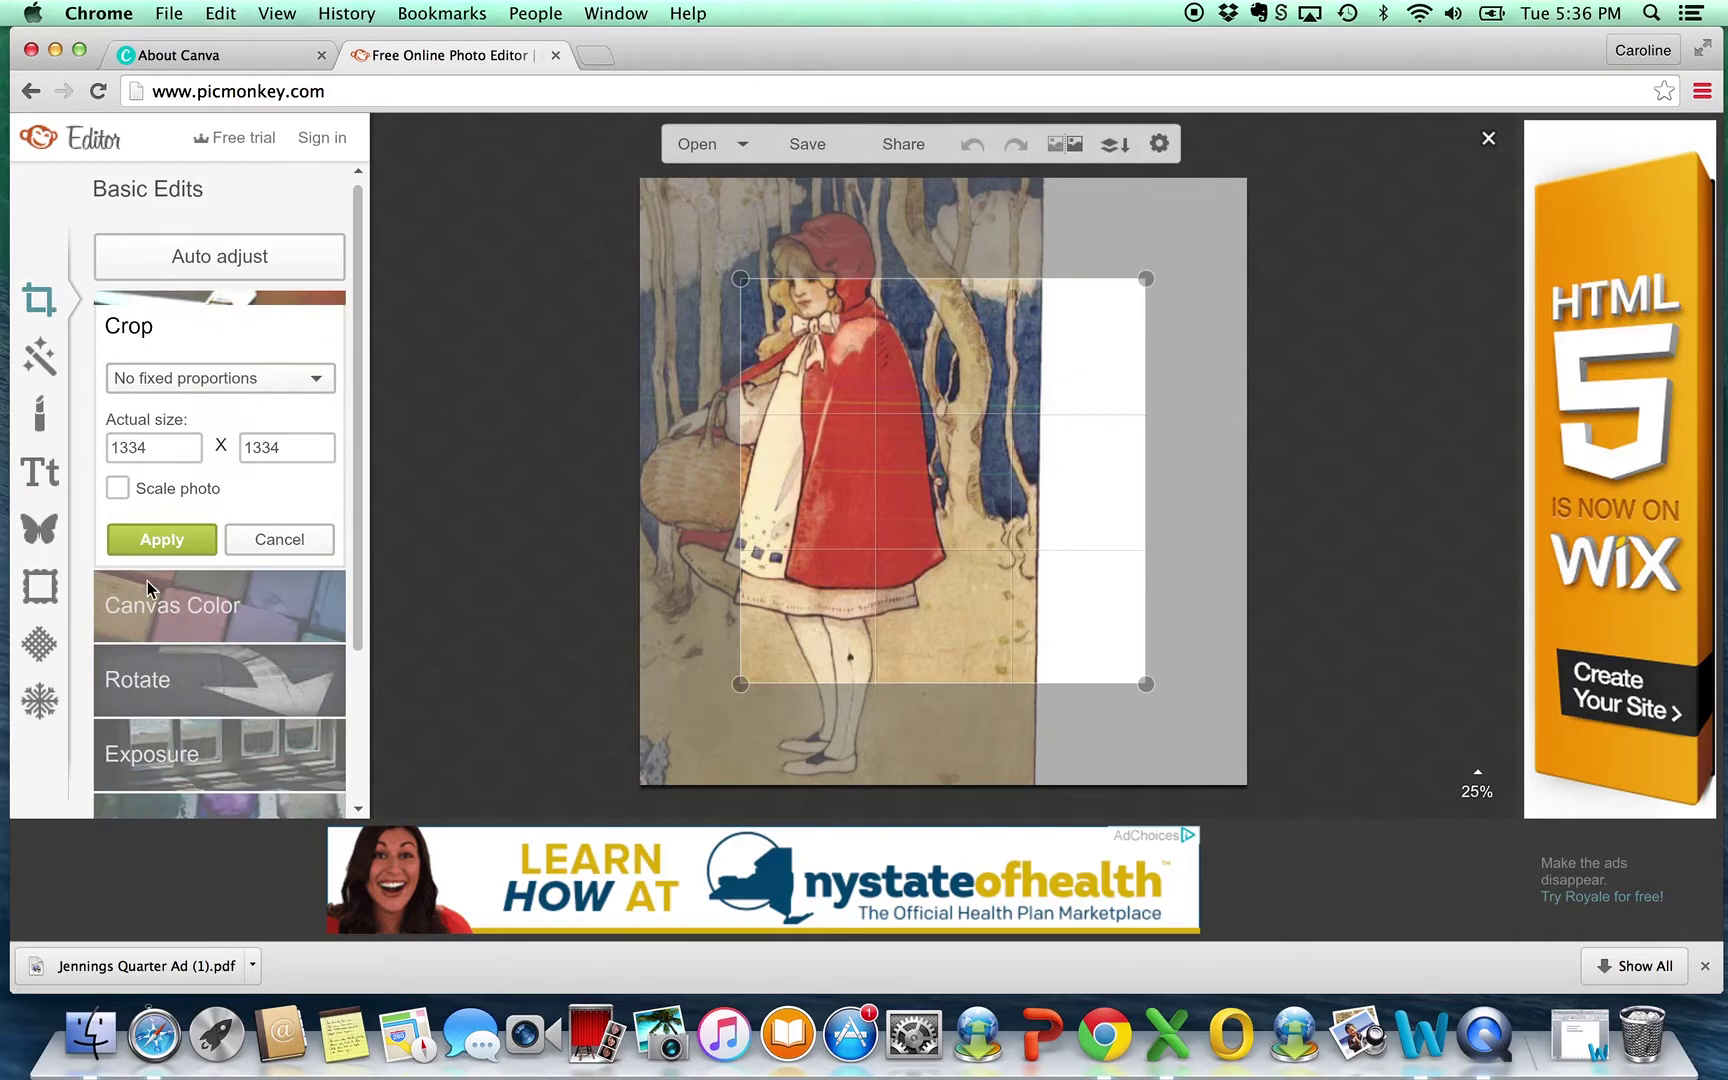
pyautogui.moveTo(793, 360); pyautogui.dragTo(689, 288)
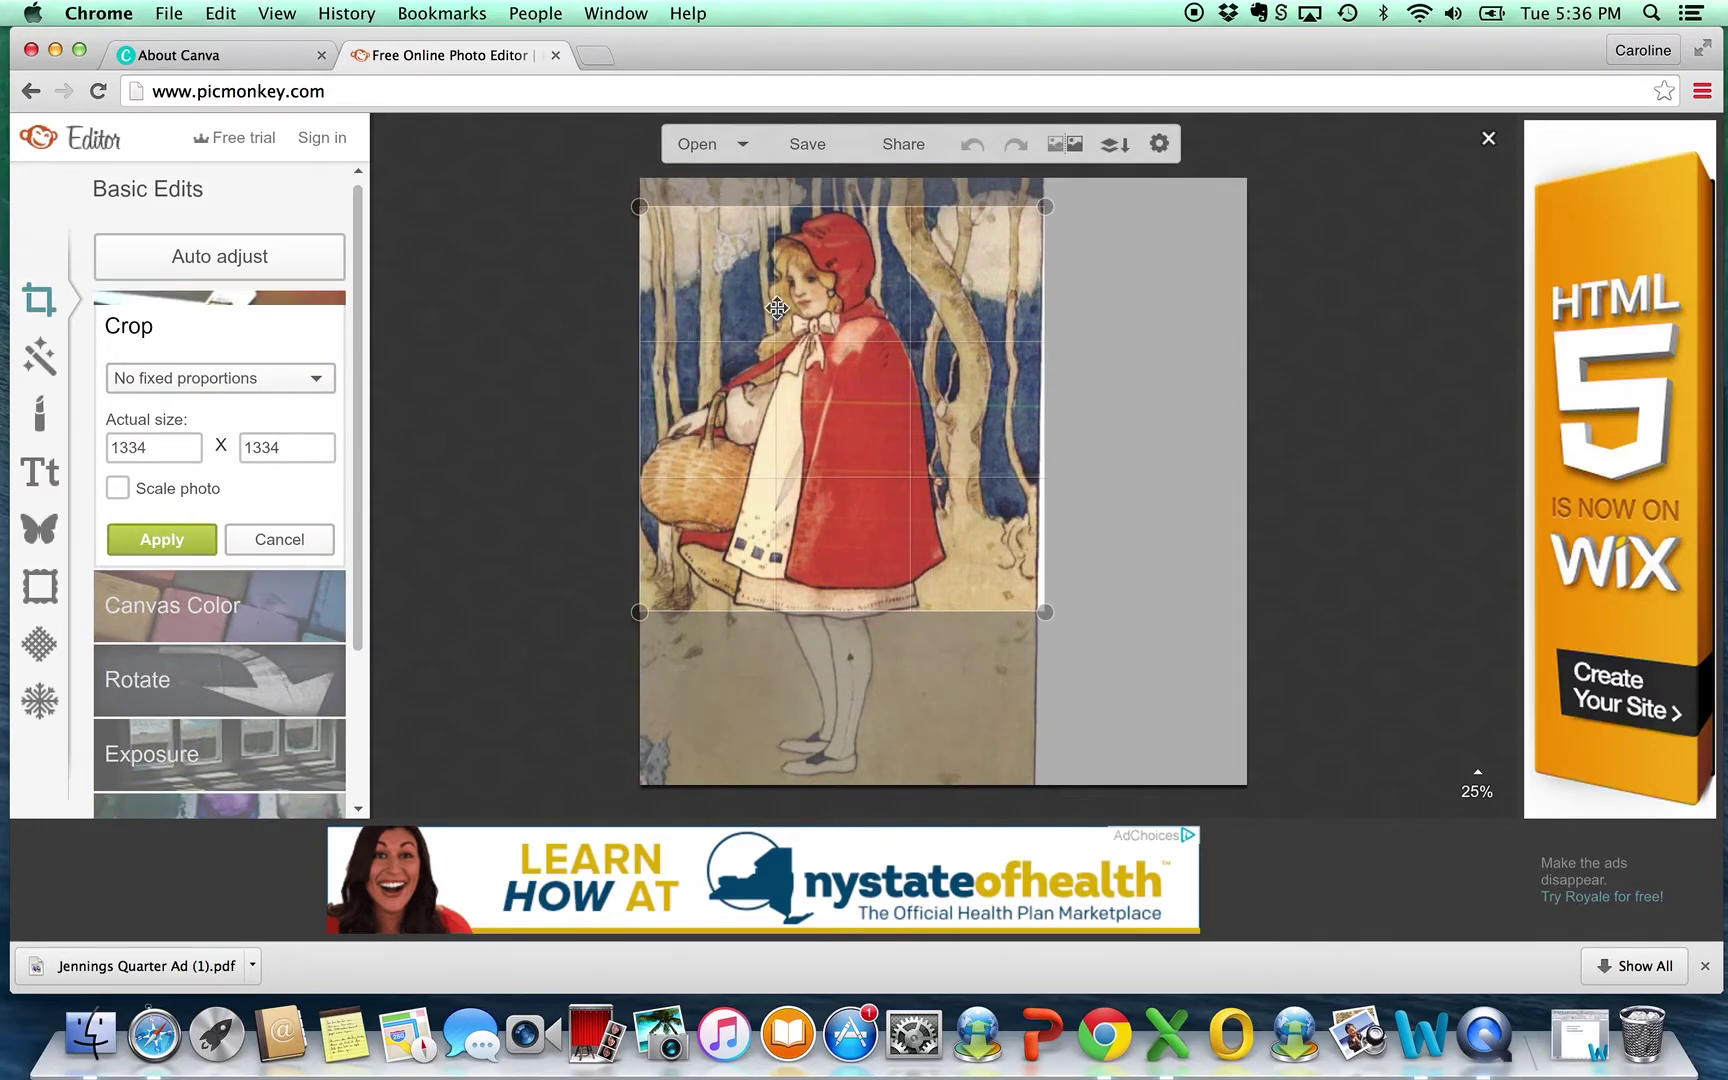
pyautogui.moveTo(1049, 615); pyautogui.dragTo(990, 789)
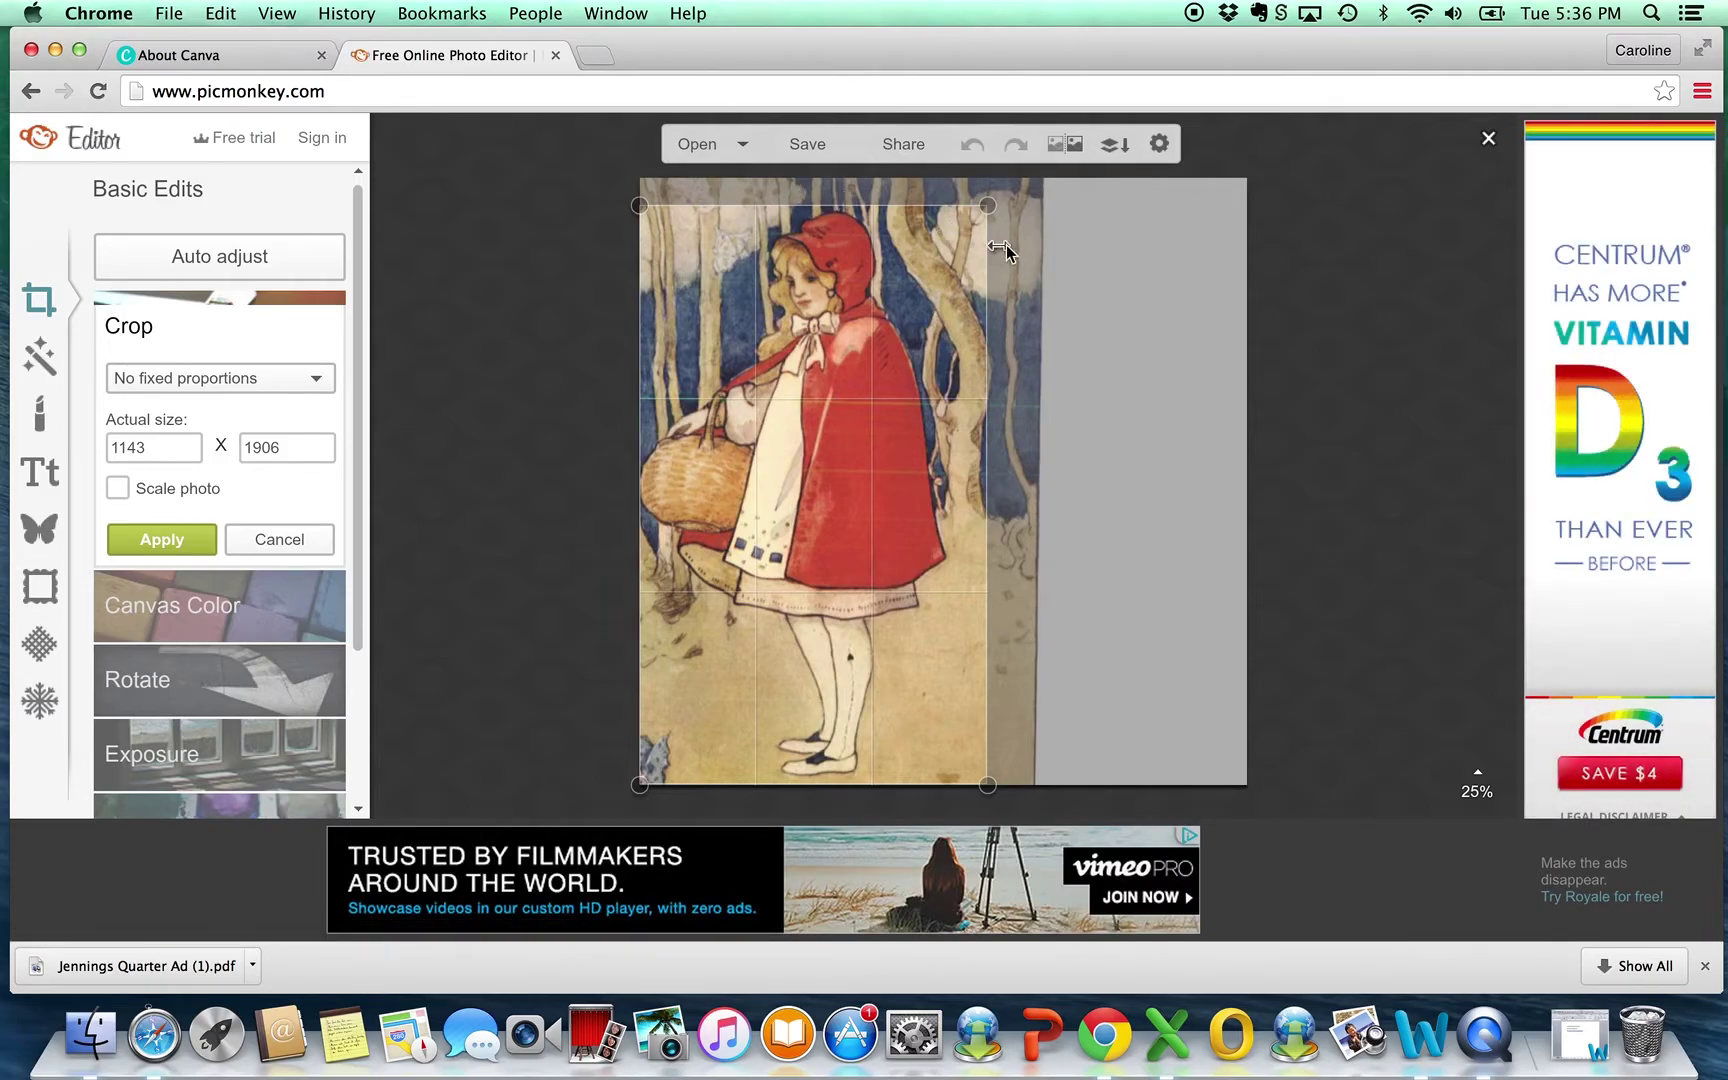
pyautogui.moveTo(988, 203); pyautogui.dragTo(963, 205)
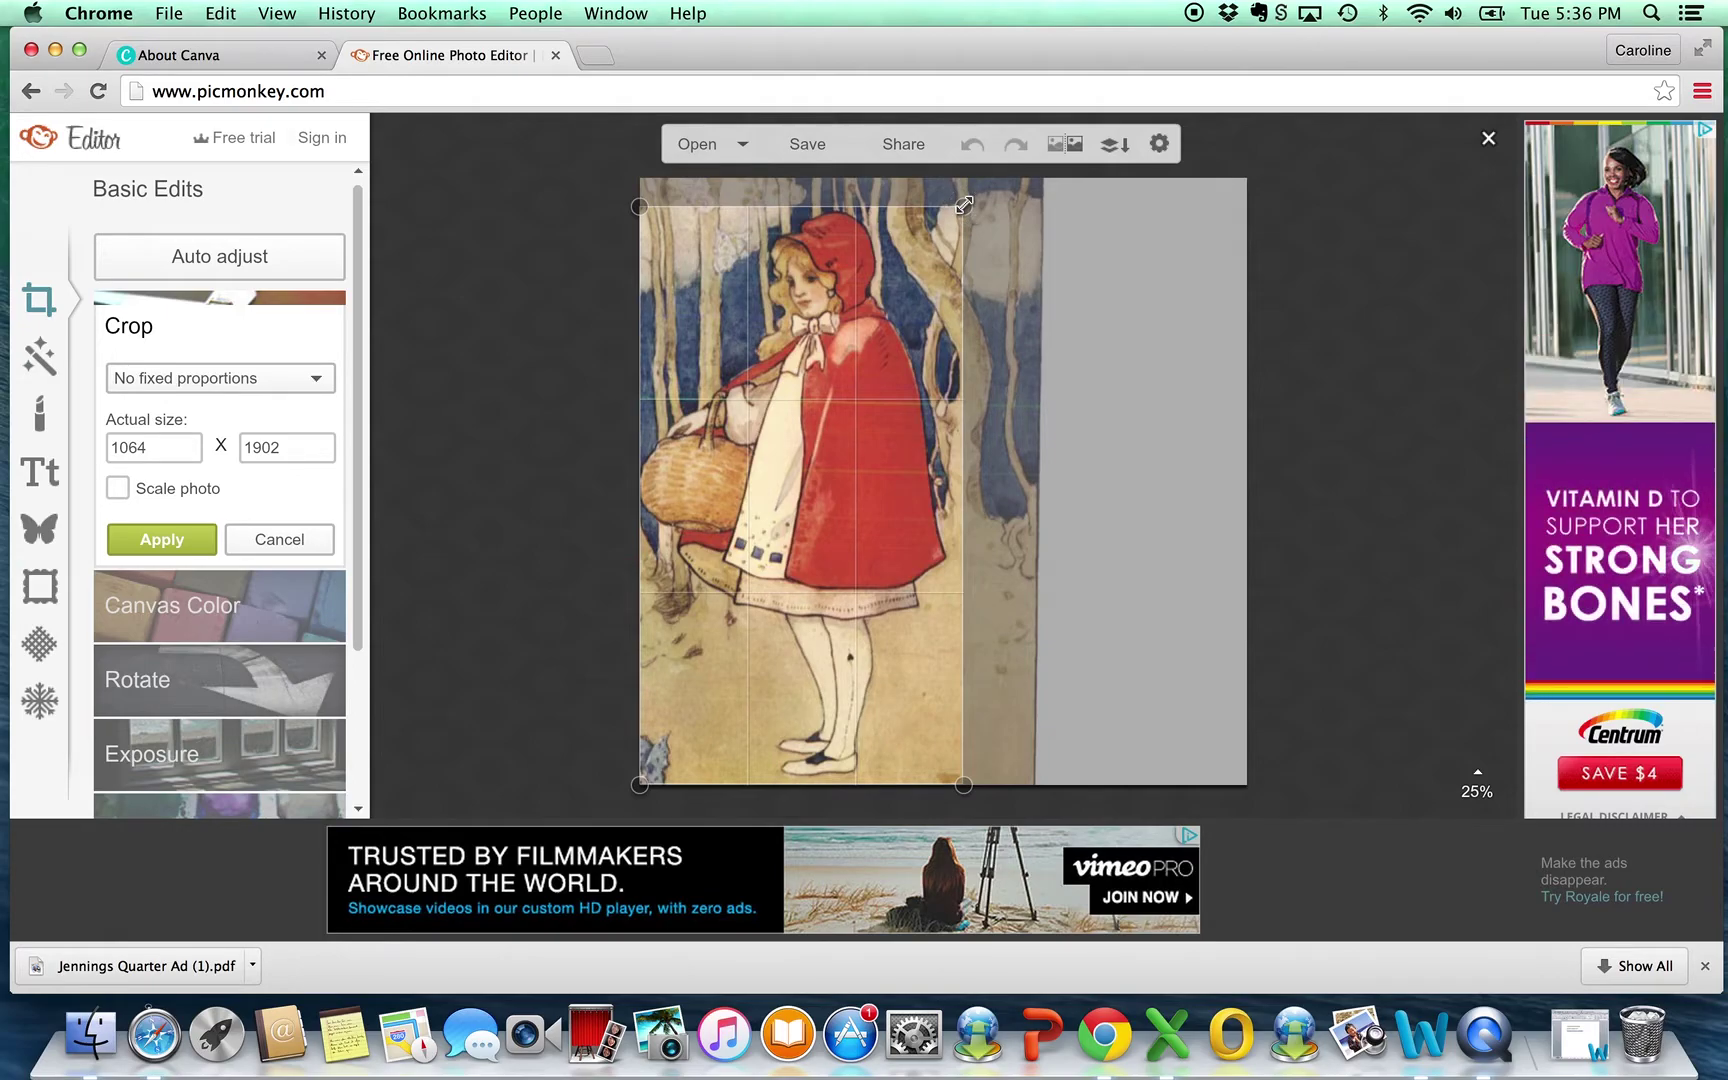
pyautogui.click(184, 531)
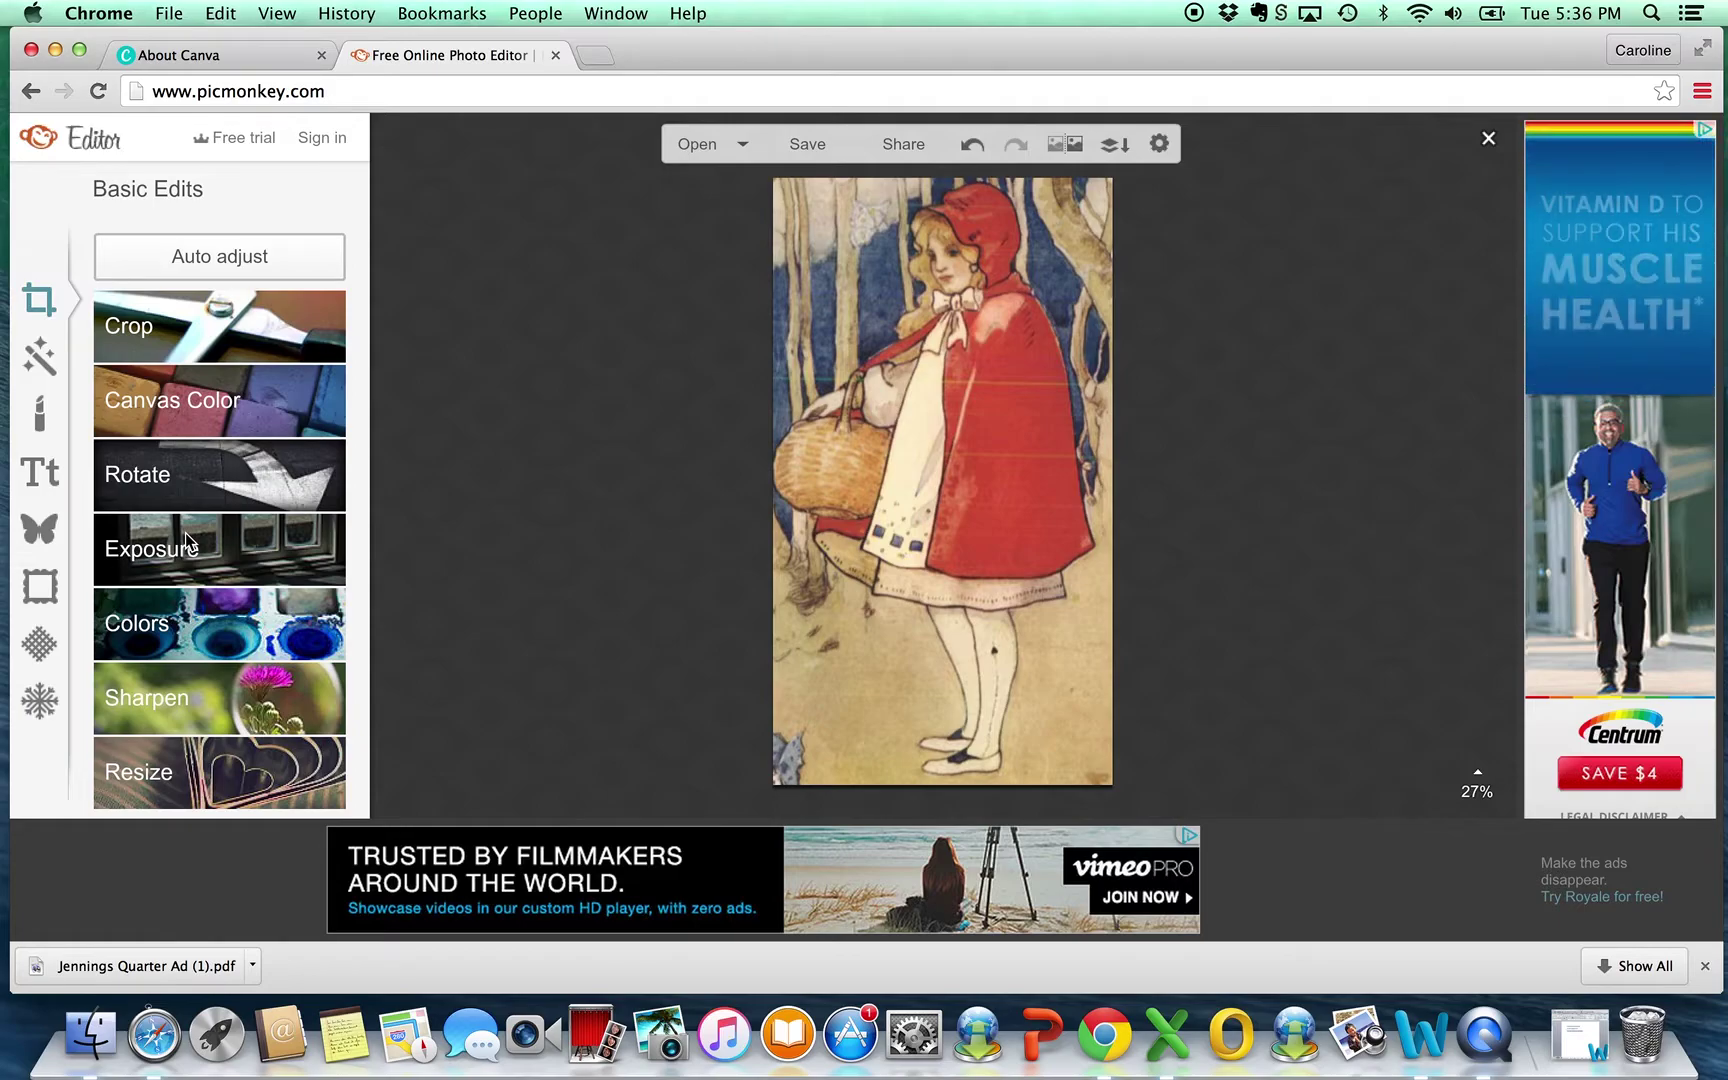
# Erase the background around the girl's outline on the overlay with eraser size 68 and hardness 100
pyautogui.click(992, 379)
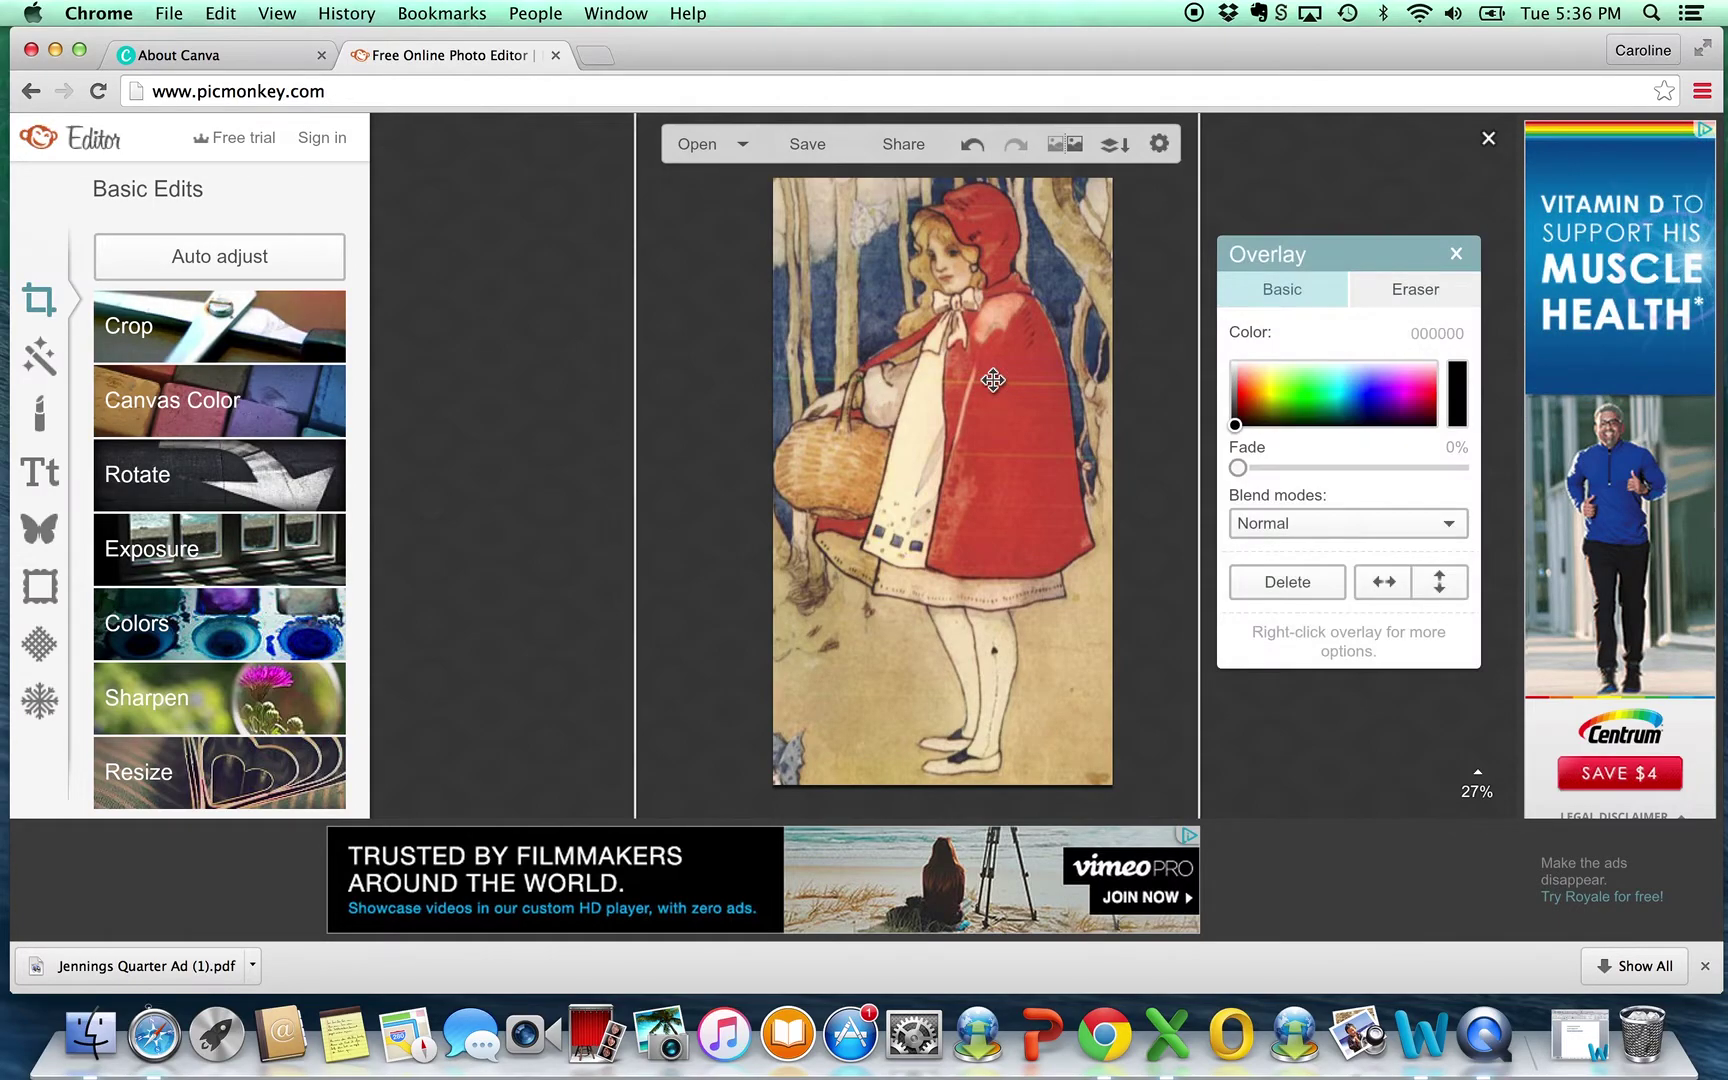
pyautogui.click(1409, 290)
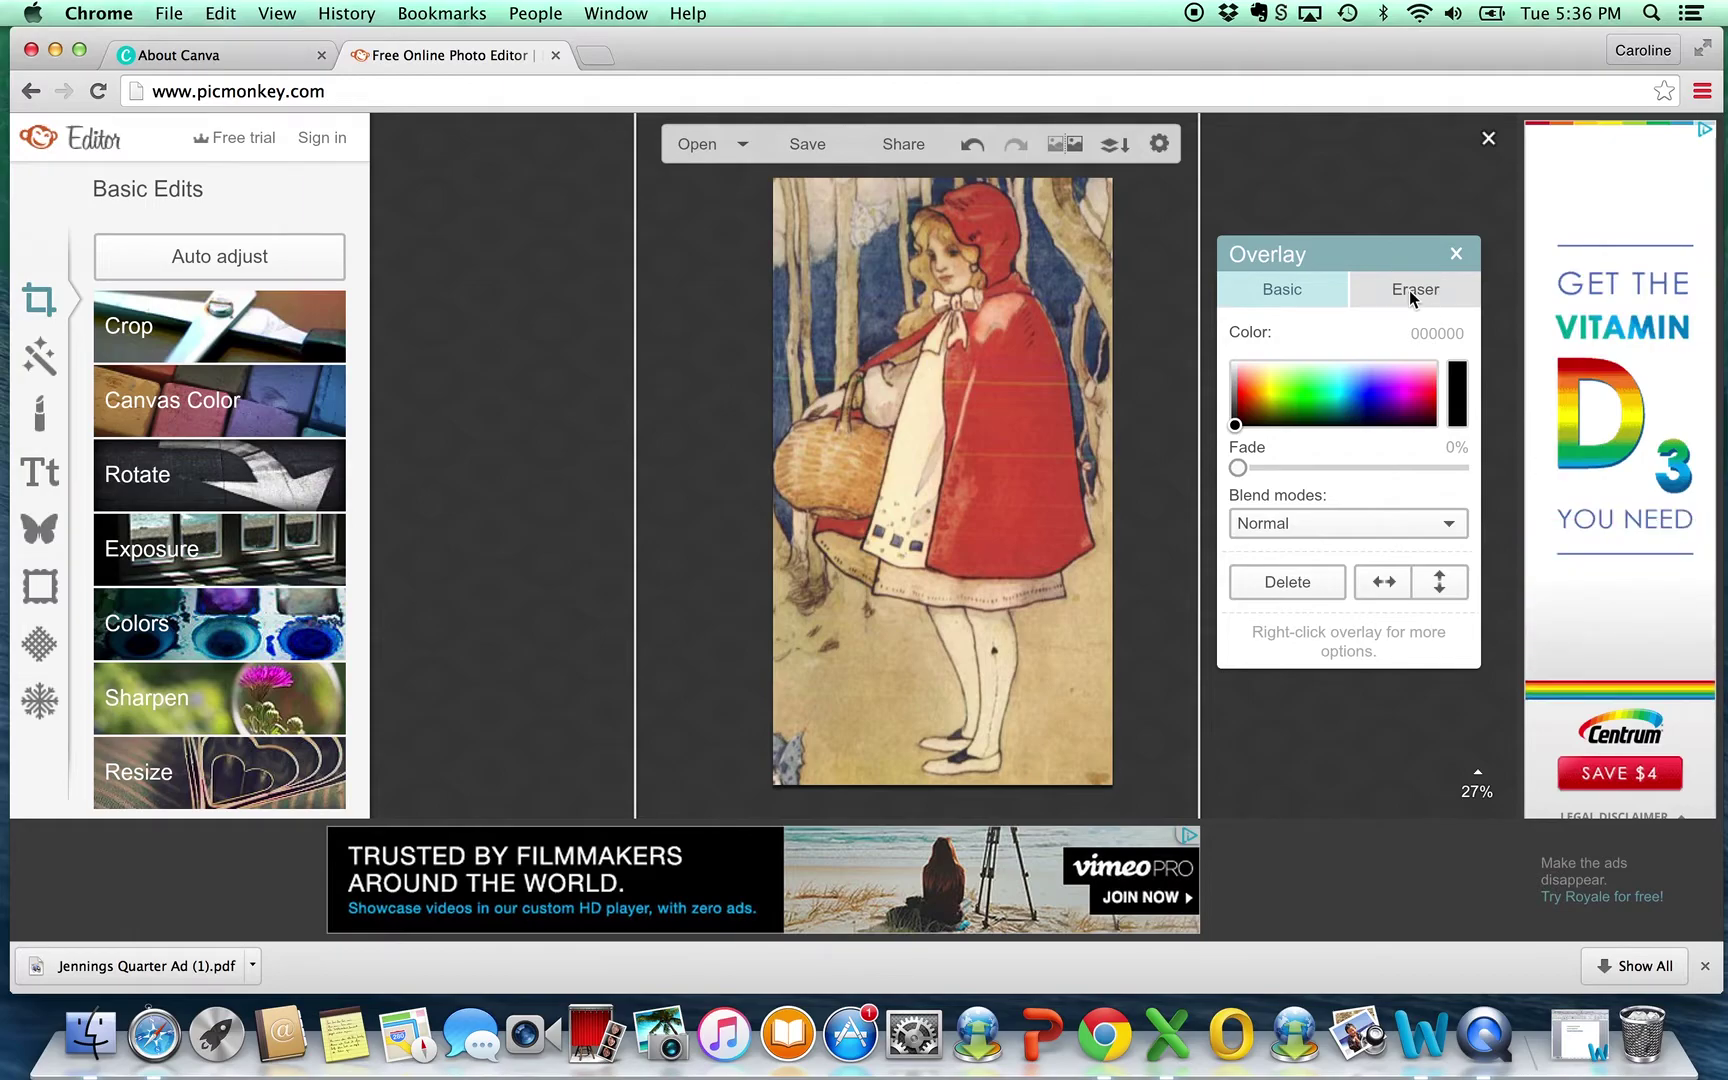
pyautogui.moveTo(1280, 397)
pyautogui.mouseDown()
pyautogui.moveTo(1425, 405)
pyautogui.moveTo(1246, 405)
pyautogui.moveTo(1424, 412)
pyautogui.moveTo(1410, 403)
pyautogui.moveTo(1387, 402)
pyautogui.moveTo(1417, 444)
pyautogui.moveTo(1466, 448)
pyautogui.moveTo(1228, 440)
pyautogui.moveTo(1478, 455)
pyautogui.mouseUp()
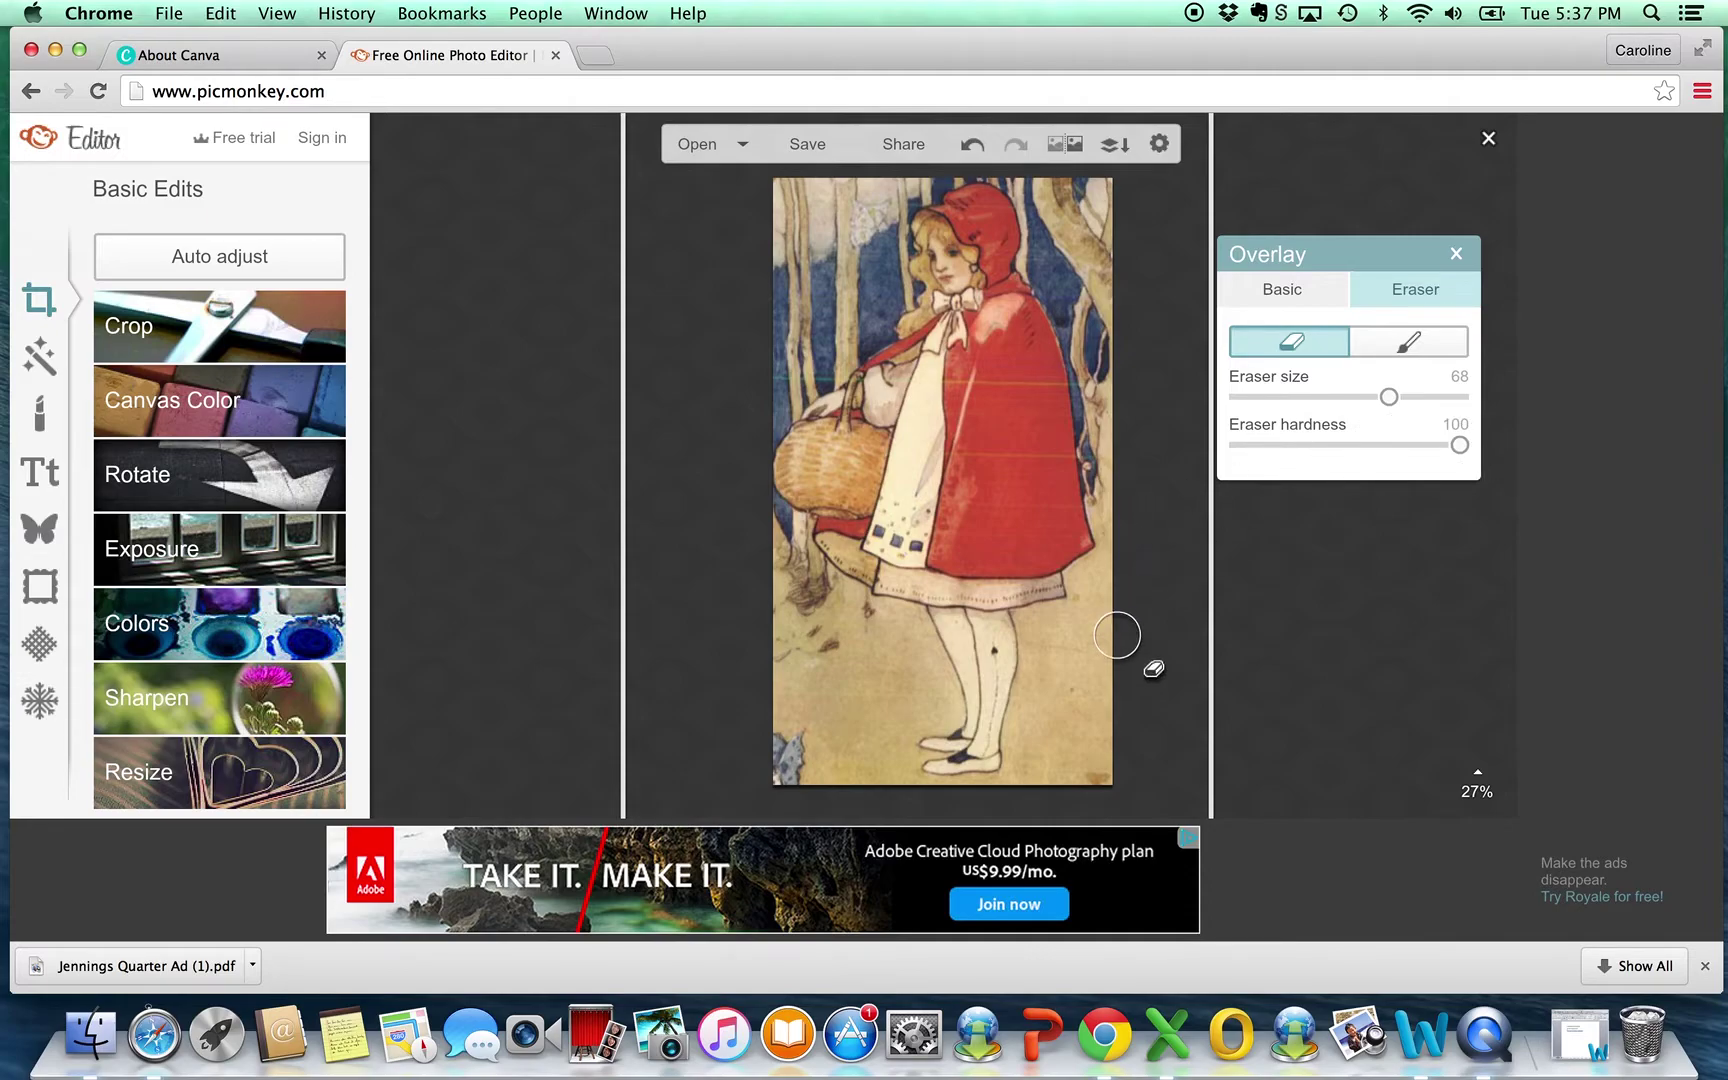
pyautogui.moveTo(1121, 567)
pyautogui.mouseDown()
pyautogui.moveTo(1086, 628)
pyautogui.moveTo(1052, 634)
pyautogui.moveTo(1044, 774)
pyautogui.moveTo(1126, 641)
pyautogui.moveTo(1111, 711)
pyautogui.moveTo(1086, 666)
pyautogui.moveTo(1097, 779)
pyautogui.moveTo(1053, 766)
pyautogui.moveTo(989, 807)
pyautogui.moveTo(916, 815)
pyautogui.moveTo(885, 749)
pyautogui.moveTo(890, 718)
pyautogui.moveTo(923, 703)
pyautogui.moveTo(916, 646)
pyautogui.moveTo(832, 603)
pyautogui.moveTo(762, 521)
pyautogui.moveTo(748, 472)
pyautogui.mouseUp()
pyautogui.moveTo(766, 404)
pyautogui.mouseDown()
pyautogui.moveTo(866, 301)
pyautogui.moveTo(912, 167)
pyautogui.mouseUp()
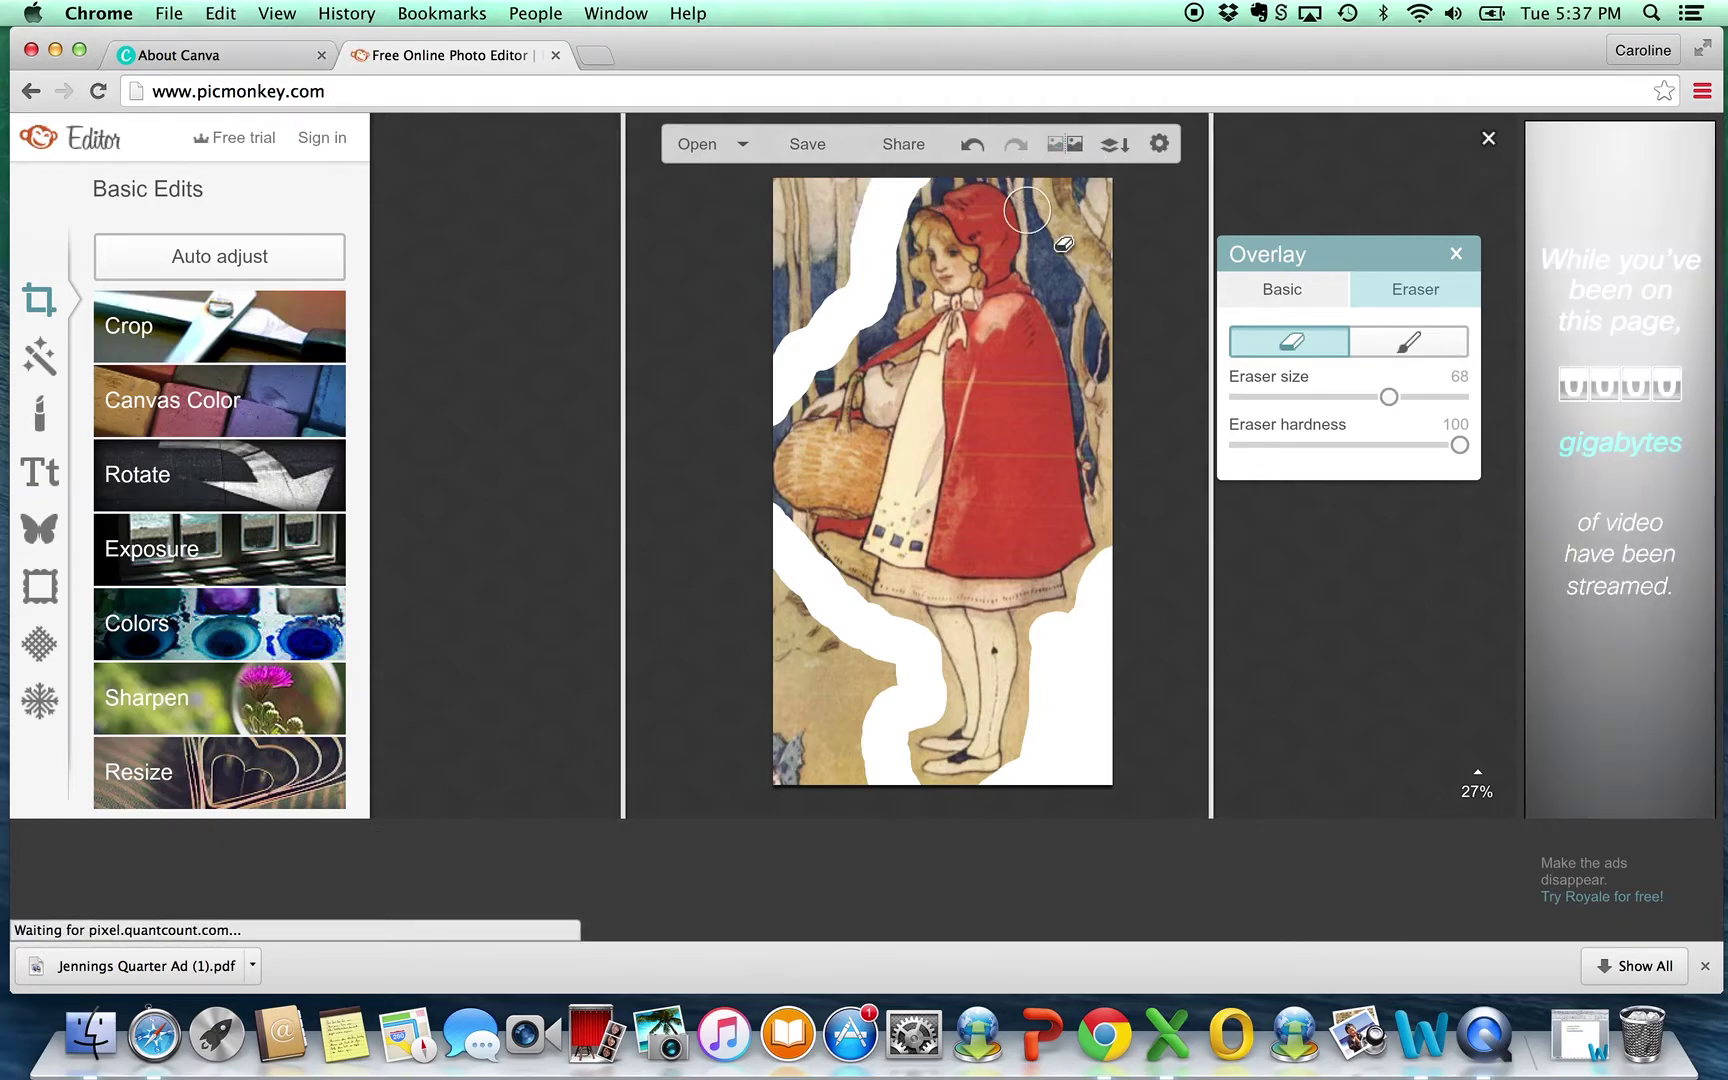
pyautogui.moveTo(1040, 200)
pyautogui.mouseDown()
pyautogui.moveTo(1115, 428)
pyautogui.moveTo(1126, 553)
pyautogui.mouseUp()
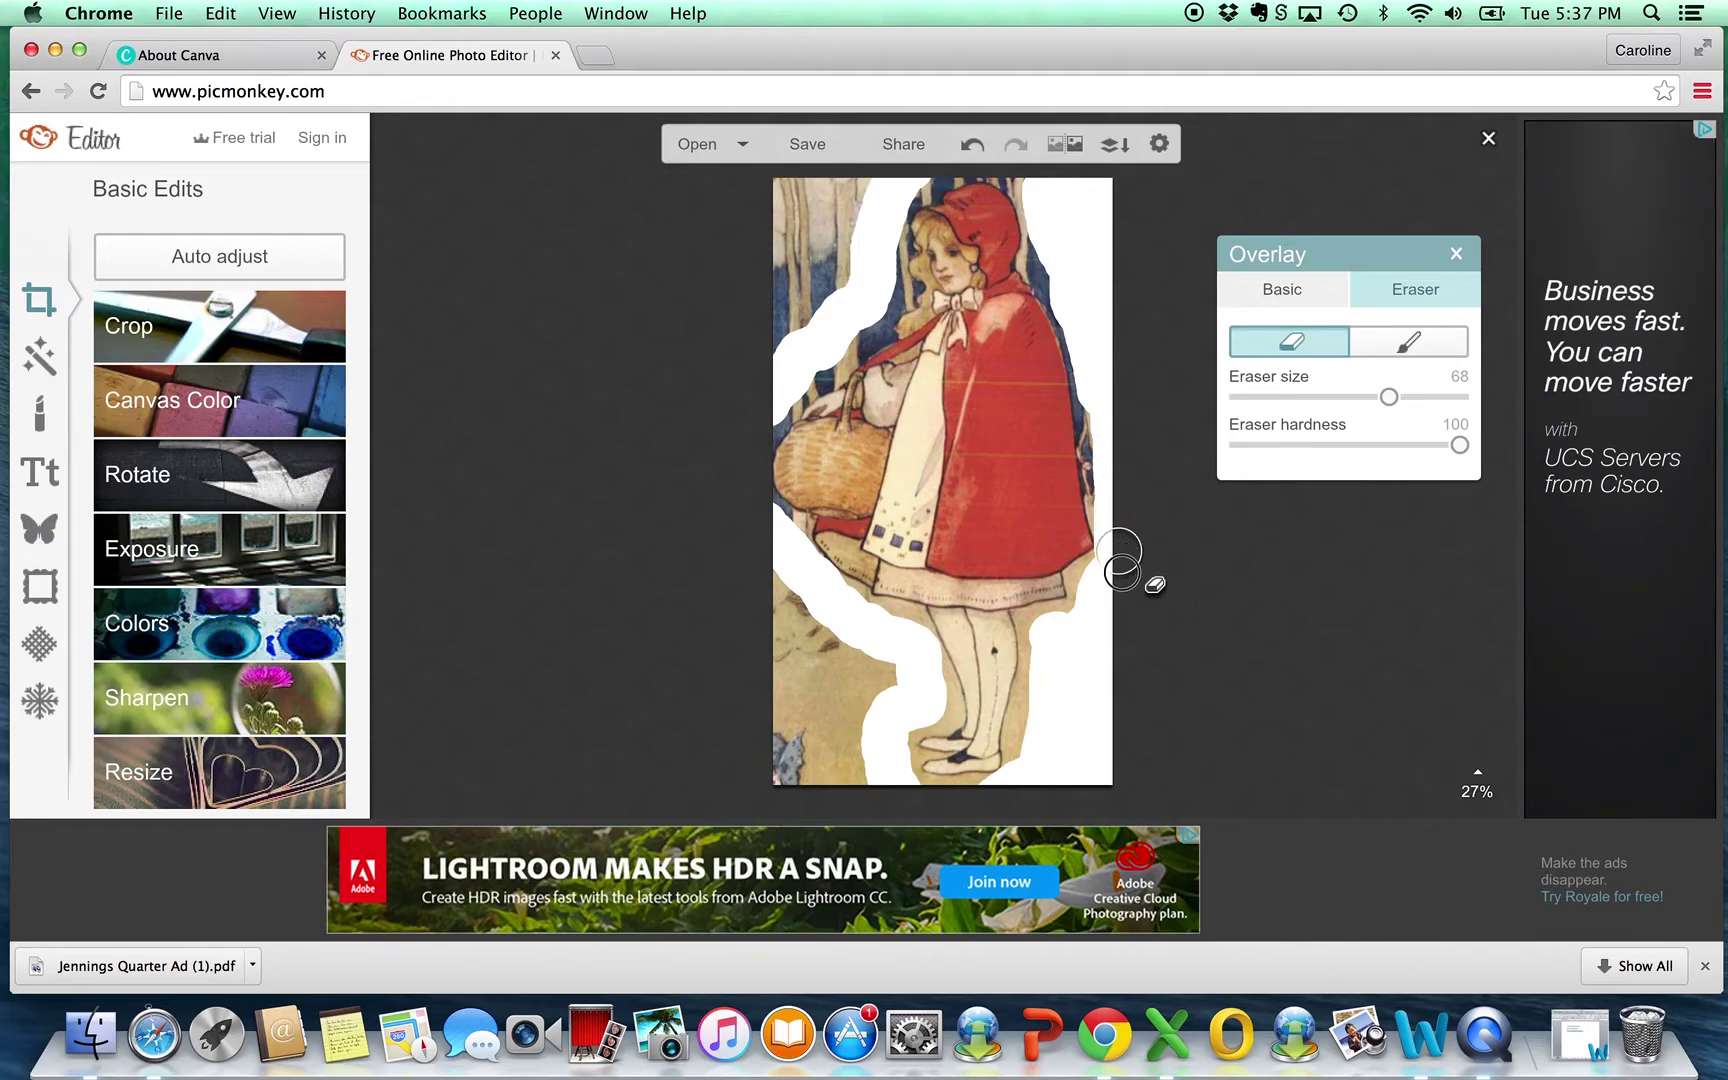
pyautogui.moveTo(850, 768)
pyautogui.mouseDown()
pyautogui.moveTo(884, 665)
pyautogui.moveTo(846, 721)
pyautogui.moveTo(846, 777)
pyautogui.moveTo(760, 768)
pyautogui.mouseUp()
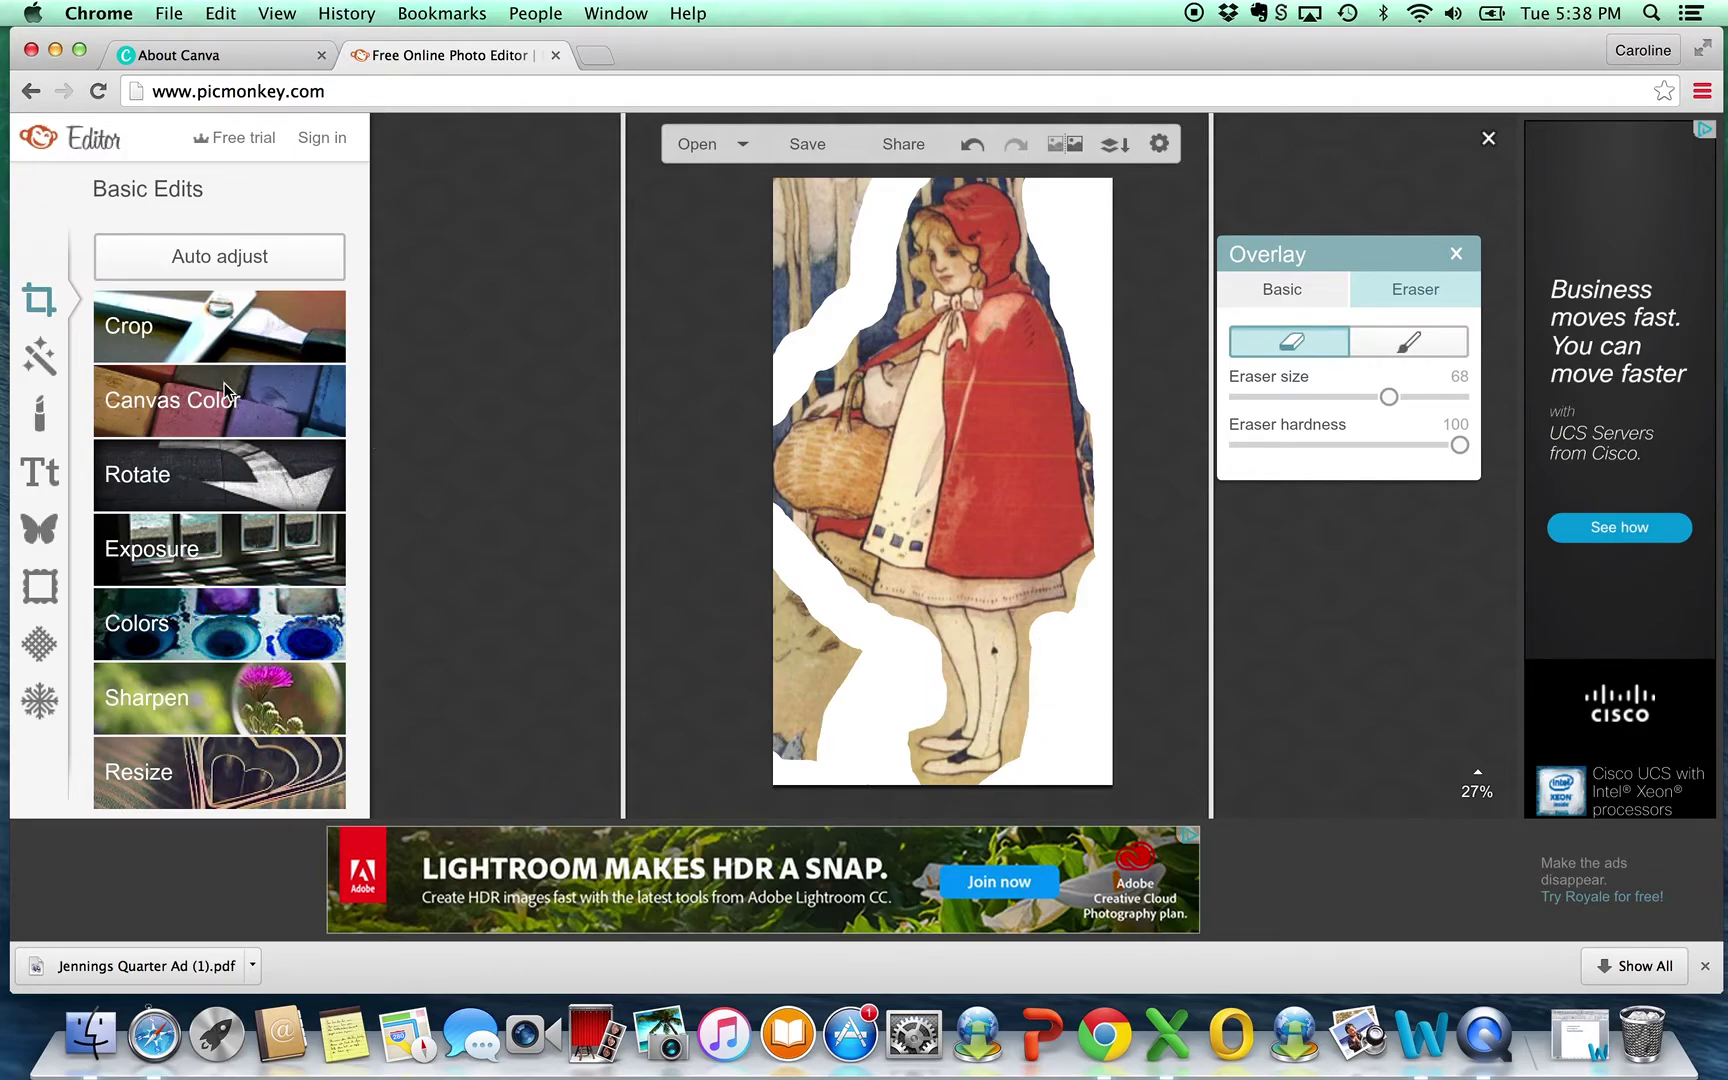
# Change the canvas color to bright green 3bff52 and apply it
pyautogui.click(157, 413)
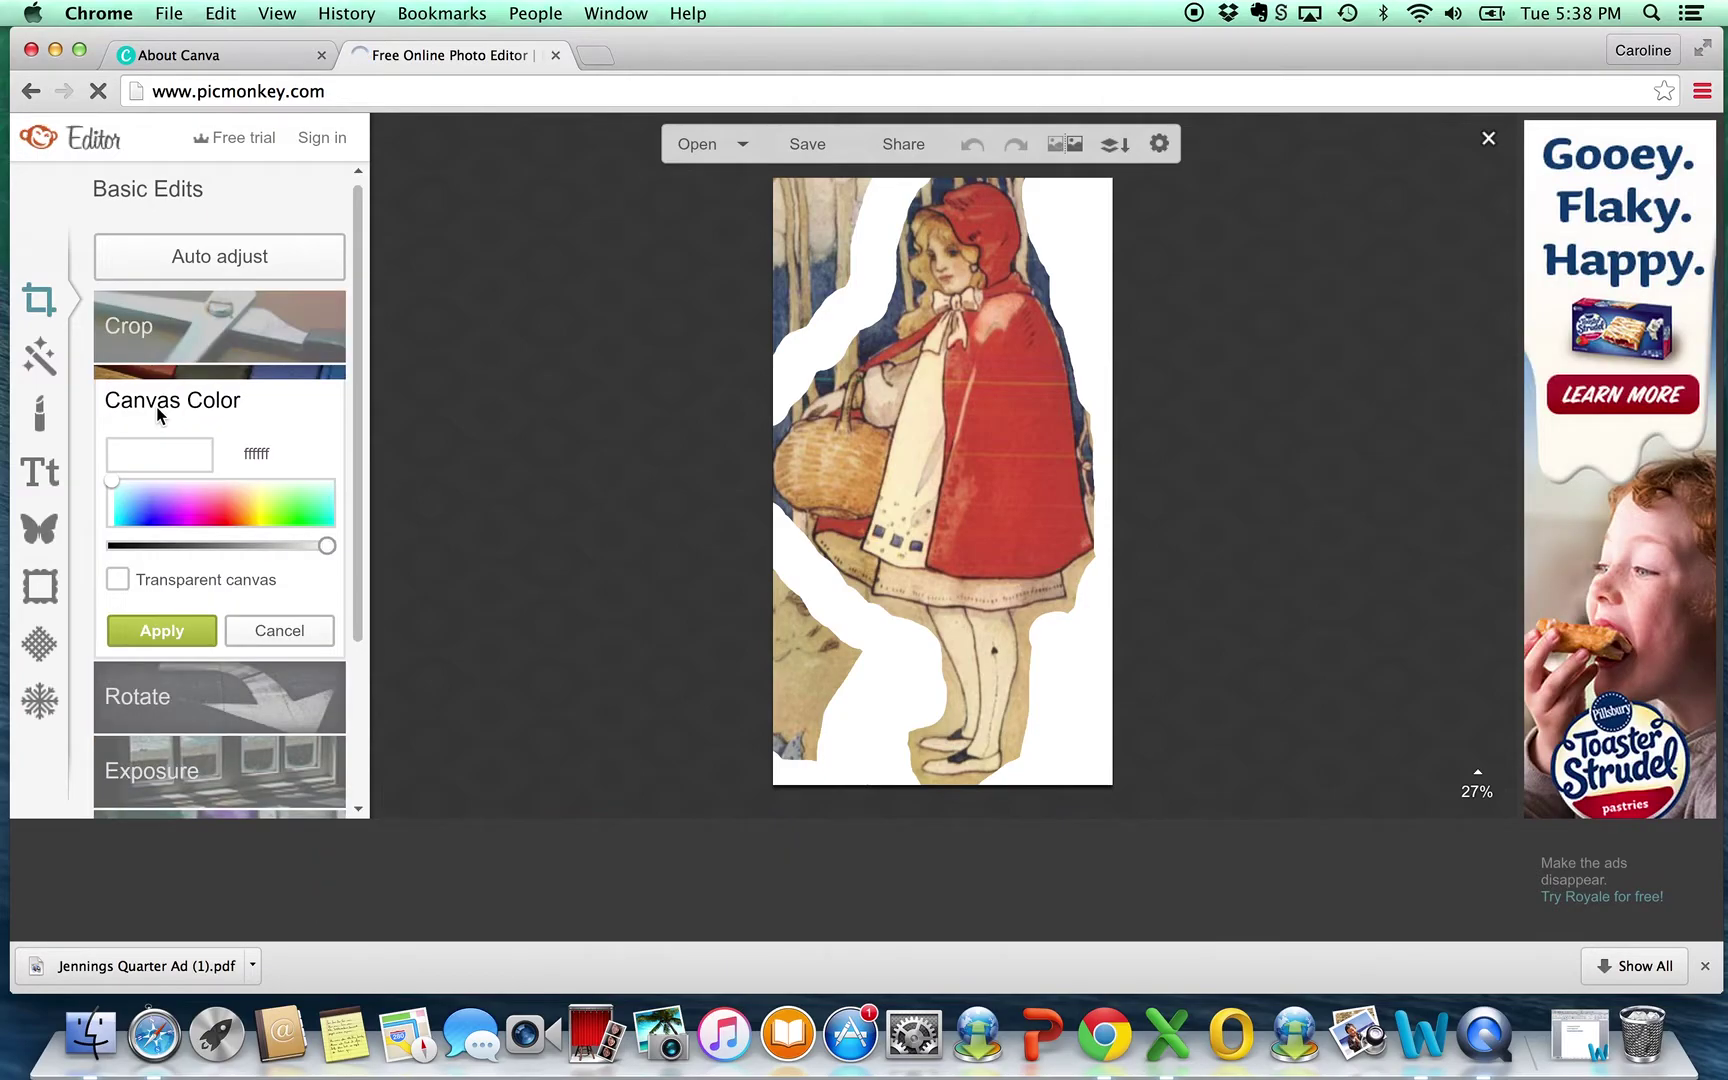
pyautogui.click(301, 515)
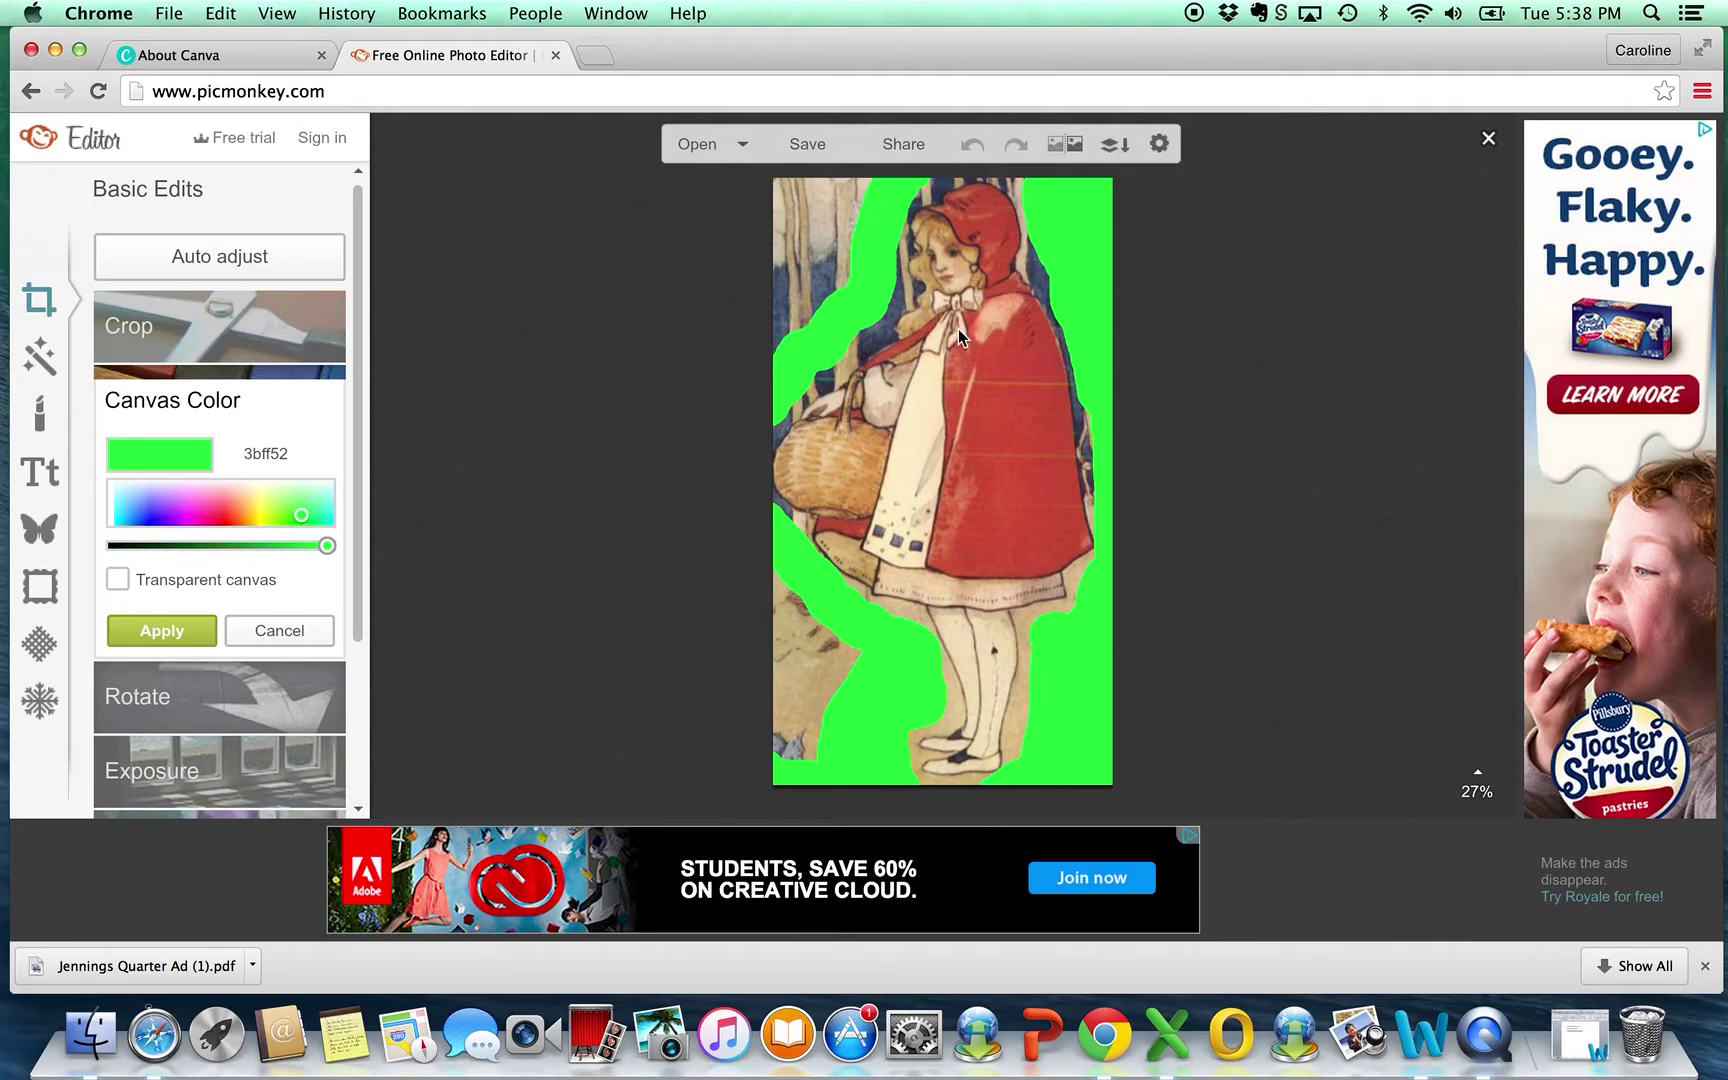
pyautogui.click(160, 630)
# Erase the leftover background patches beside the girl's legs and the trees in front of her face from the overlay
pyautogui.click(1050, 422)
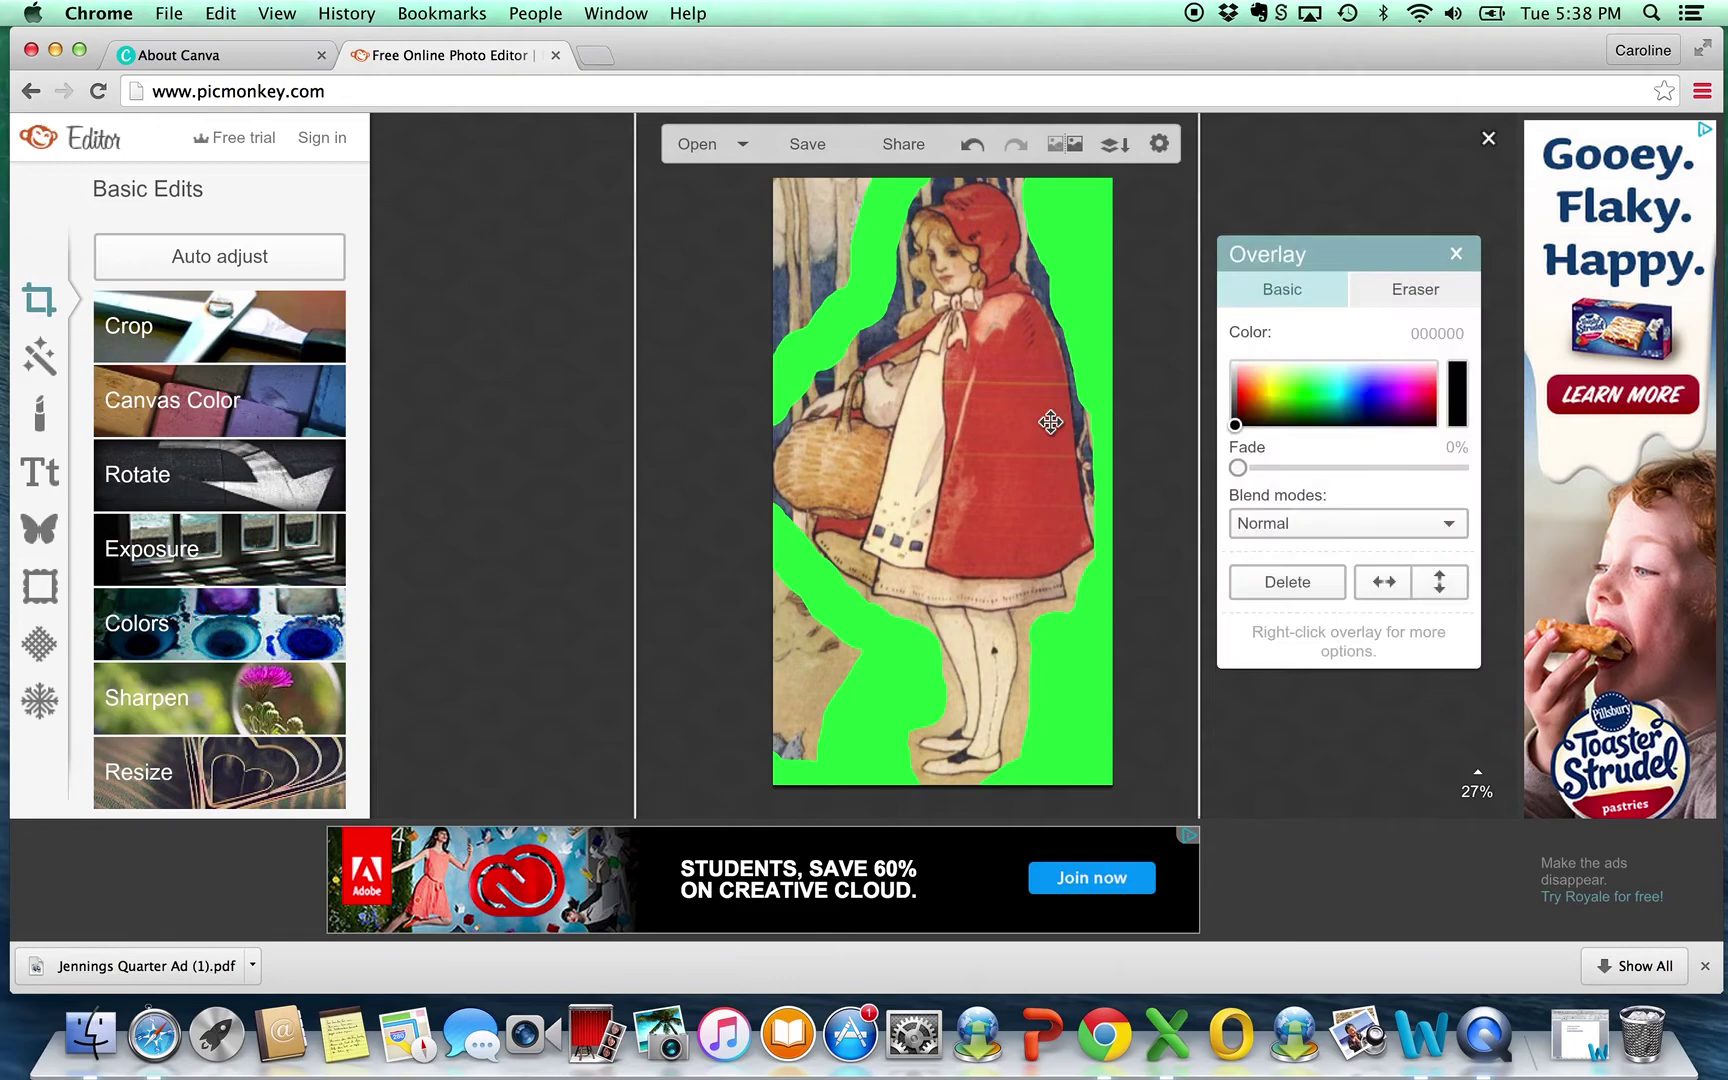
pyautogui.click(1431, 293)
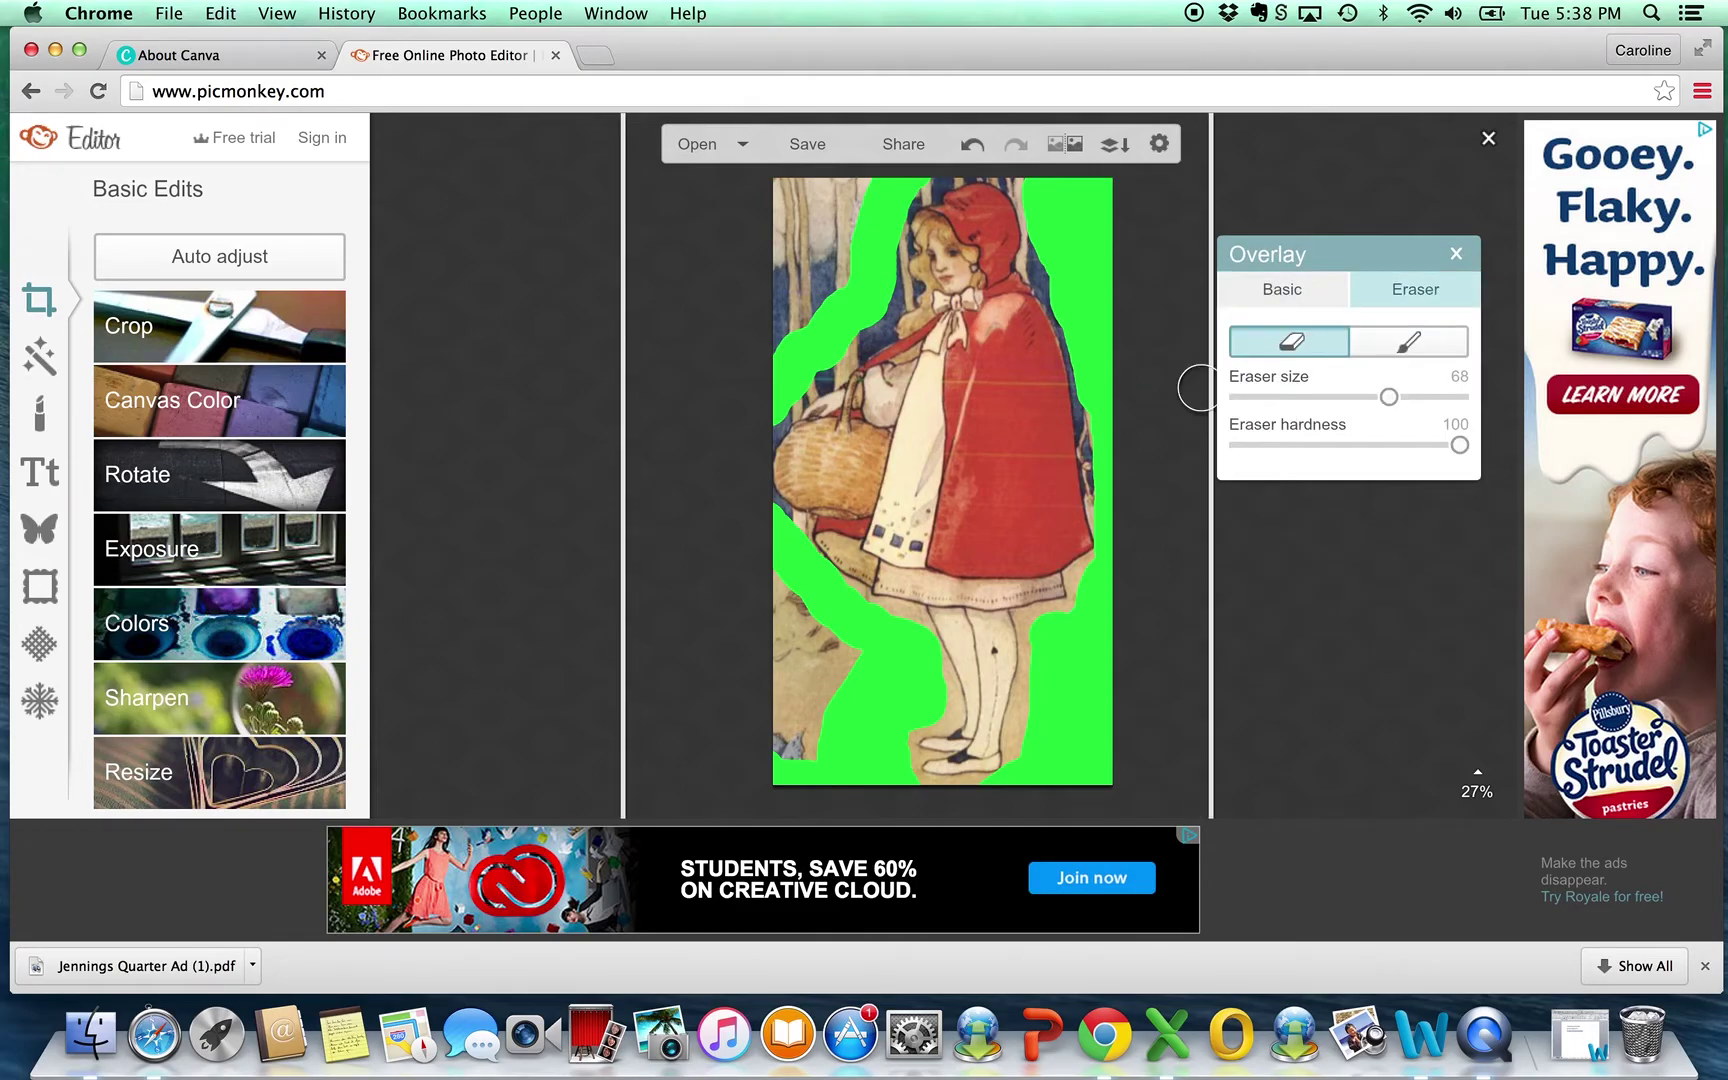
pyautogui.moveTo(846, 658)
pyautogui.mouseDown()
pyautogui.moveTo(801, 761)
pyautogui.moveTo(821, 599)
pyautogui.moveTo(747, 549)
pyautogui.moveTo(805, 617)
pyautogui.moveTo(781, 736)
pyautogui.mouseUp()
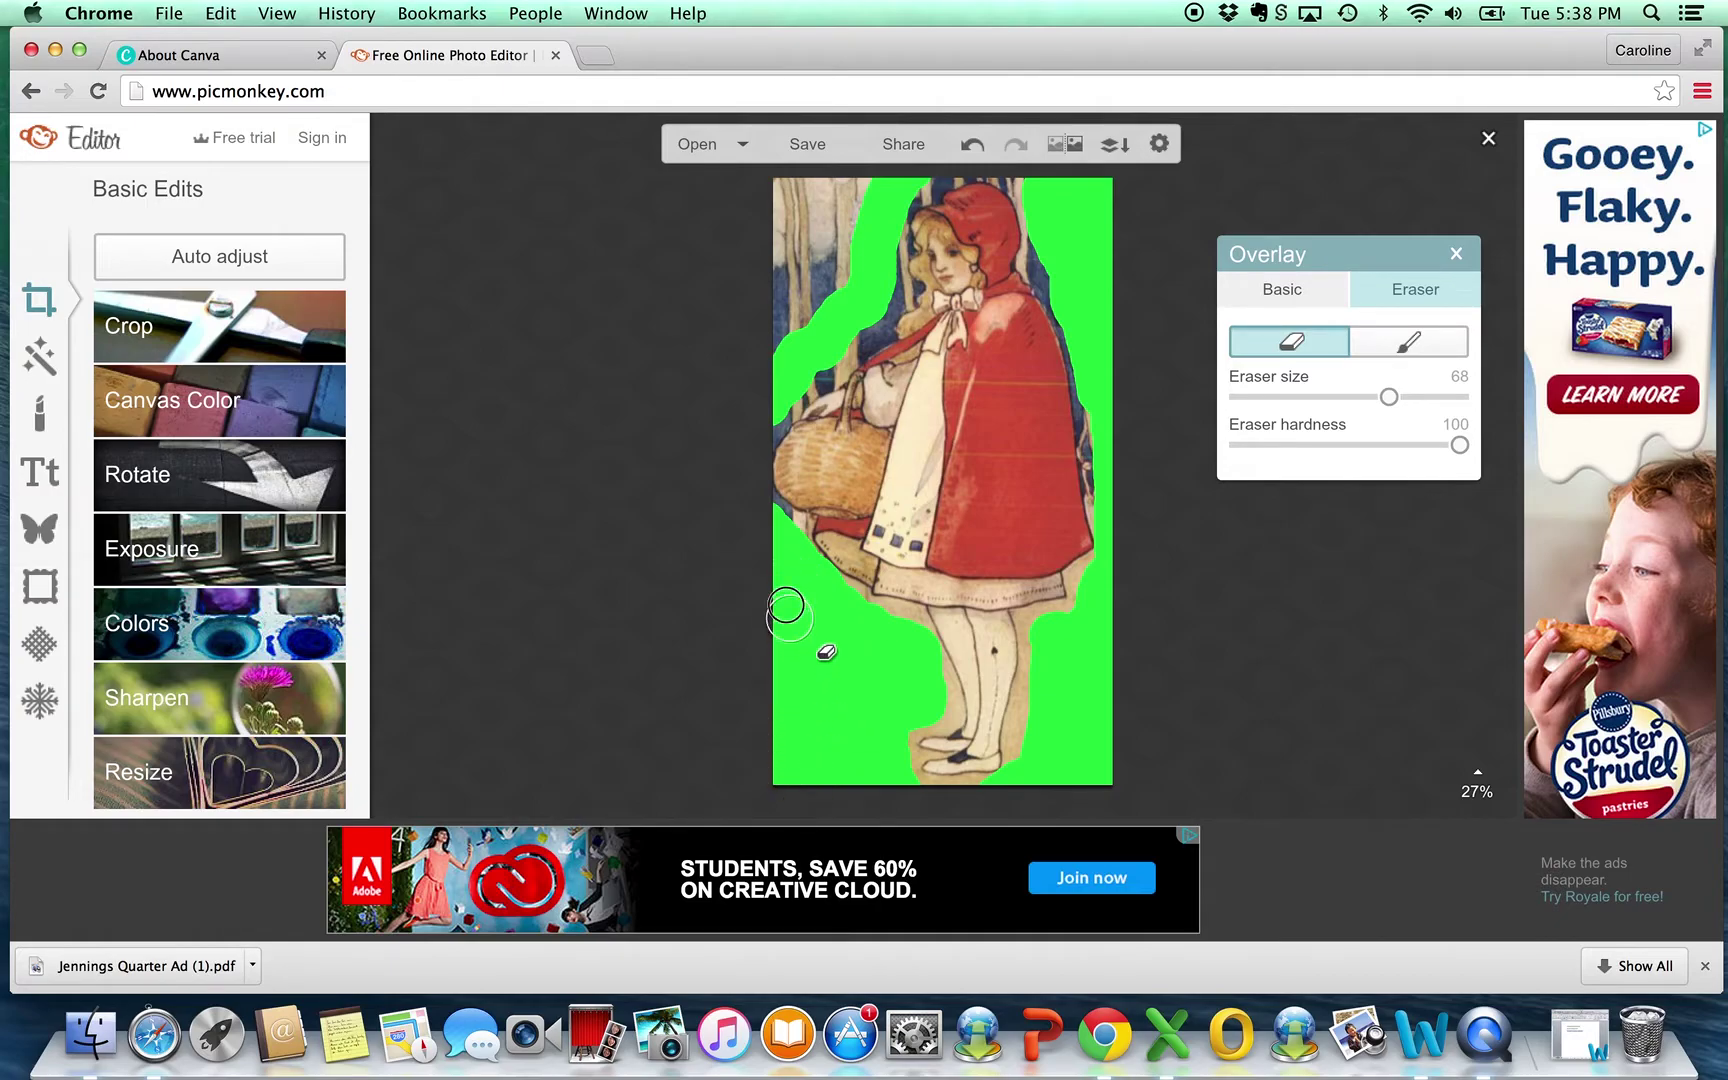
pyautogui.moveTo(783, 363)
pyautogui.mouseDown()
pyautogui.moveTo(905, 228)
pyautogui.moveTo(828, 228)
pyautogui.moveTo(806, 240)
pyautogui.moveTo(815, 312)
pyautogui.moveTo(875, 241)
pyautogui.moveTo(879, 298)
pyautogui.moveTo(810, 380)
pyautogui.moveTo(862, 335)
pyautogui.moveTo(960, 298)
pyautogui.mouseUp()
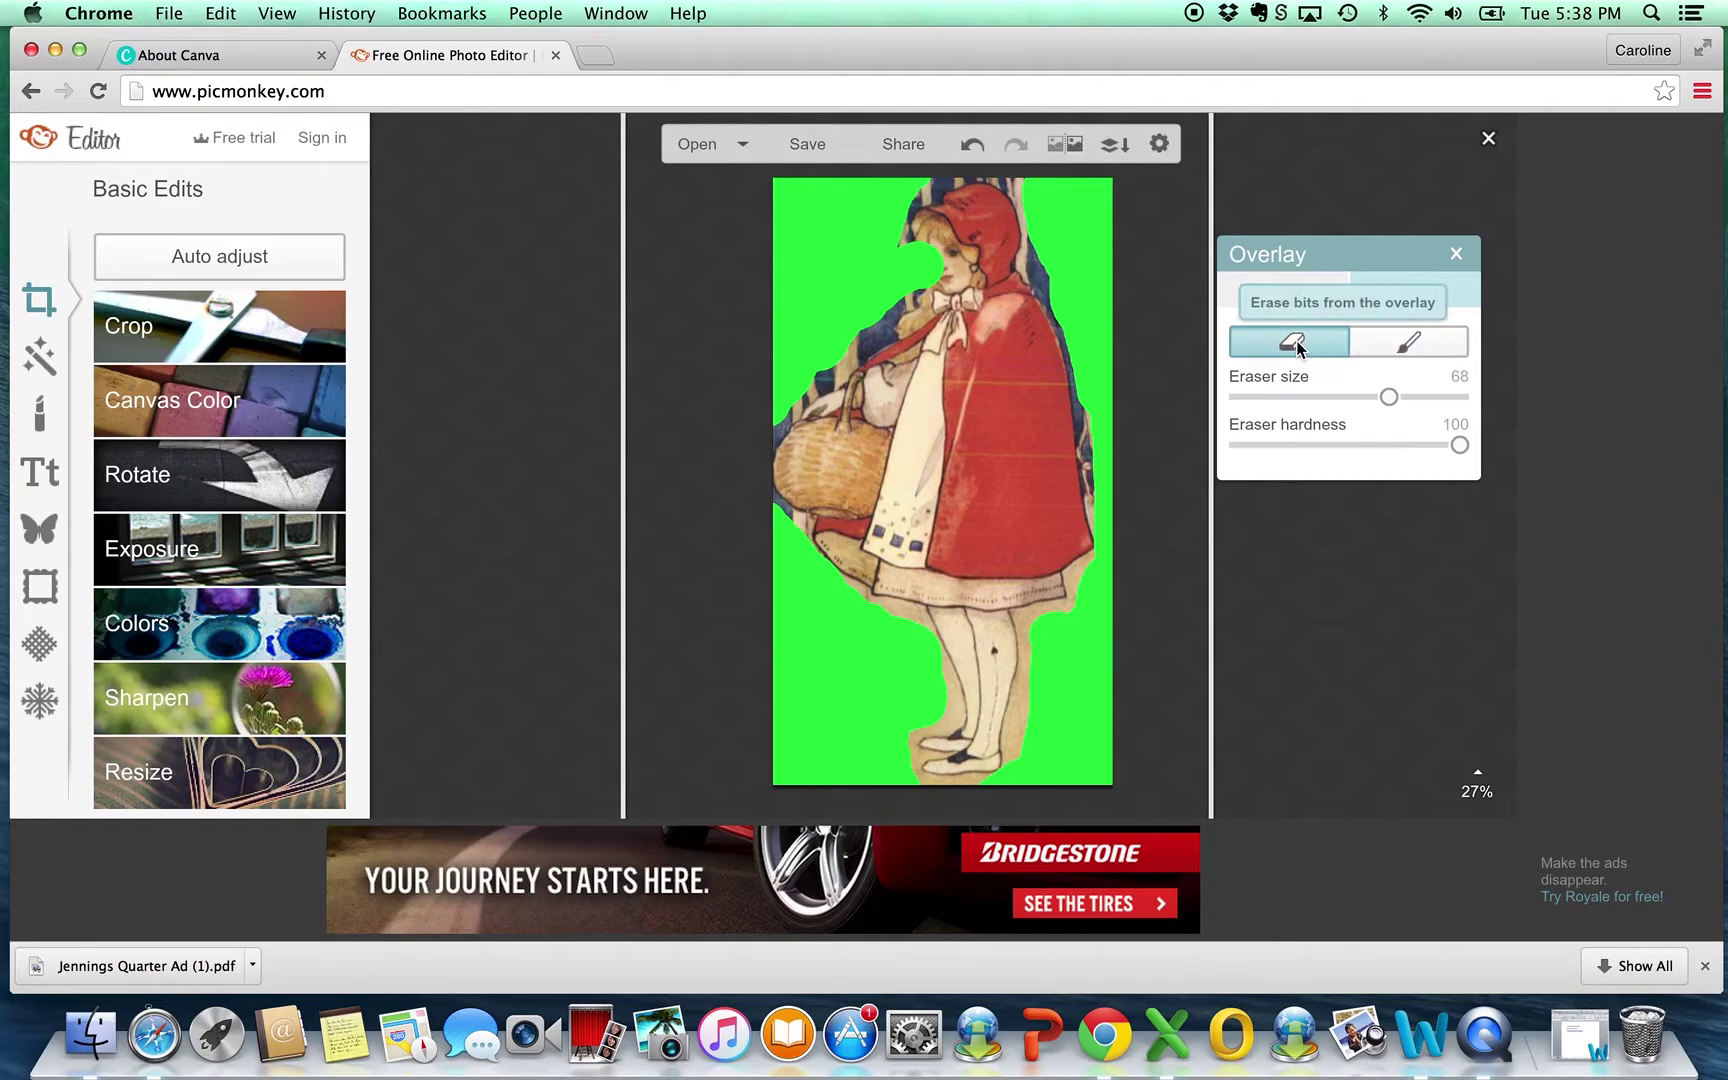
# Paint back the erased part of the girl's face and hair with the restore brush at size 68, and return to the eraser
pyautogui.click(1403, 346)
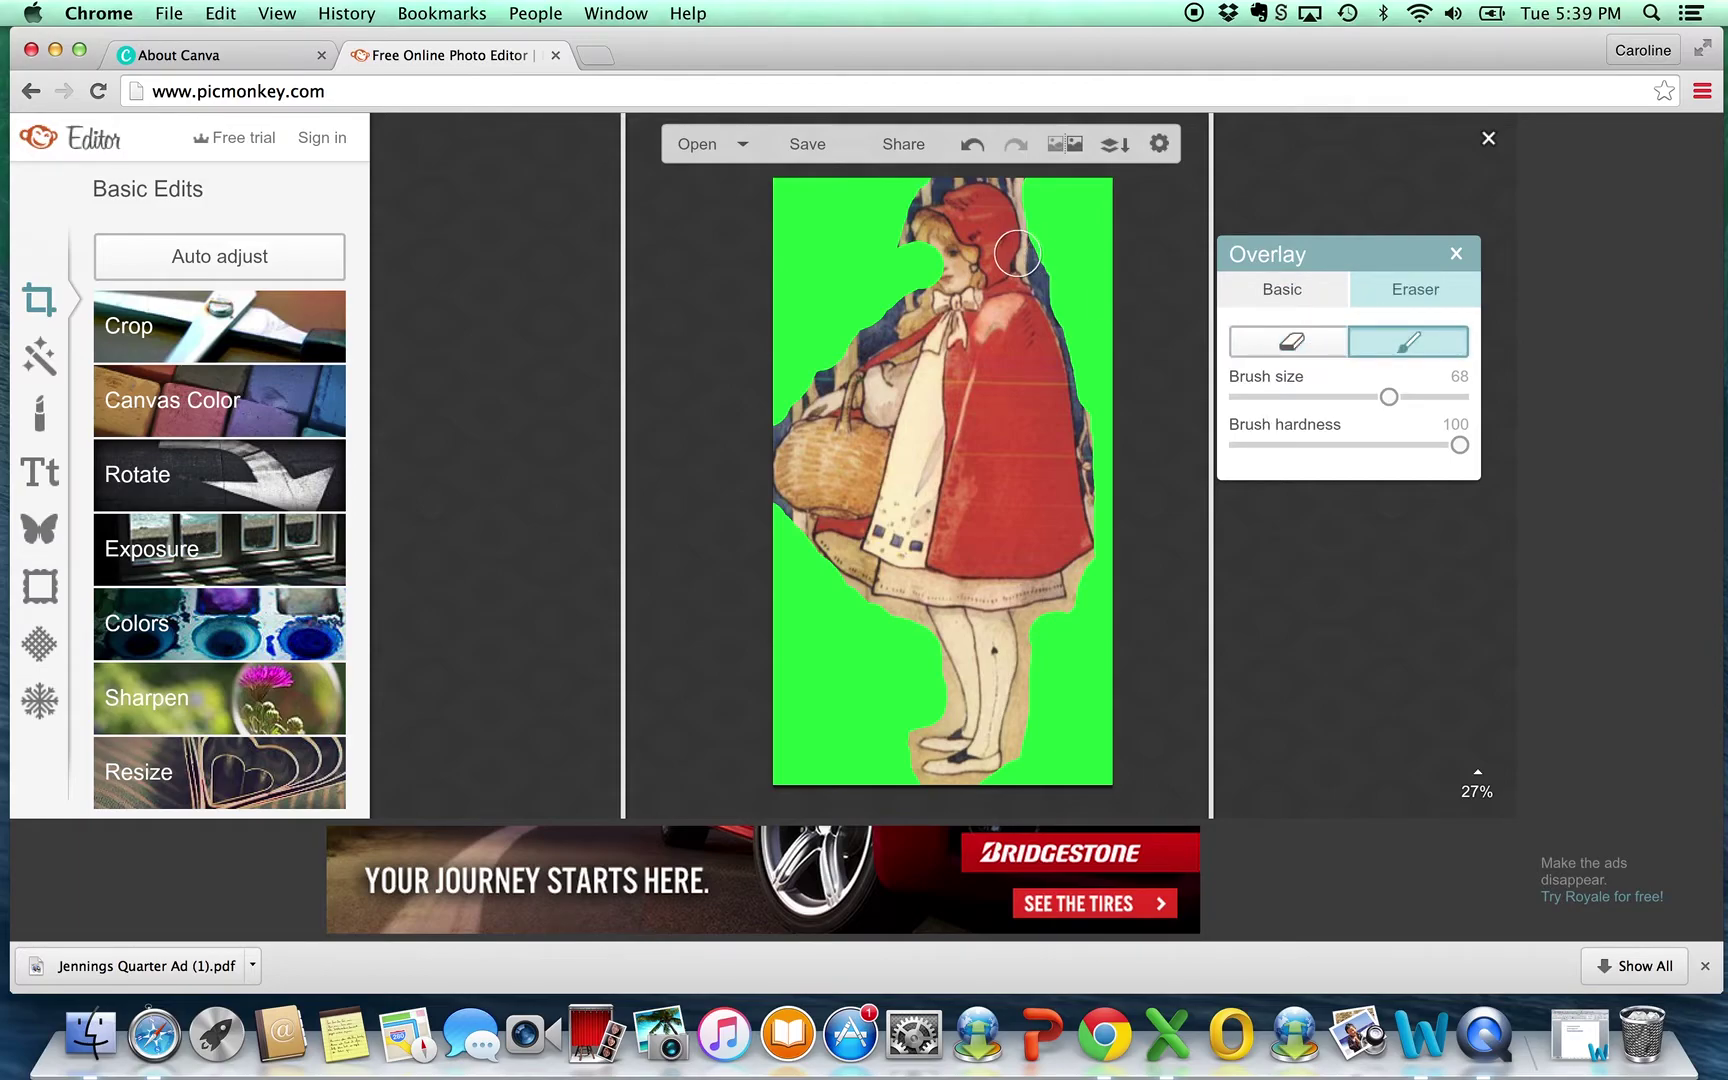
pyautogui.moveTo(941, 244)
pyautogui.mouseDown()
pyautogui.moveTo(922, 276)
pyautogui.moveTo(921, 251)
pyautogui.mouseUp()
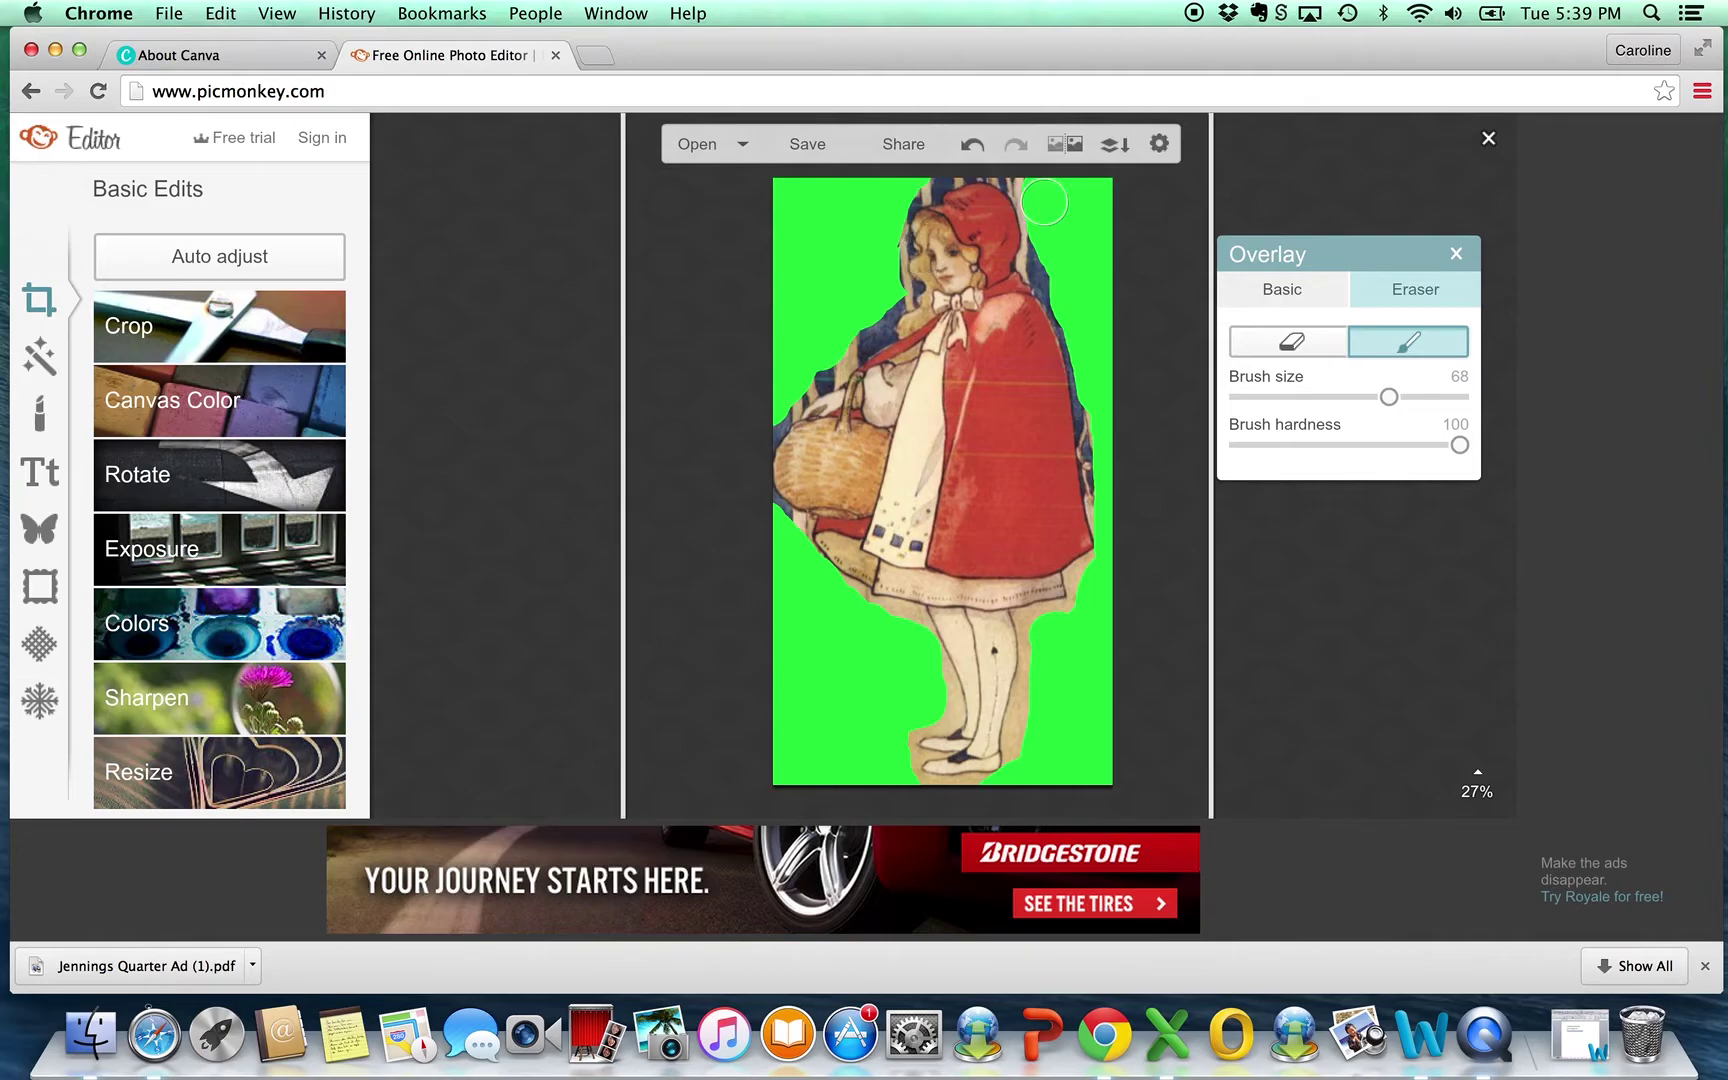
pyautogui.click(1288, 346)
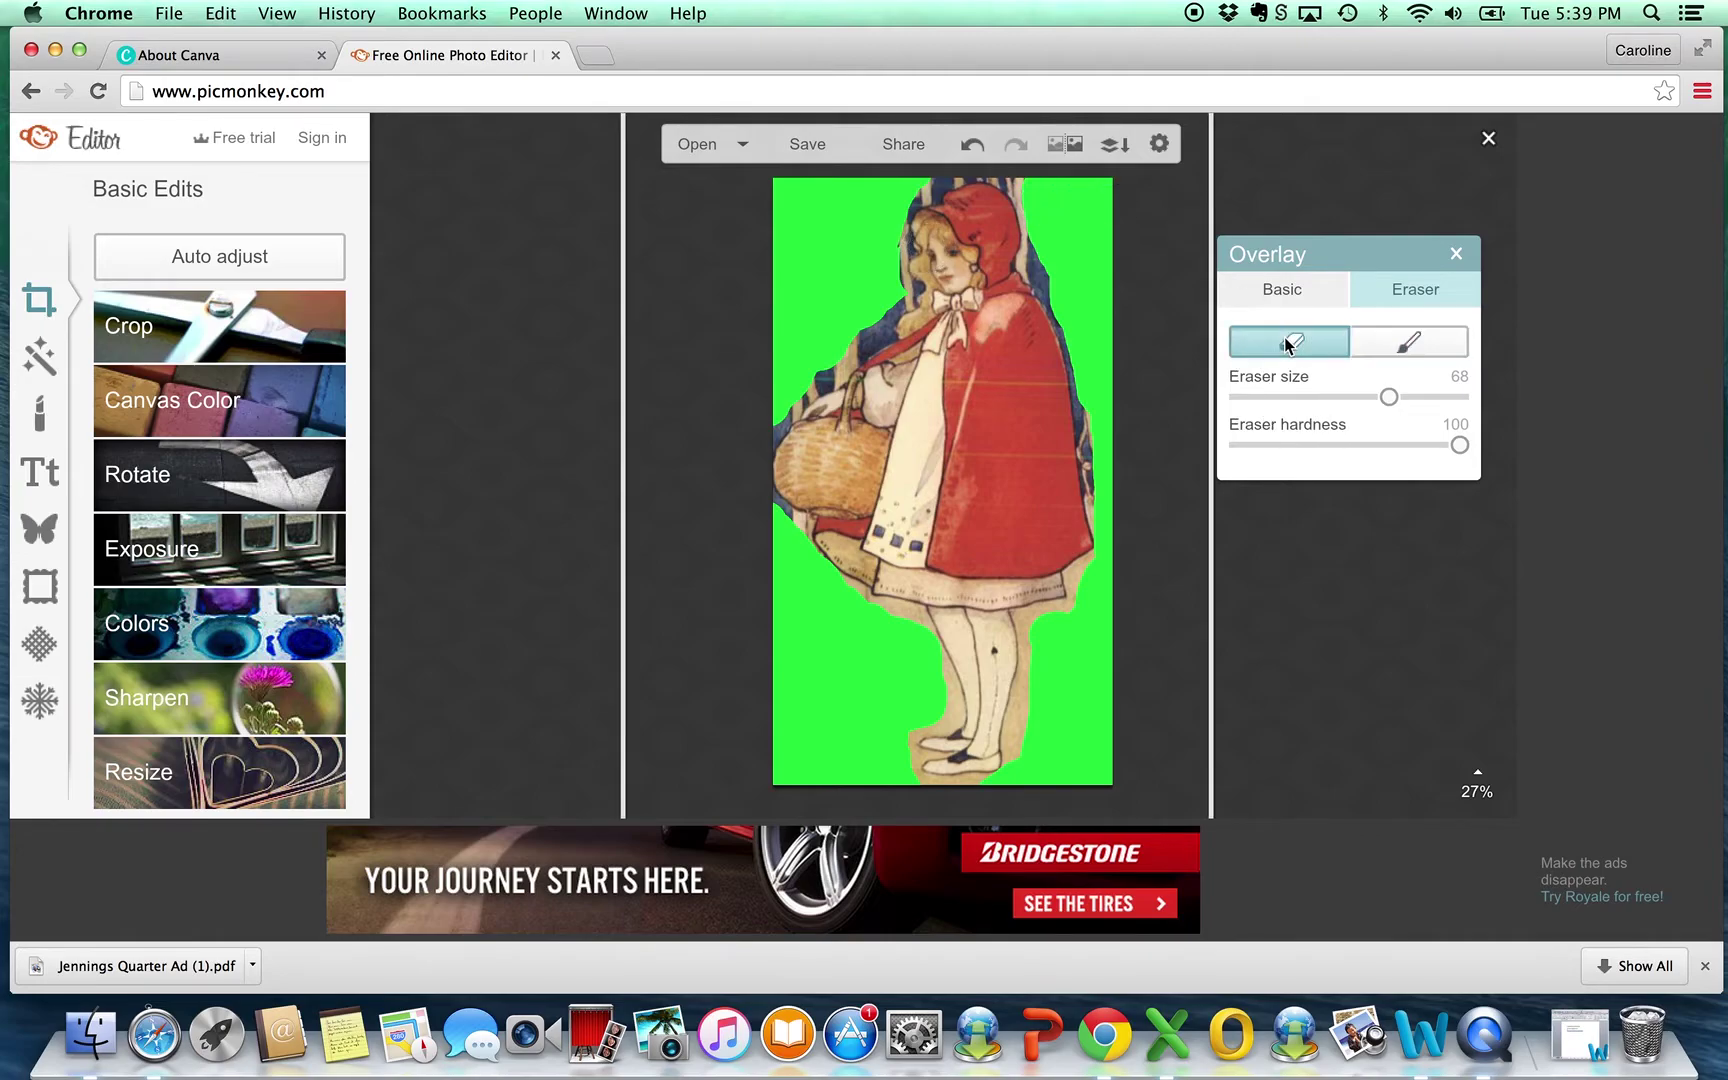
# Run the eraser beside the girl's face, and nudge the overlay slightly to the left on the canvas
pyautogui.moveTo(885, 306)
pyautogui.mouseDown()
pyautogui.moveTo(770, 399)
pyautogui.moveTo(748, 397)
pyautogui.mouseUp()
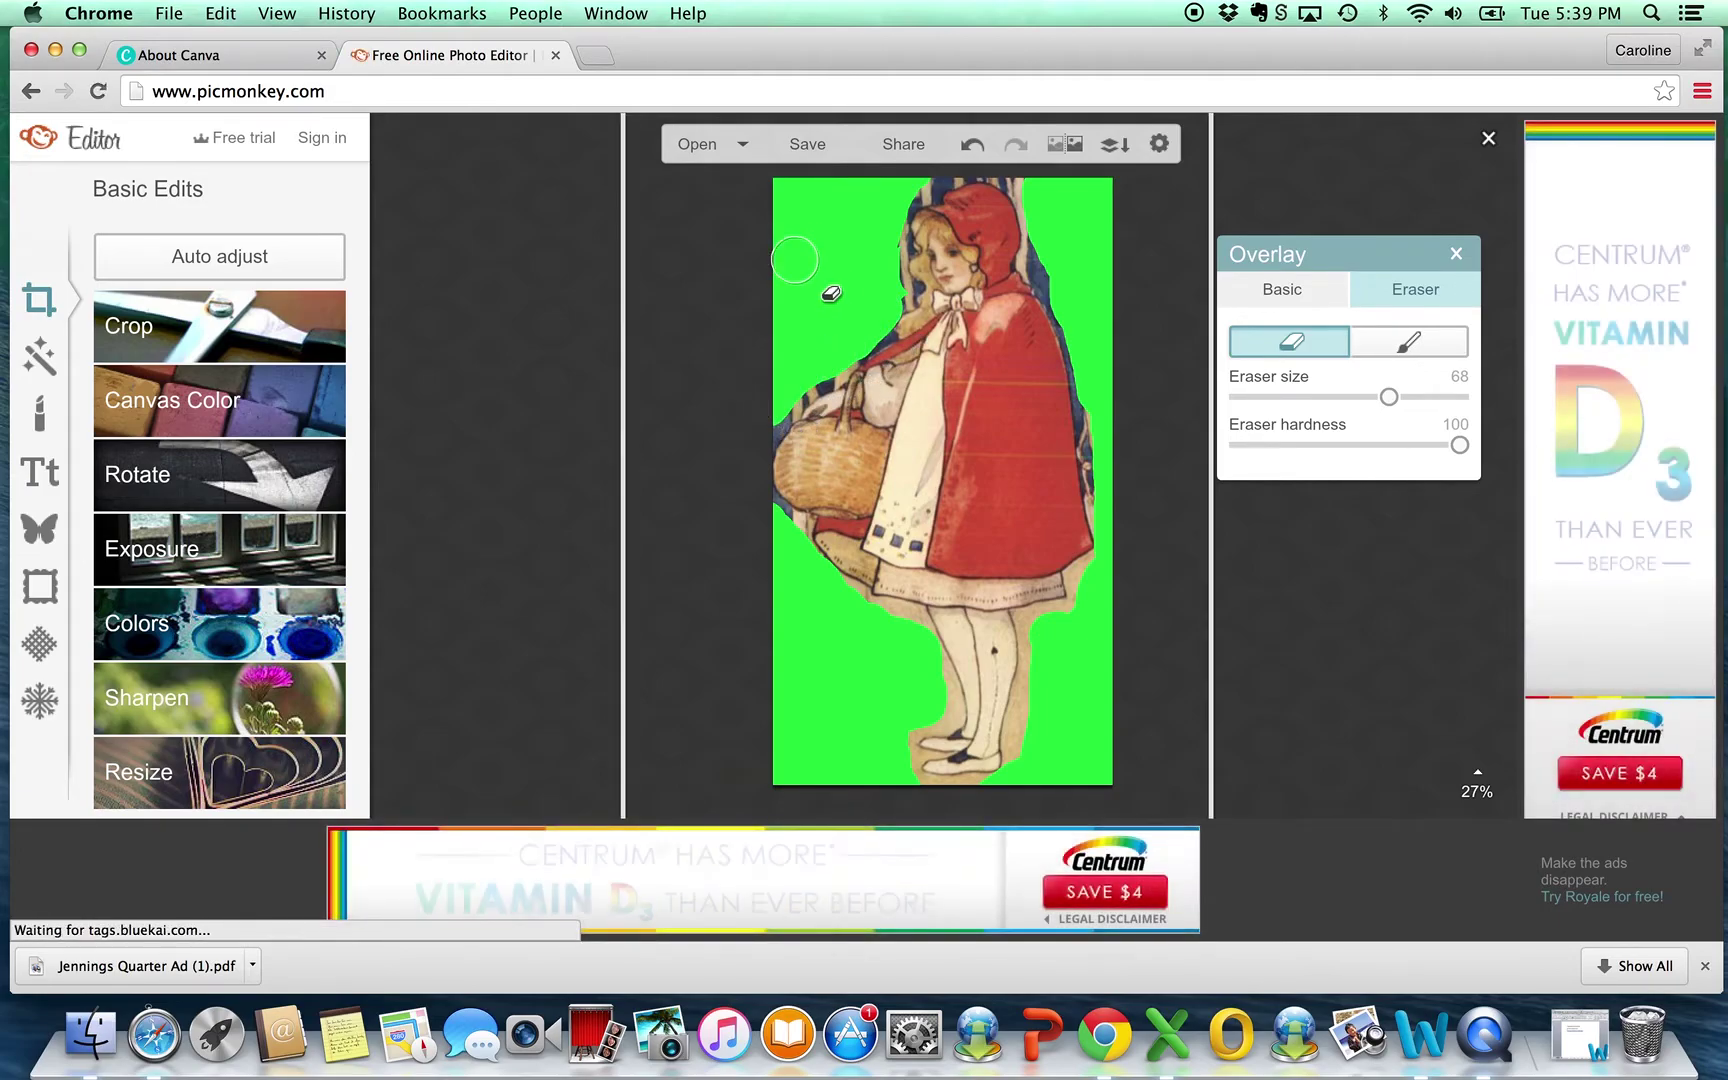
pyautogui.click(1480, 785)
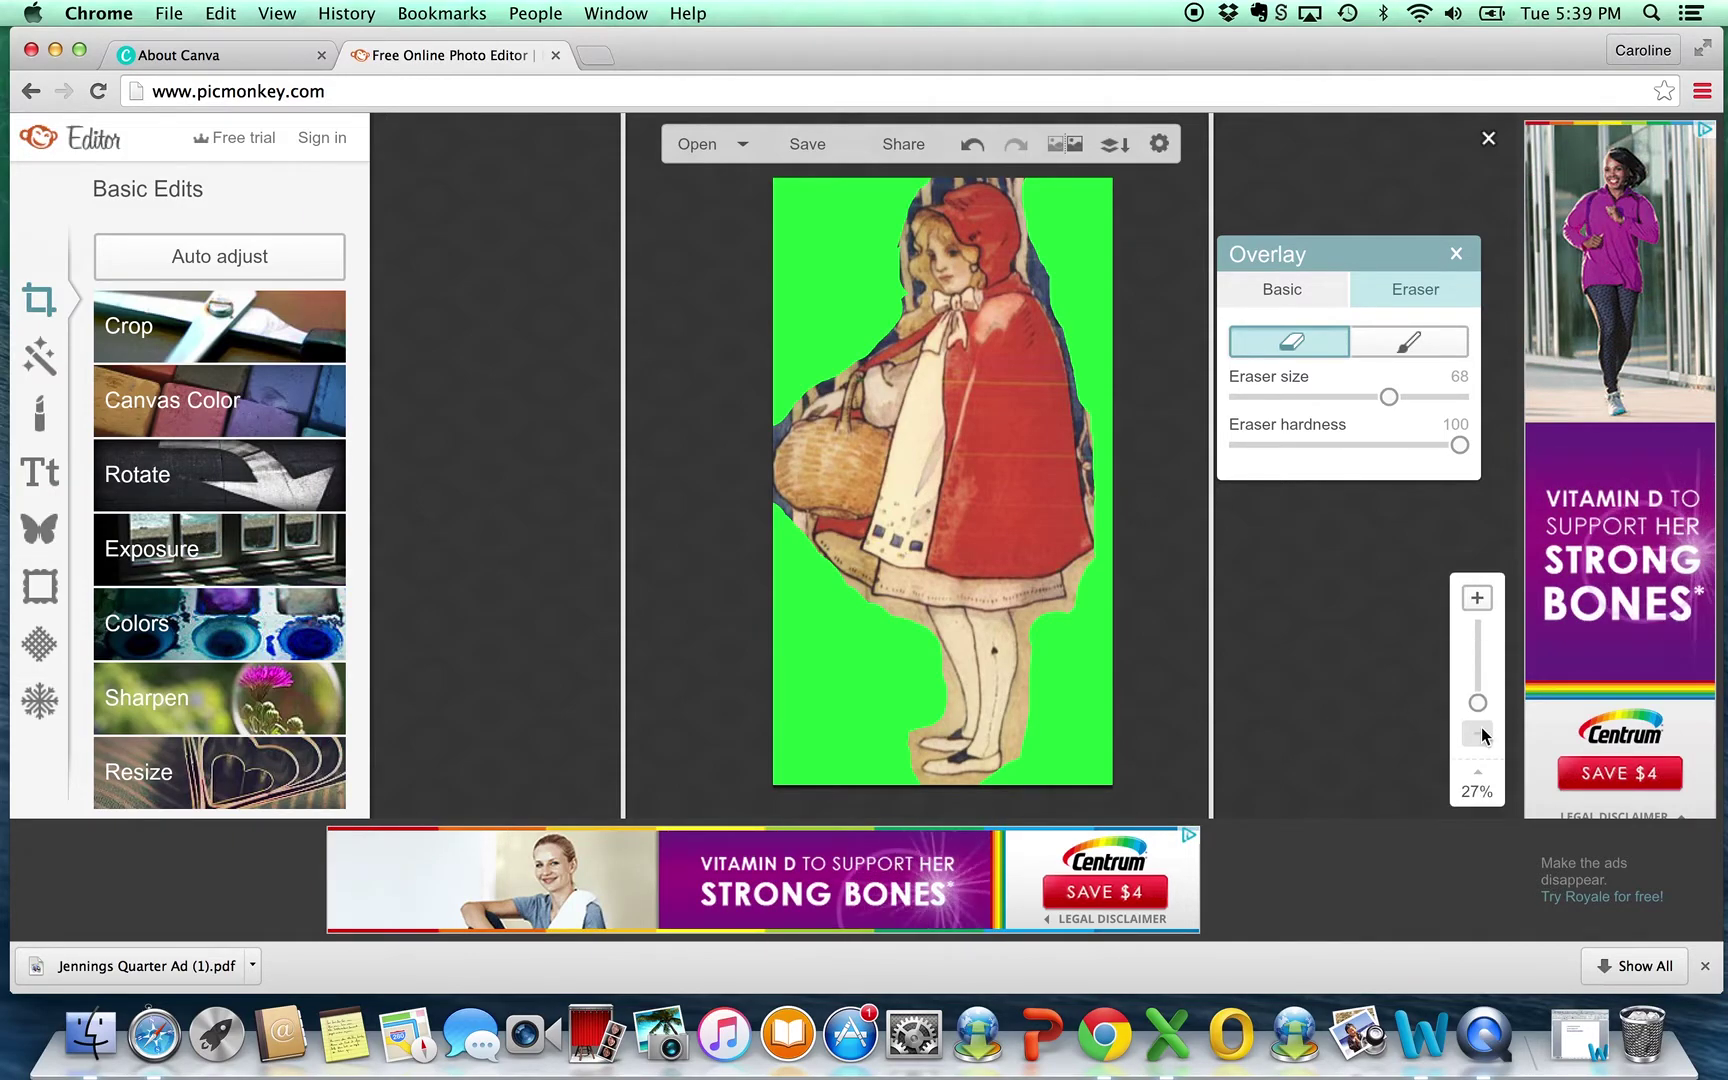
pyautogui.click(1478, 597)
pyautogui.click(1479, 598)
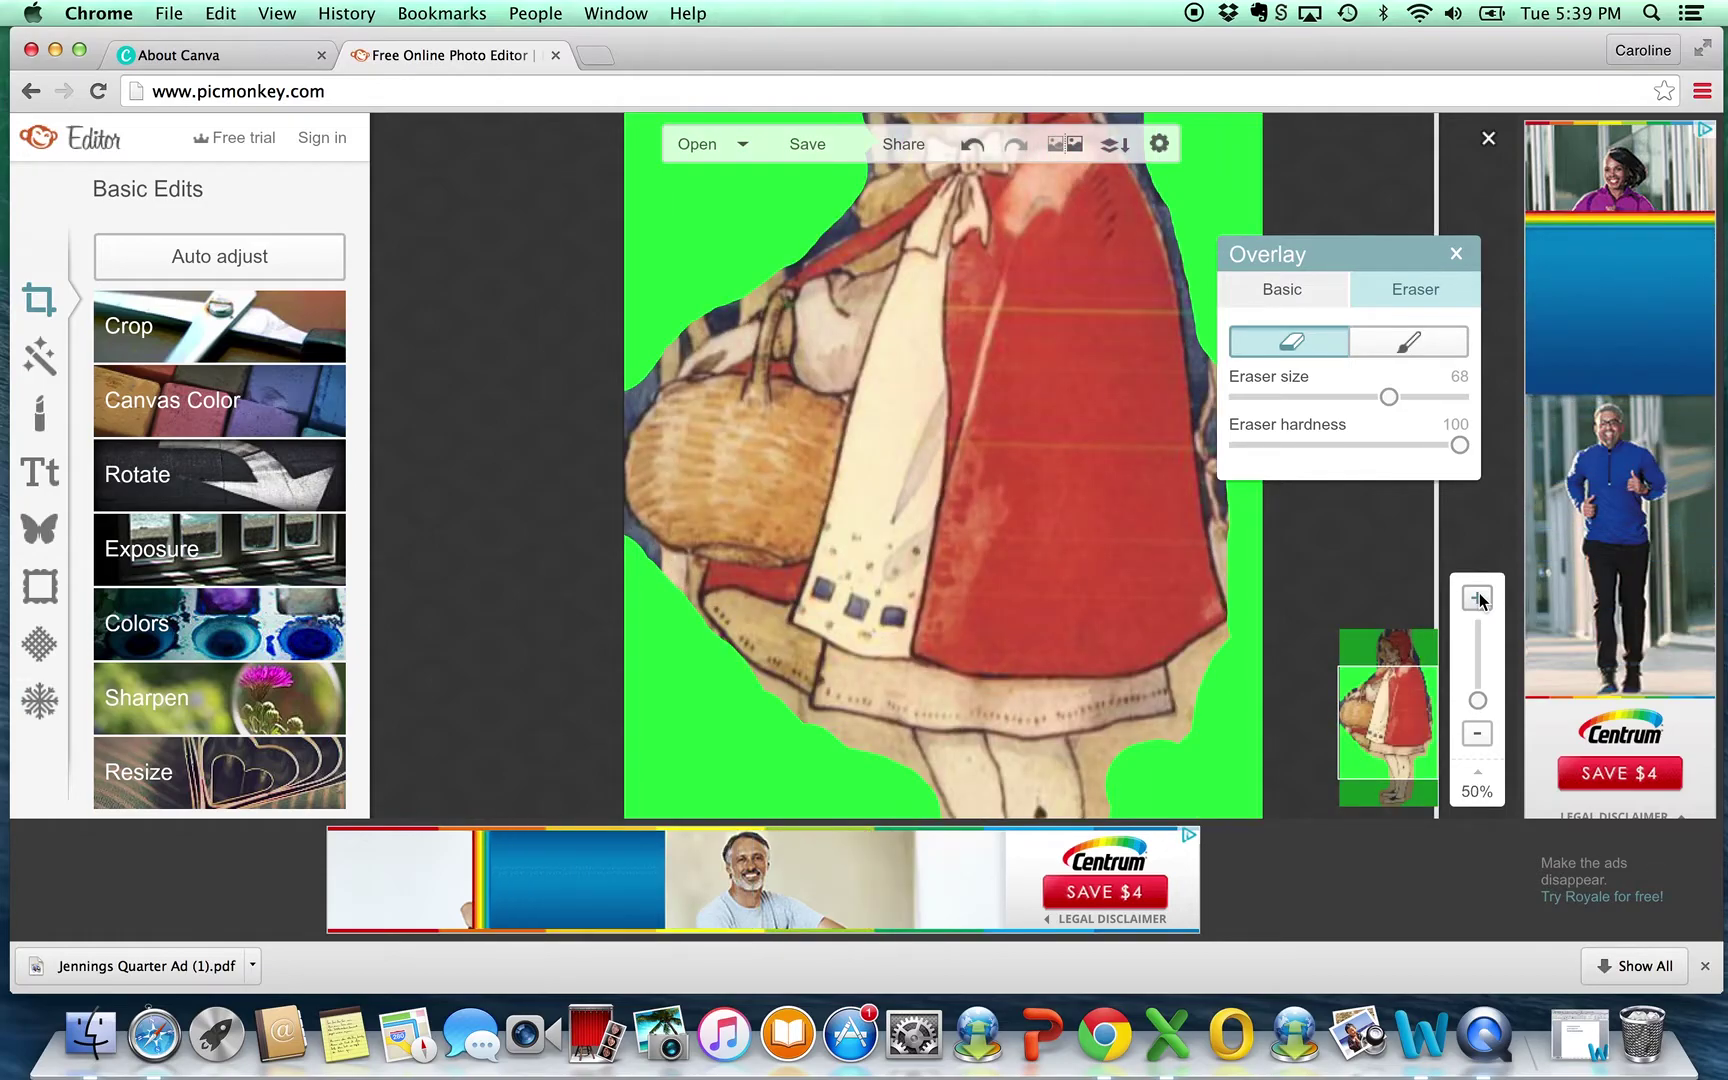
pyautogui.click(1481, 599)
pyautogui.click(1481, 599)
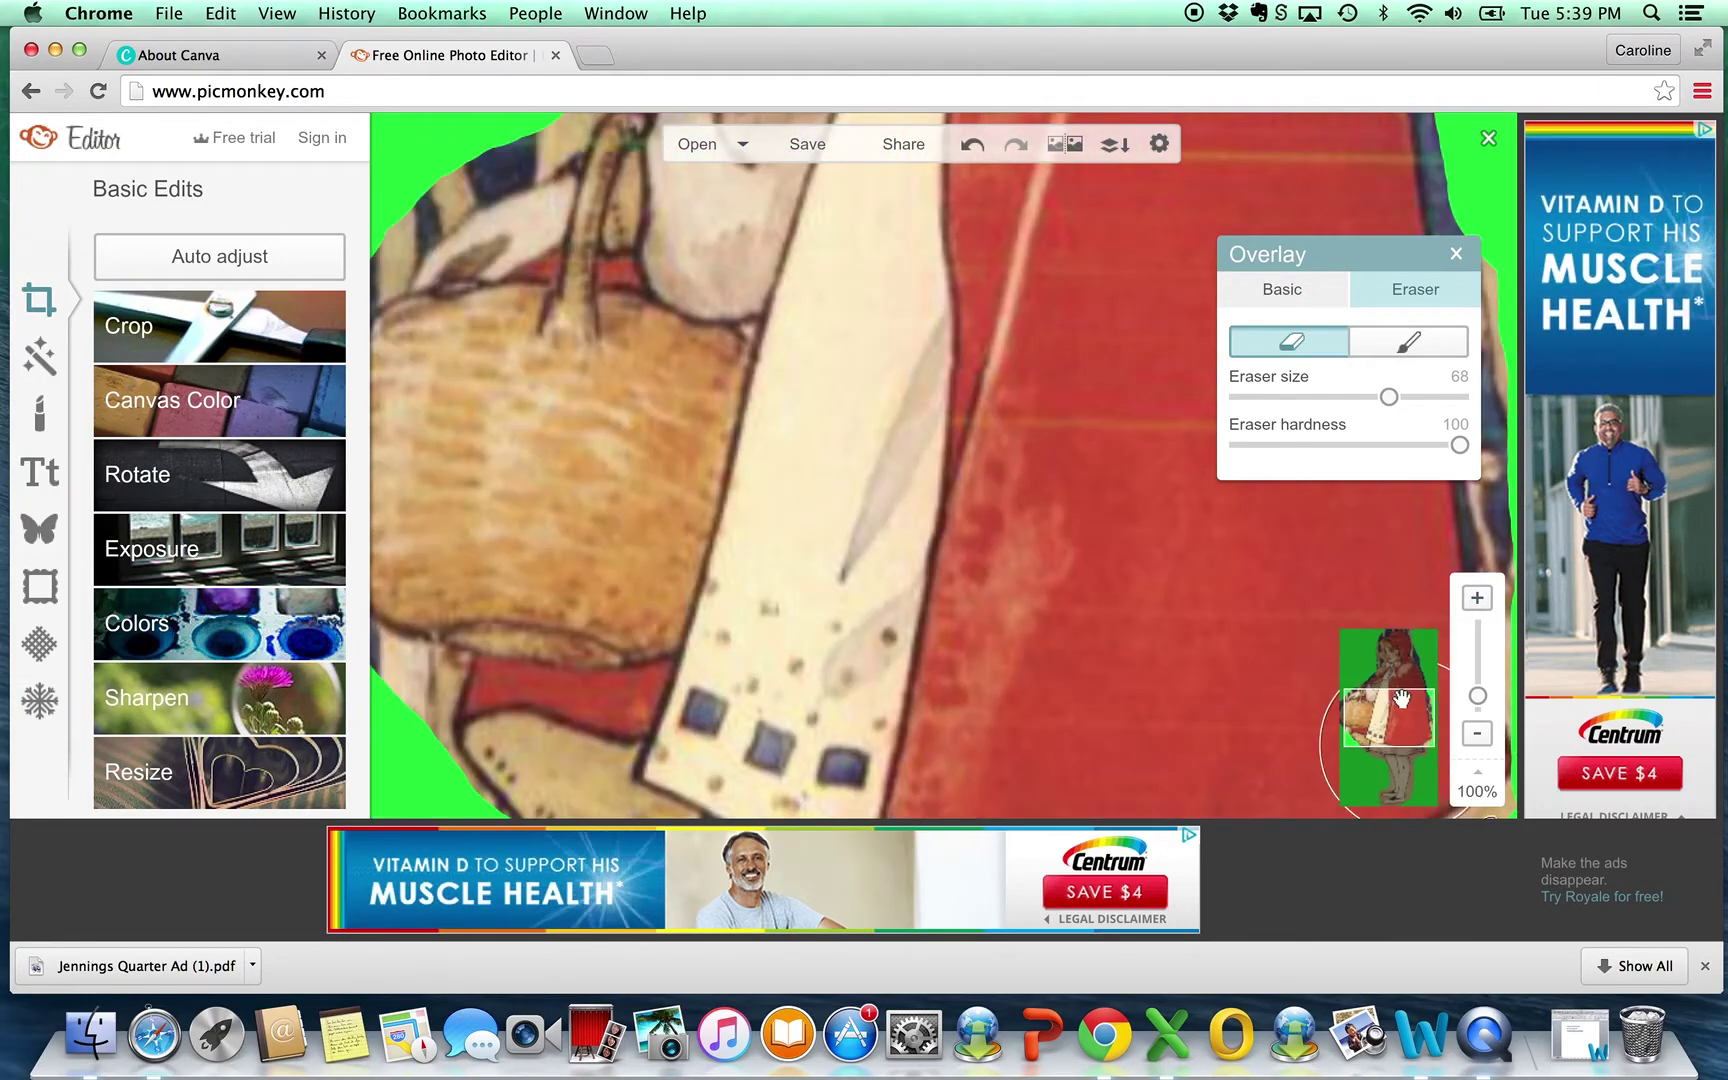
pyautogui.moveTo(1377, 727); pyautogui.dragTo(1383, 666)
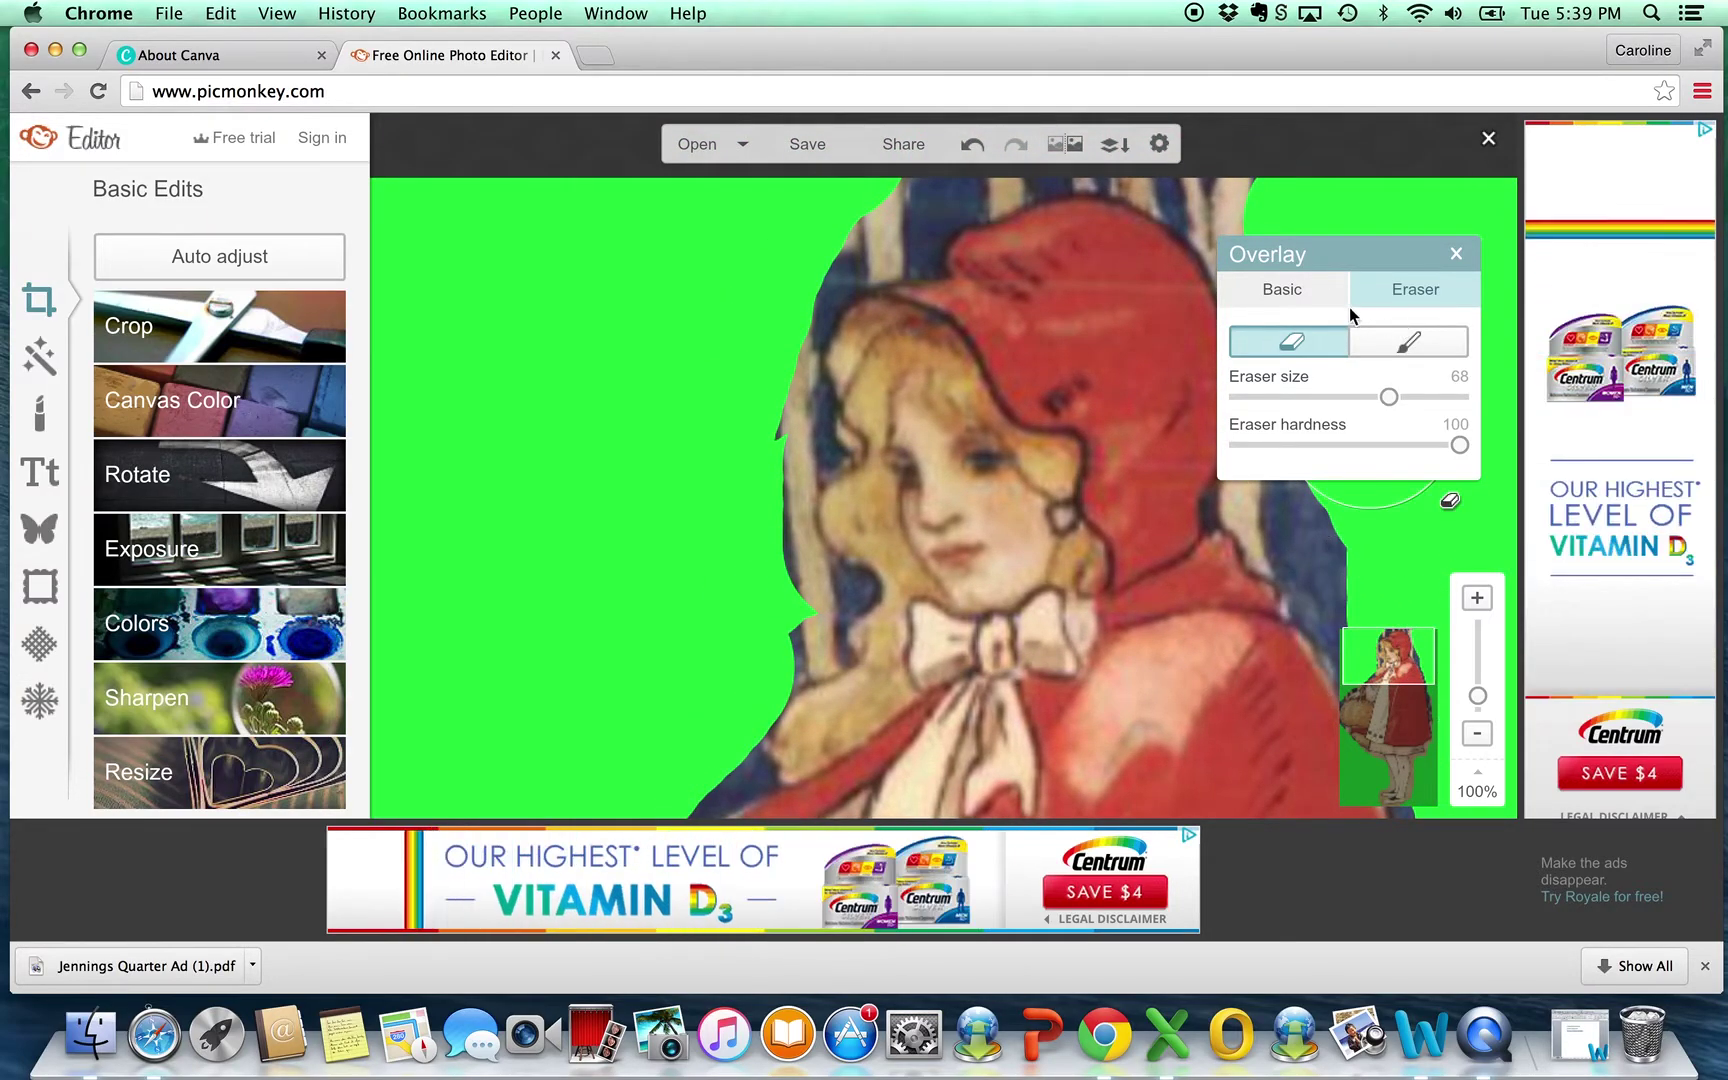
pyautogui.click(1299, 290)
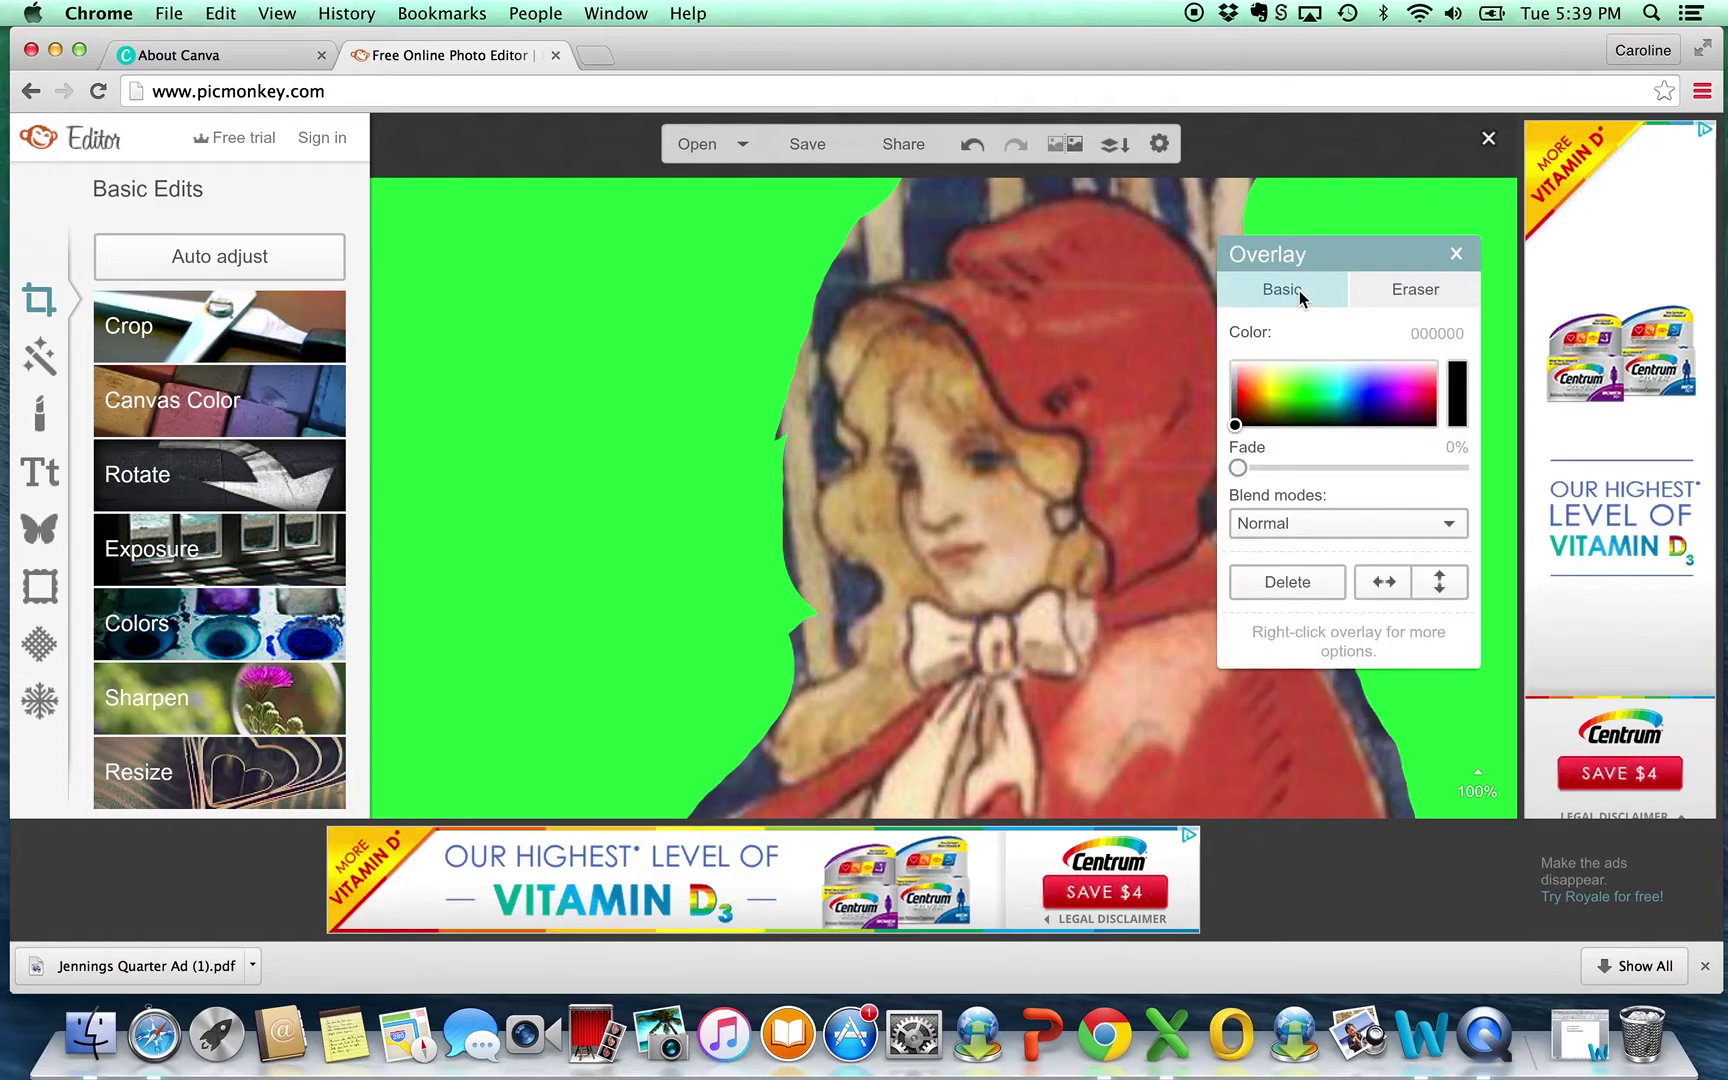
pyautogui.moveTo(640, 568)
pyautogui.mouseDown()
pyautogui.moveTo(644, 455)
pyautogui.moveTo(737, 374)
pyautogui.moveTo(651, 411)
pyautogui.moveTo(613, 572)
pyautogui.mouseUp()
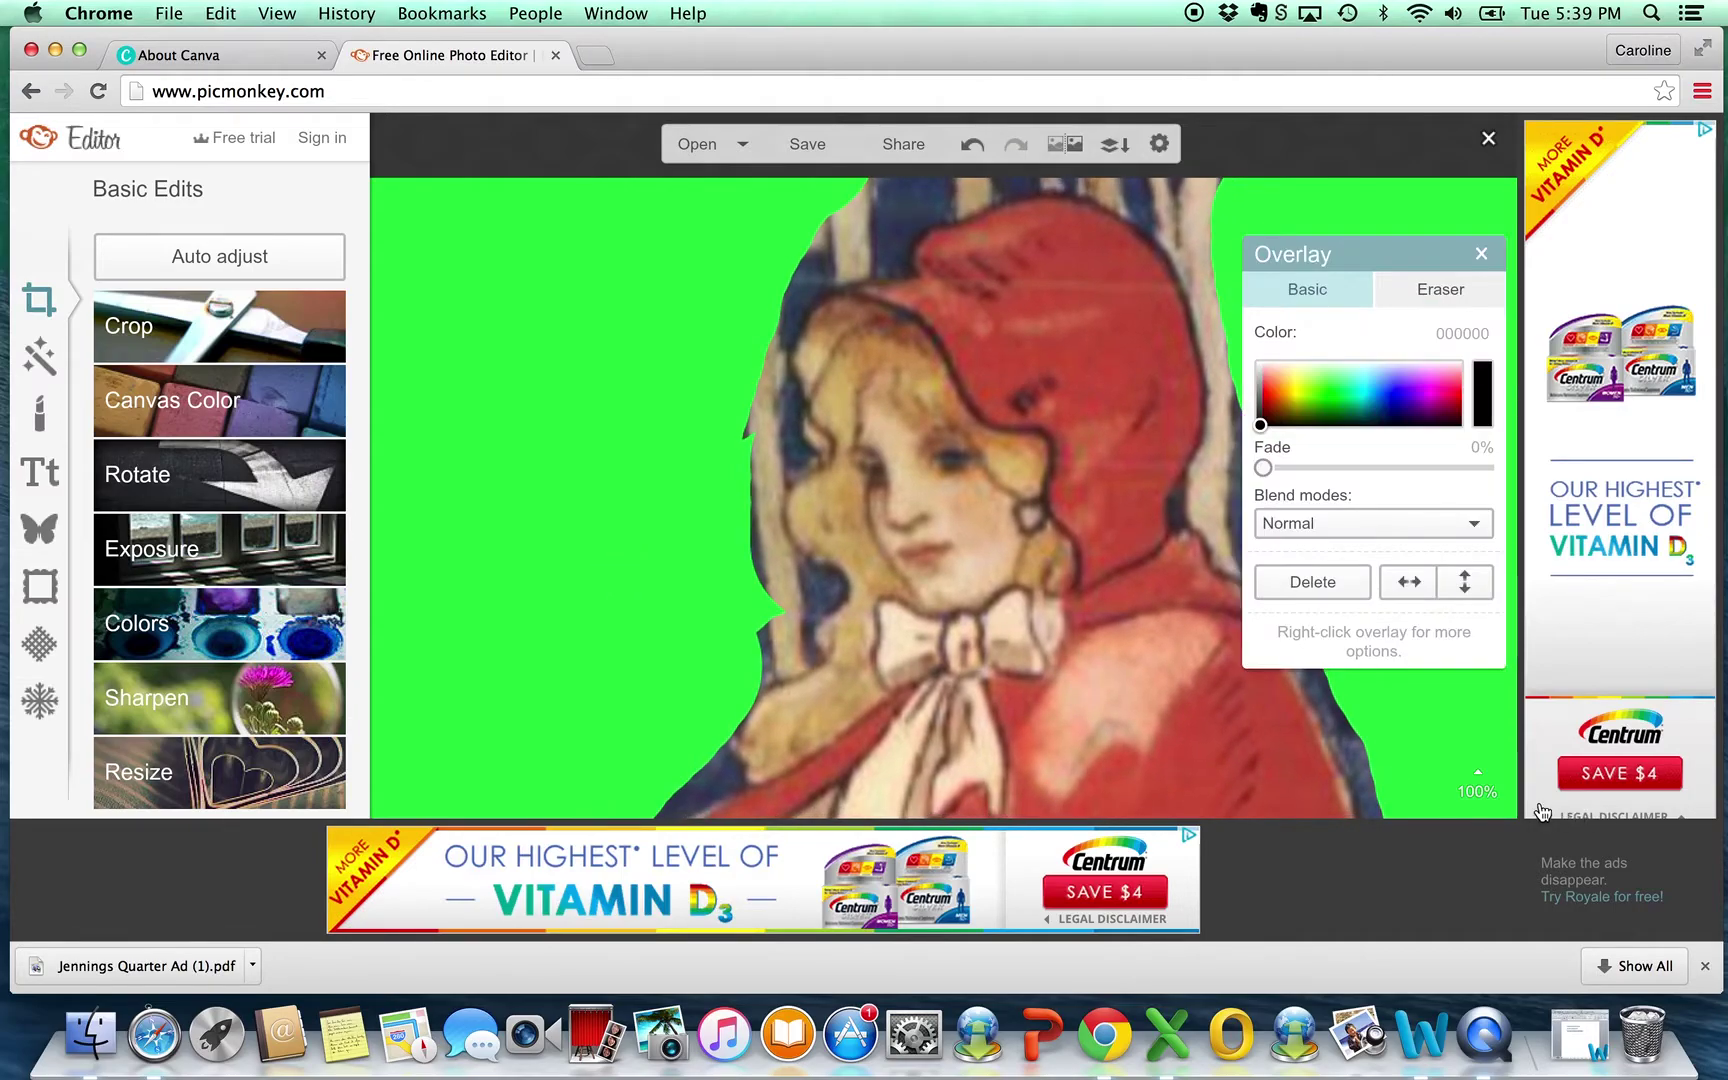
# Erase the background along the front of the hood, hair and shoulder with eraser size 27 and hardness 31
pyautogui.moveTo(1476, 782)
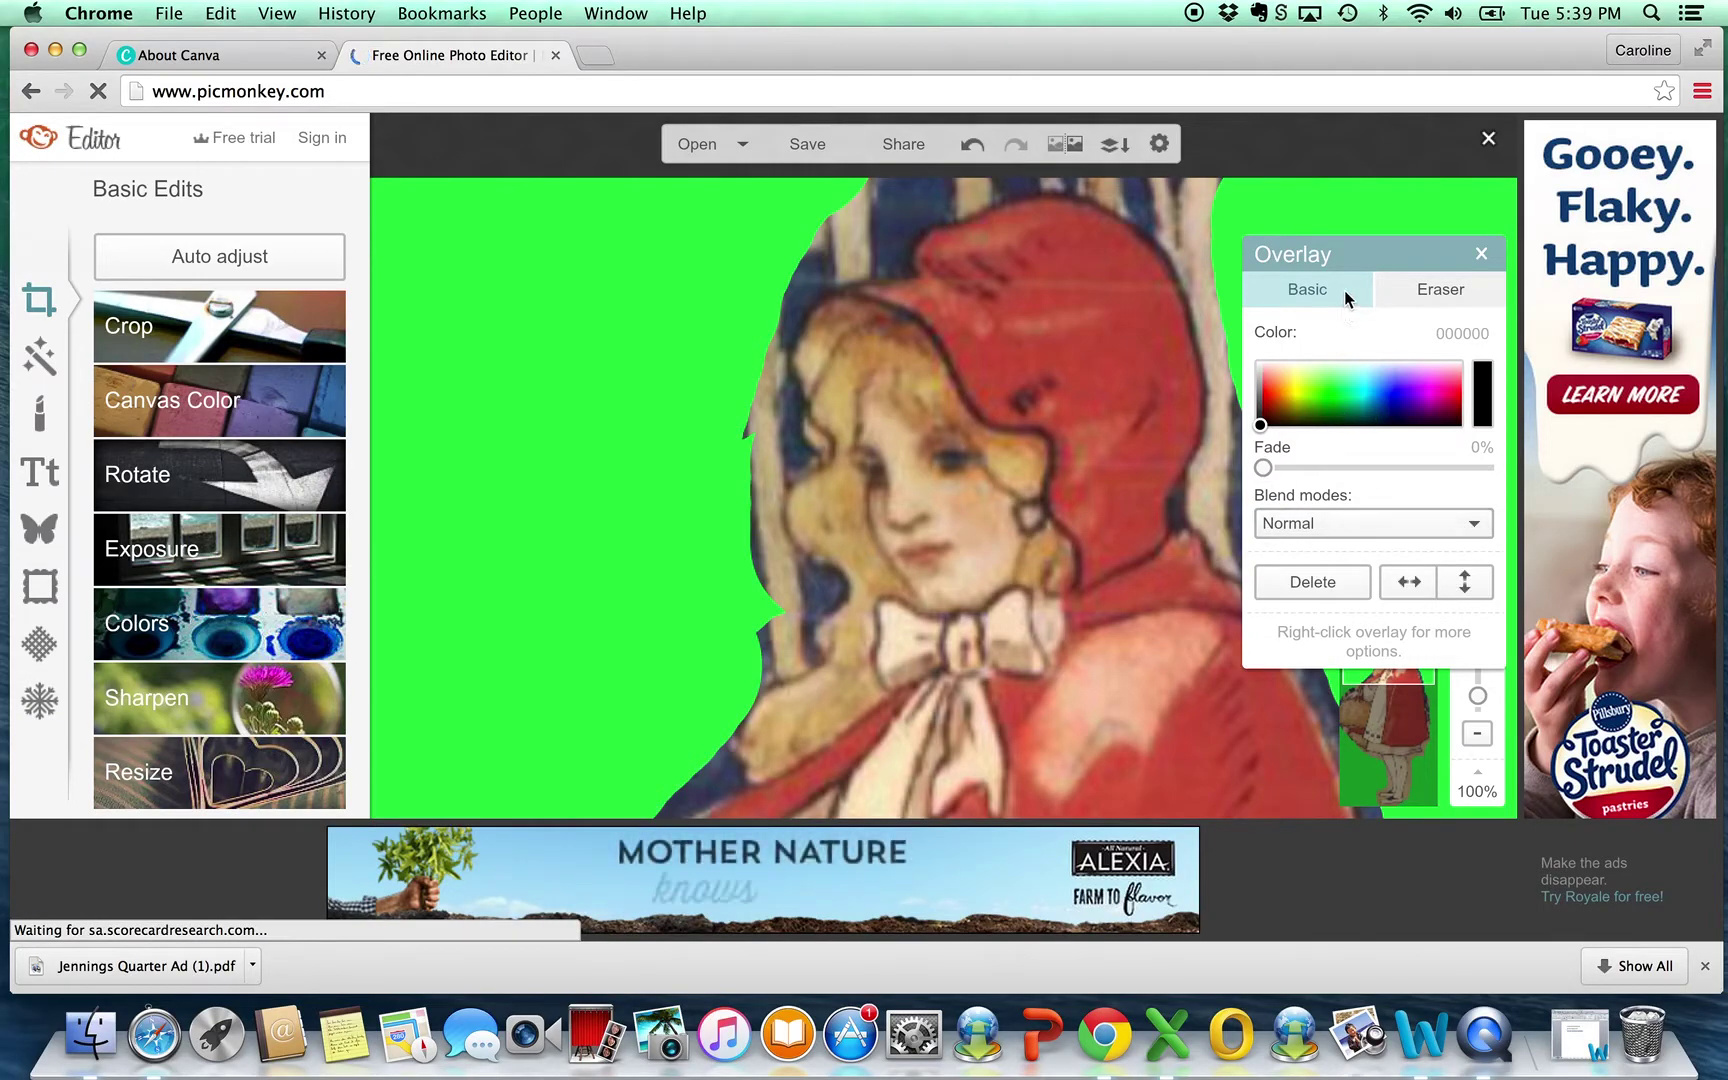
pyautogui.click(1451, 292)
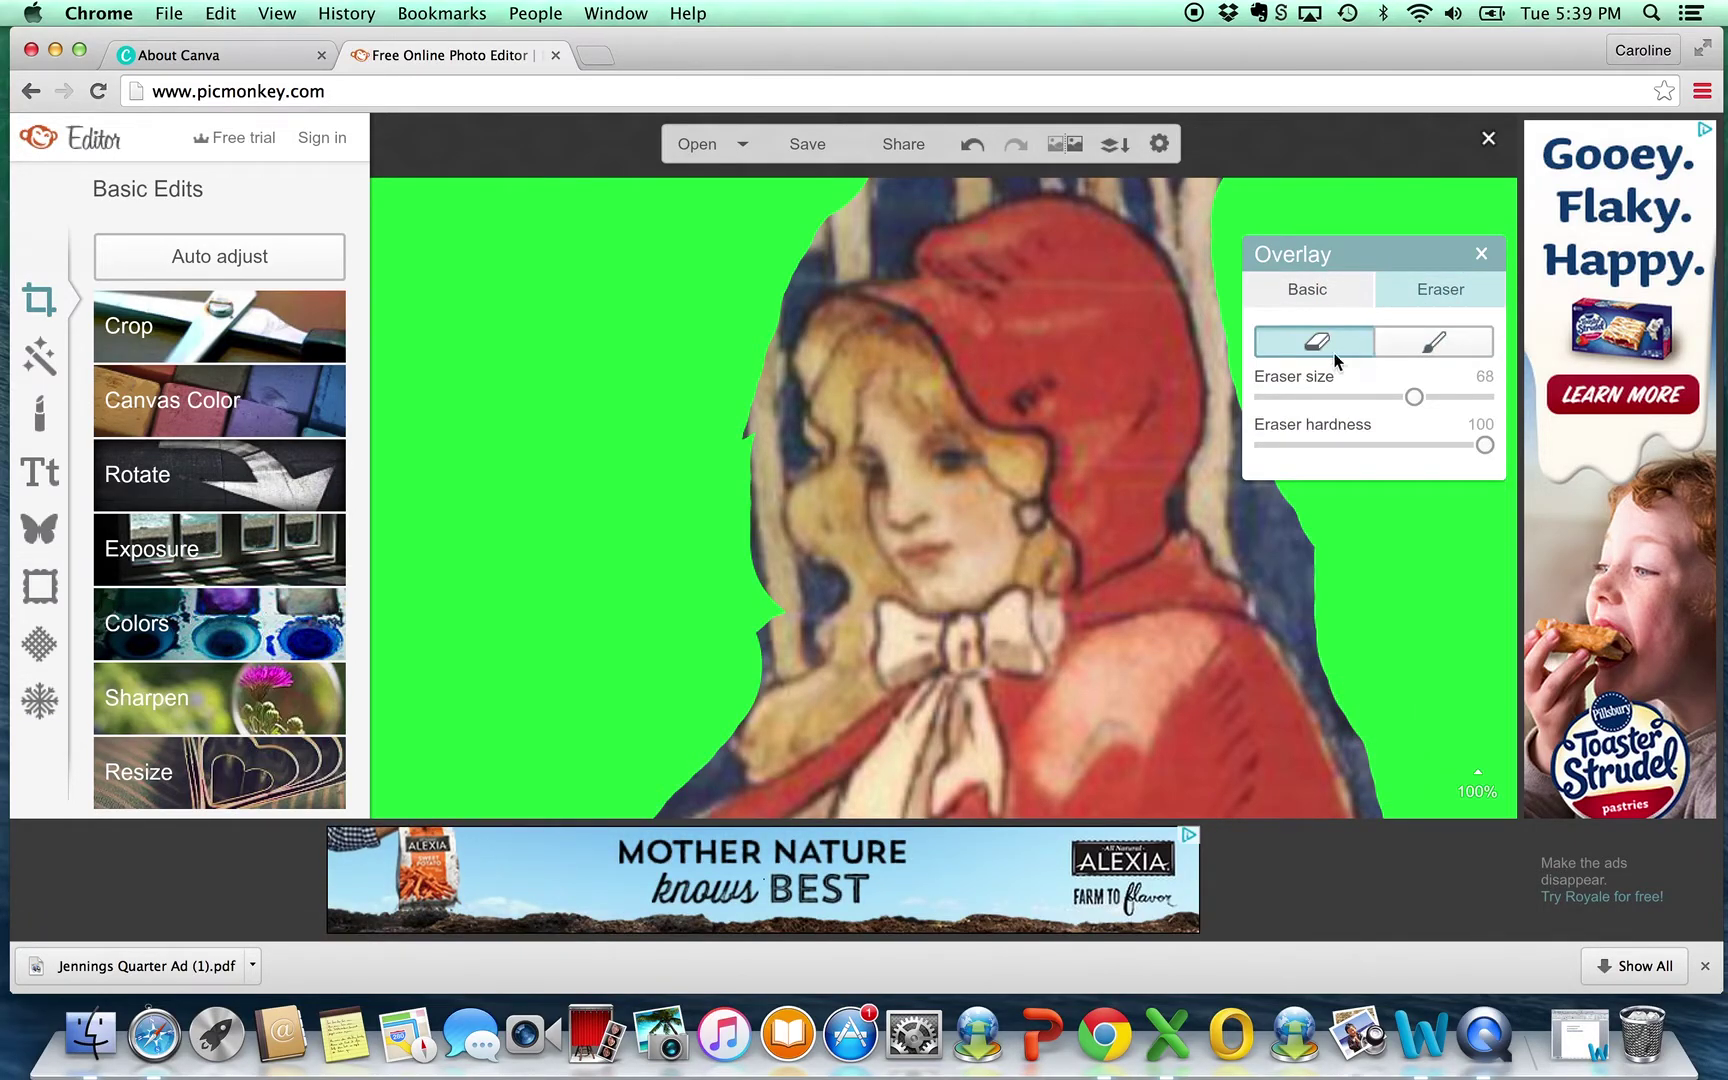
pyautogui.moveTo(1414, 397); pyautogui.dragTo(1334, 405)
pyautogui.moveTo(1470, 448); pyautogui.dragTo(1330, 451)
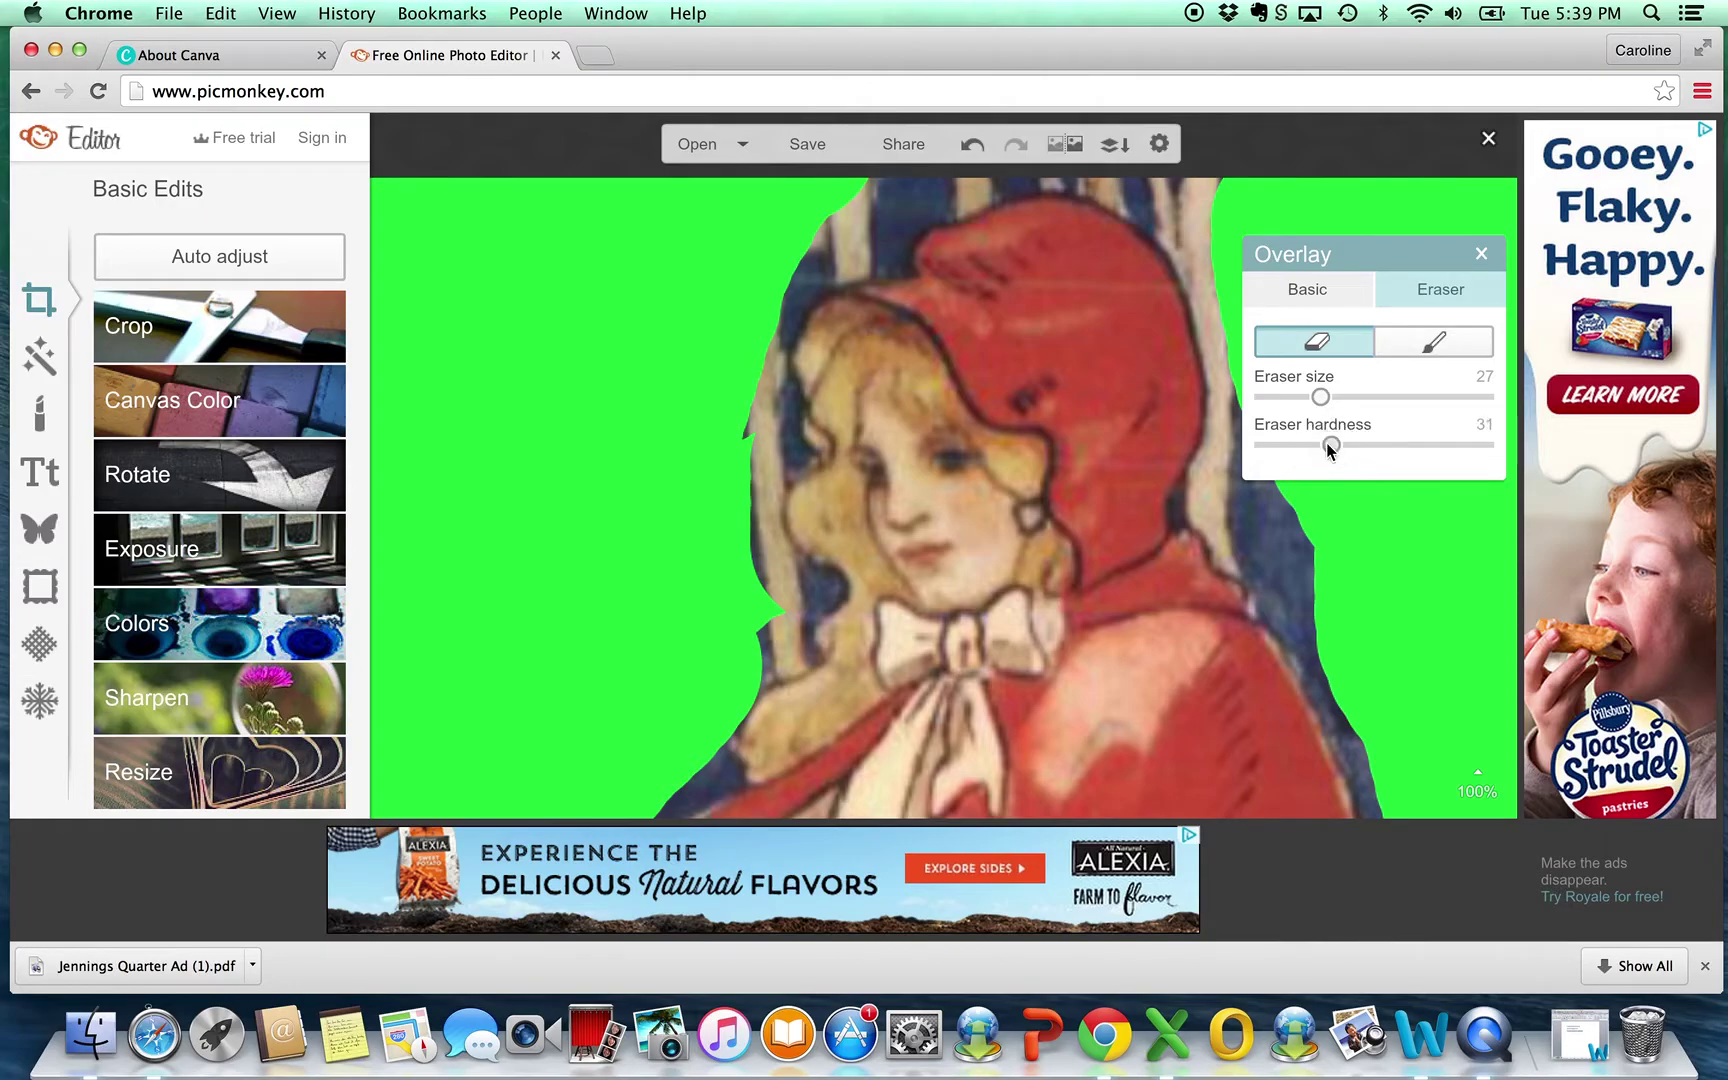
pyautogui.click(913, 212)
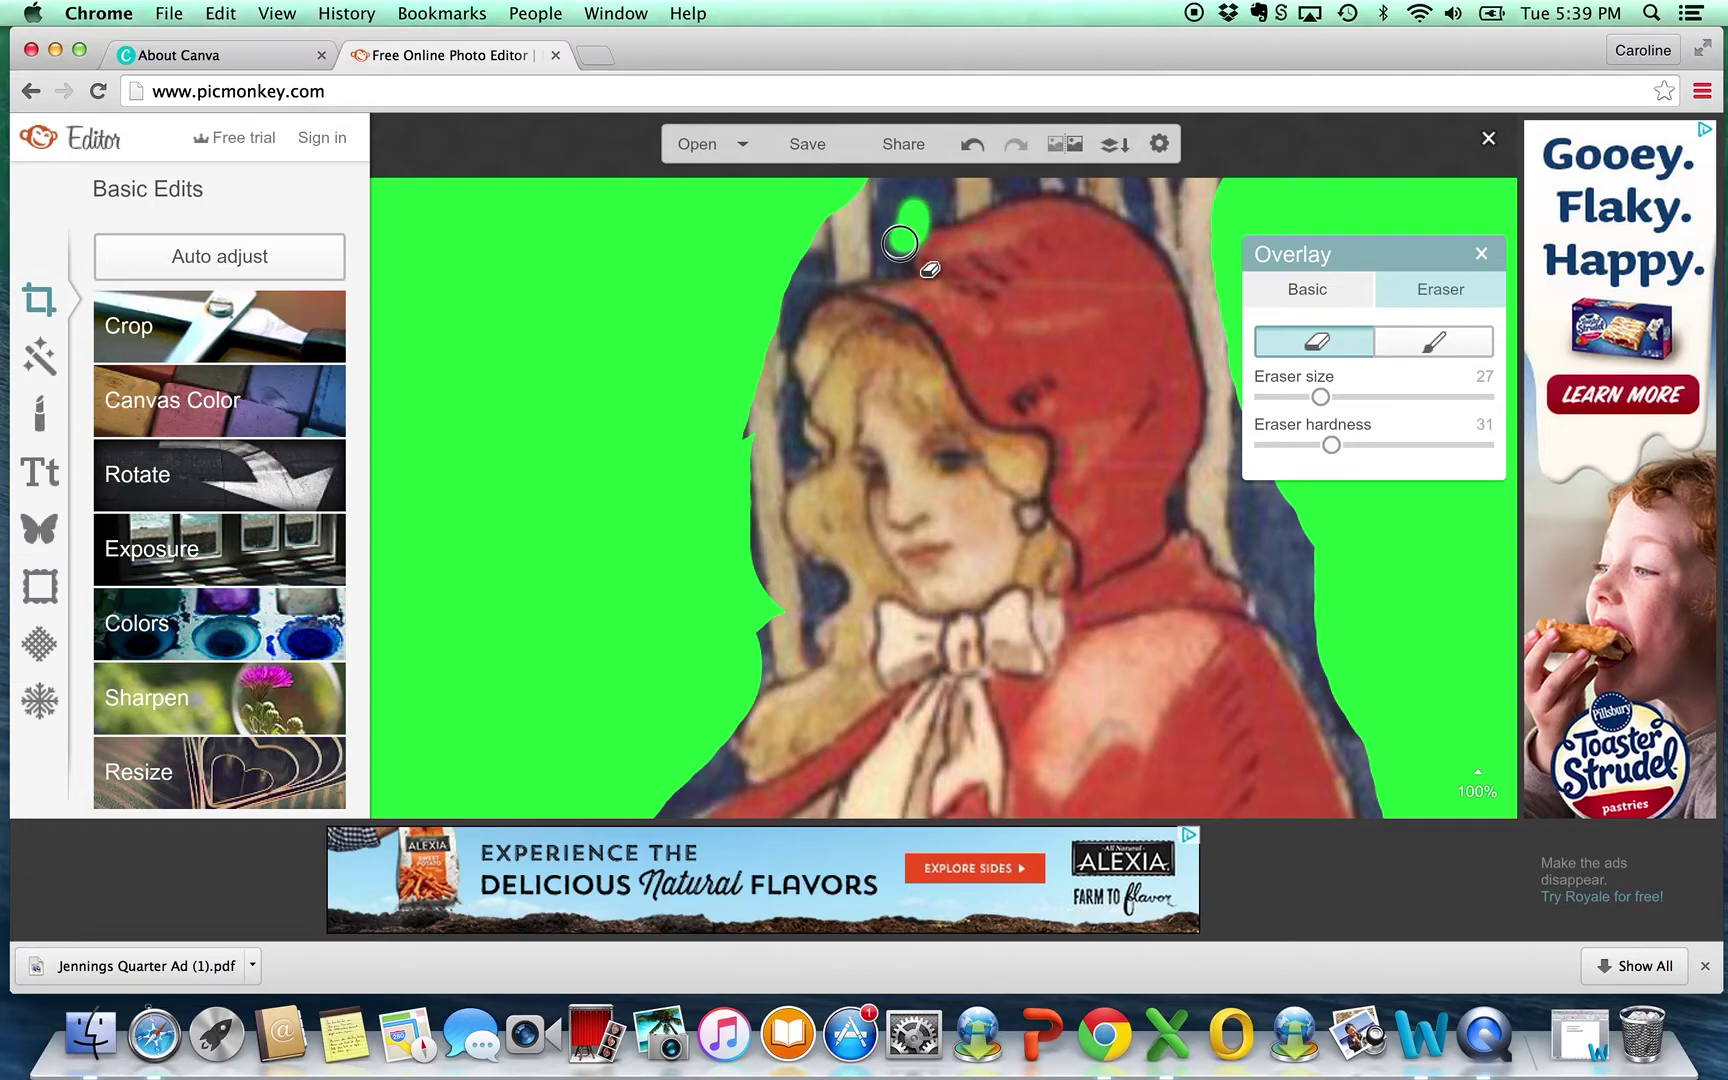
pyautogui.moveTo(886, 263)
pyautogui.mouseDown()
pyautogui.moveTo(832, 273)
pyautogui.moveTo(771, 350)
pyautogui.moveTo(787, 441)
pyautogui.moveTo(767, 541)
pyautogui.moveTo(824, 584)
pyautogui.moveTo(798, 650)
pyautogui.moveTo(752, 667)
pyautogui.moveTo(791, 586)
pyautogui.moveTo(759, 606)
pyautogui.moveTo(741, 488)
pyautogui.moveTo(763, 368)
pyautogui.moveTo(750, 641)
pyautogui.moveTo(764, 455)
pyautogui.moveTo(782, 439)
pyautogui.moveTo(792, 459)
pyautogui.moveTo(771, 482)
pyautogui.mouseUp()
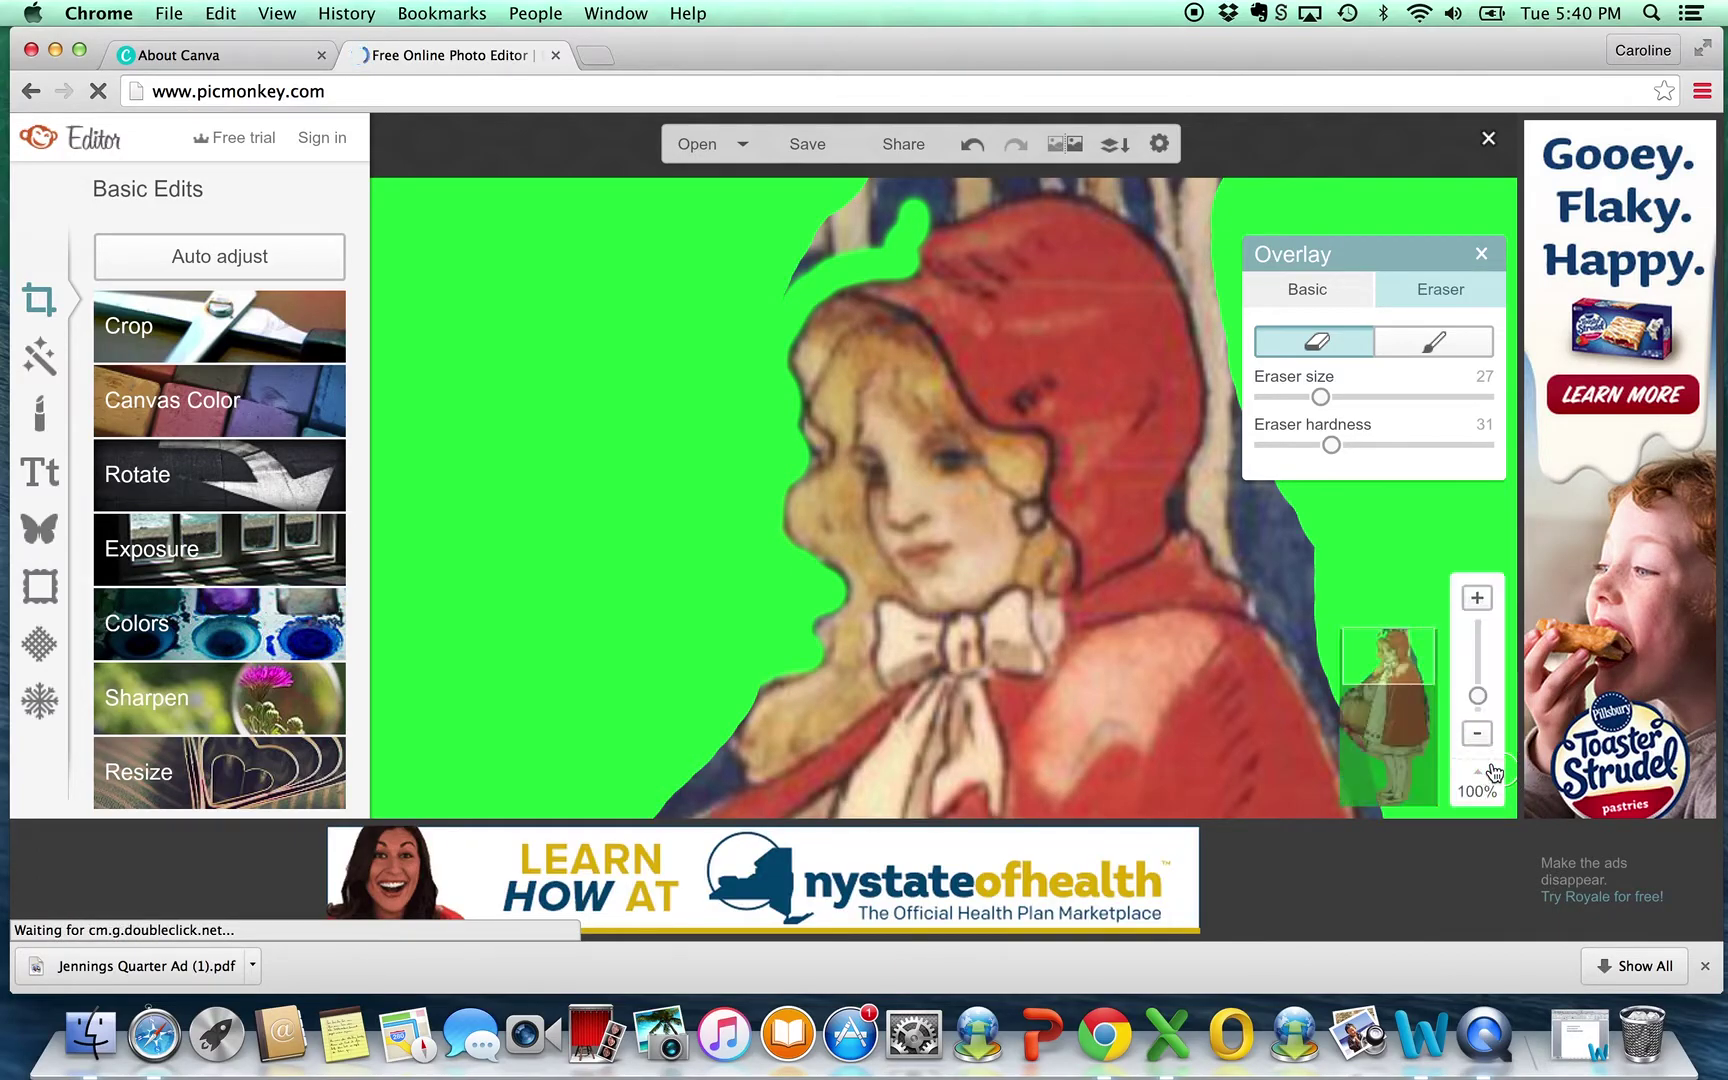
pyautogui.click(1480, 737)
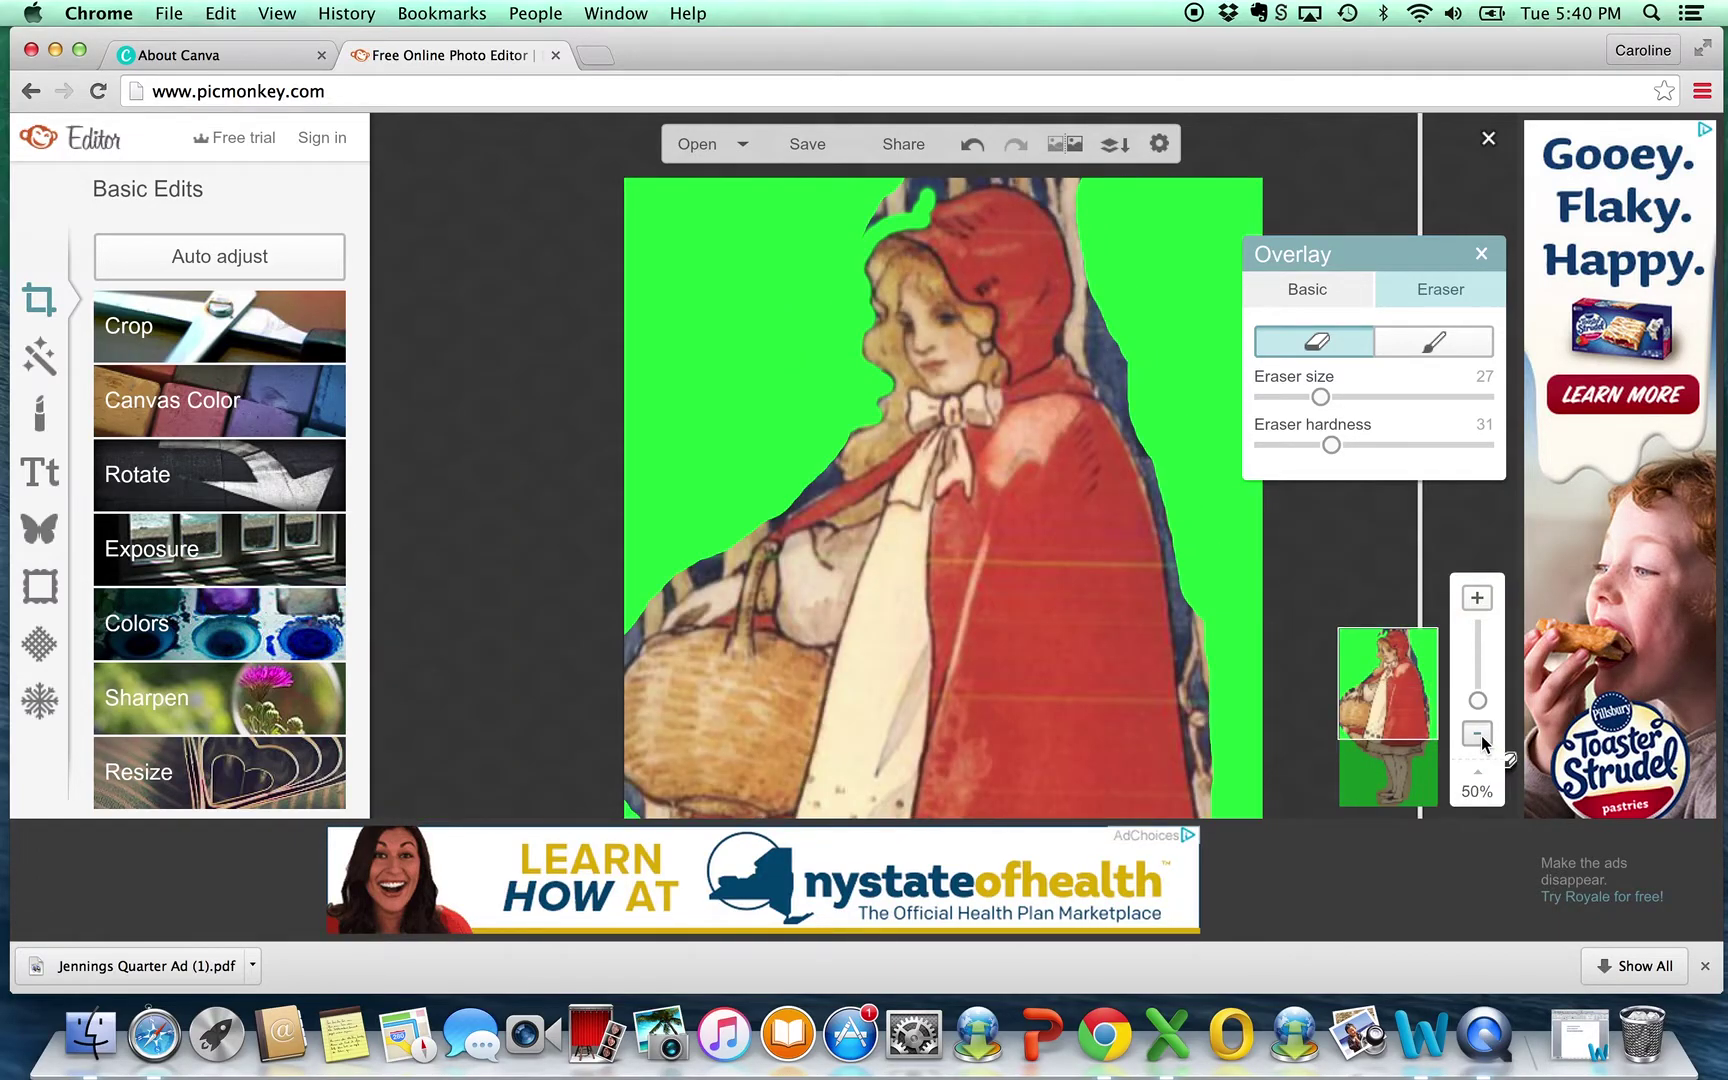
pyautogui.click(1478, 735)
pyautogui.click(1478, 735)
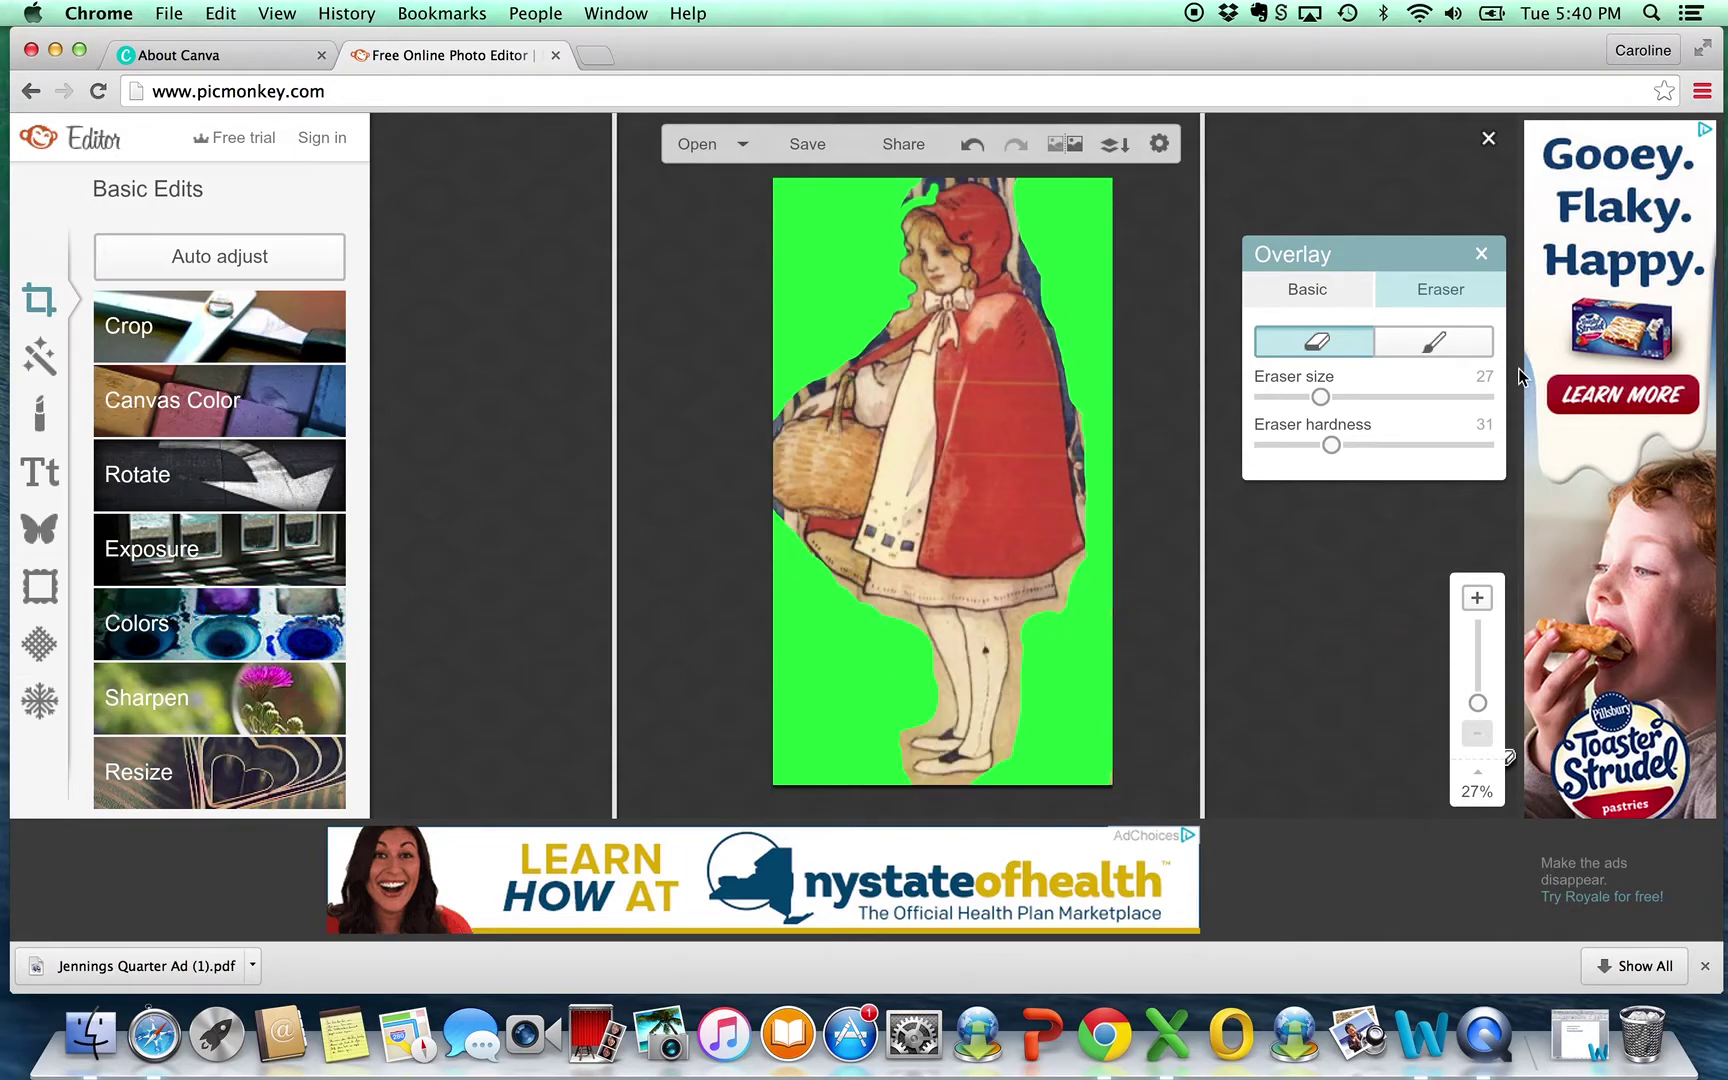
# Close the overlay settings and make the canvas transparent
pyautogui.click(1482, 254)
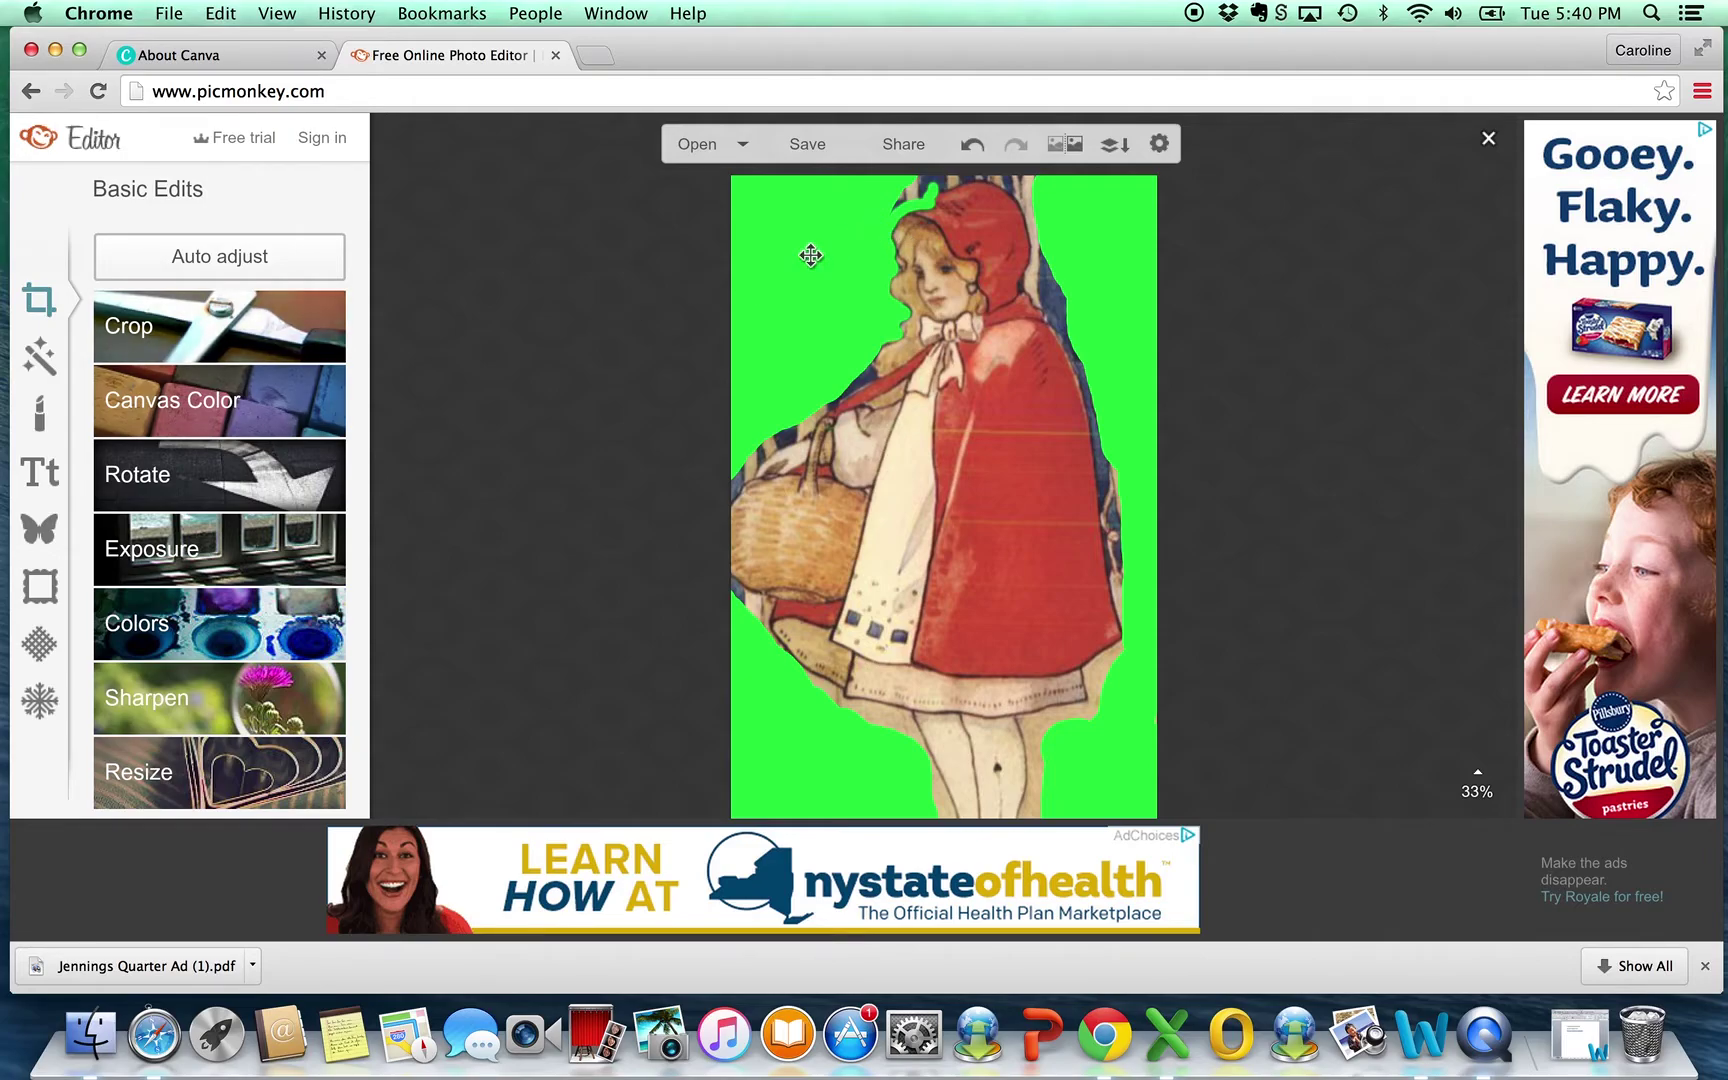
pyautogui.click(200, 404)
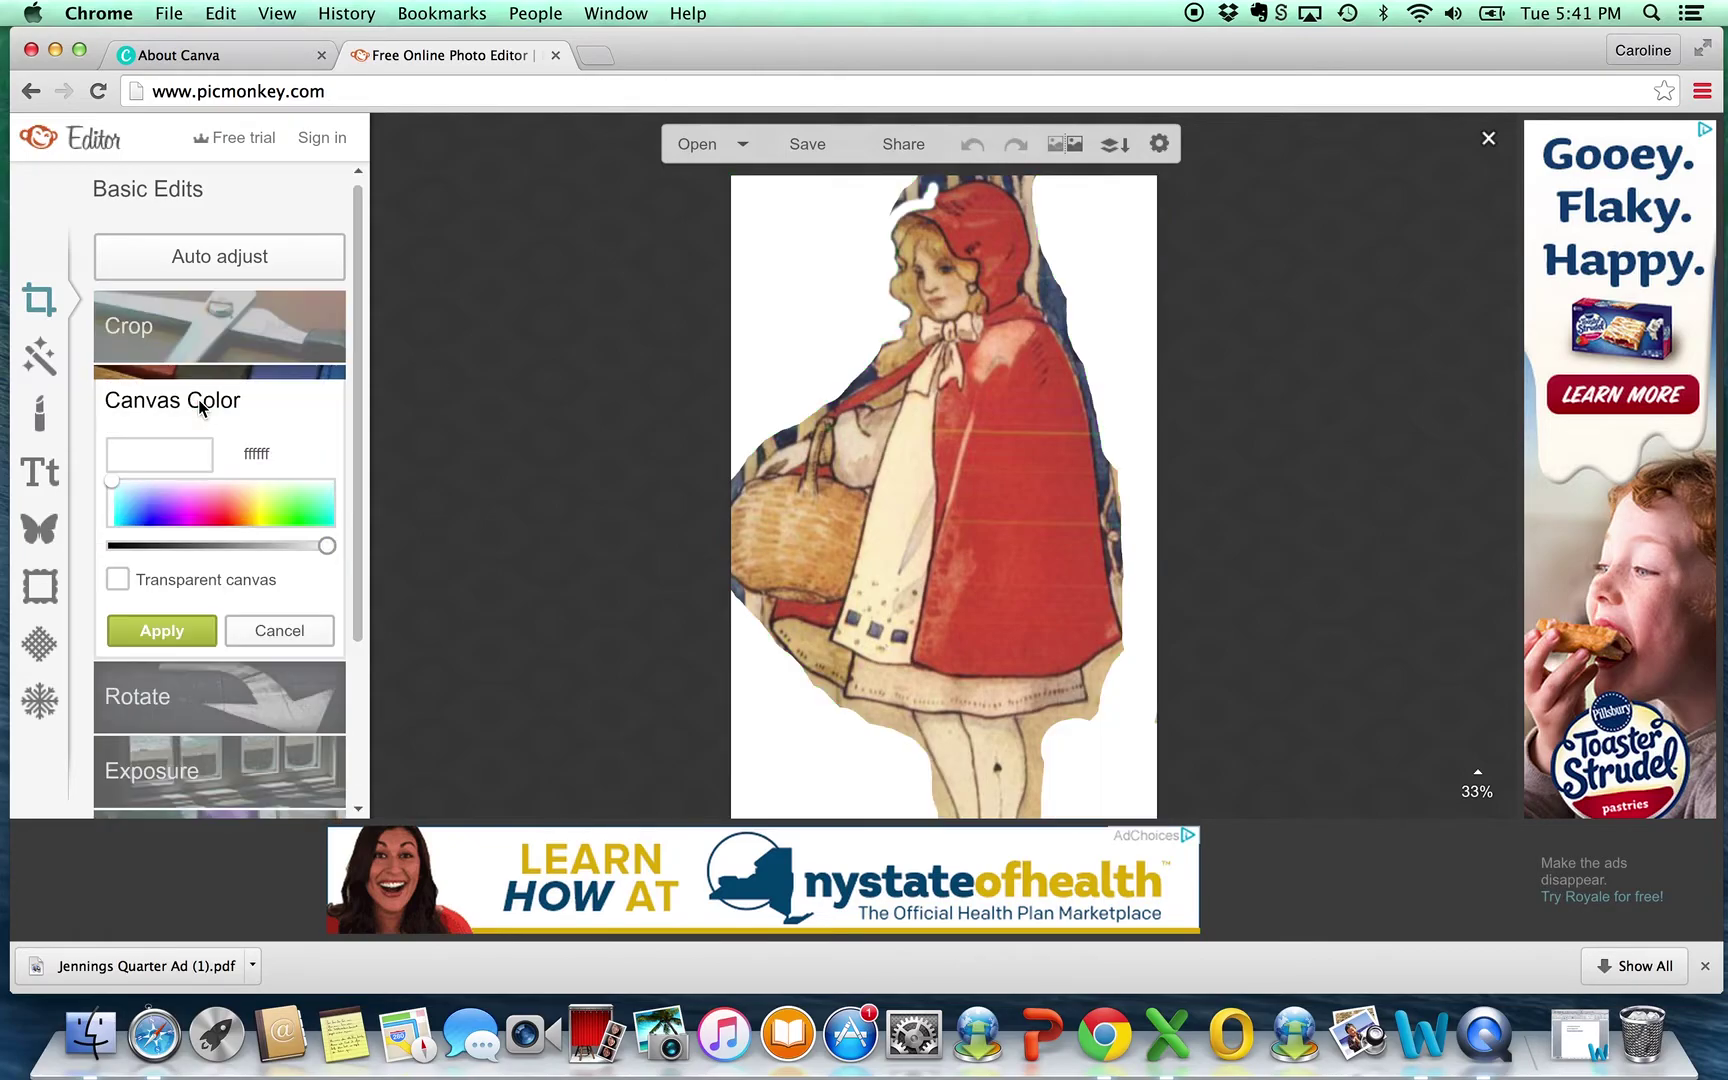
pyautogui.click(118, 580)
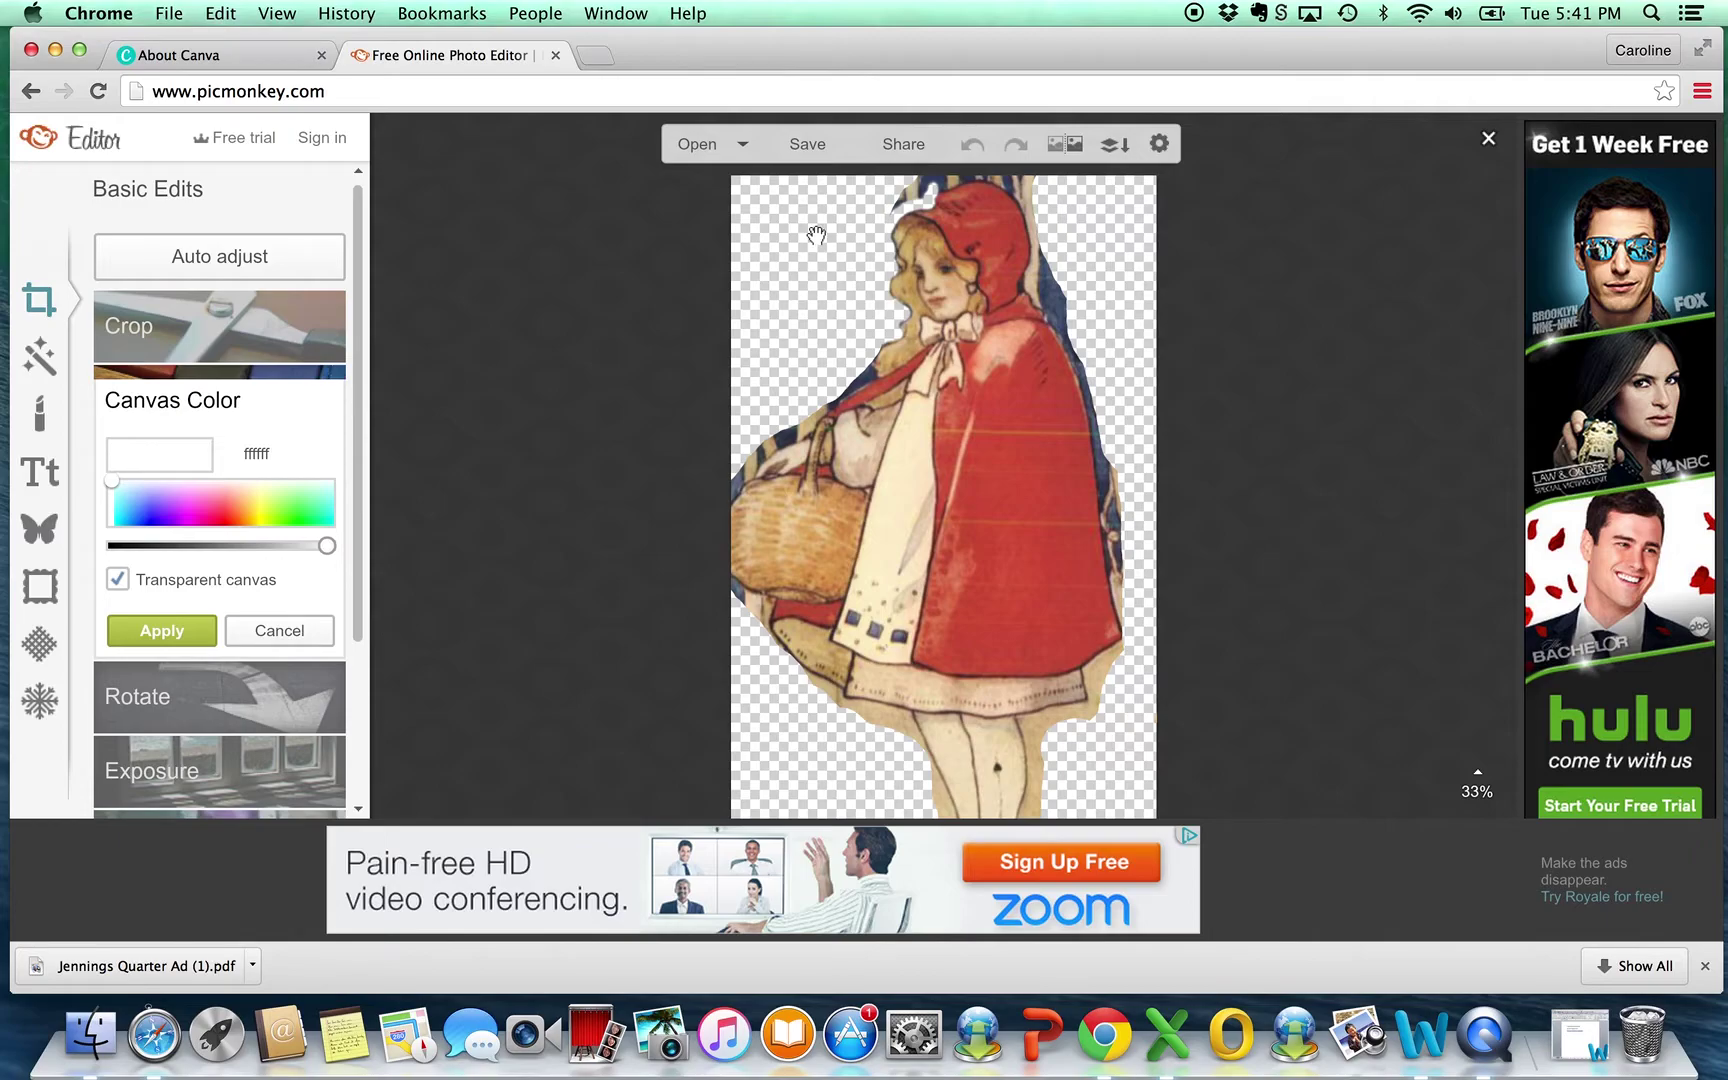
# Start saving the image and name the file red riding hood
pyautogui.click(813, 148)
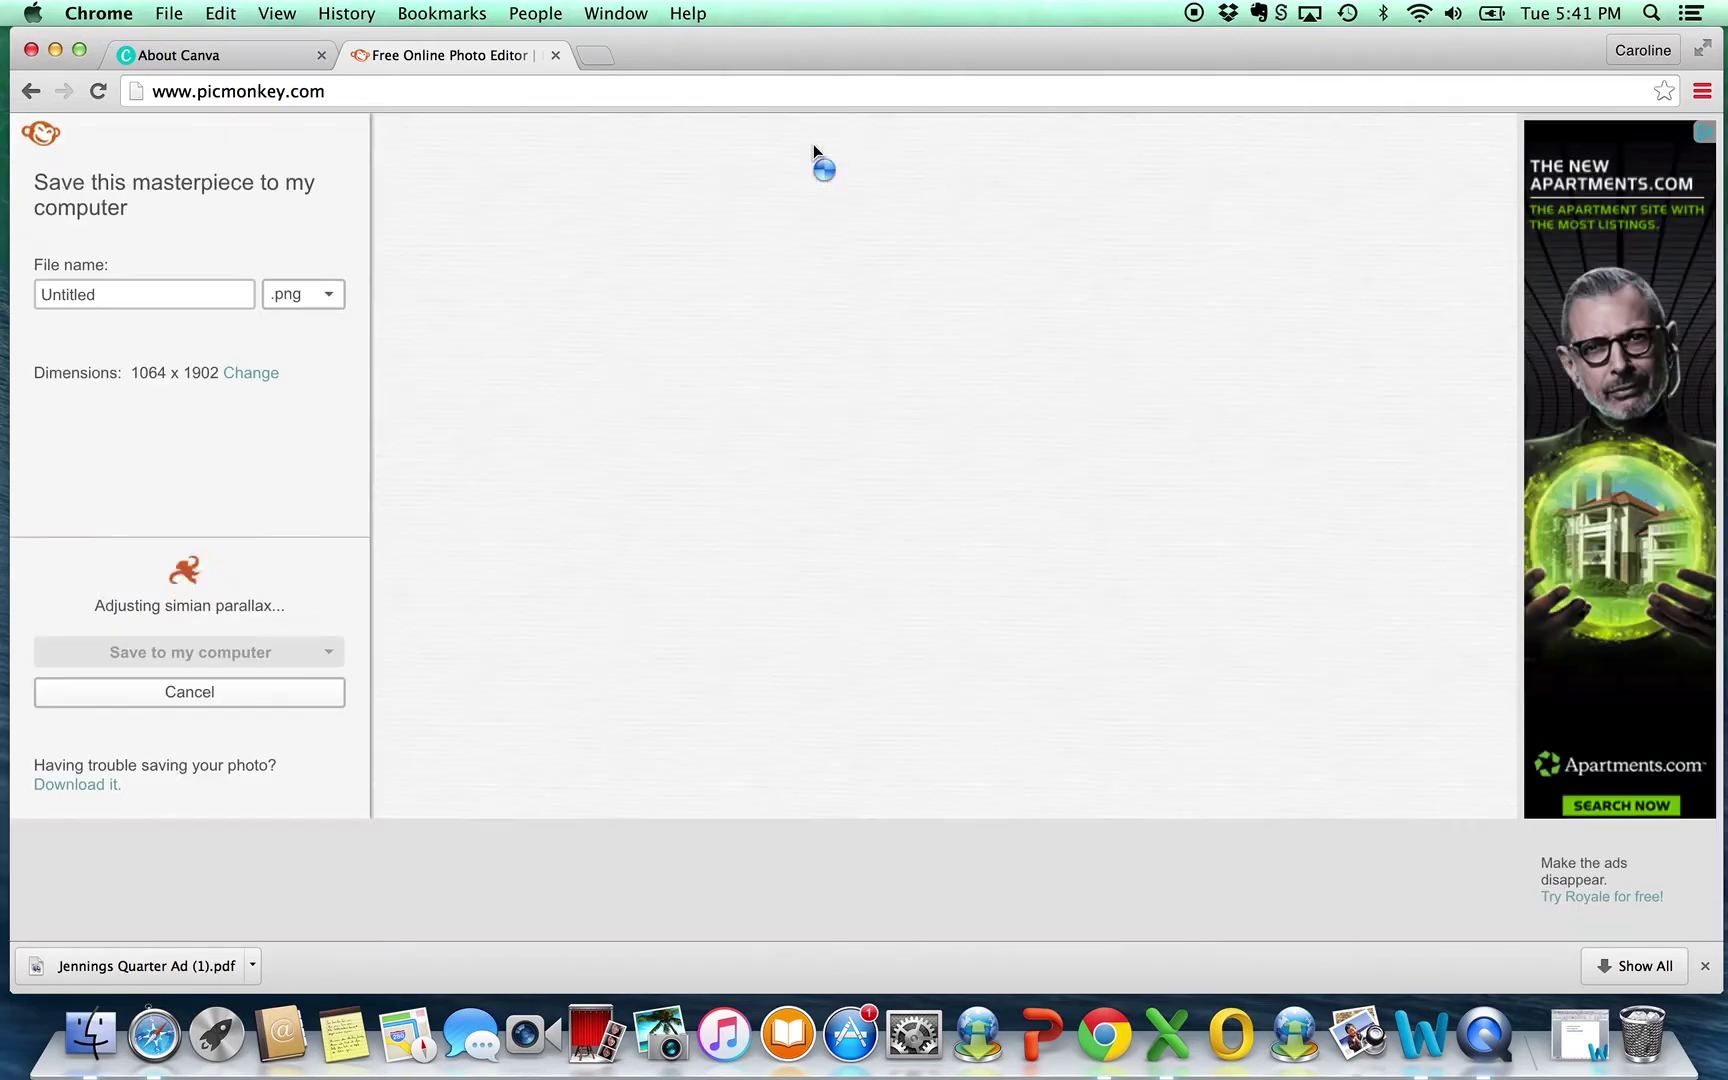
pyautogui.click(163, 291)
pyautogui.moveTo(163, 291); pyautogui.dragTo(12, 292)
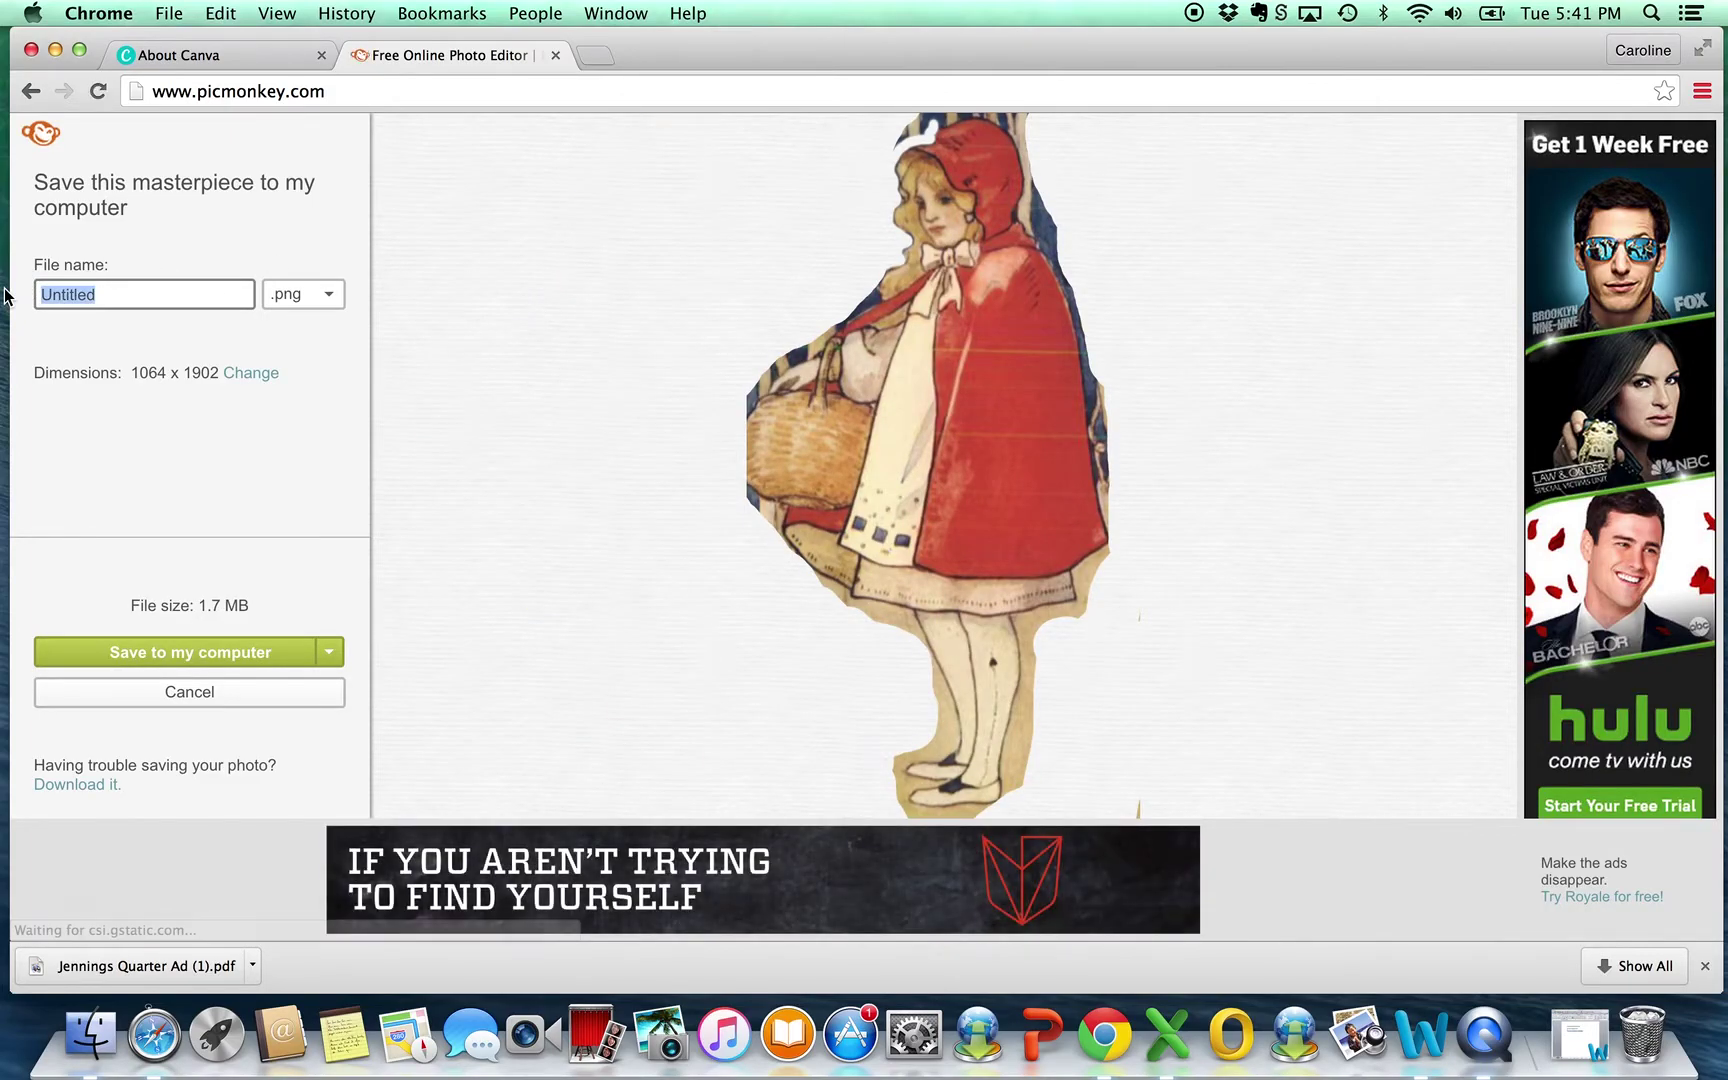
pyautogui.write('red')
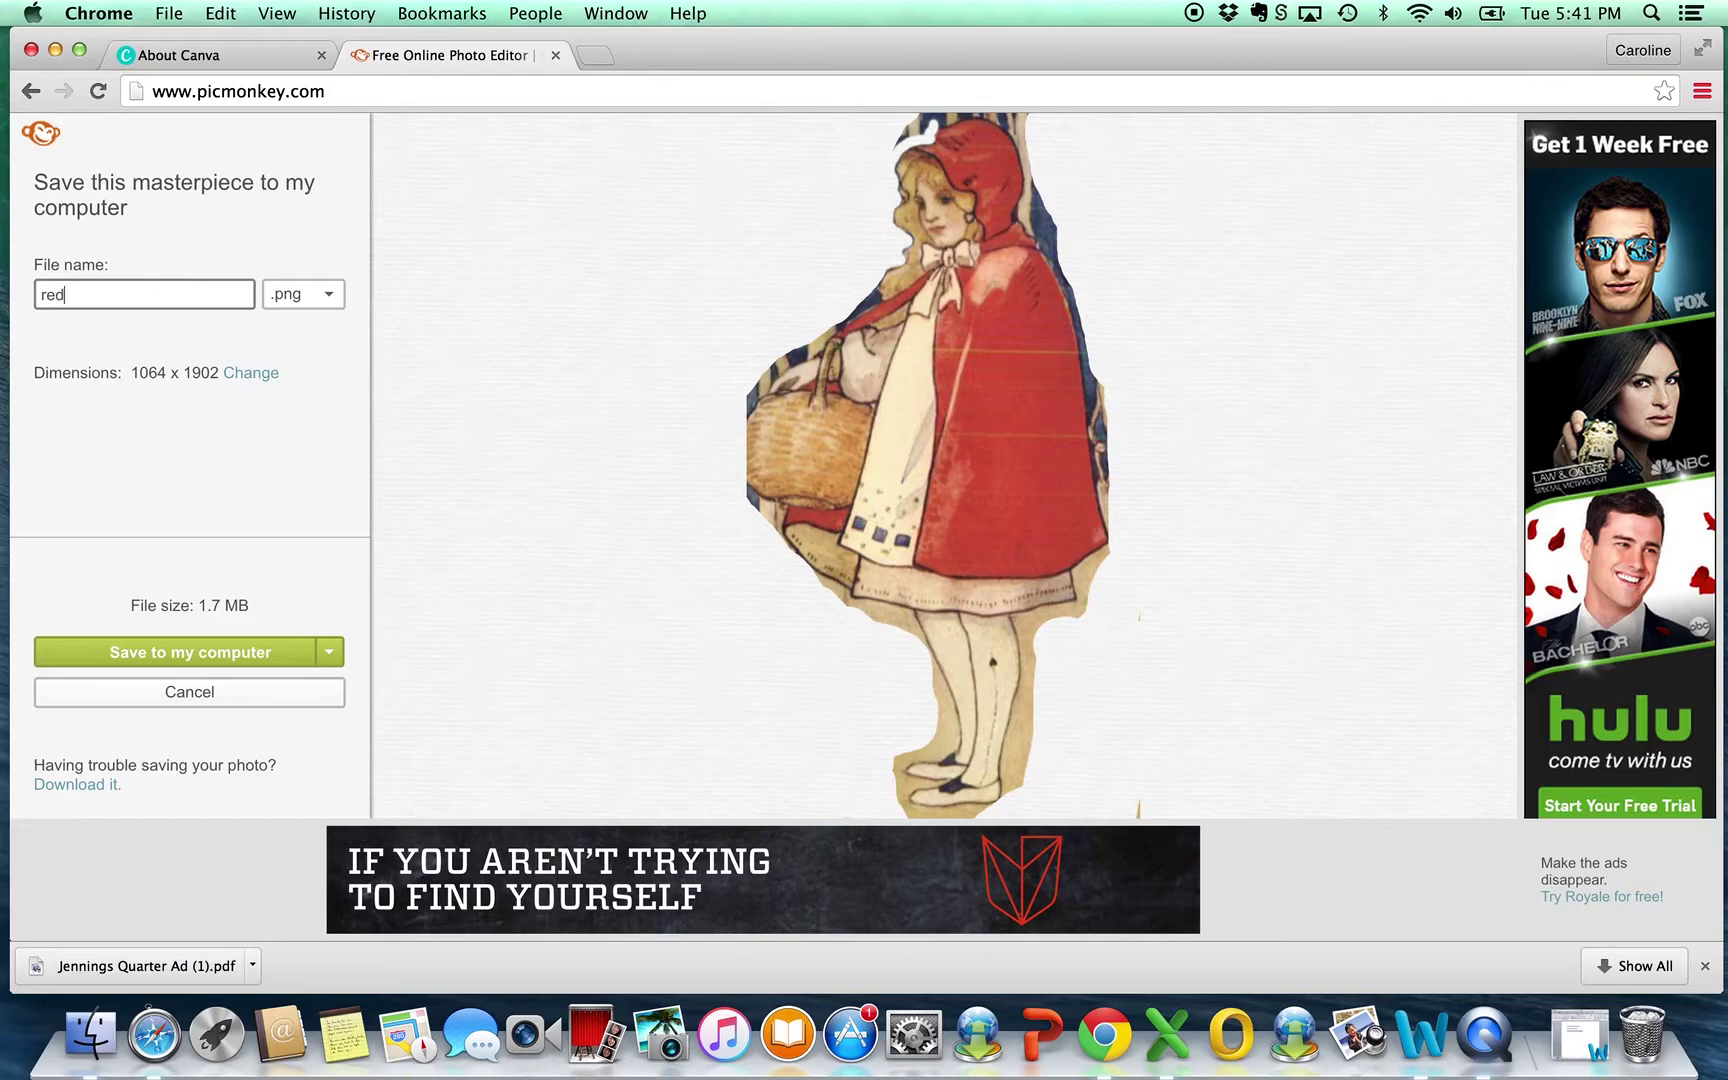
pyautogui.write(' riding hood')
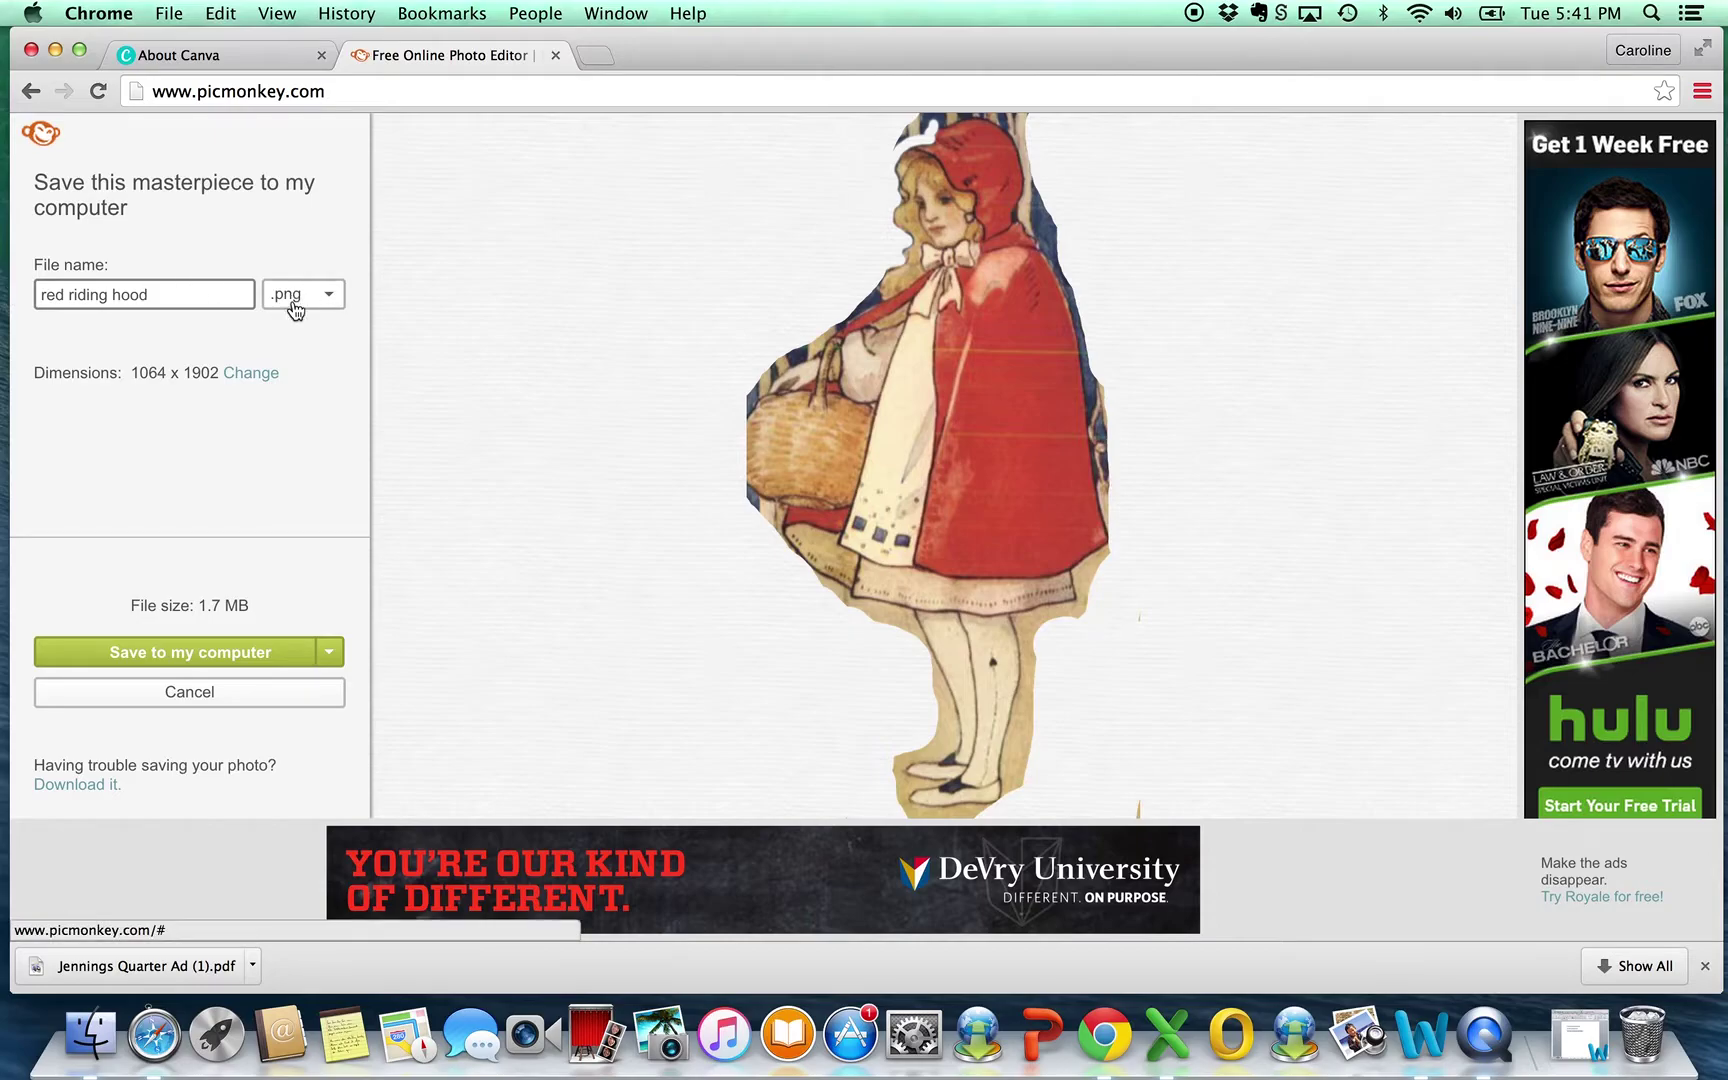
# Switch the file format to .jpg to preview it, and return it to .png
pyautogui.click(336, 297)
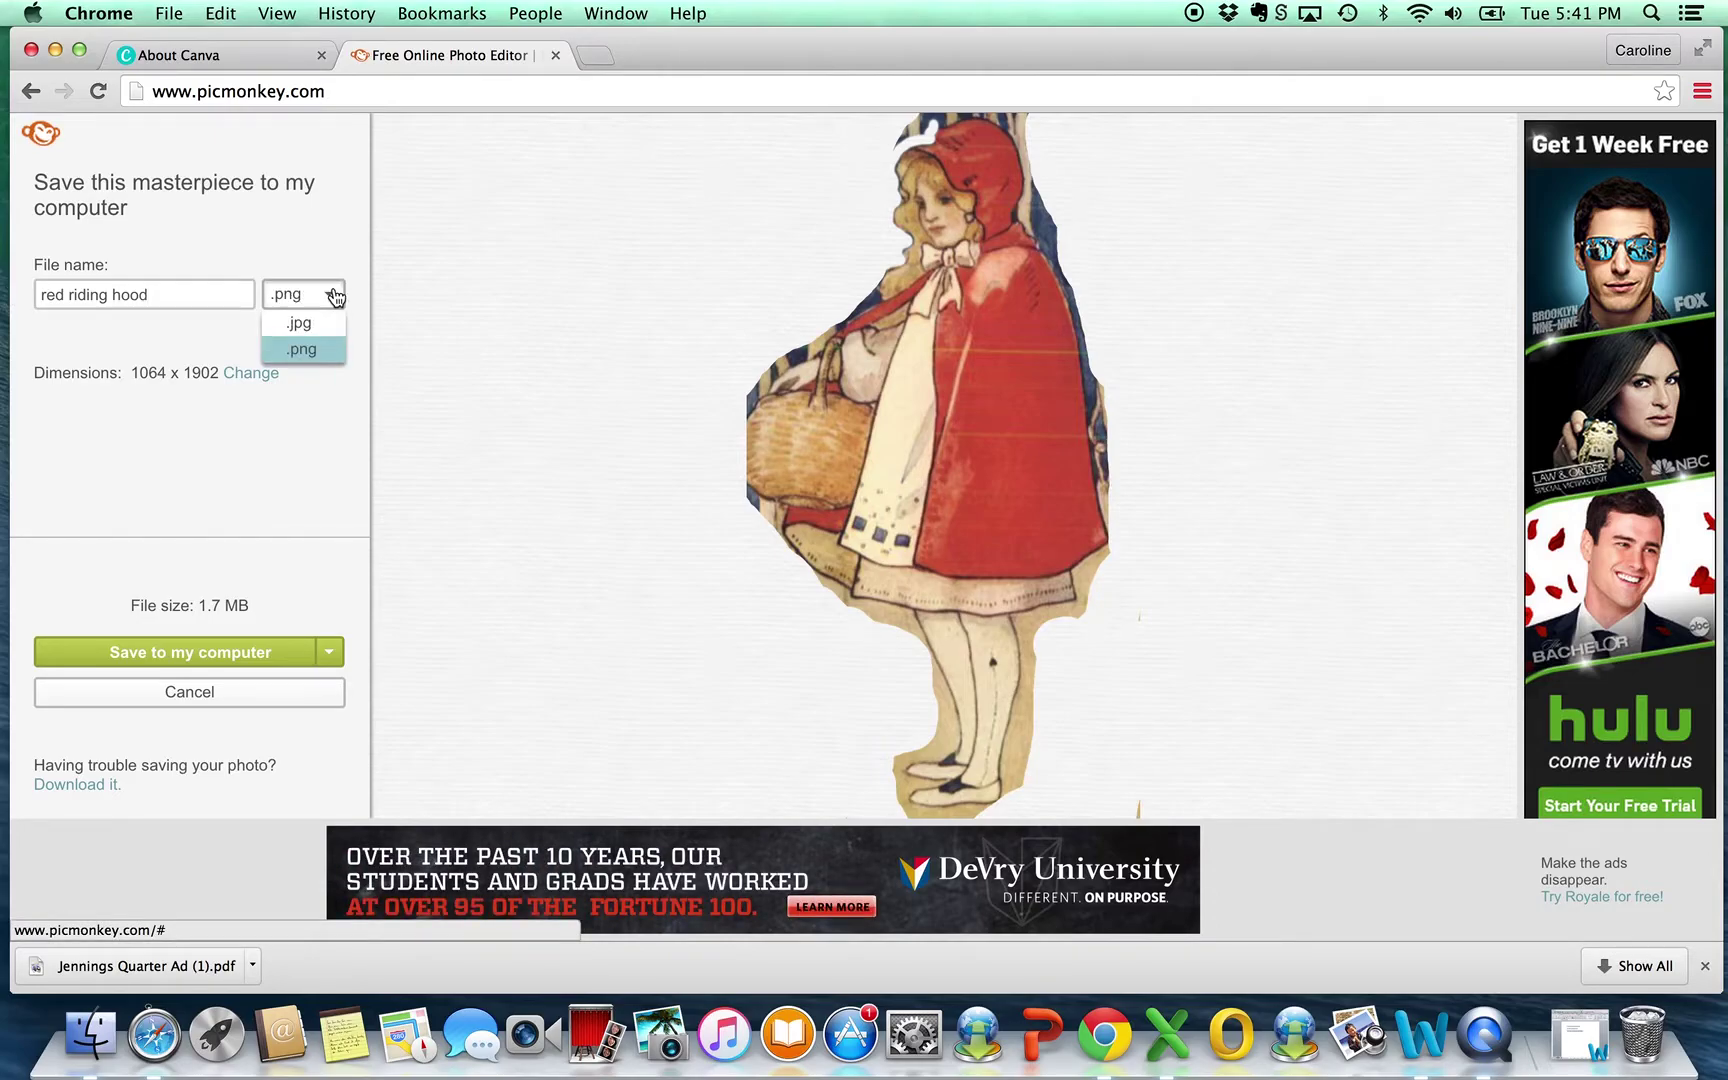
pyautogui.click(300, 324)
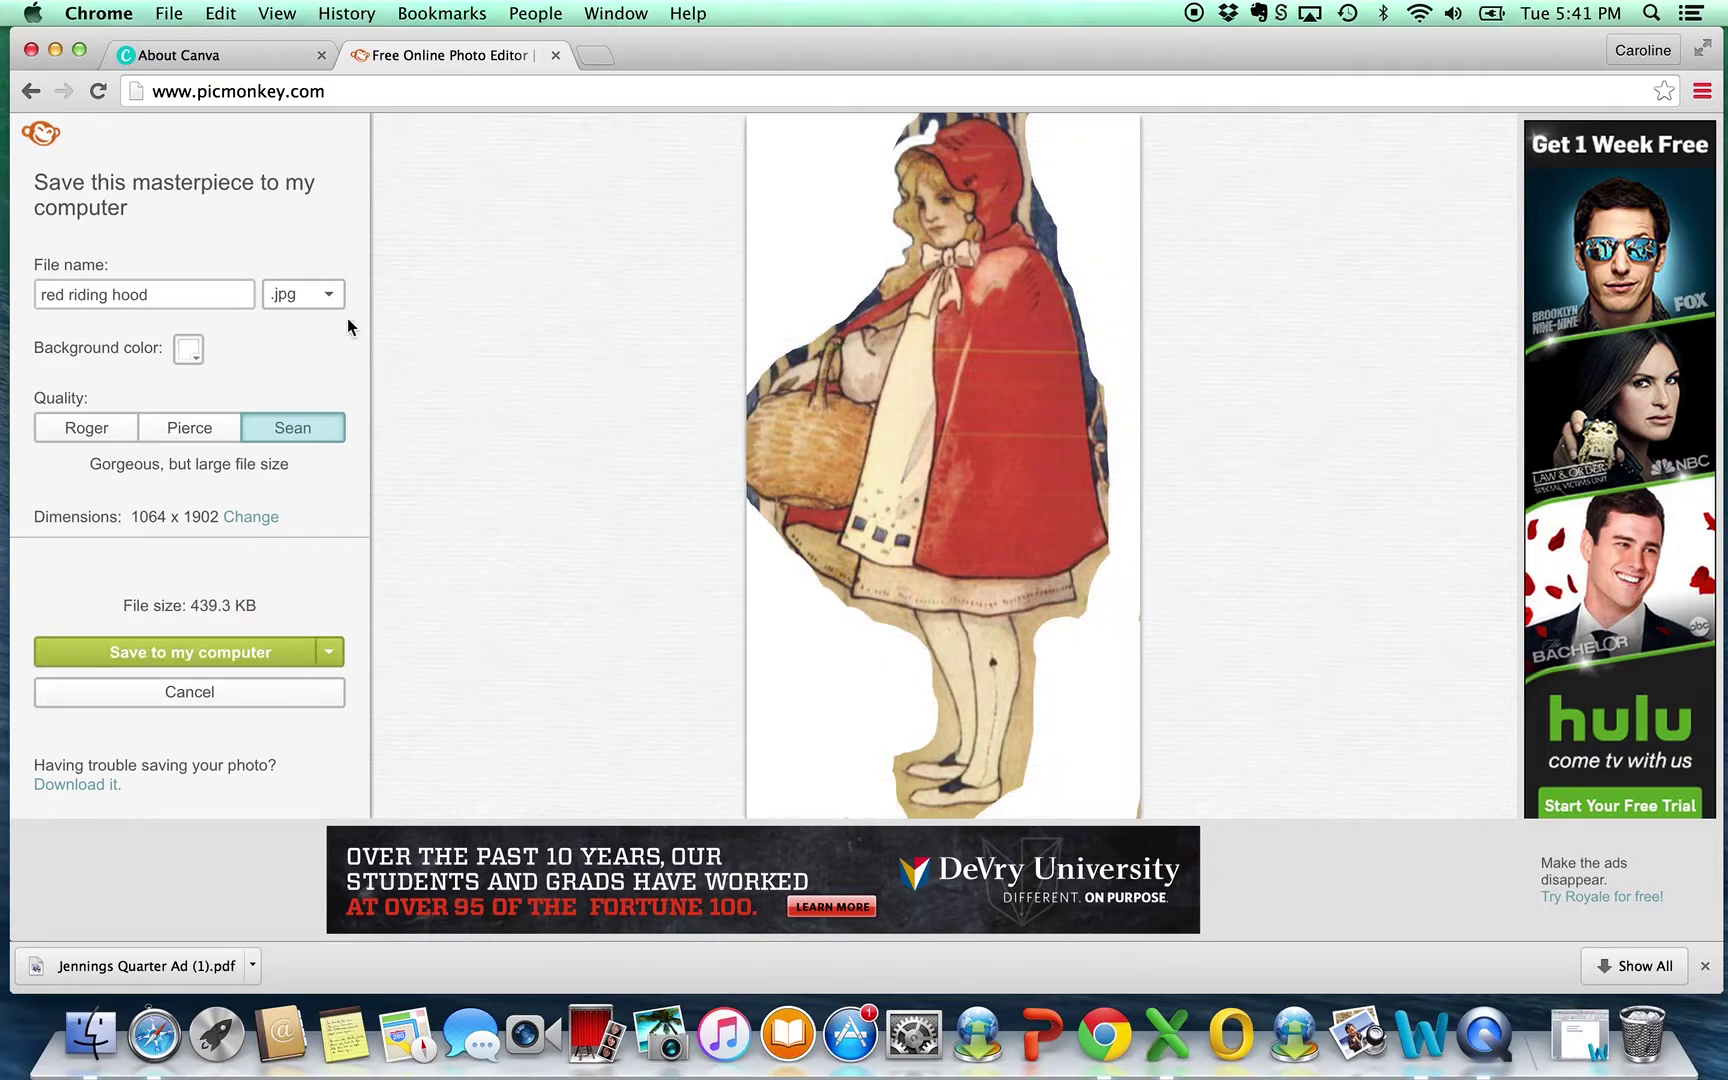
pyautogui.click(325, 289)
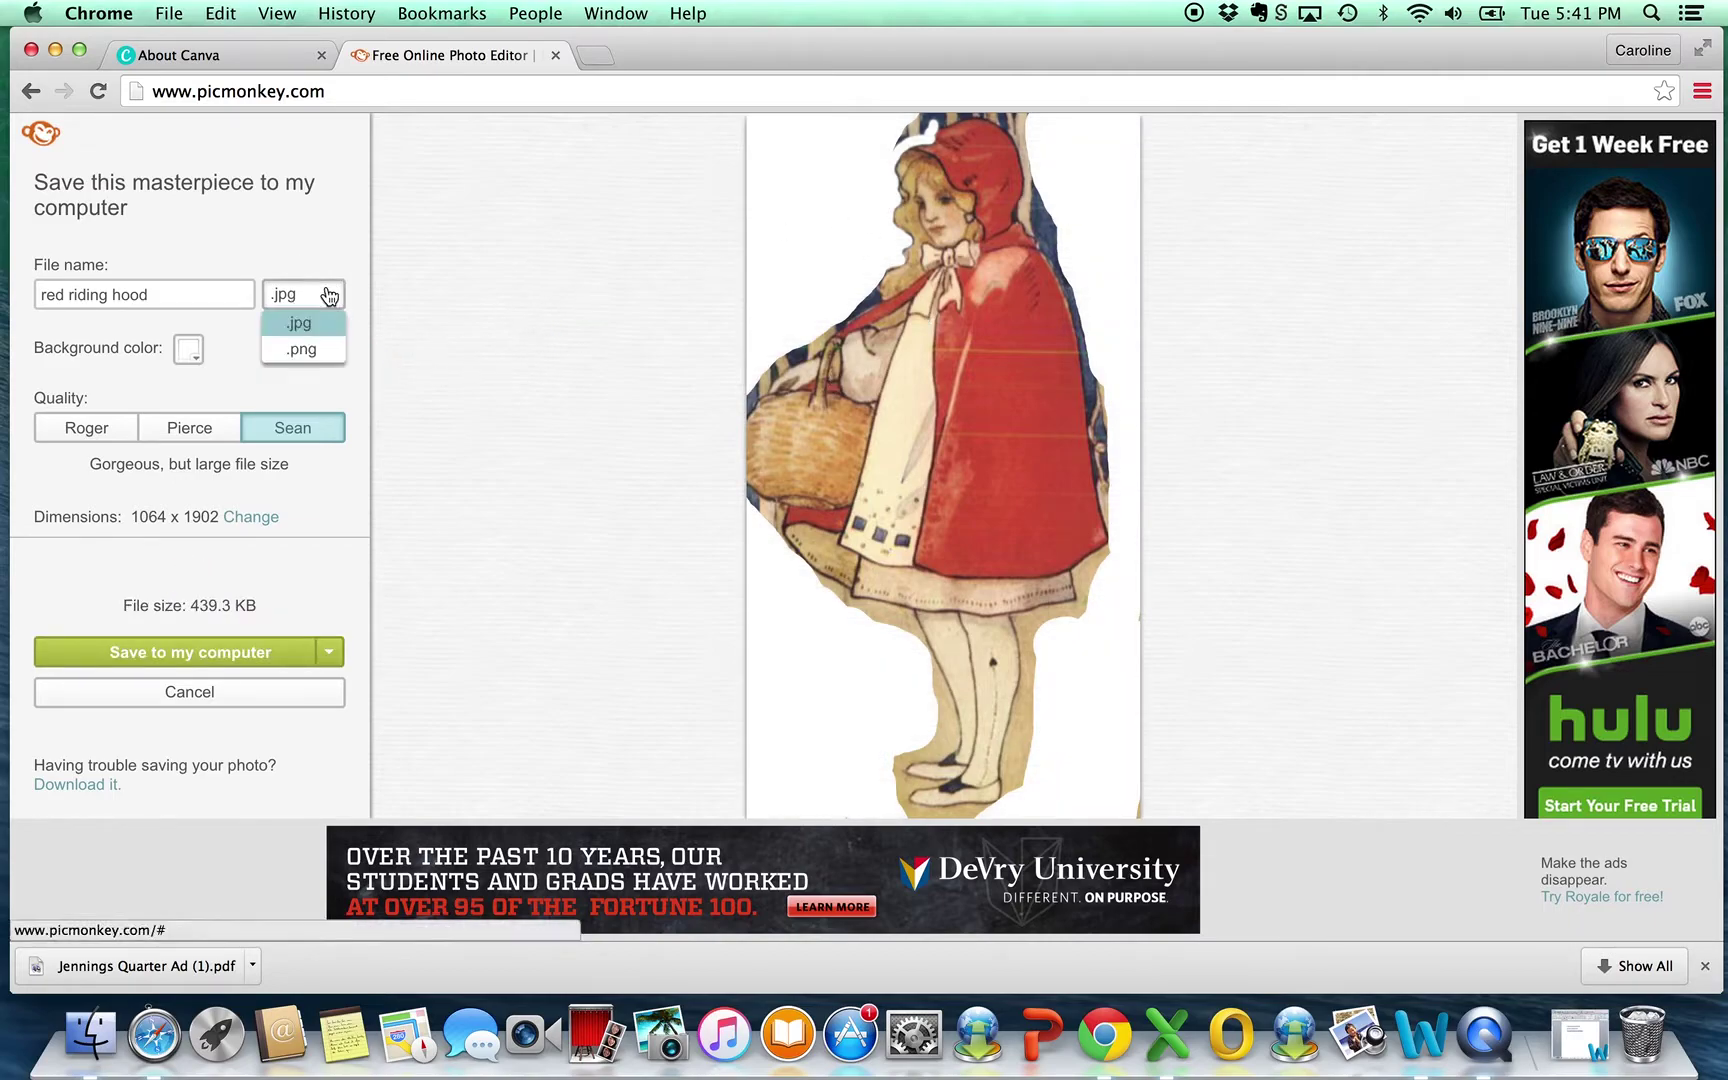
pyautogui.click(303, 350)
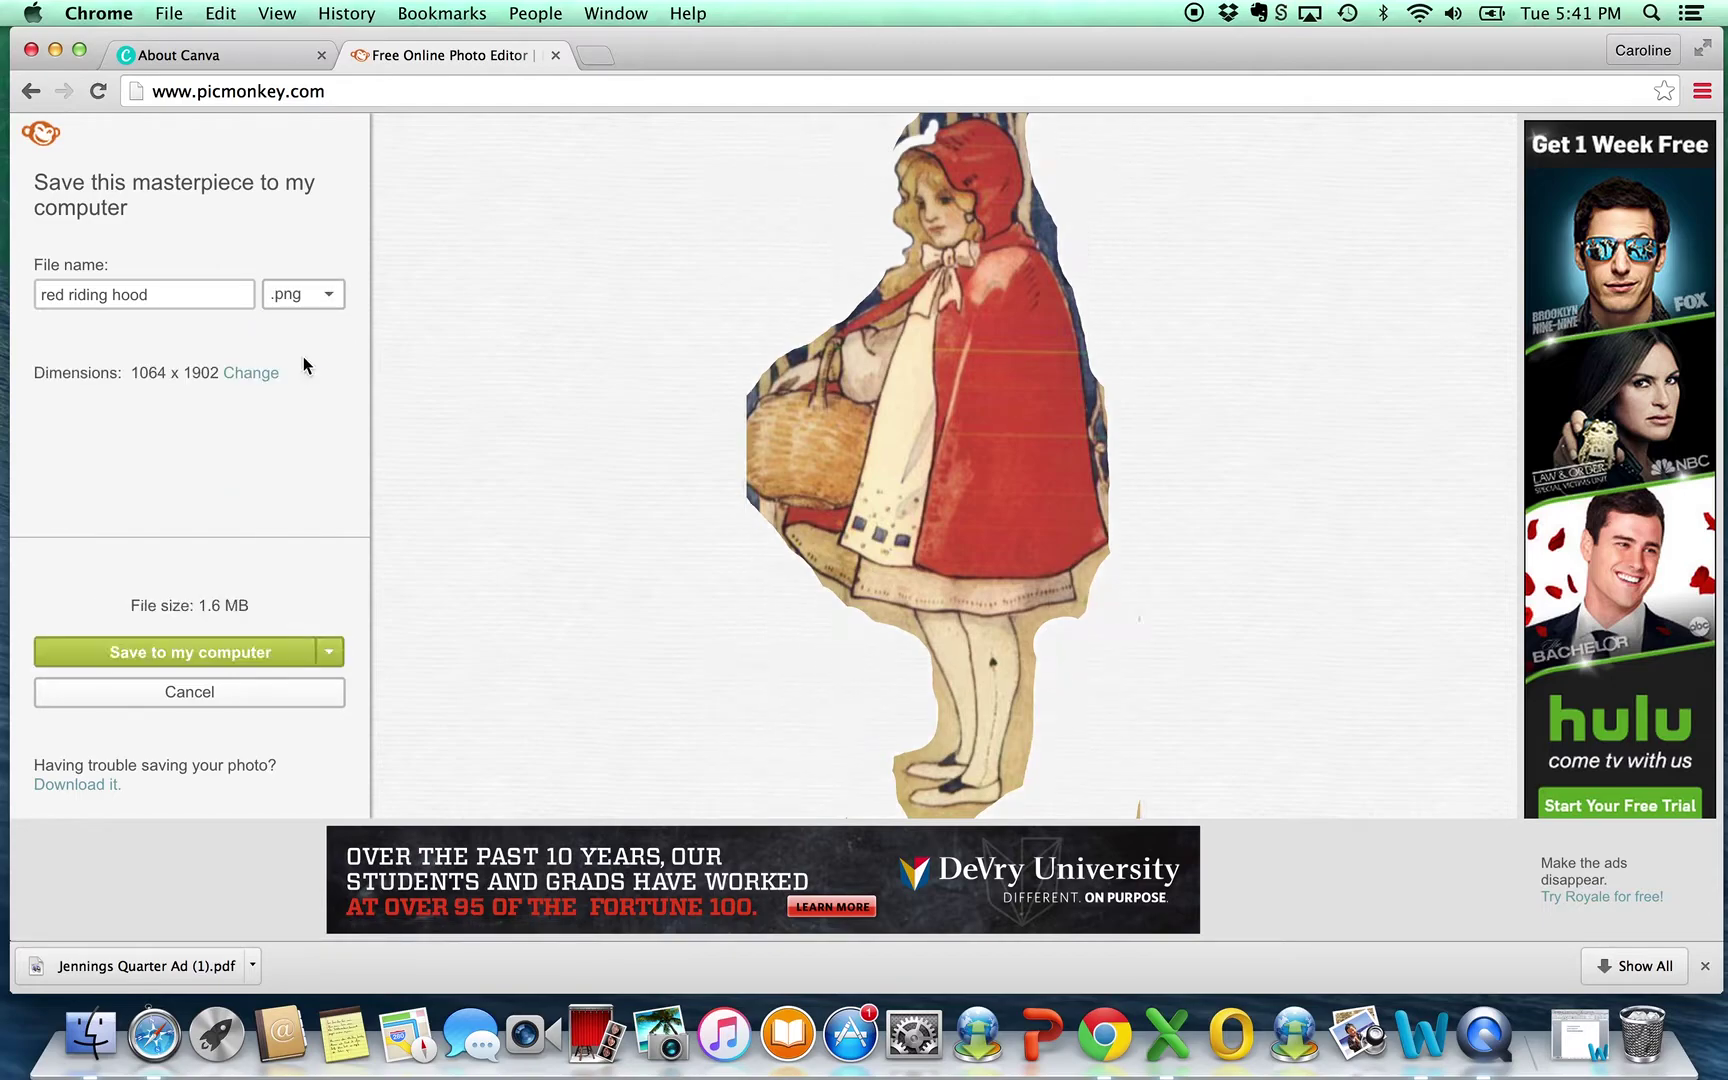
# Save the PNG cutout to the Desktop folder on the computer
pyautogui.click(231, 660)
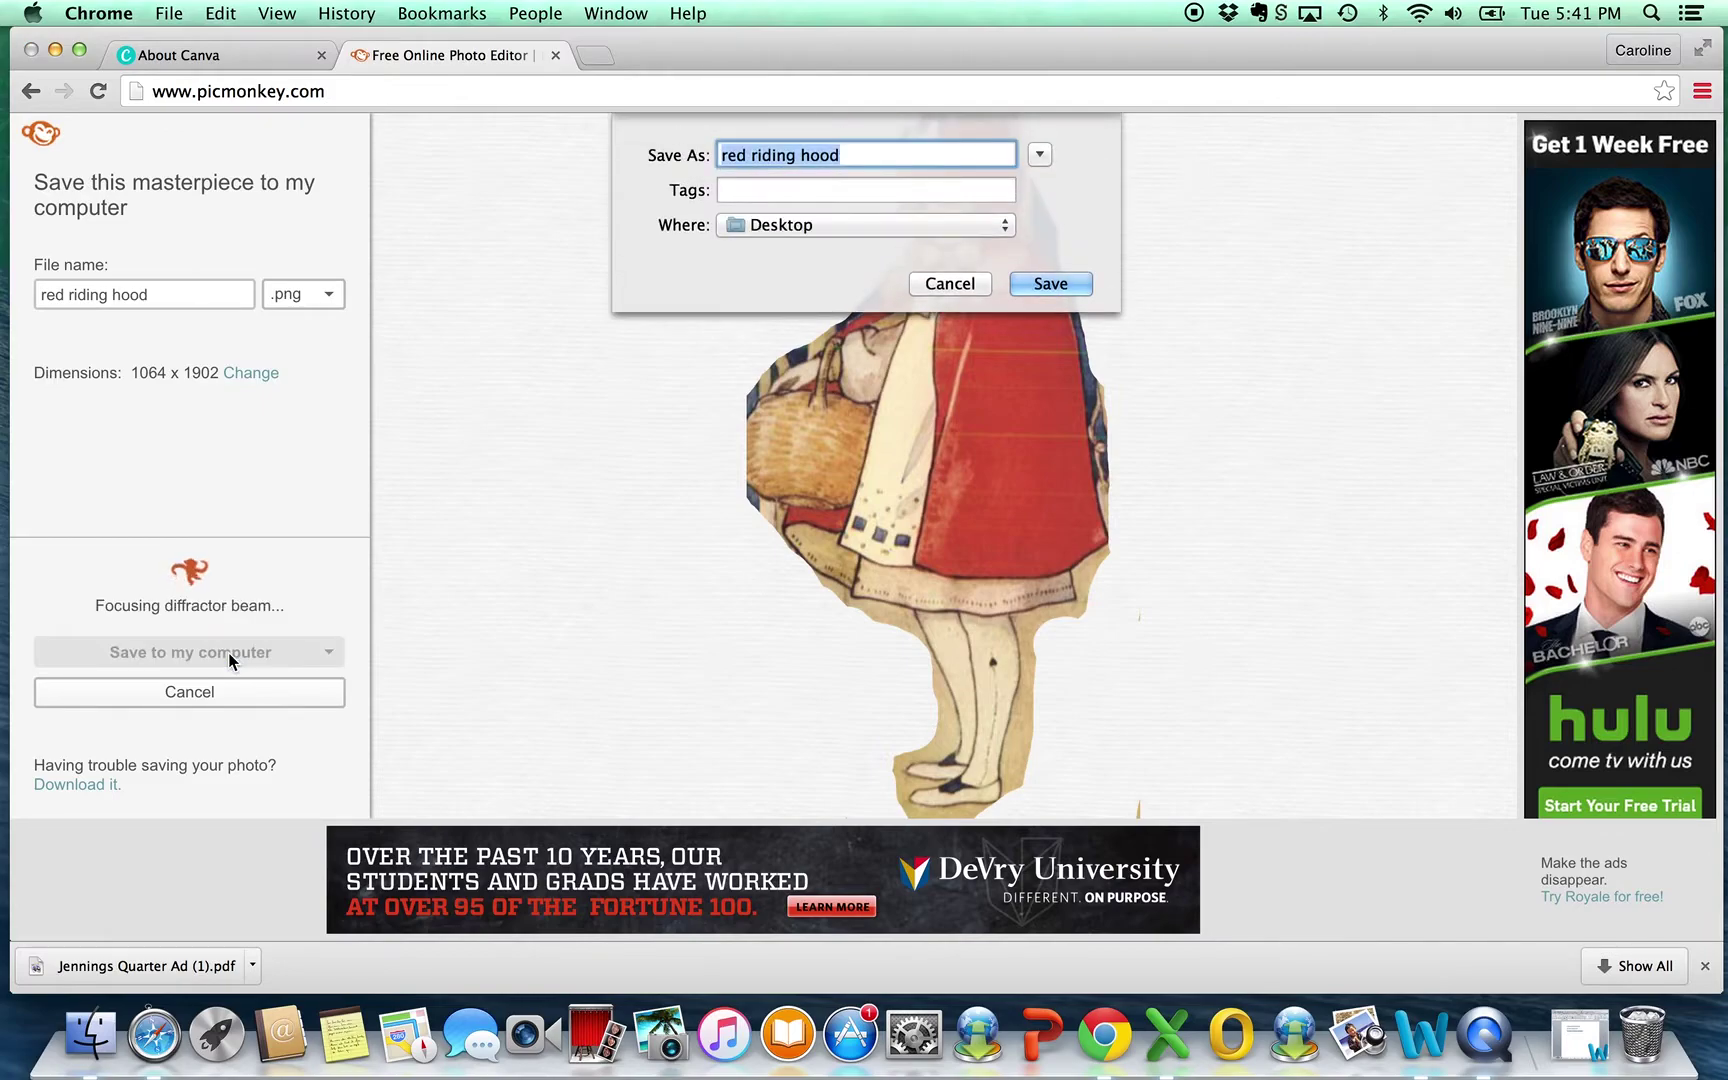
pyautogui.click(1050, 284)
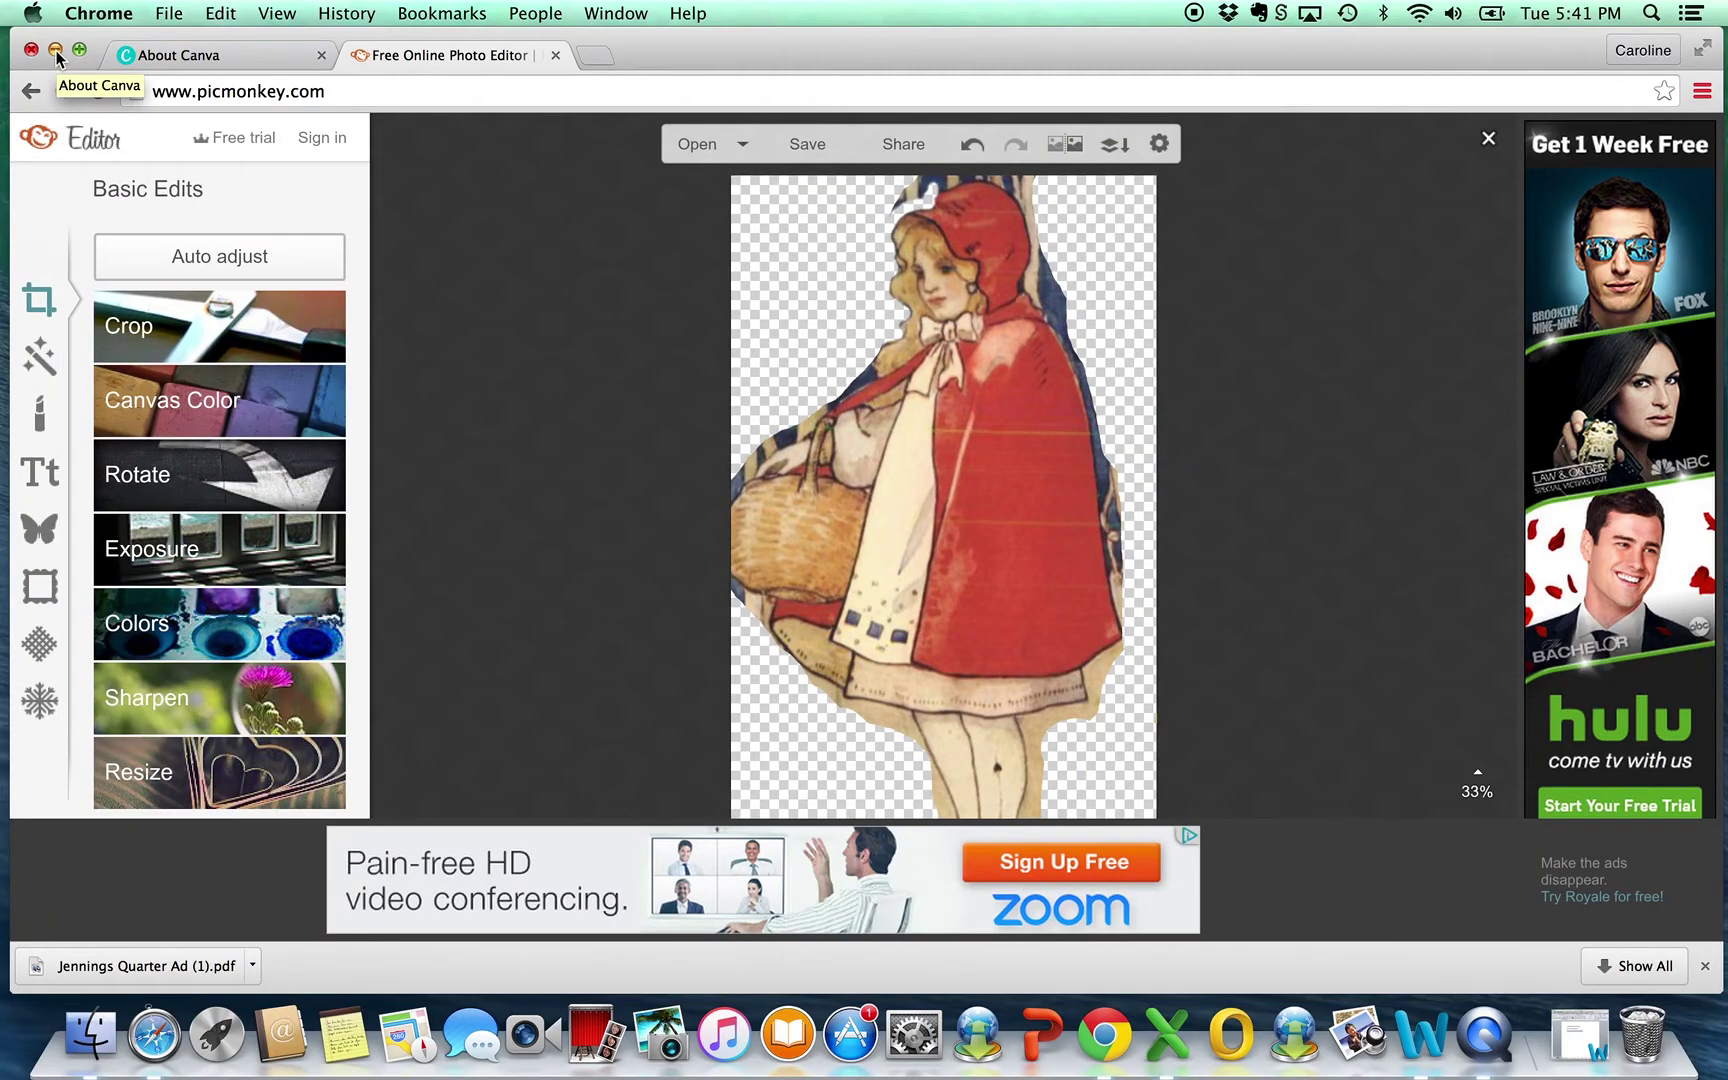
# Minimize the browser, move red riding hood.png to an empty area of the desktop and open it in Preview
pyautogui.click(55, 50)
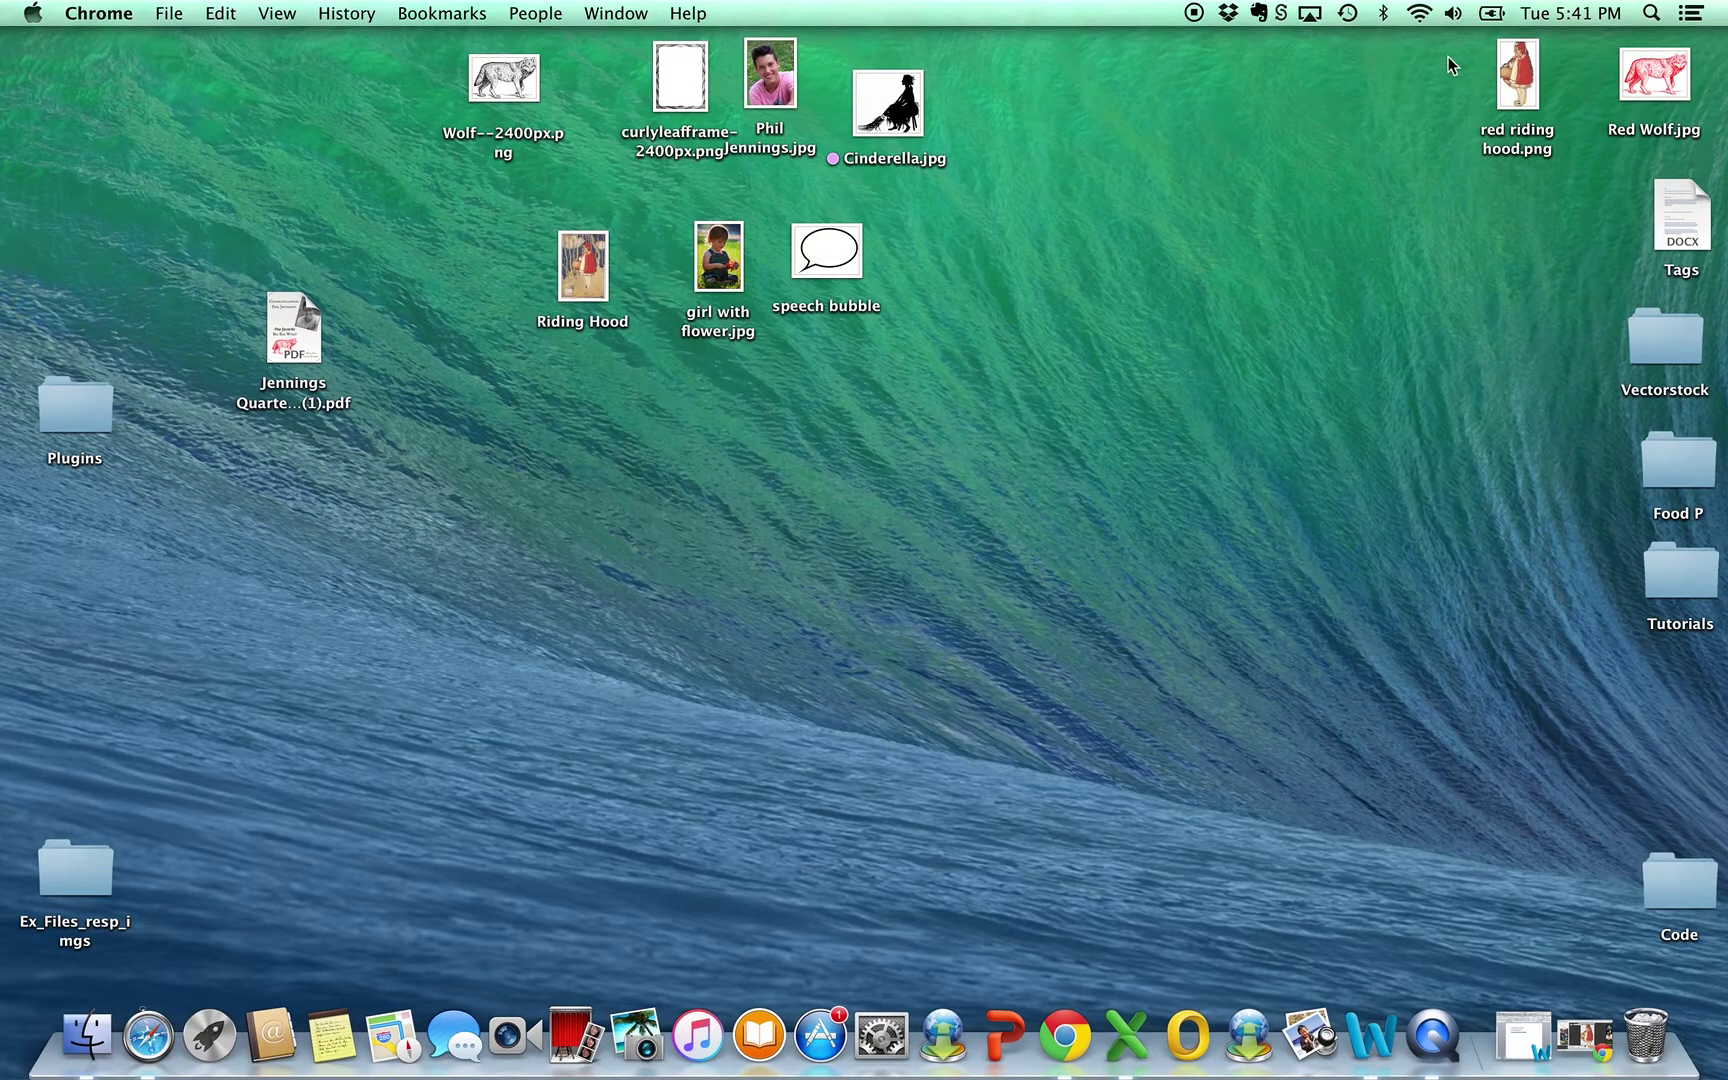
pyautogui.moveTo(1521, 78); pyautogui.dragTo(1224, 166)
pyautogui.doubleClick(1224, 166)
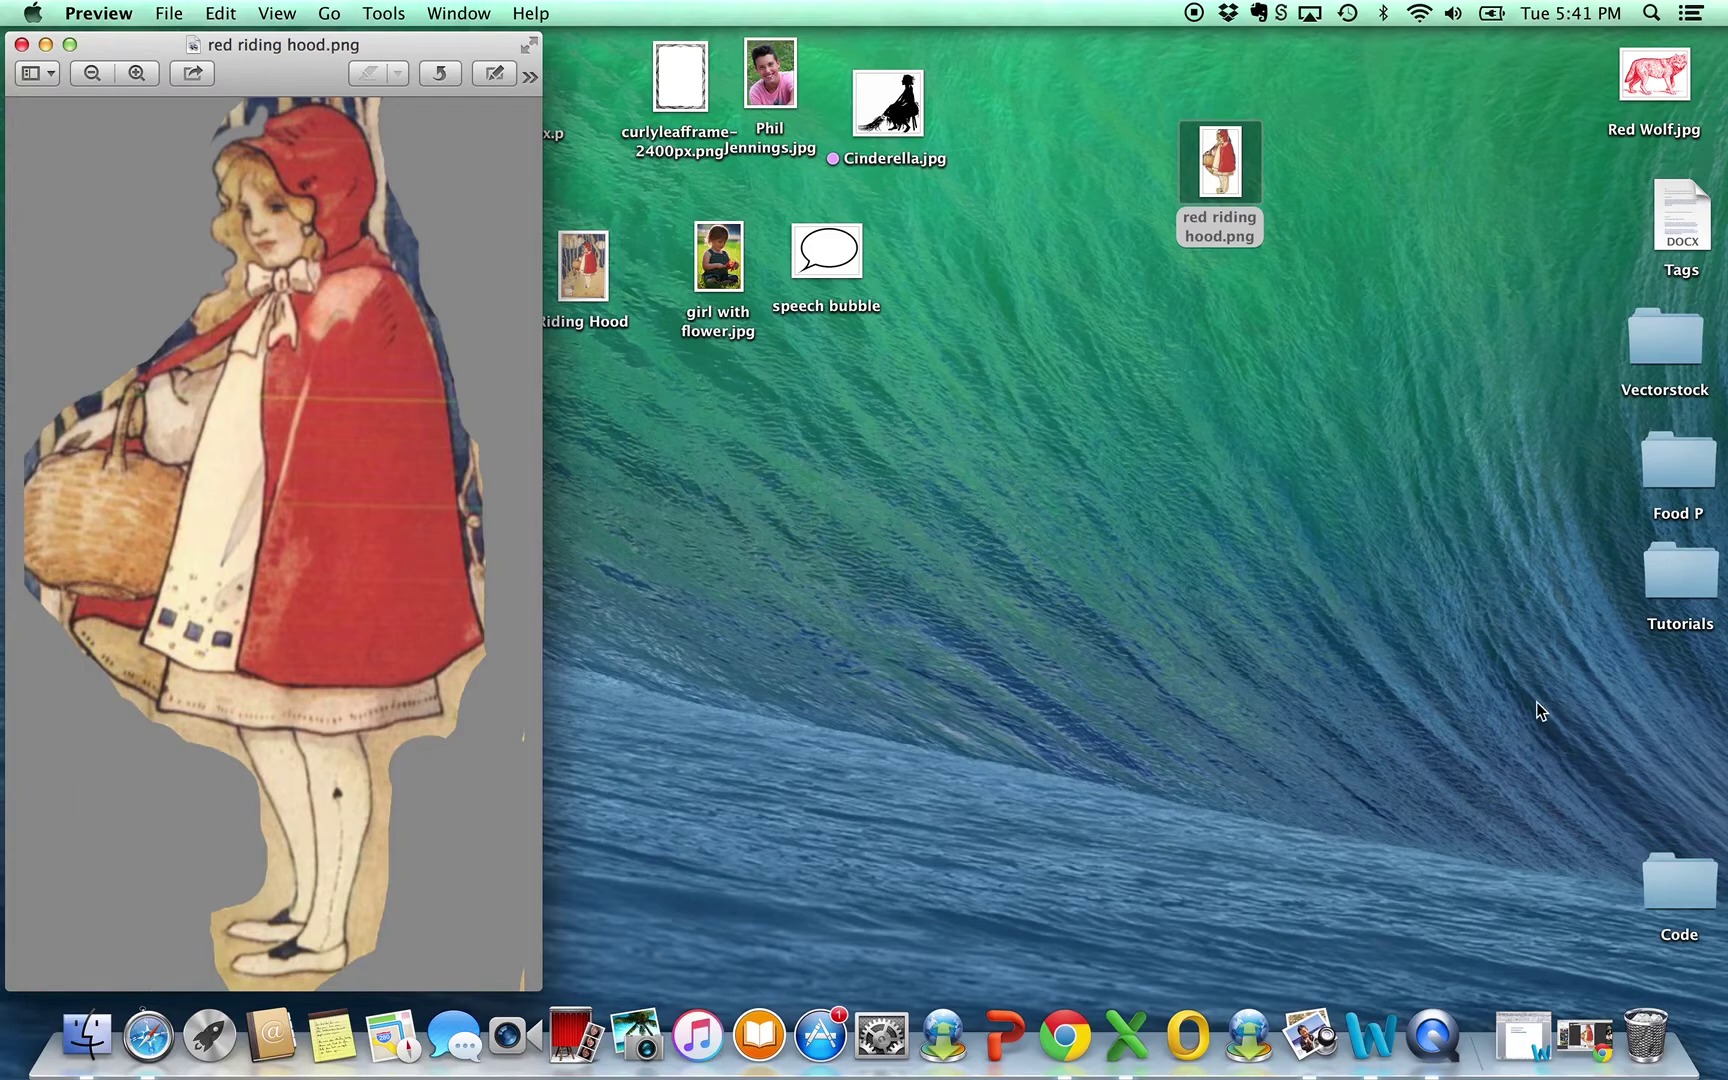
# Open riding Hood Cut.png from the Tutorials folder and place it beside red riding hood.png for comparison
pyautogui.doubleClick(1675, 598)
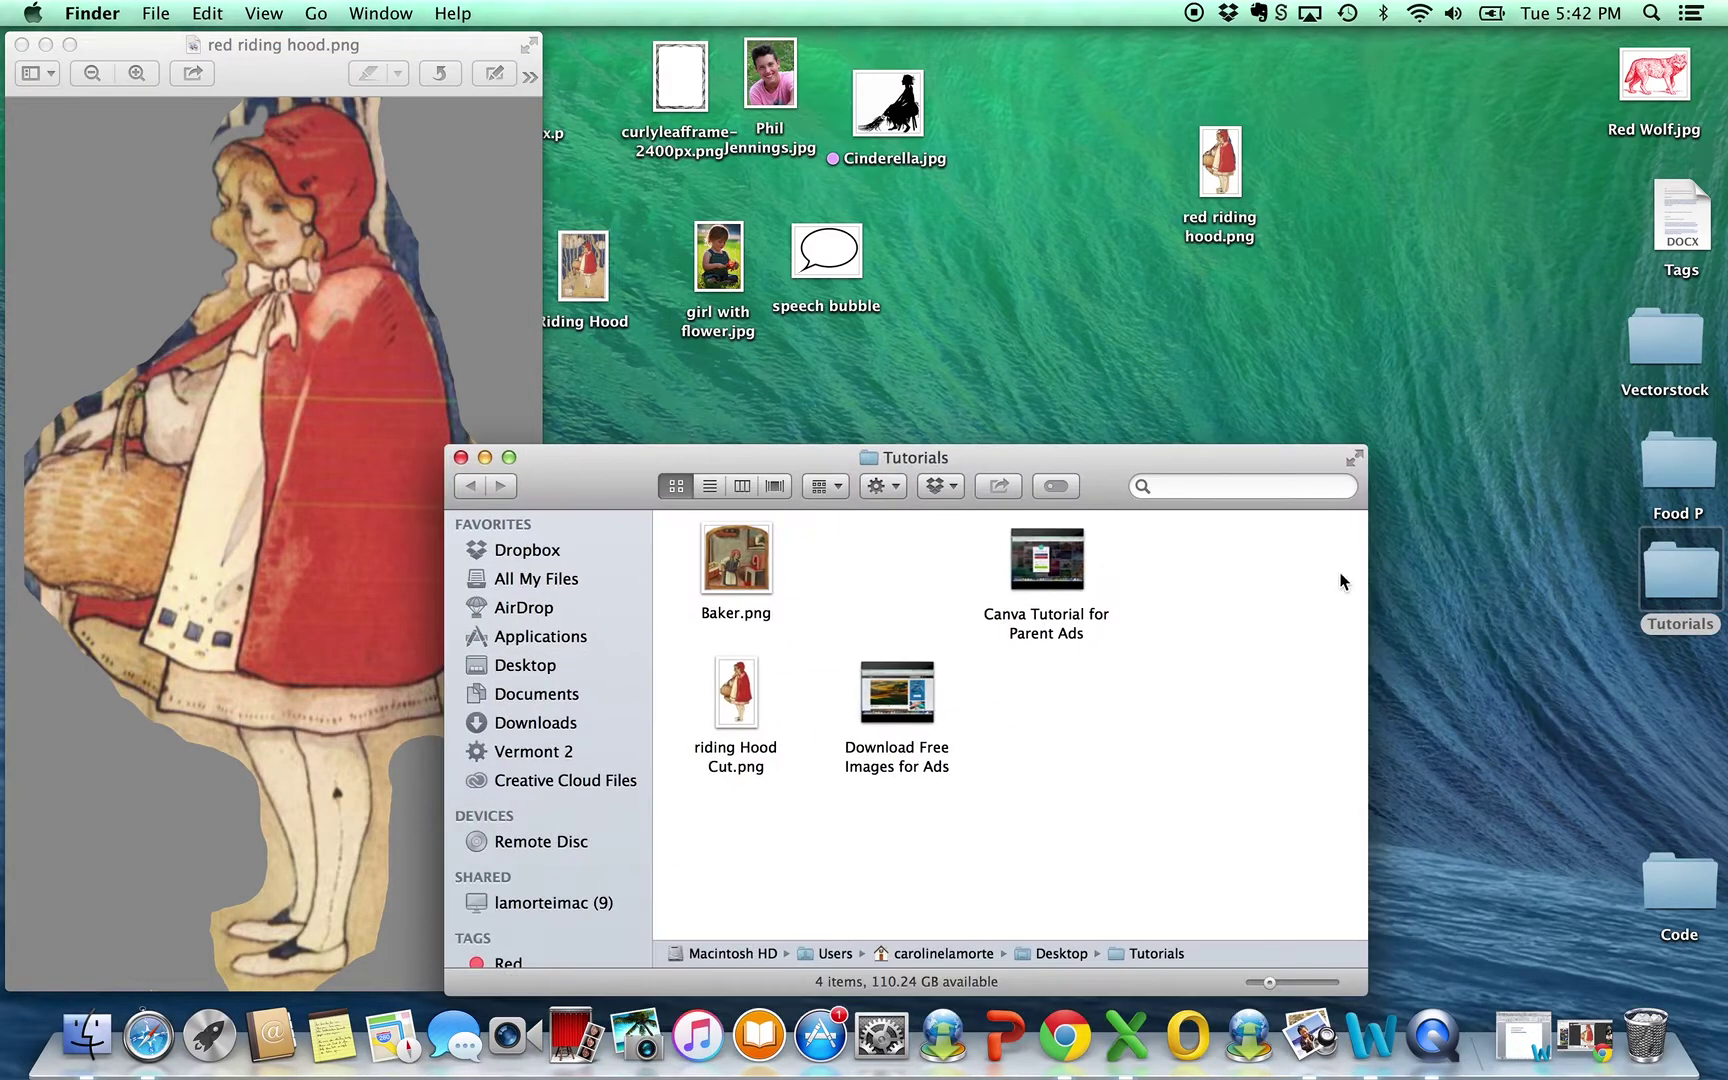
pyautogui.moveTo(660, 458); pyautogui.dragTo(1187, 370)
pyautogui.doubleClick(1265, 628)
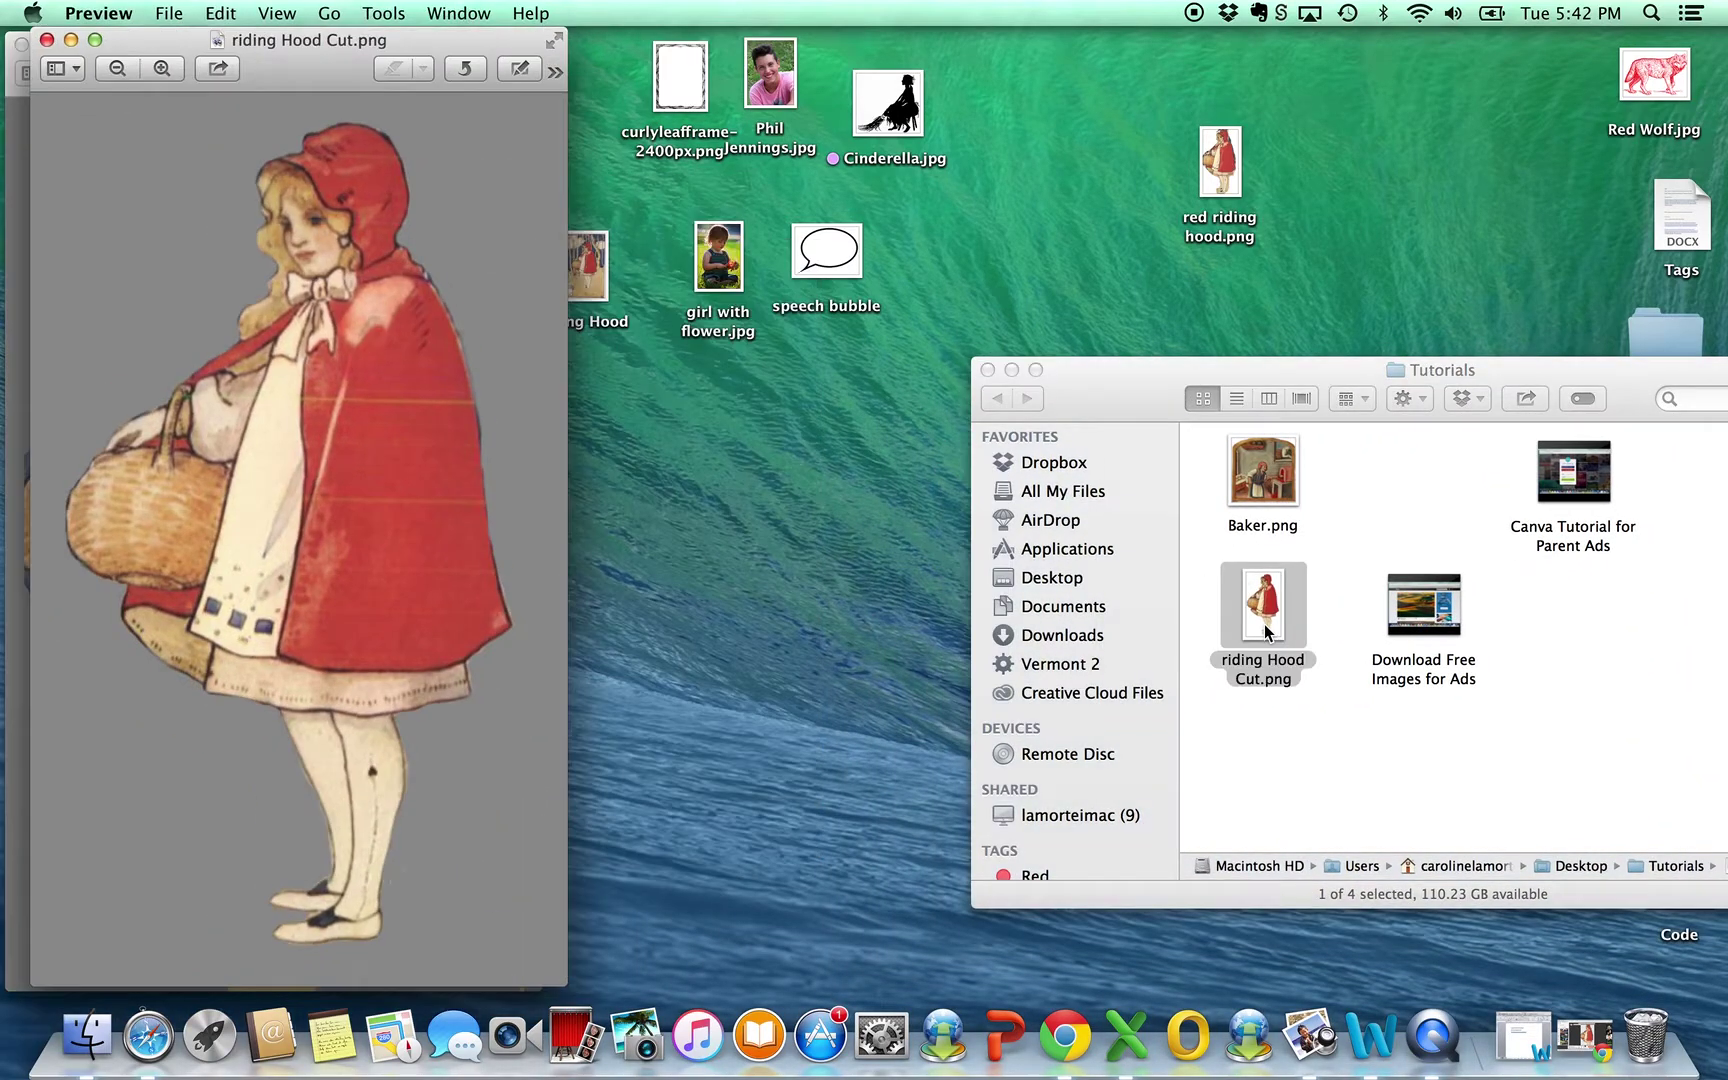
pyautogui.moveTo(271, 32); pyautogui.dragTo(796, 30)
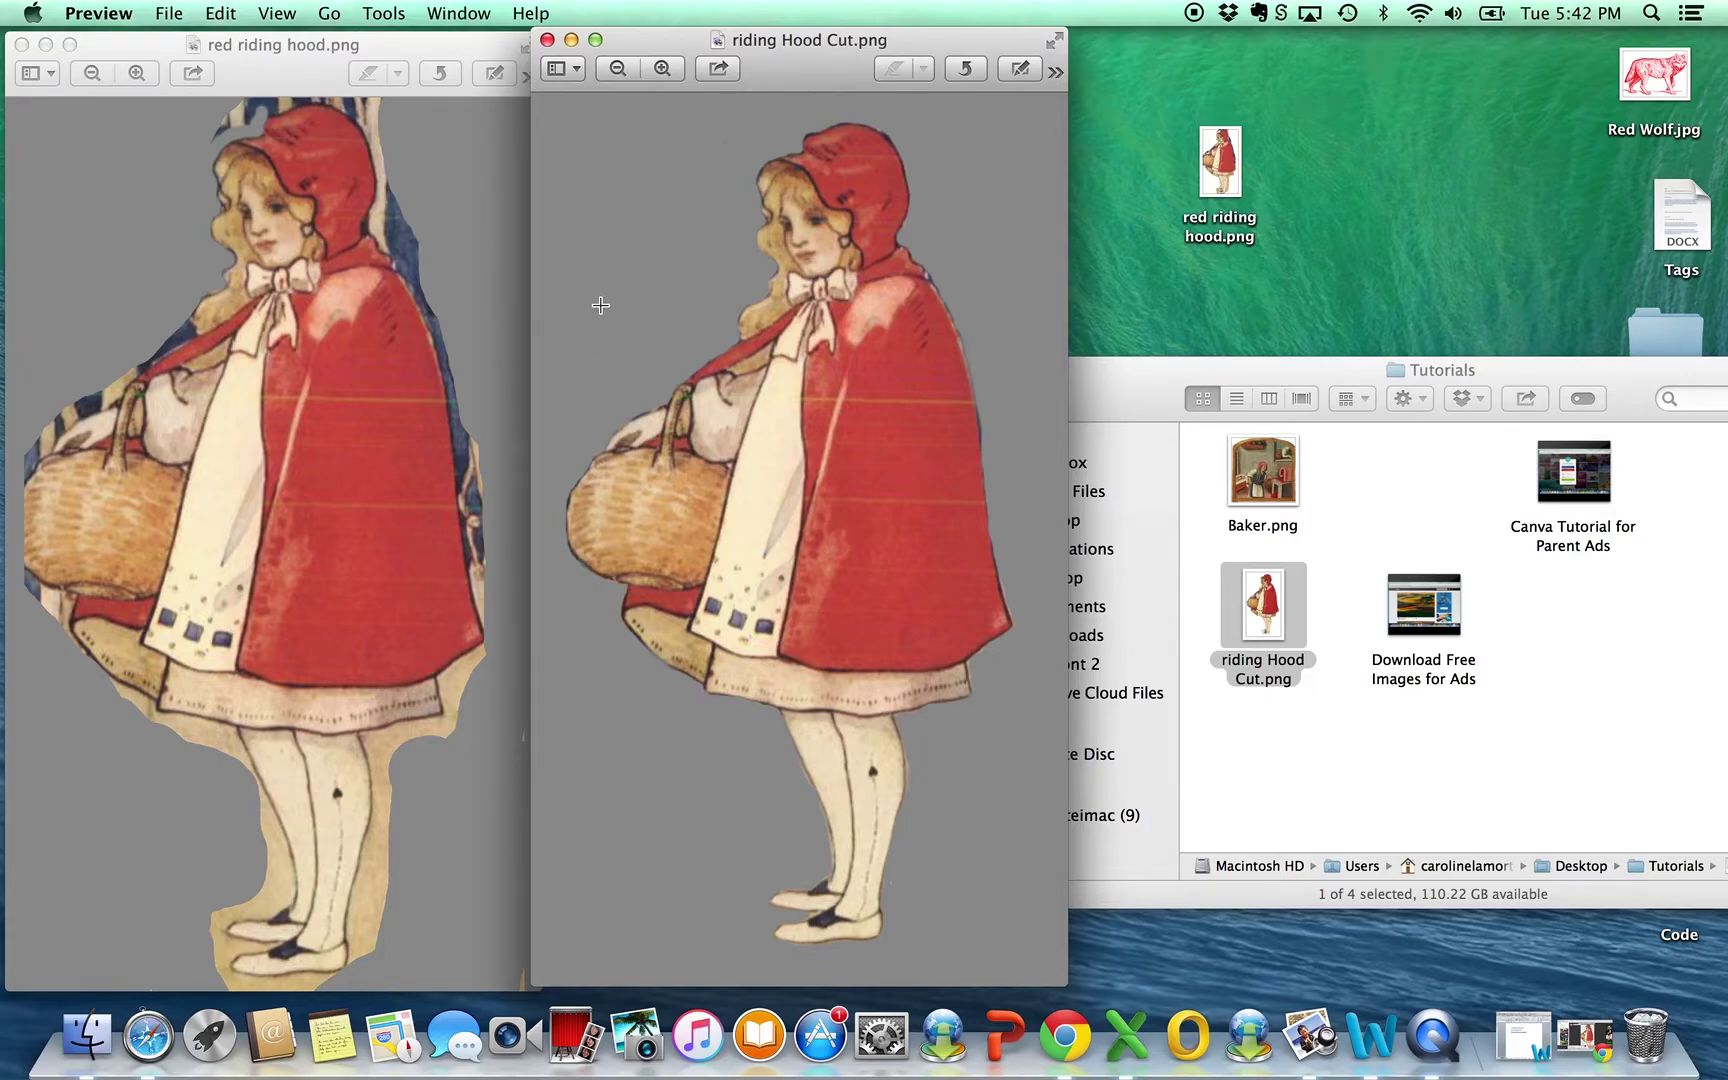
# Close both image previews and the Tutorials folder window
pyautogui.click(547, 40)
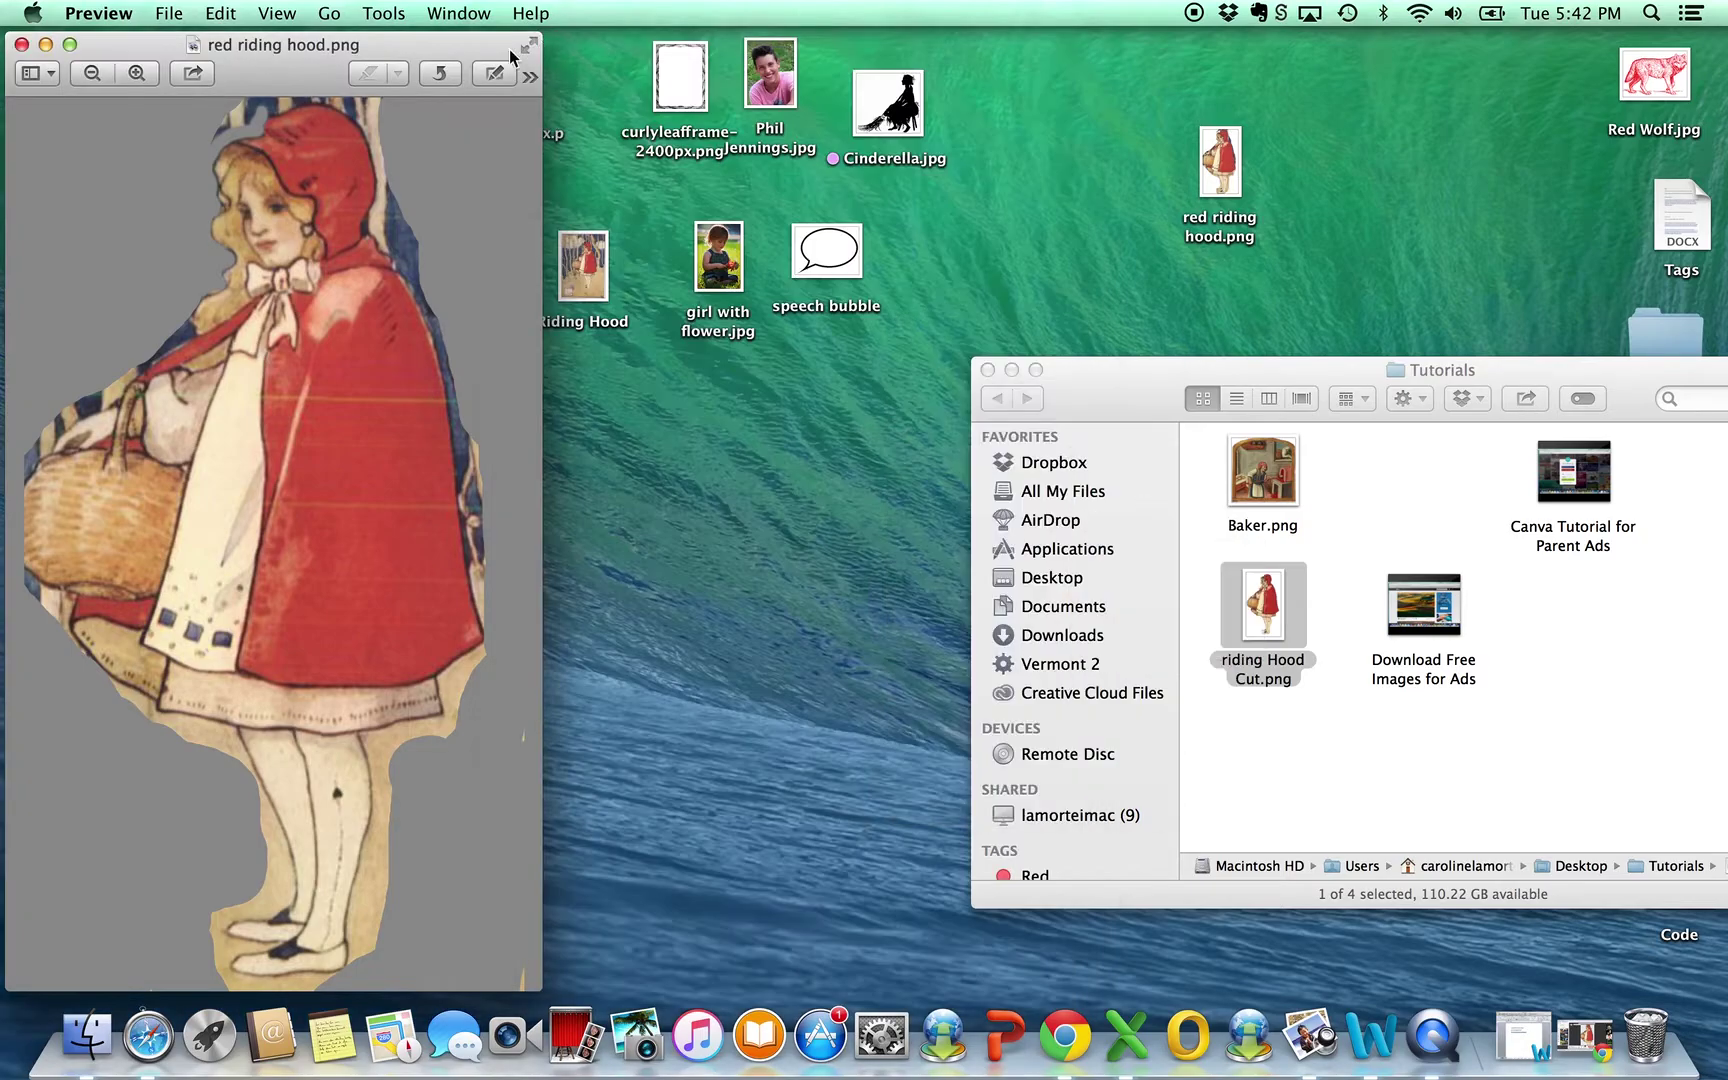
pyautogui.click(21, 44)
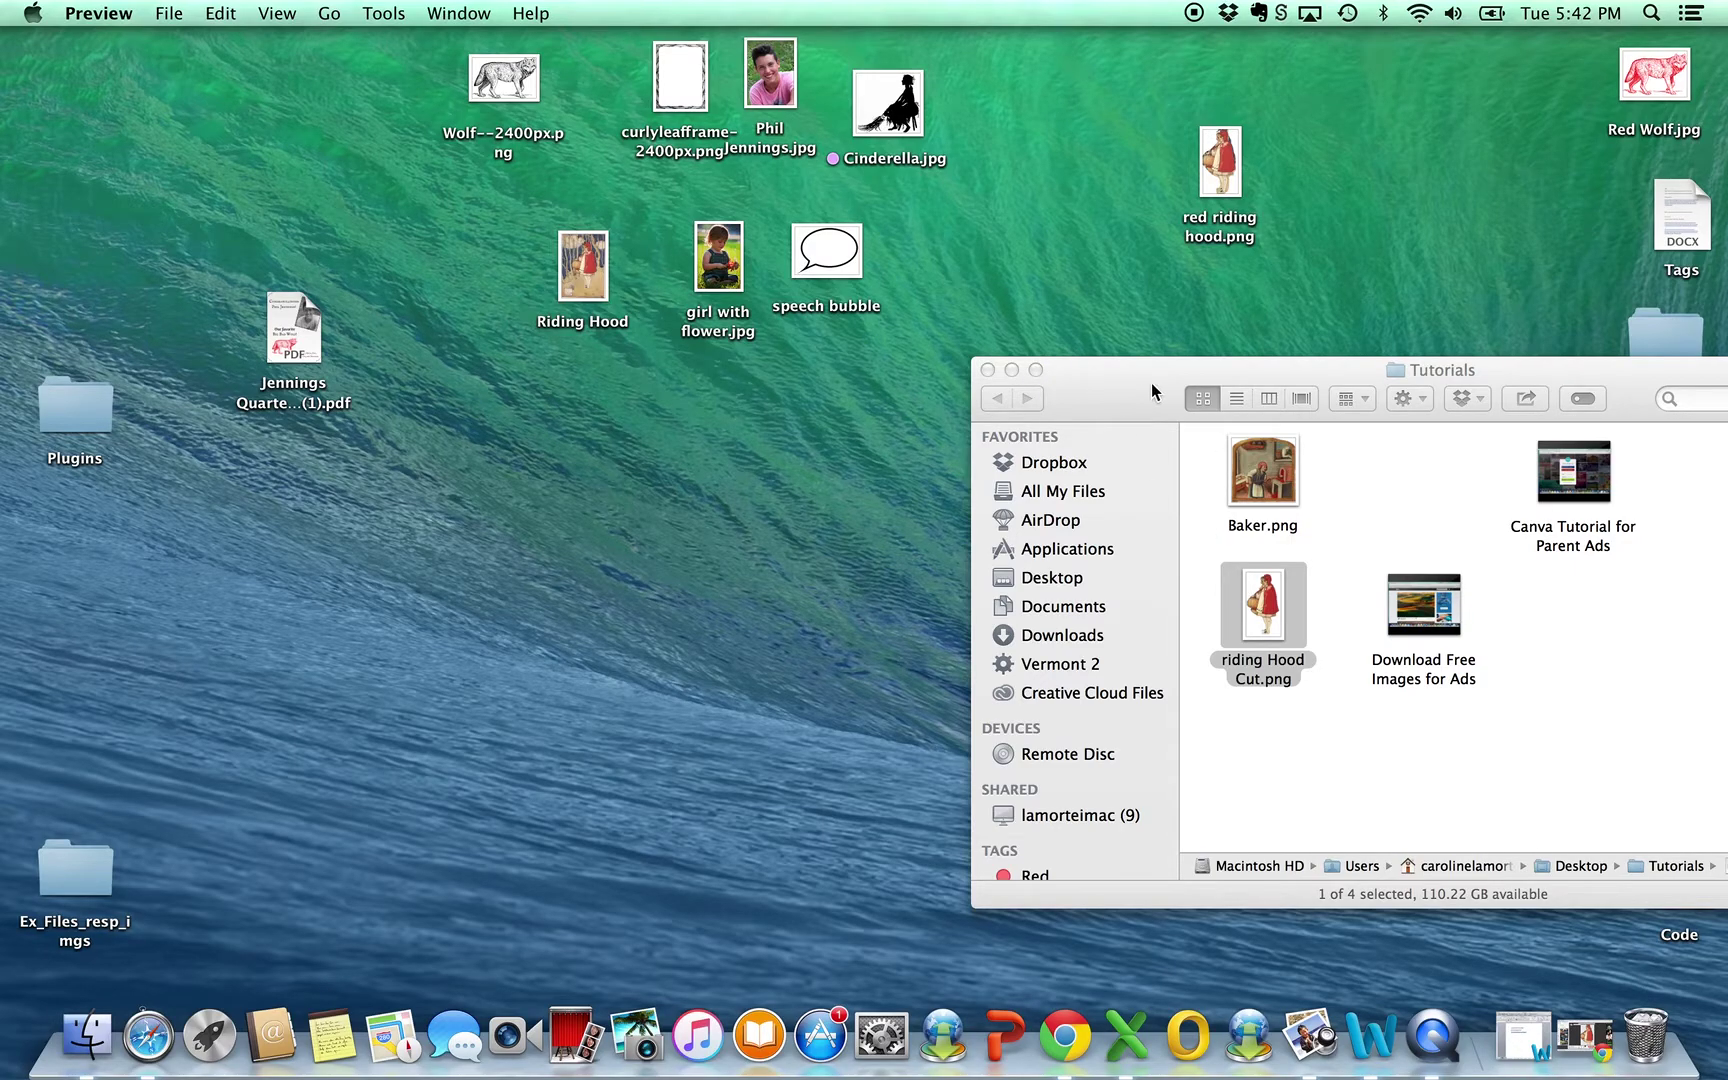
pyautogui.click(987, 370)
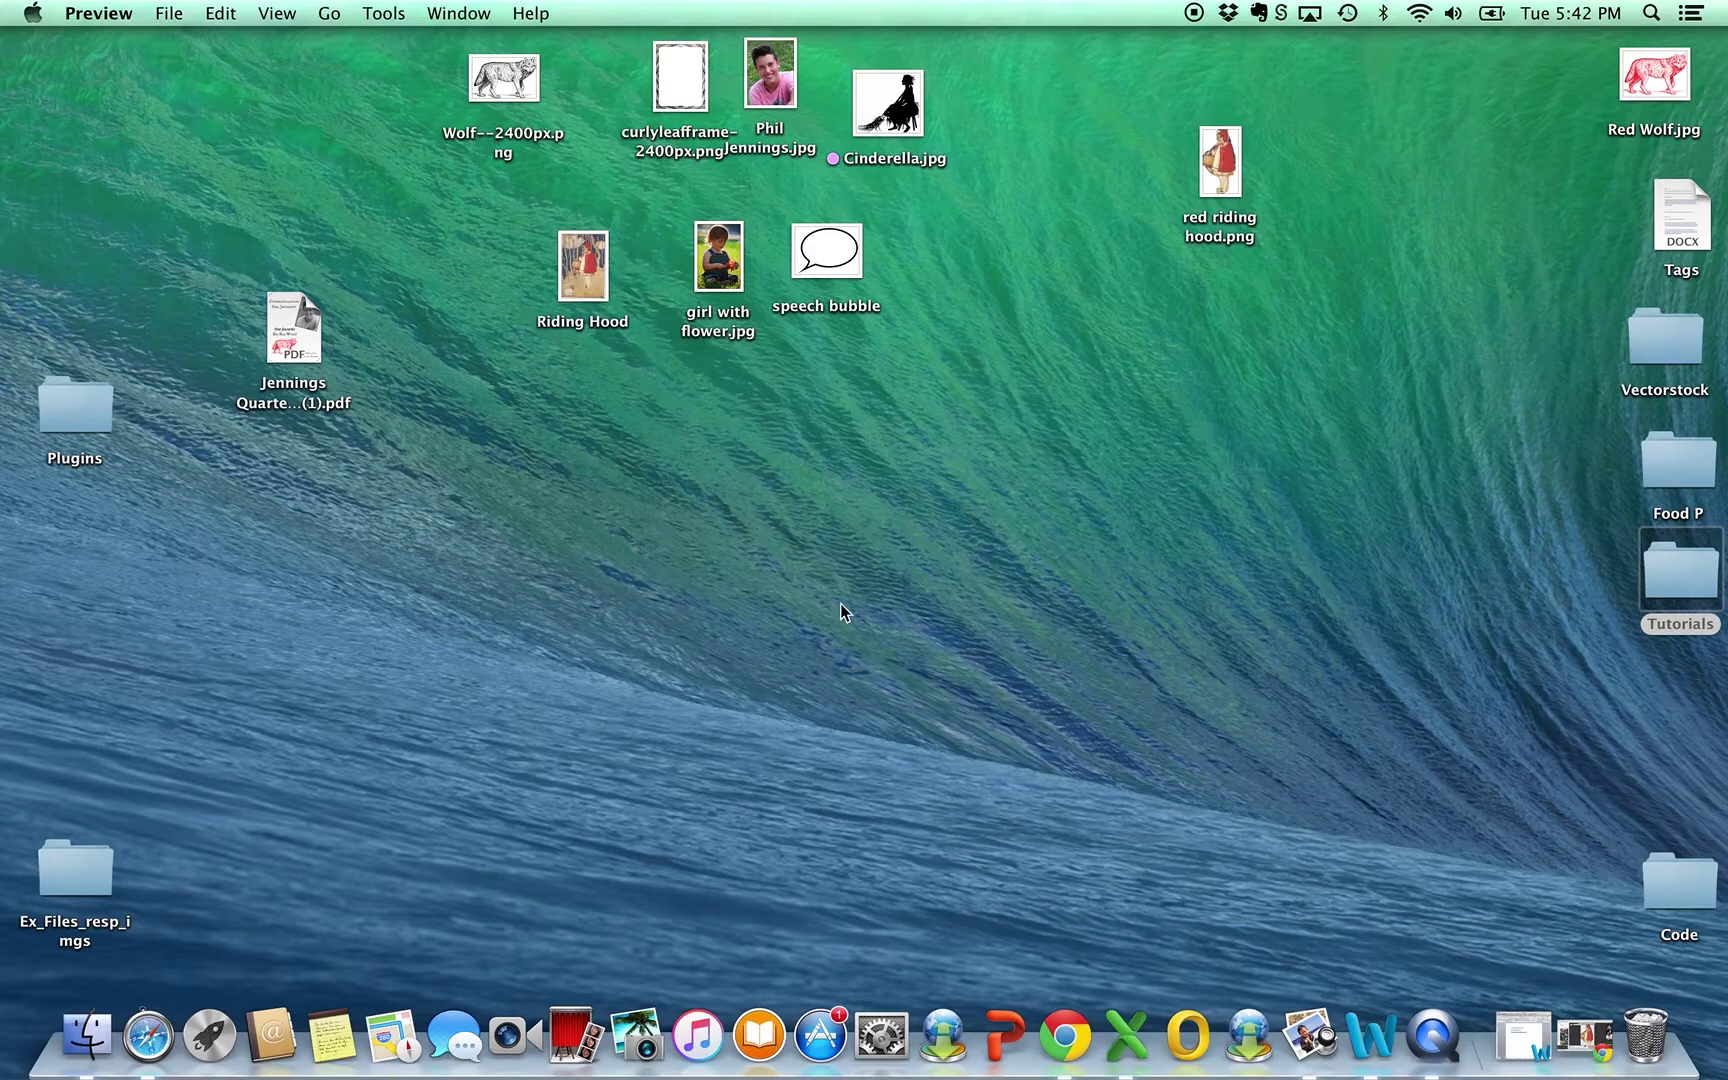
# Switch back to Chrome and close the Red Riding Hood cutout in the photo editor
pyautogui.click(1062, 1040)
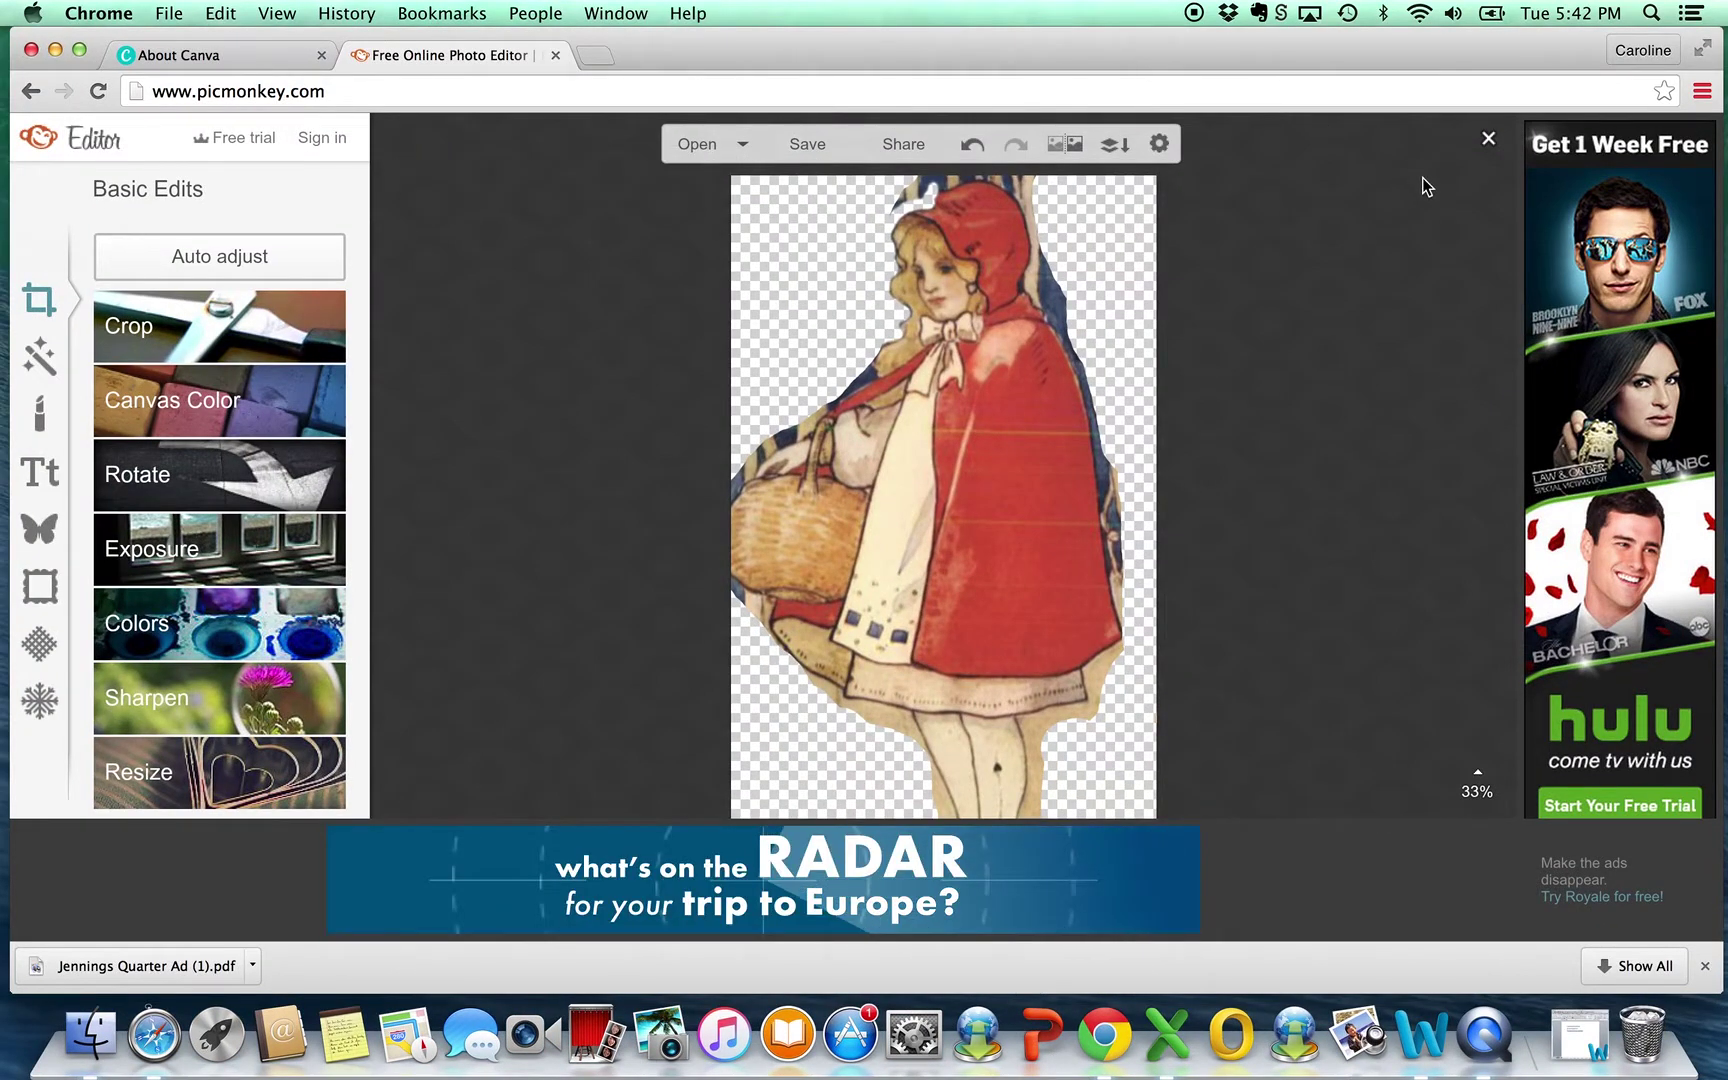
pyautogui.click(1487, 141)
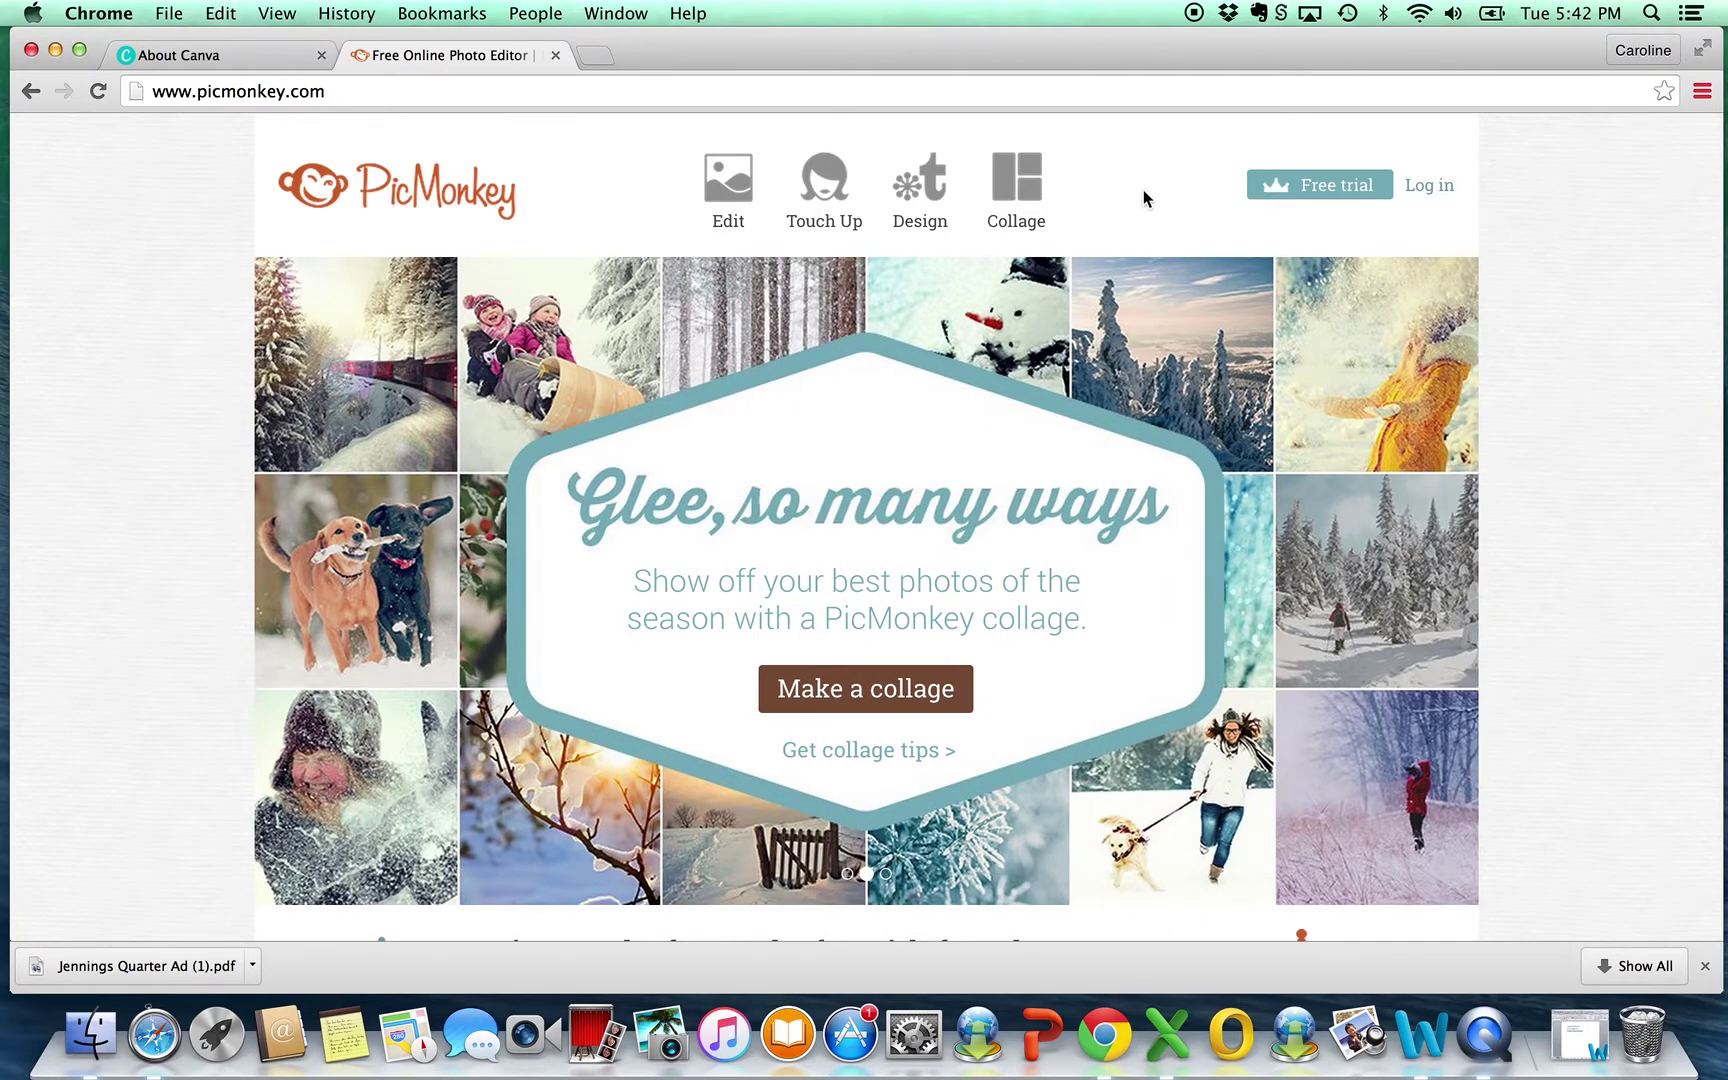
# Start a blank white design canvas and add girl with flower.jpg from the Desktop folder as a custom overlay
pyautogui.click(726, 210)
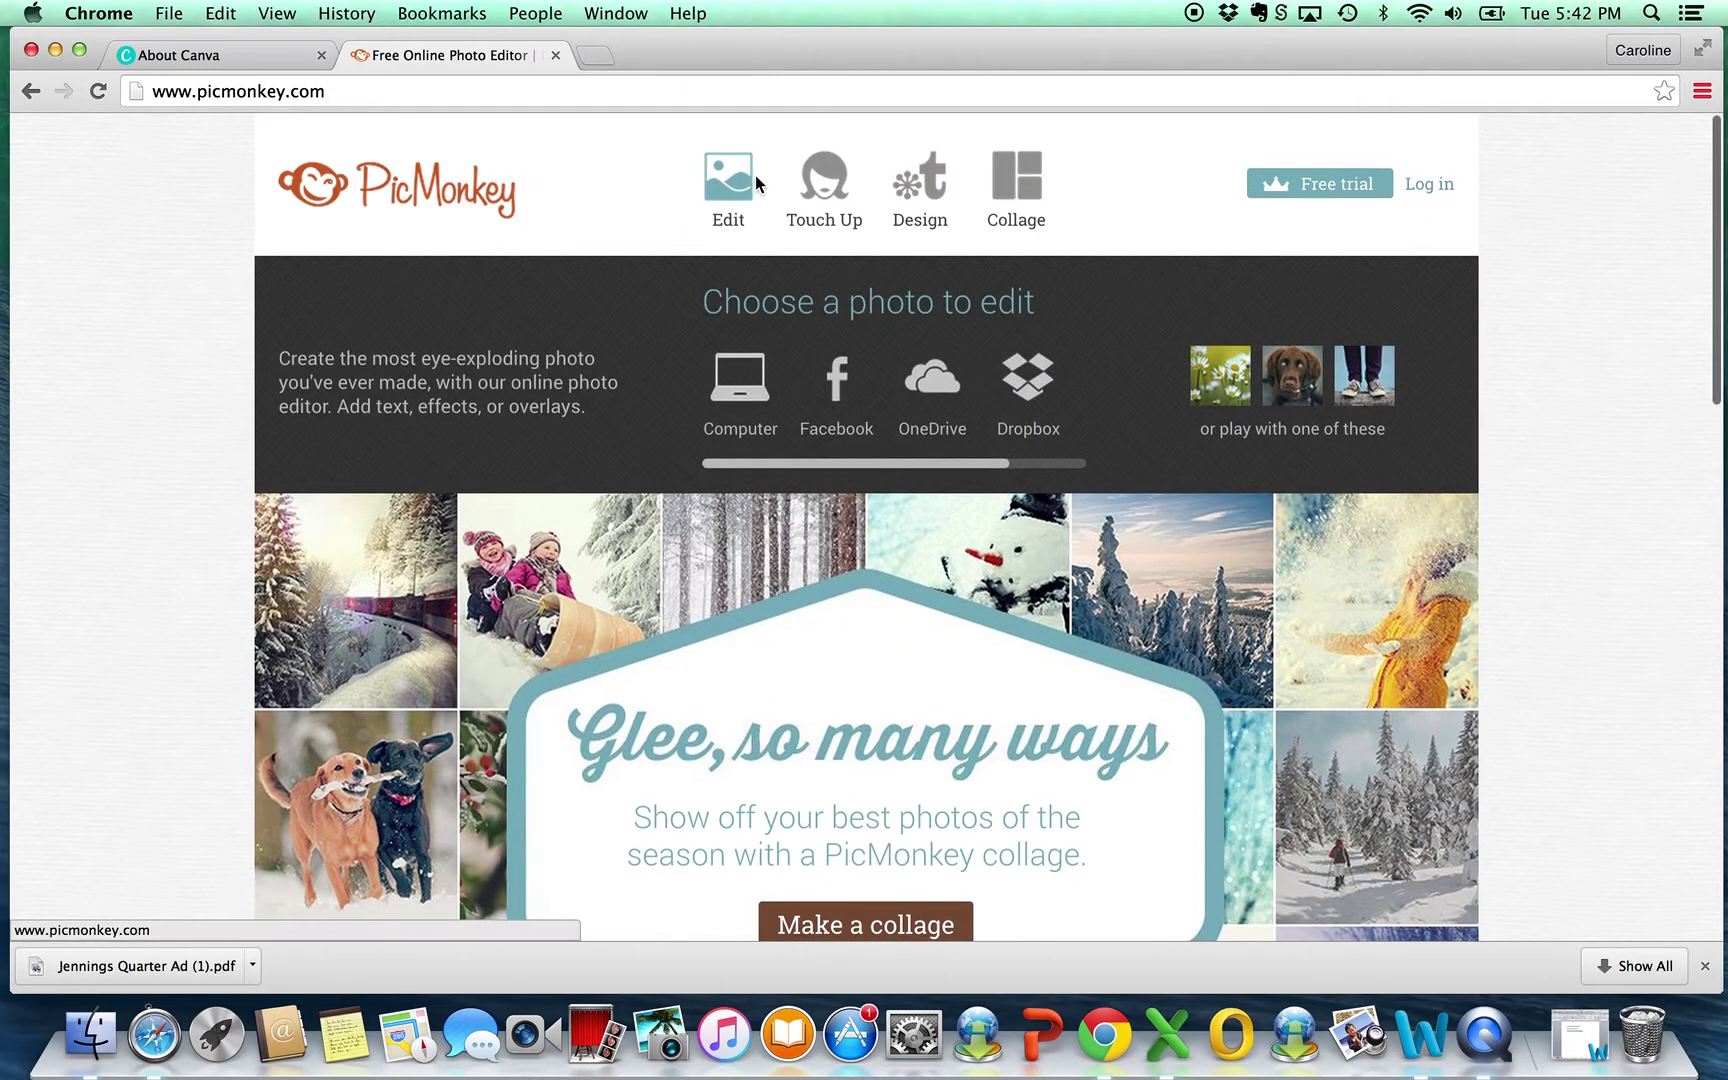
pyautogui.click(922, 189)
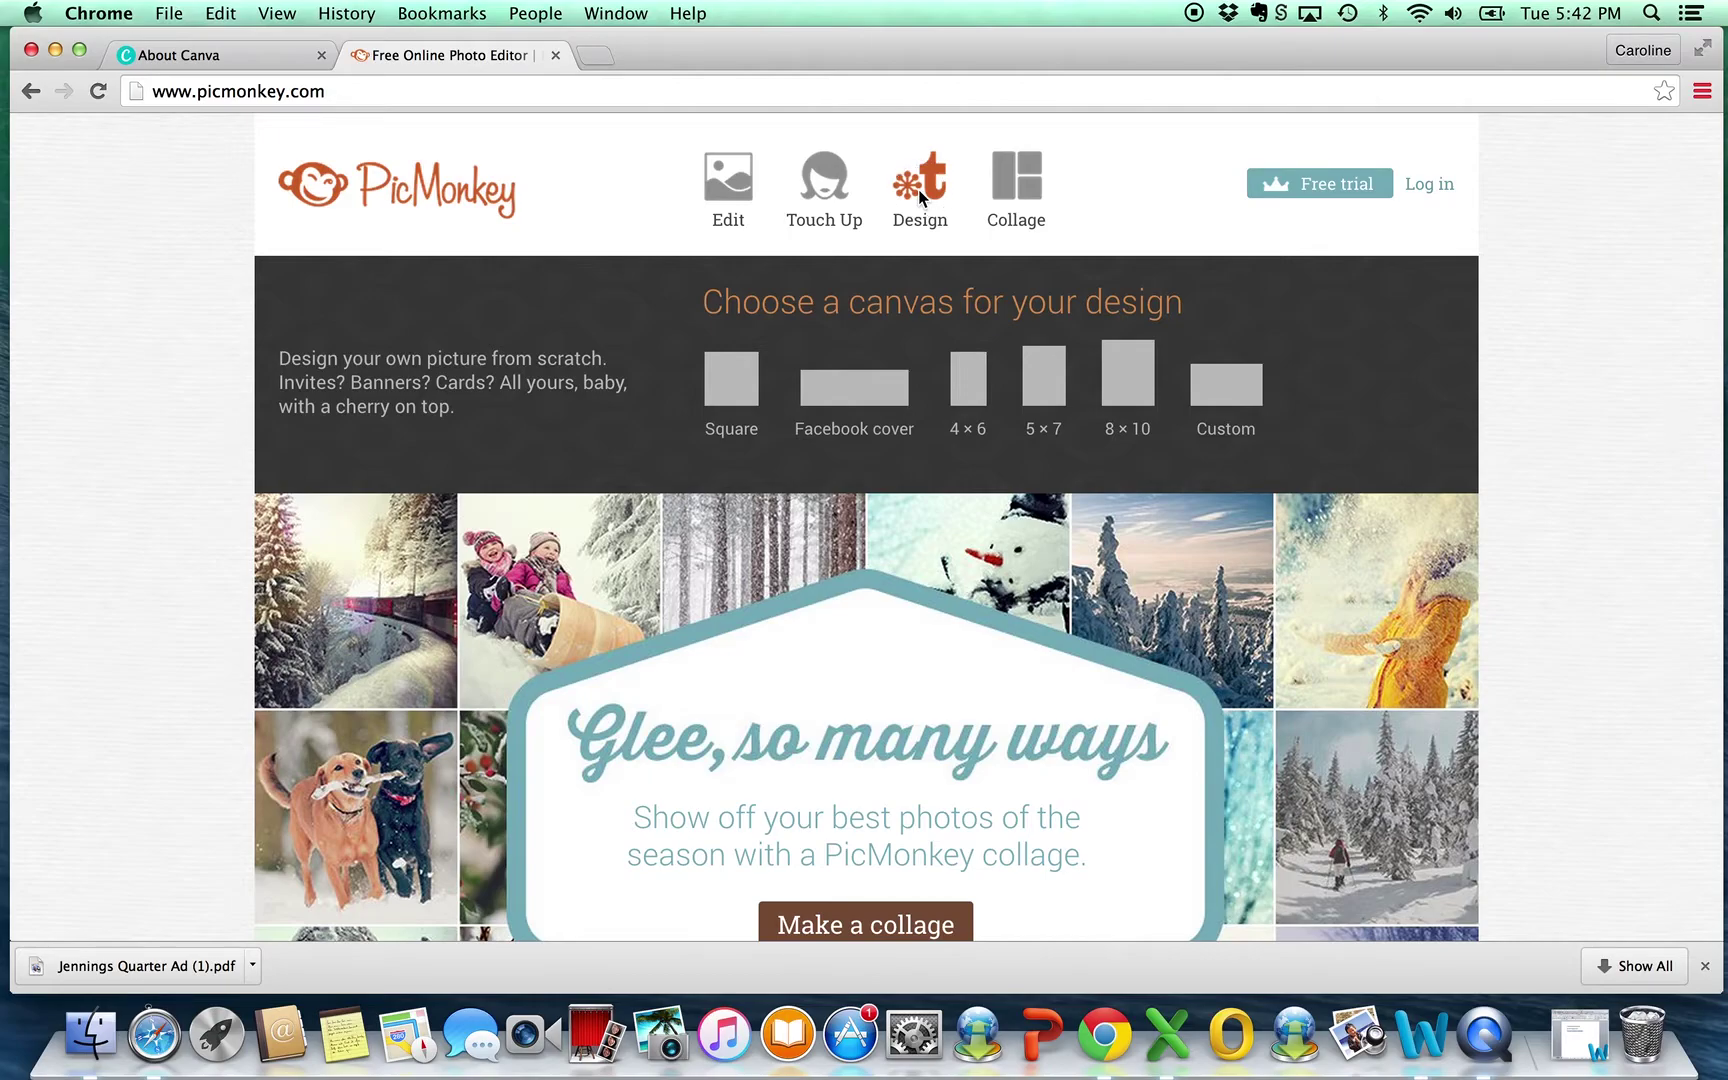
pyautogui.click(918, 189)
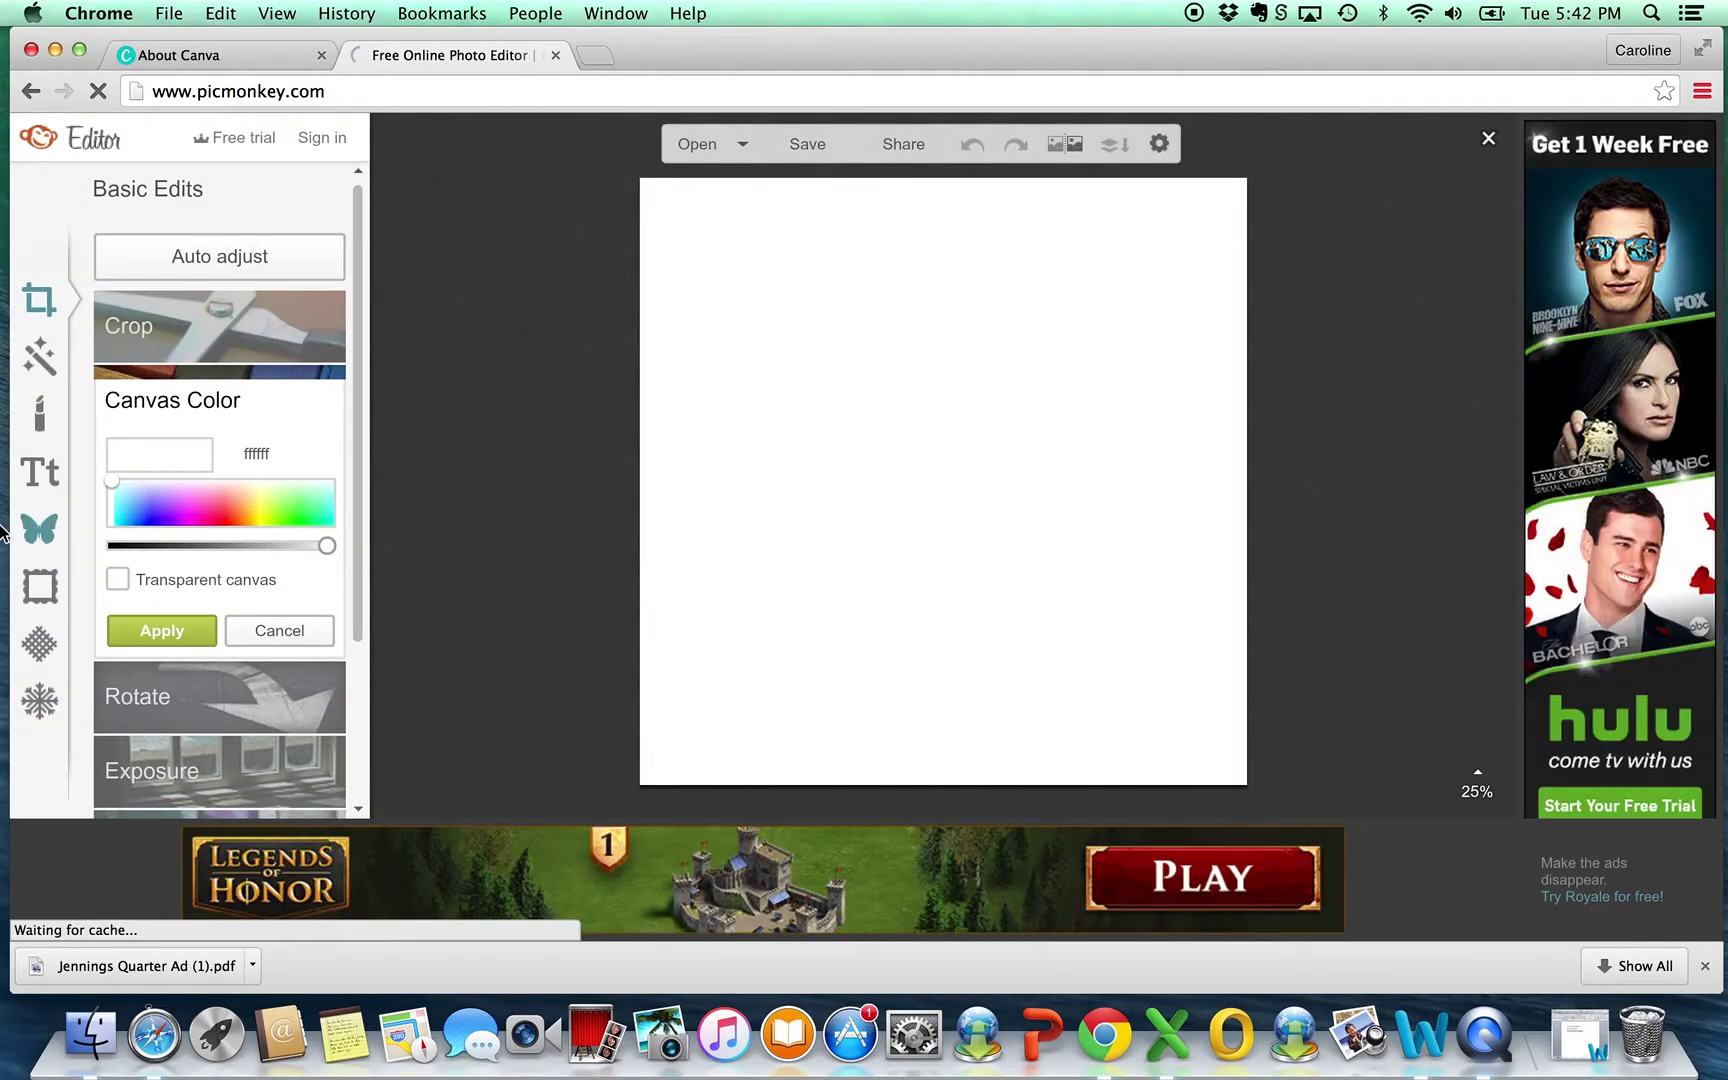
pyautogui.click(37, 535)
pyautogui.click(232, 260)
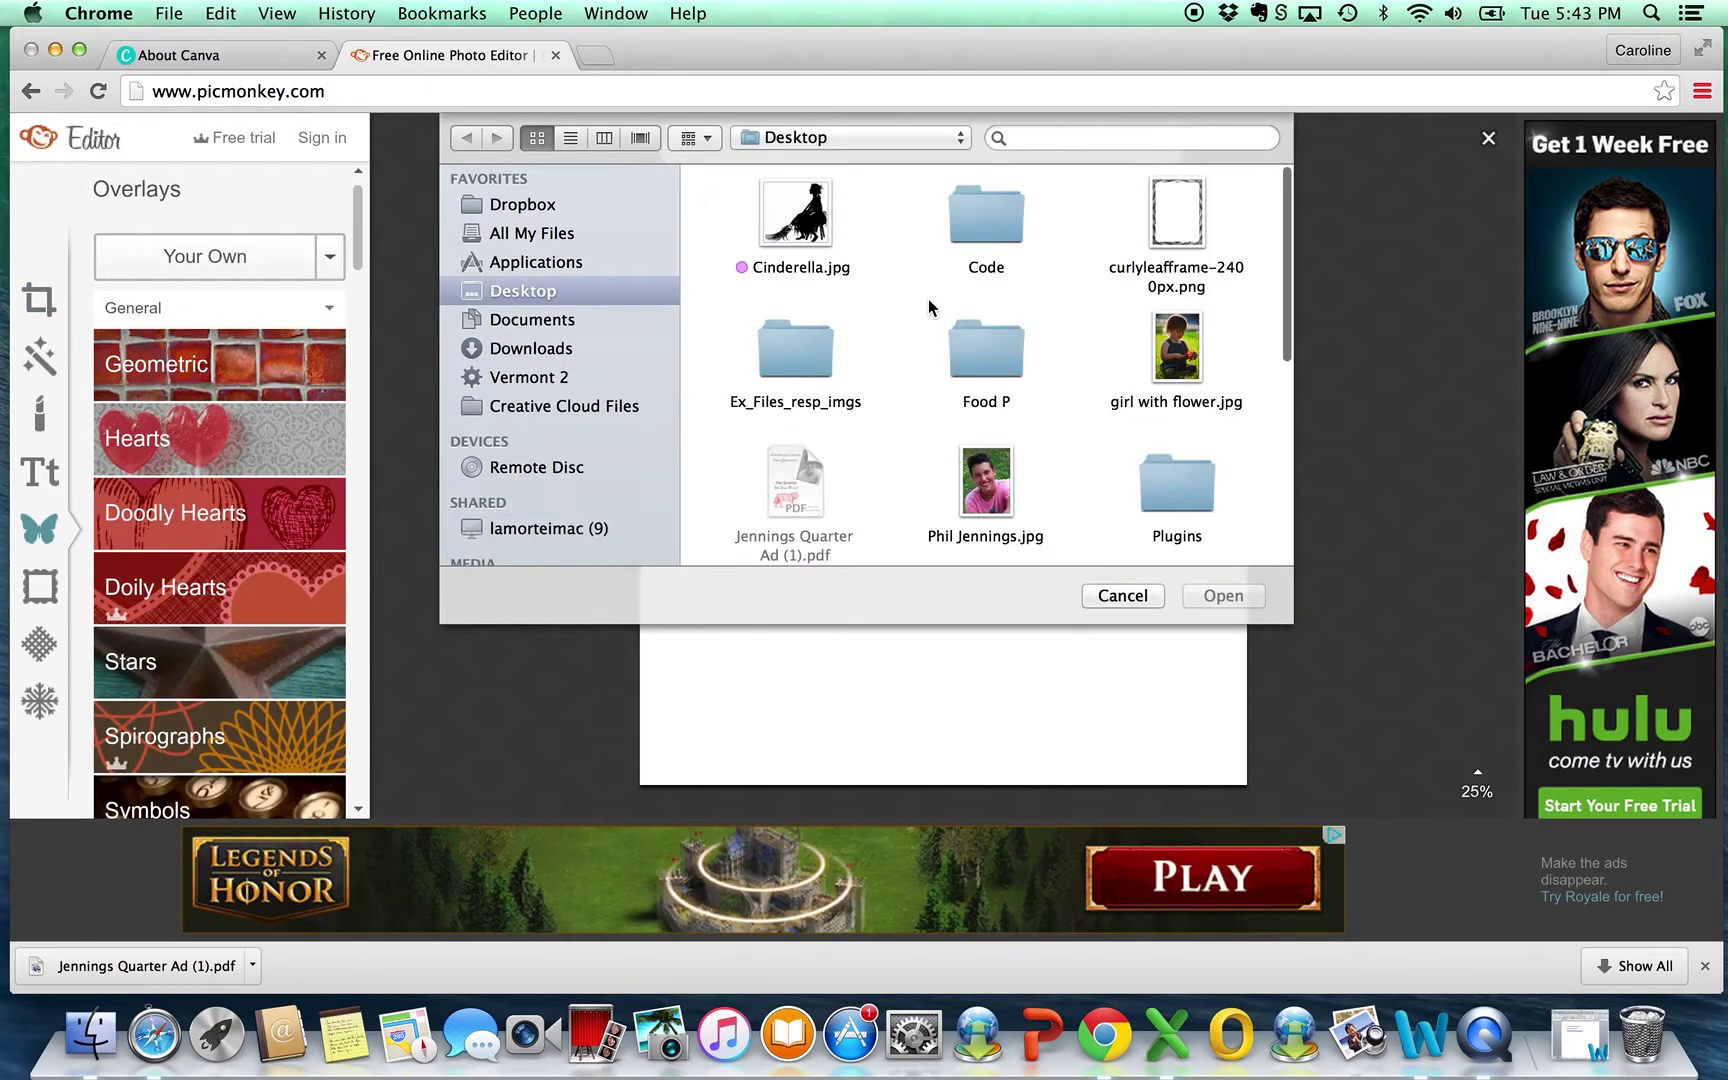
pyautogui.scroll(-3, 927, 298)
pyautogui.click(1183, 262)
pyautogui.click(1224, 594)
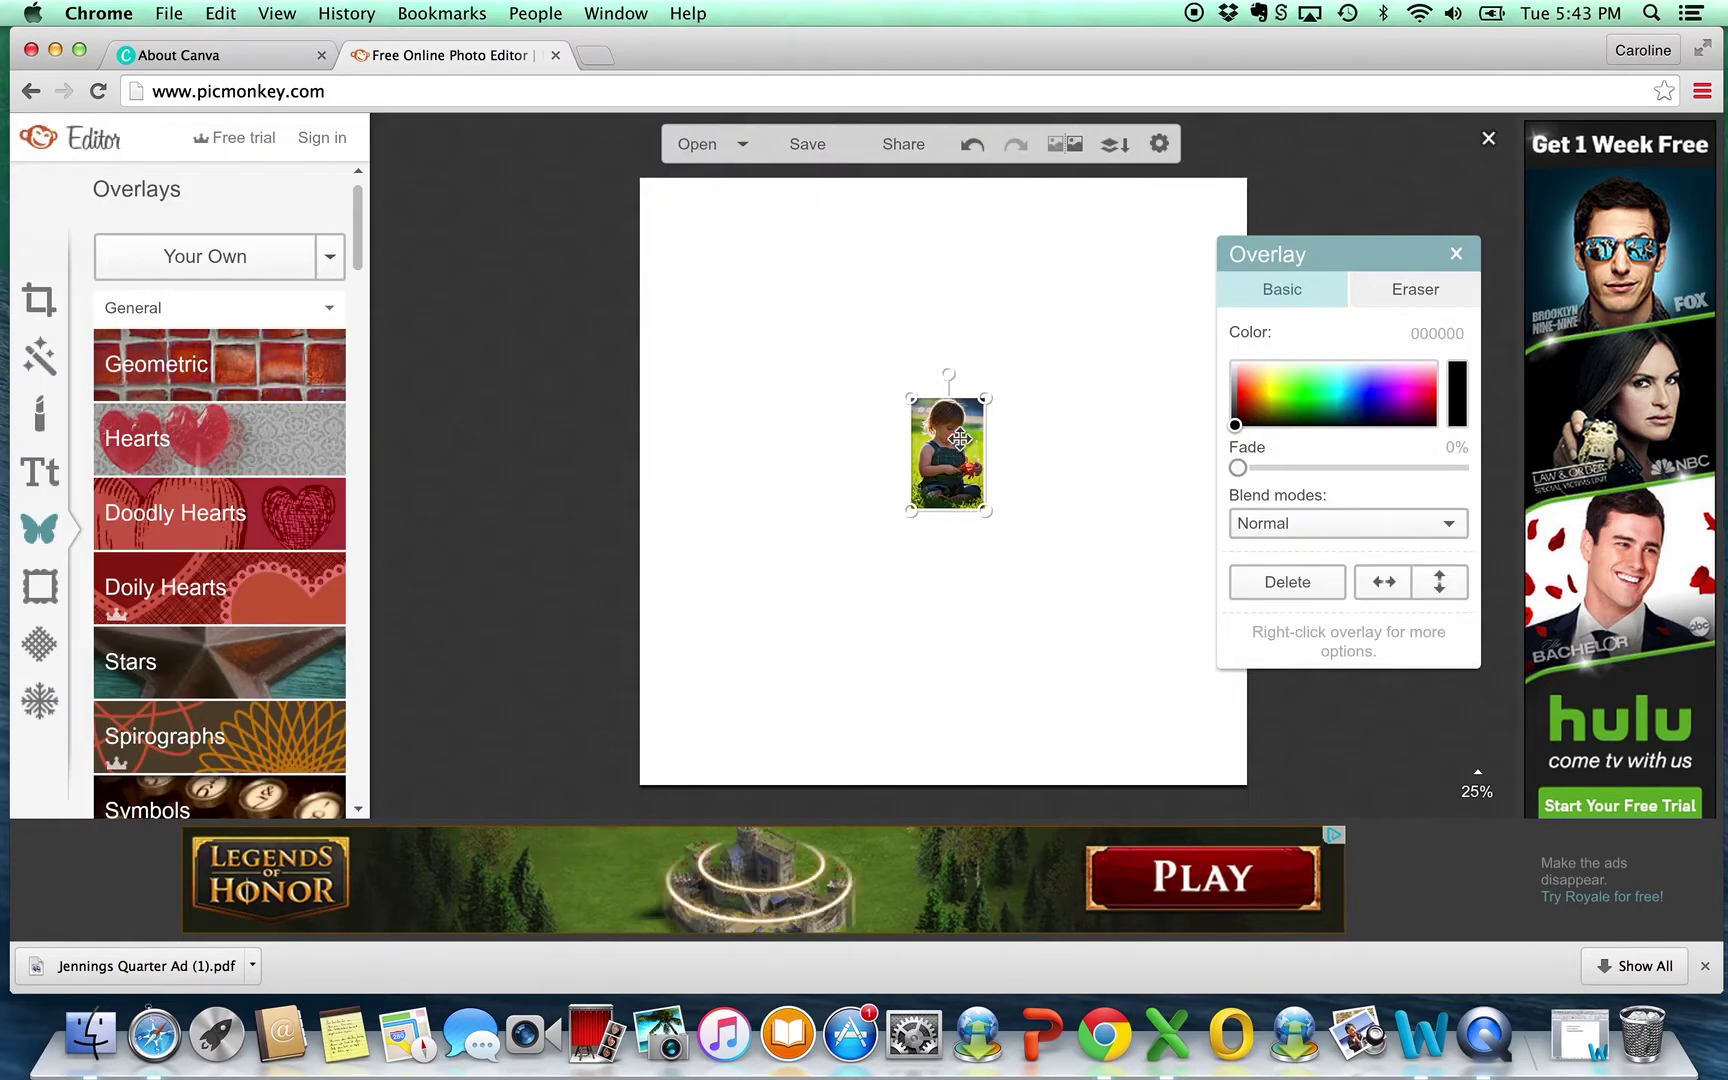
# Enlarge the girl overlay to about the full canvas height along the left edge and close the design without saving
pyautogui.moveTo(960, 438); pyautogui.dragTo(689, 217)
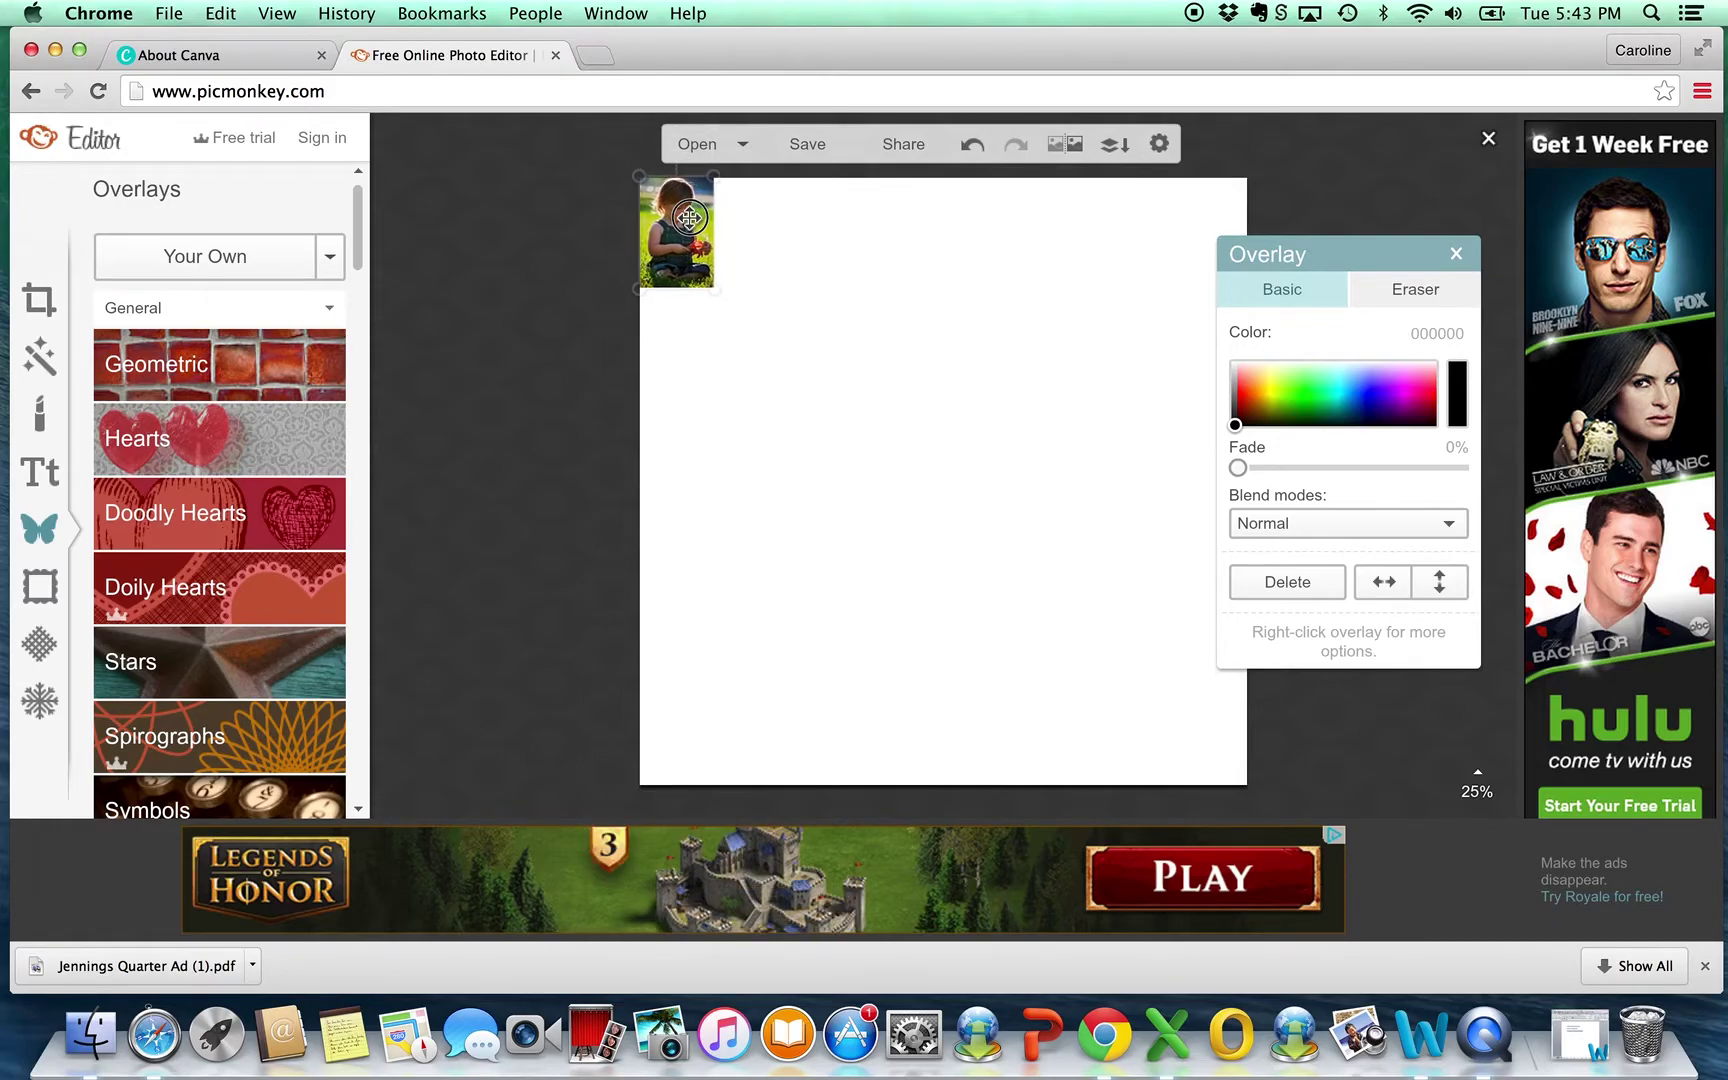
pyautogui.moveTo(713, 287); pyautogui.dragTo(1110, 791)
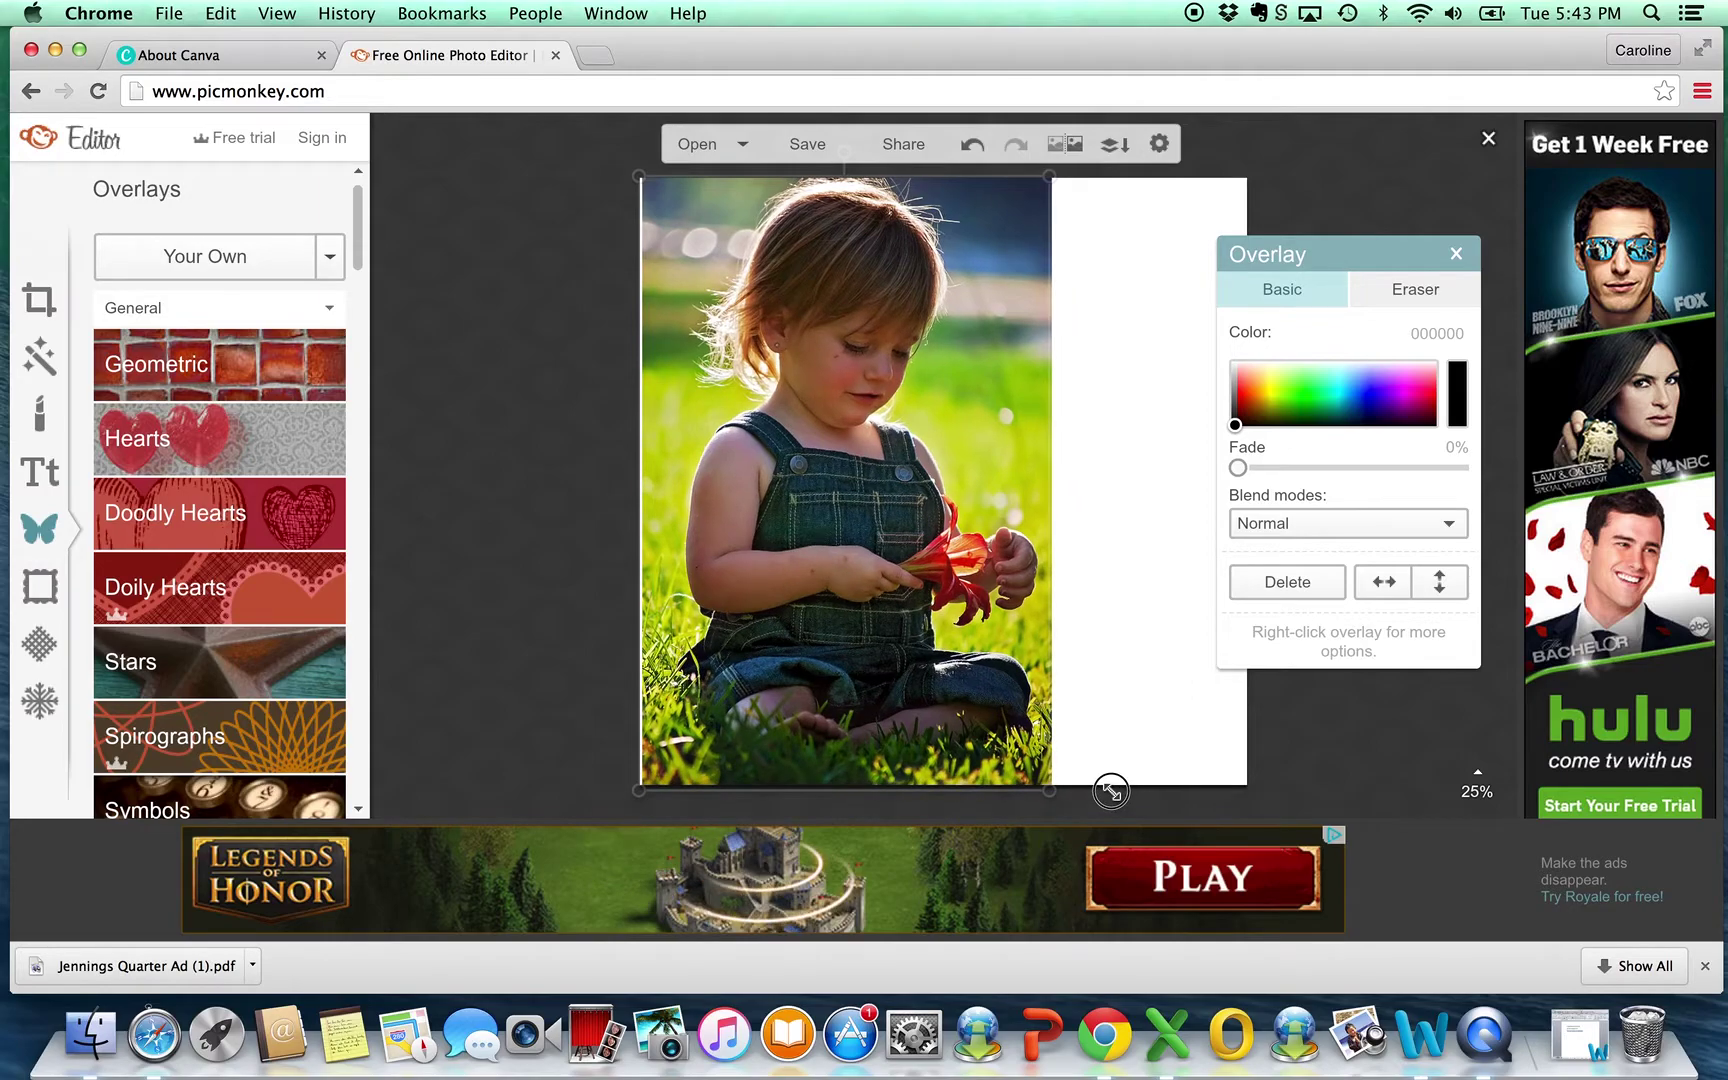
pyautogui.moveTo(836, 517)
pyautogui.mouseDown()
pyautogui.moveTo(802, 517)
pyautogui.moveTo(820, 509)
pyautogui.mouseUp()
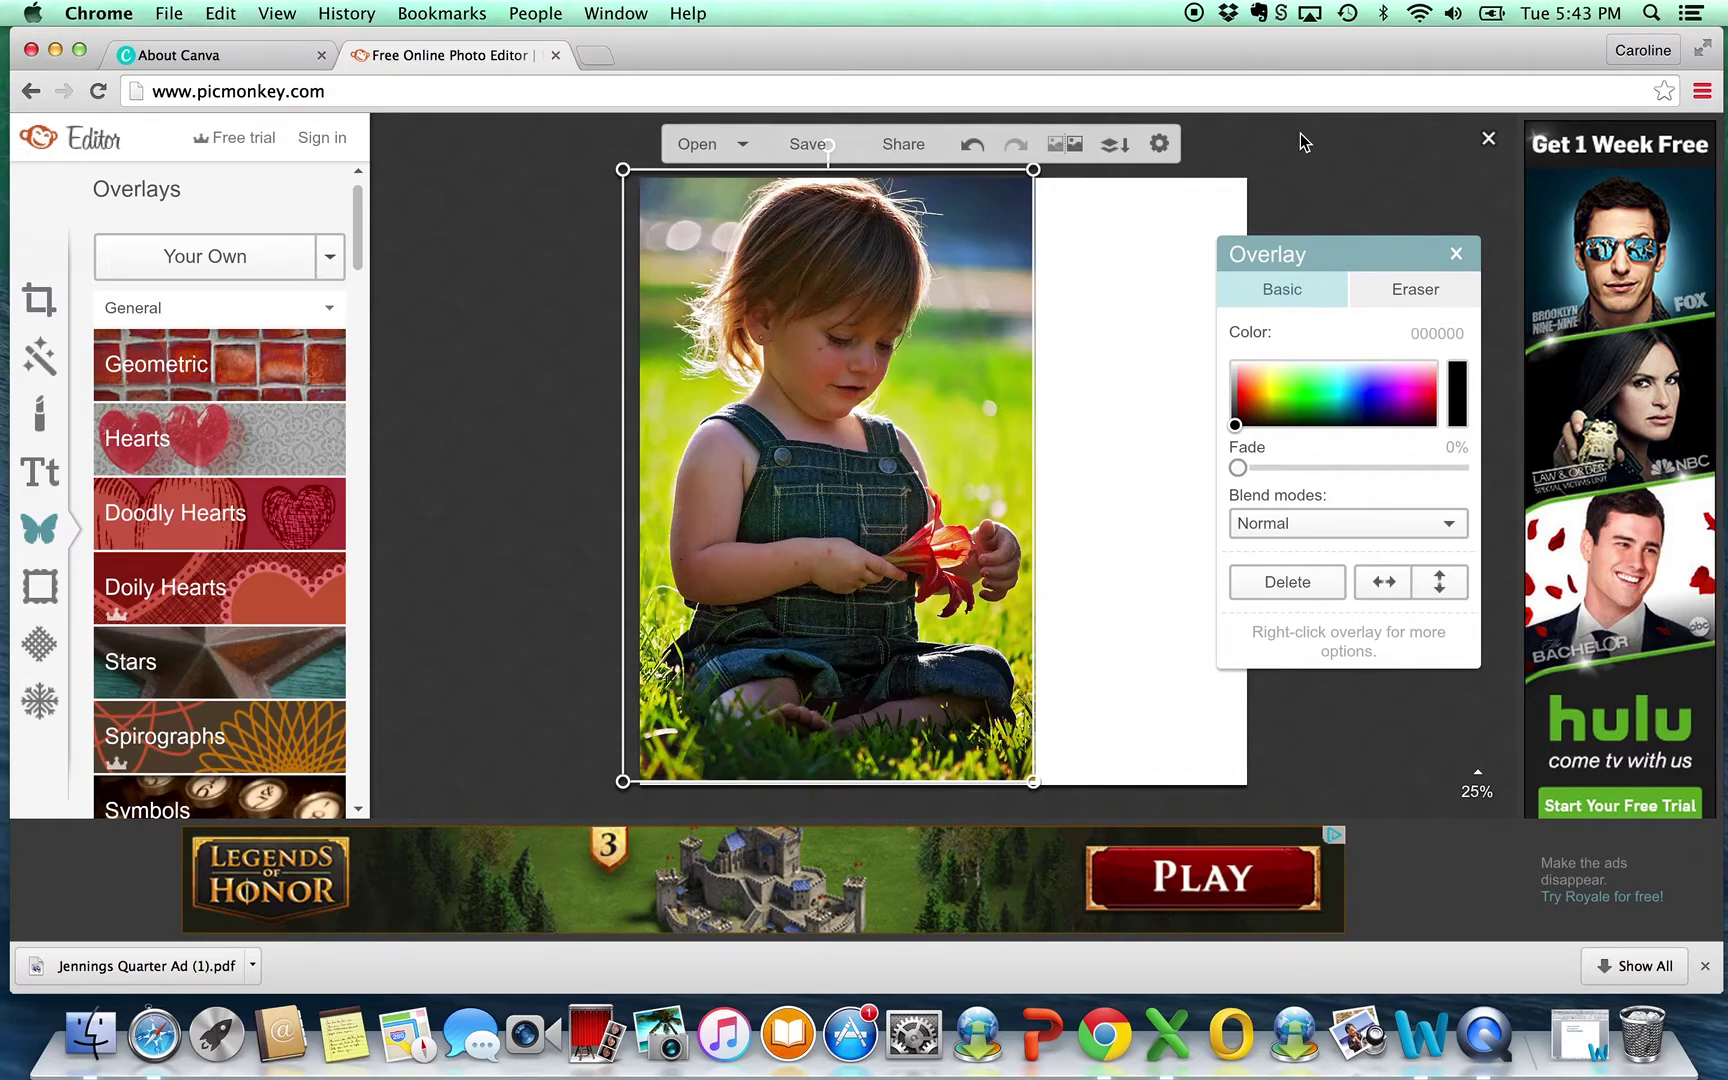
pyautogui.click(1490, 140)
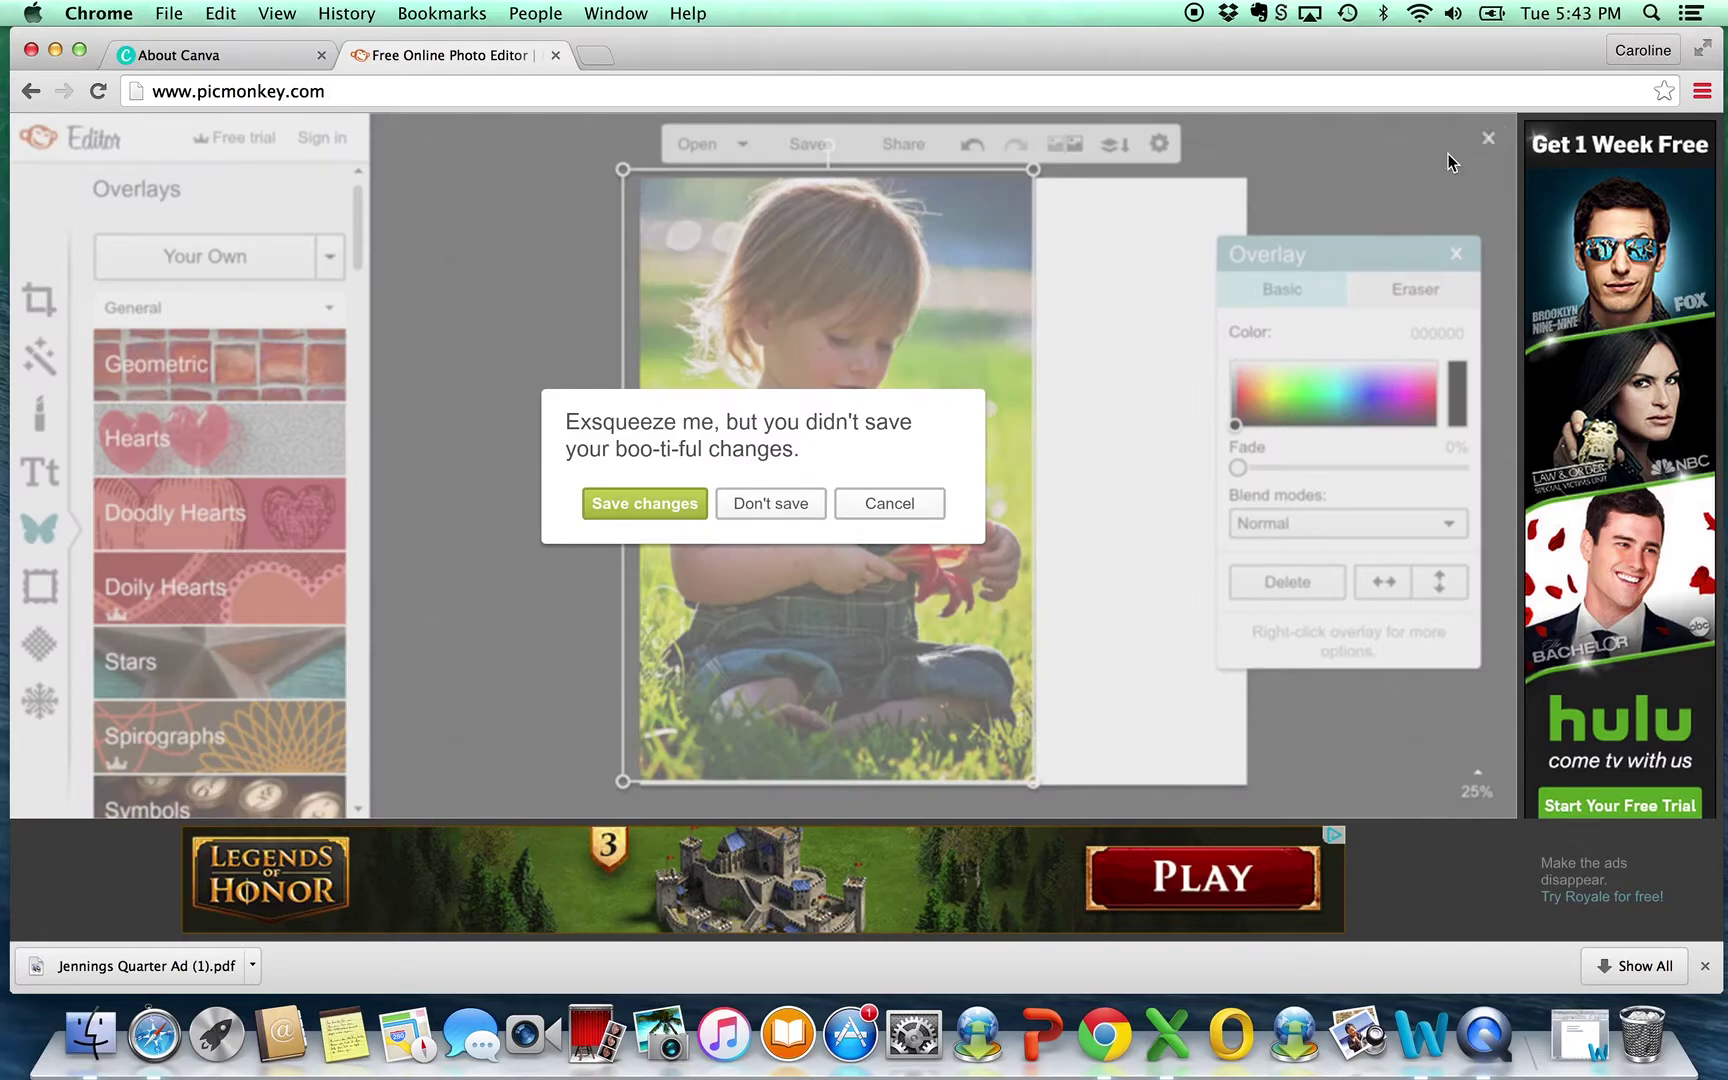
pyautogui.click(758, 509)
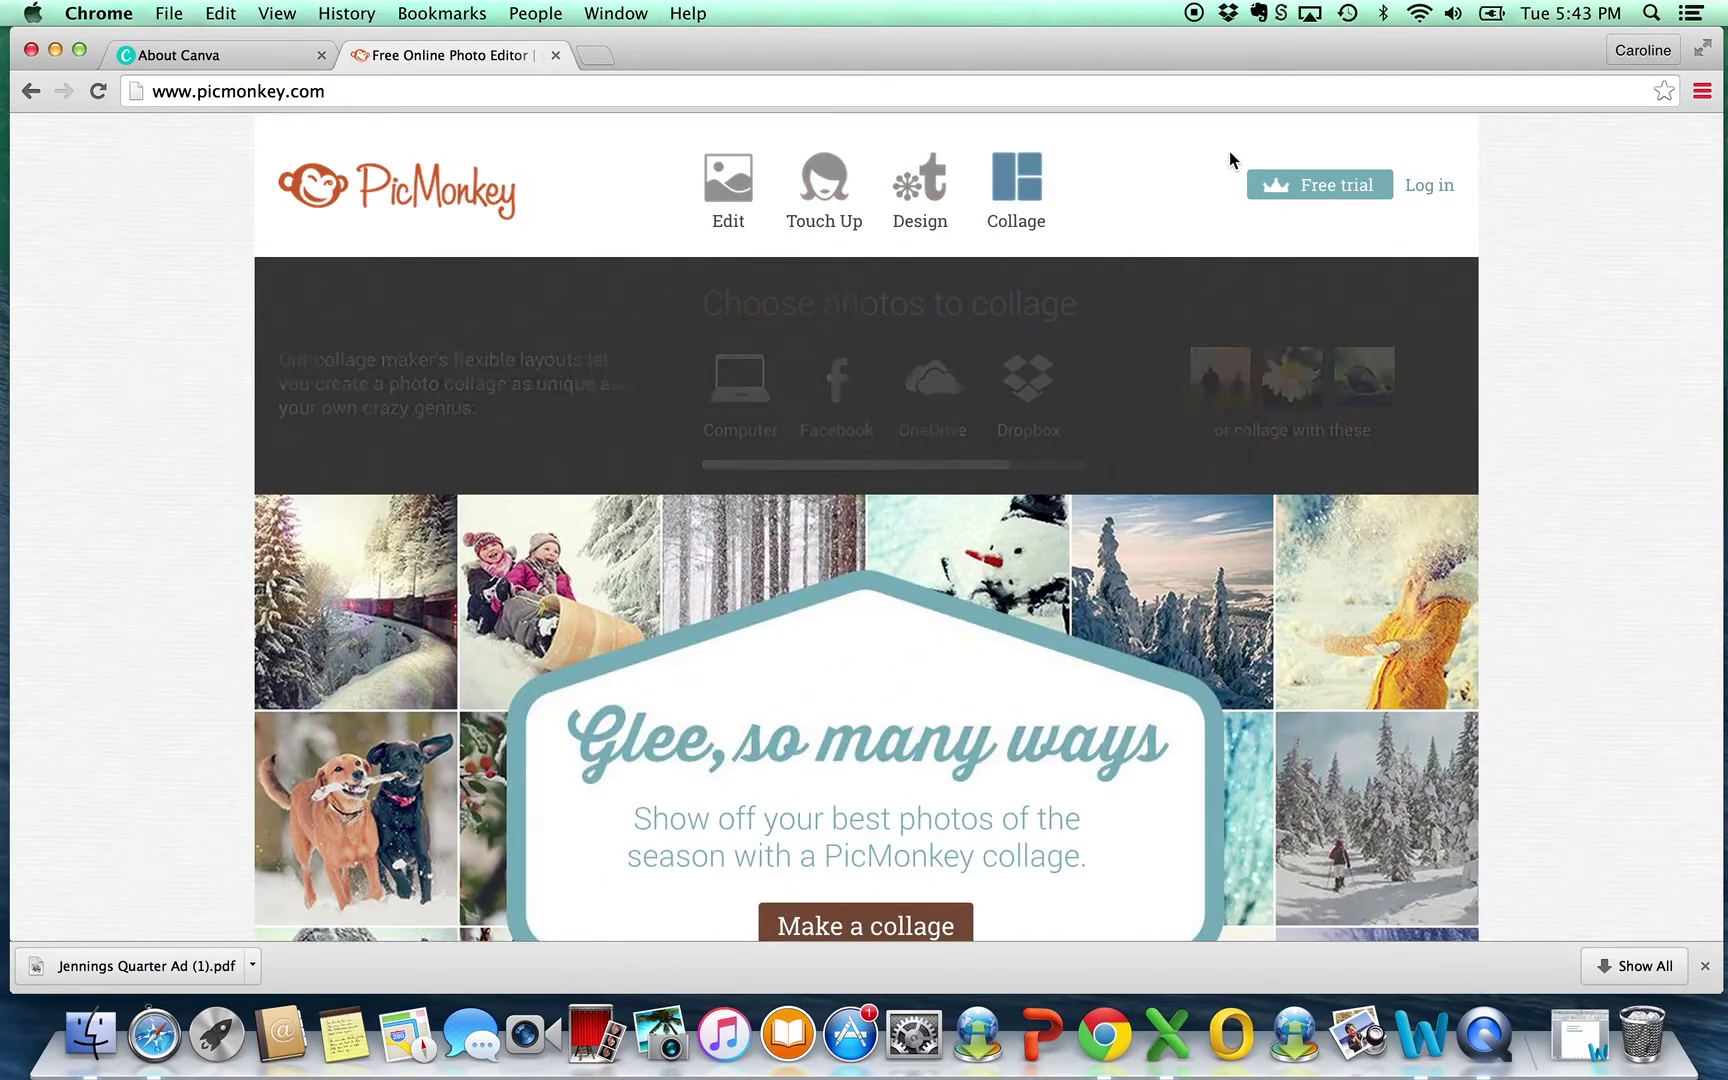
pyautogui.click(728, 195)
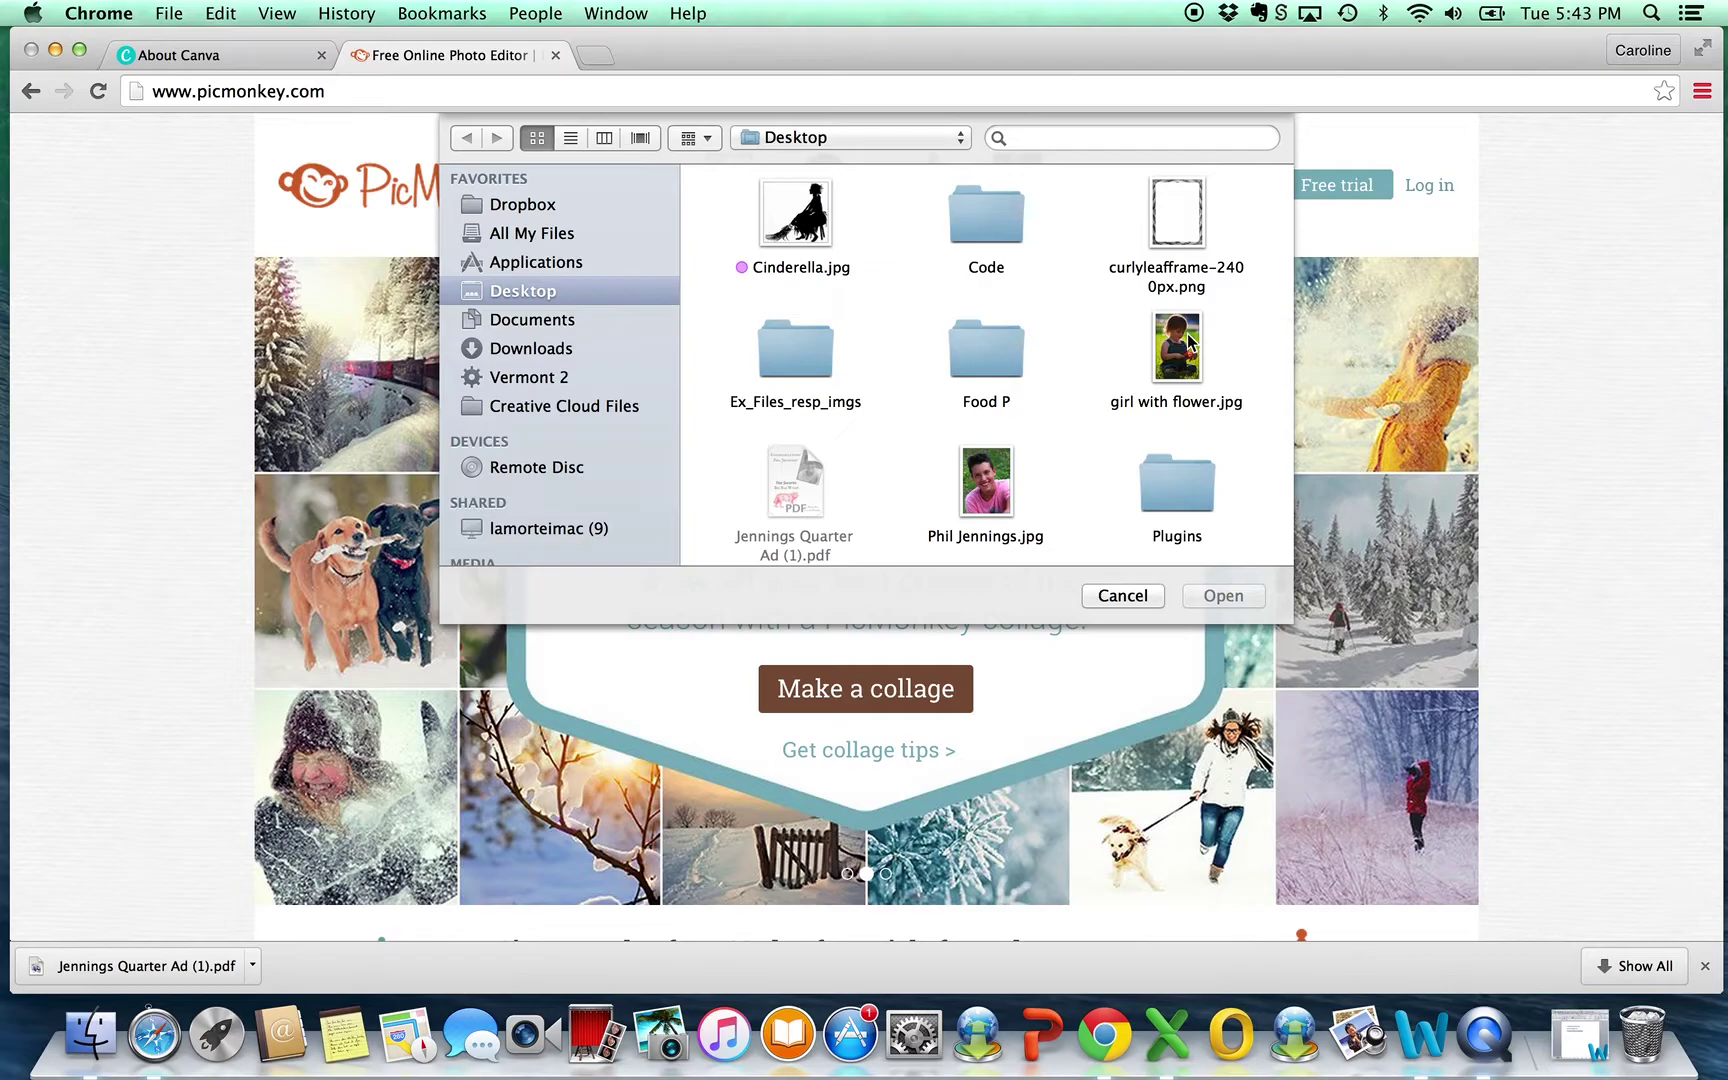
pyautogui.click(1188, 392)
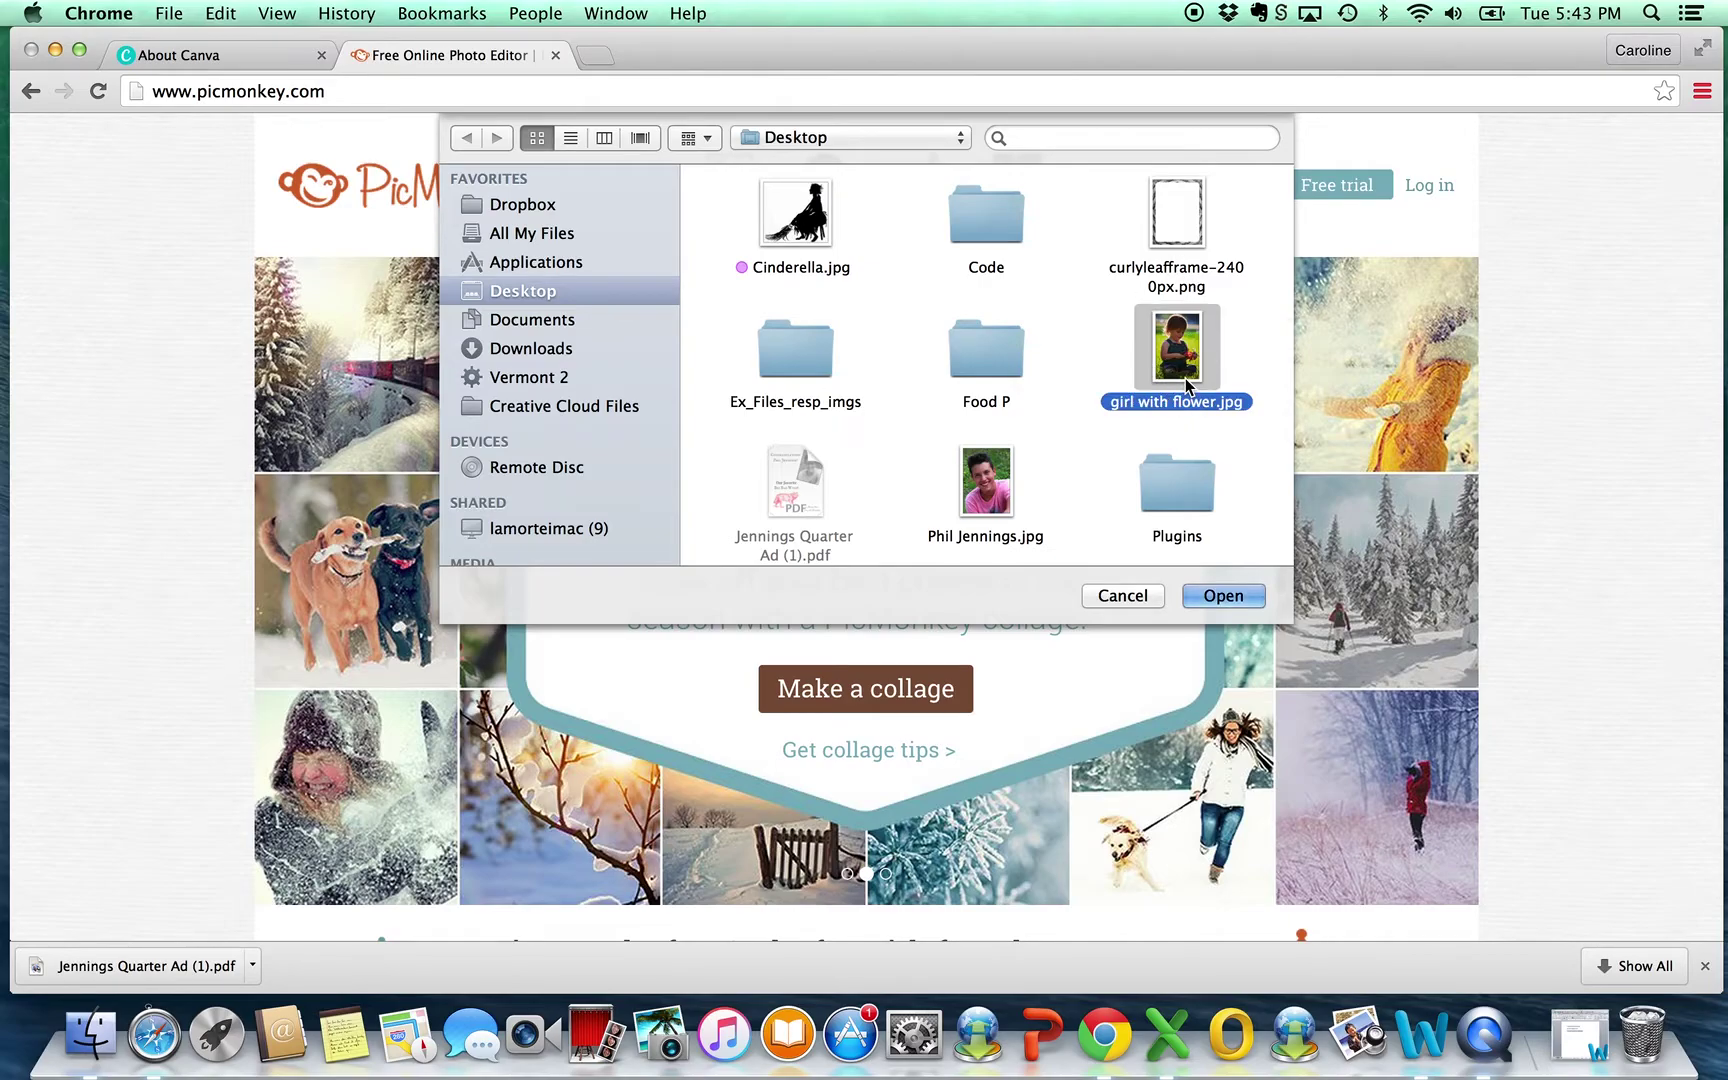
pyautogui.click(1137, 600)
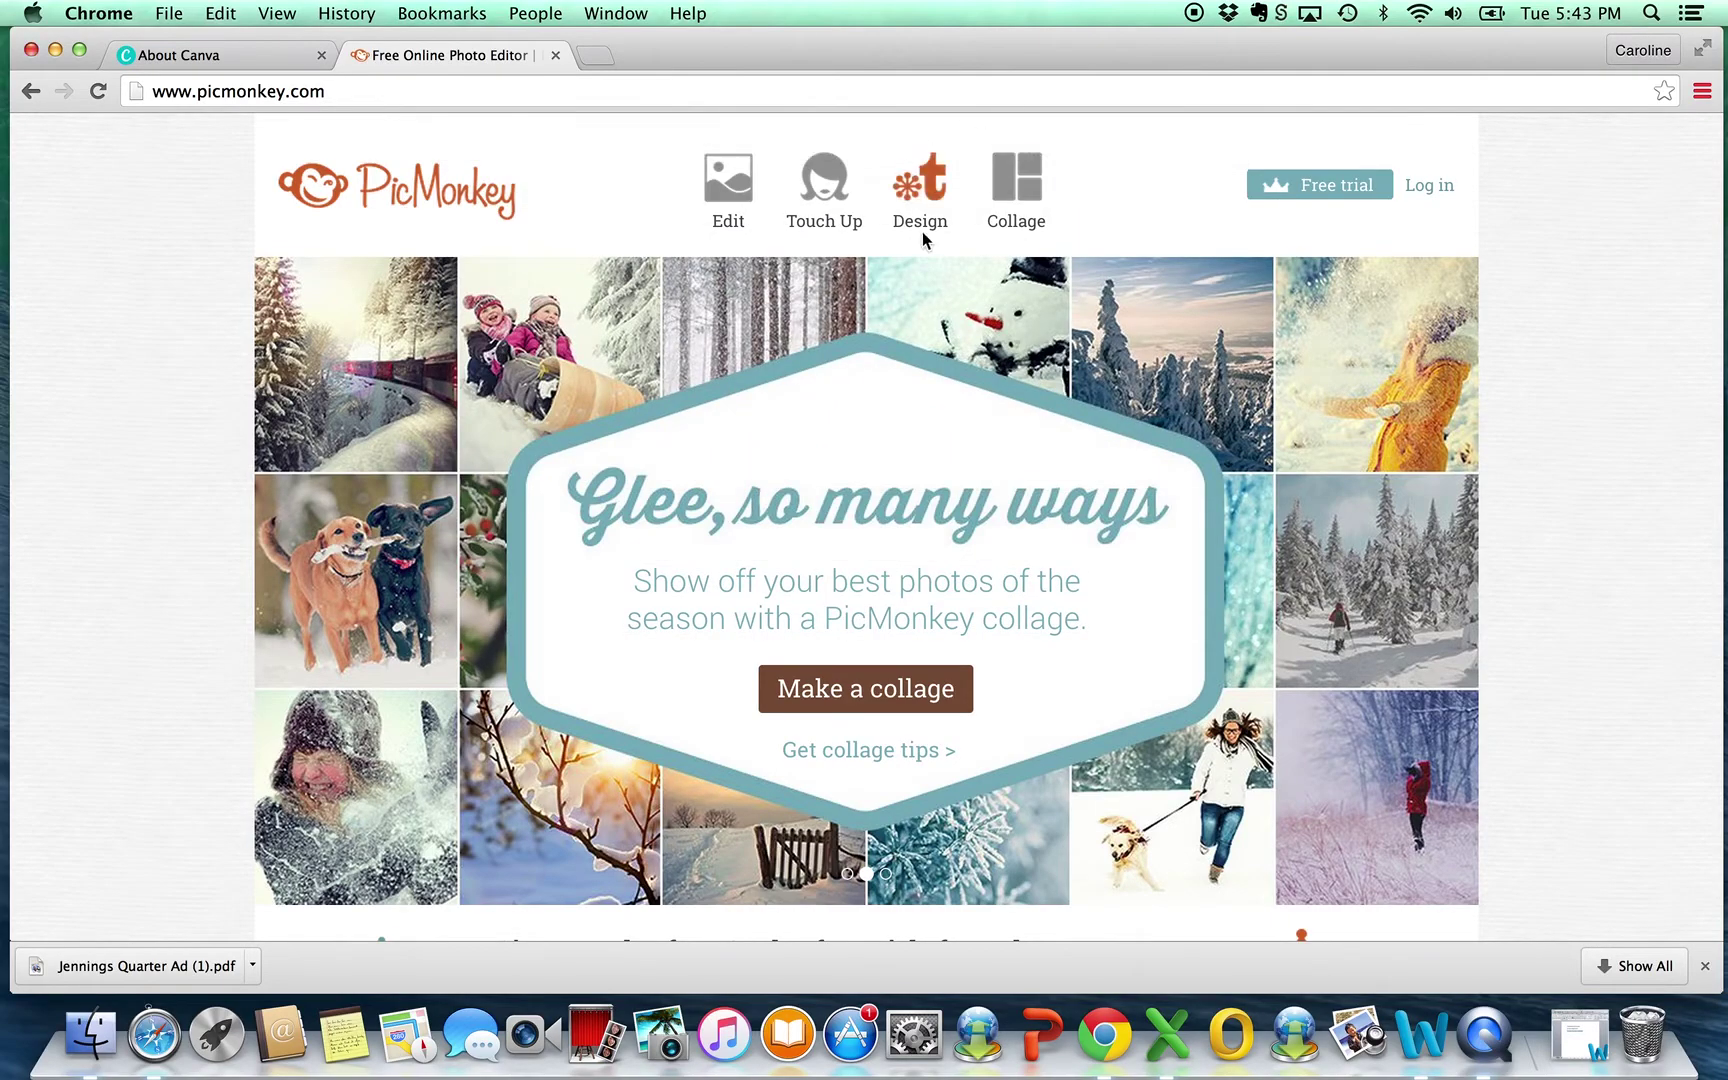
pyautogui.moveTo(926, 205)
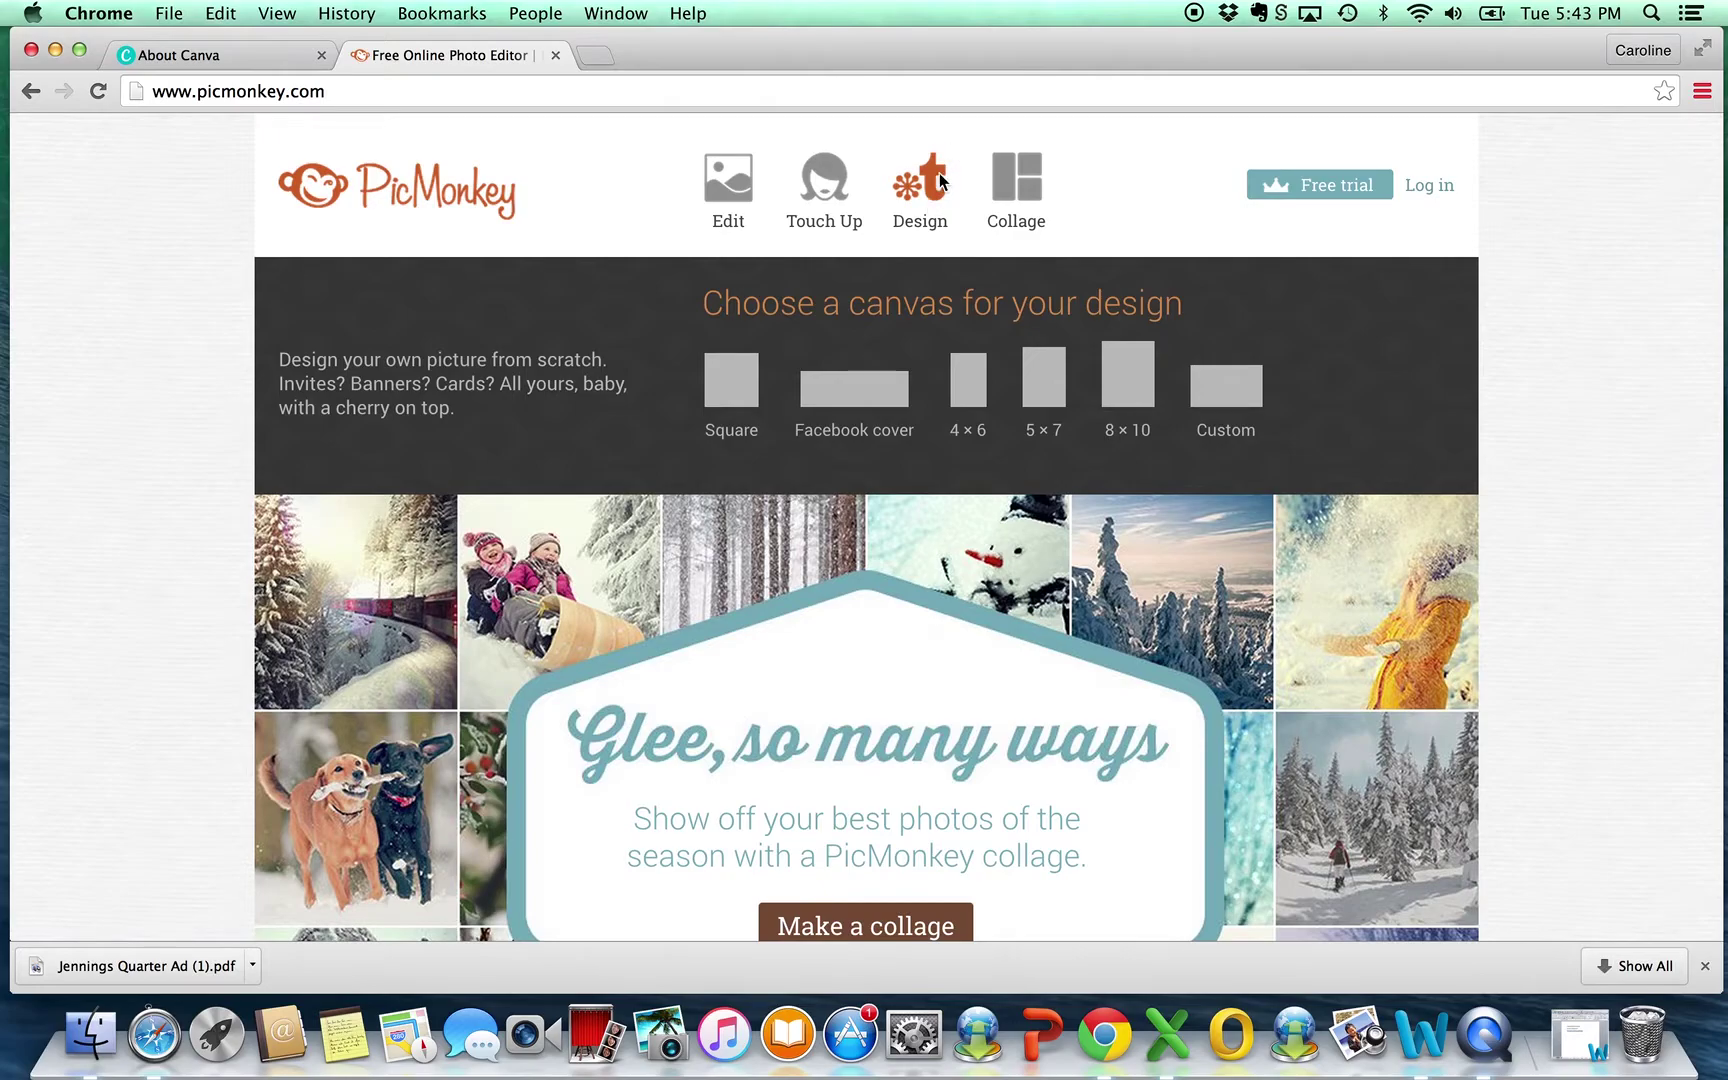
# Open girl with flower.jpg from the Desktop folder for editing, using the King Kong image setting
pyautogui.click(712, 204)
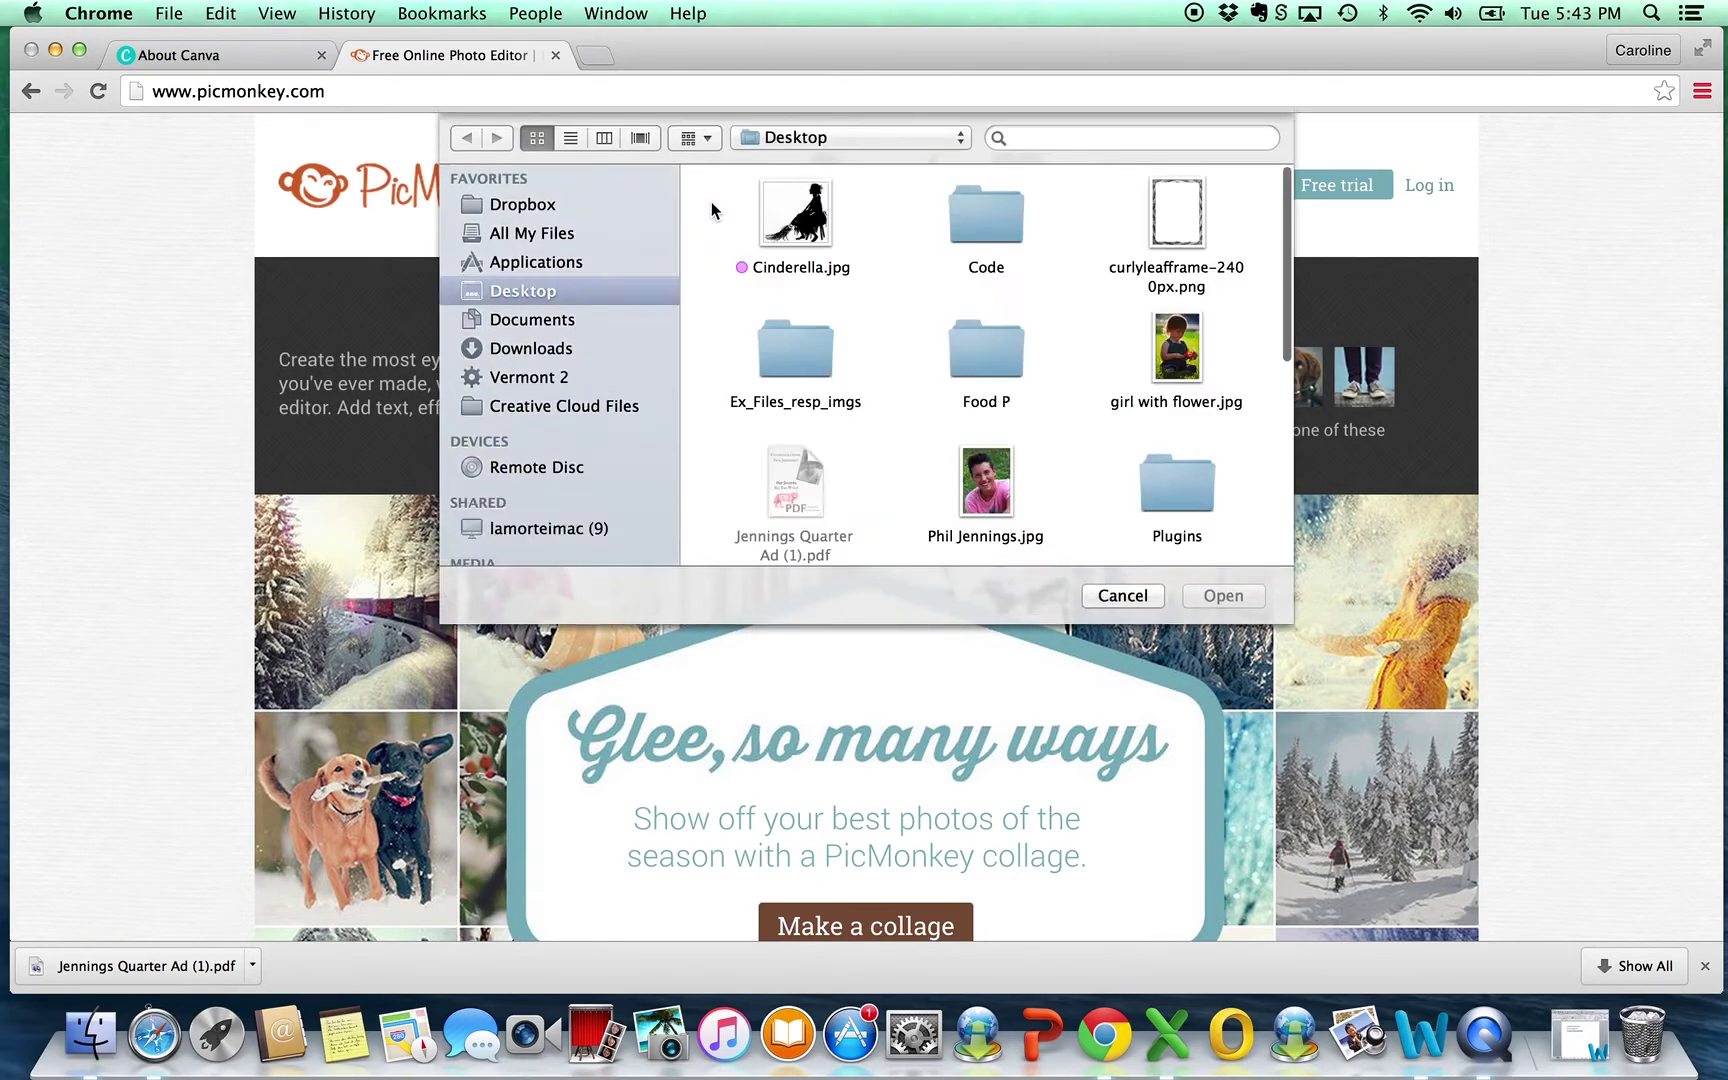
pyautogui.click(1189, 360)
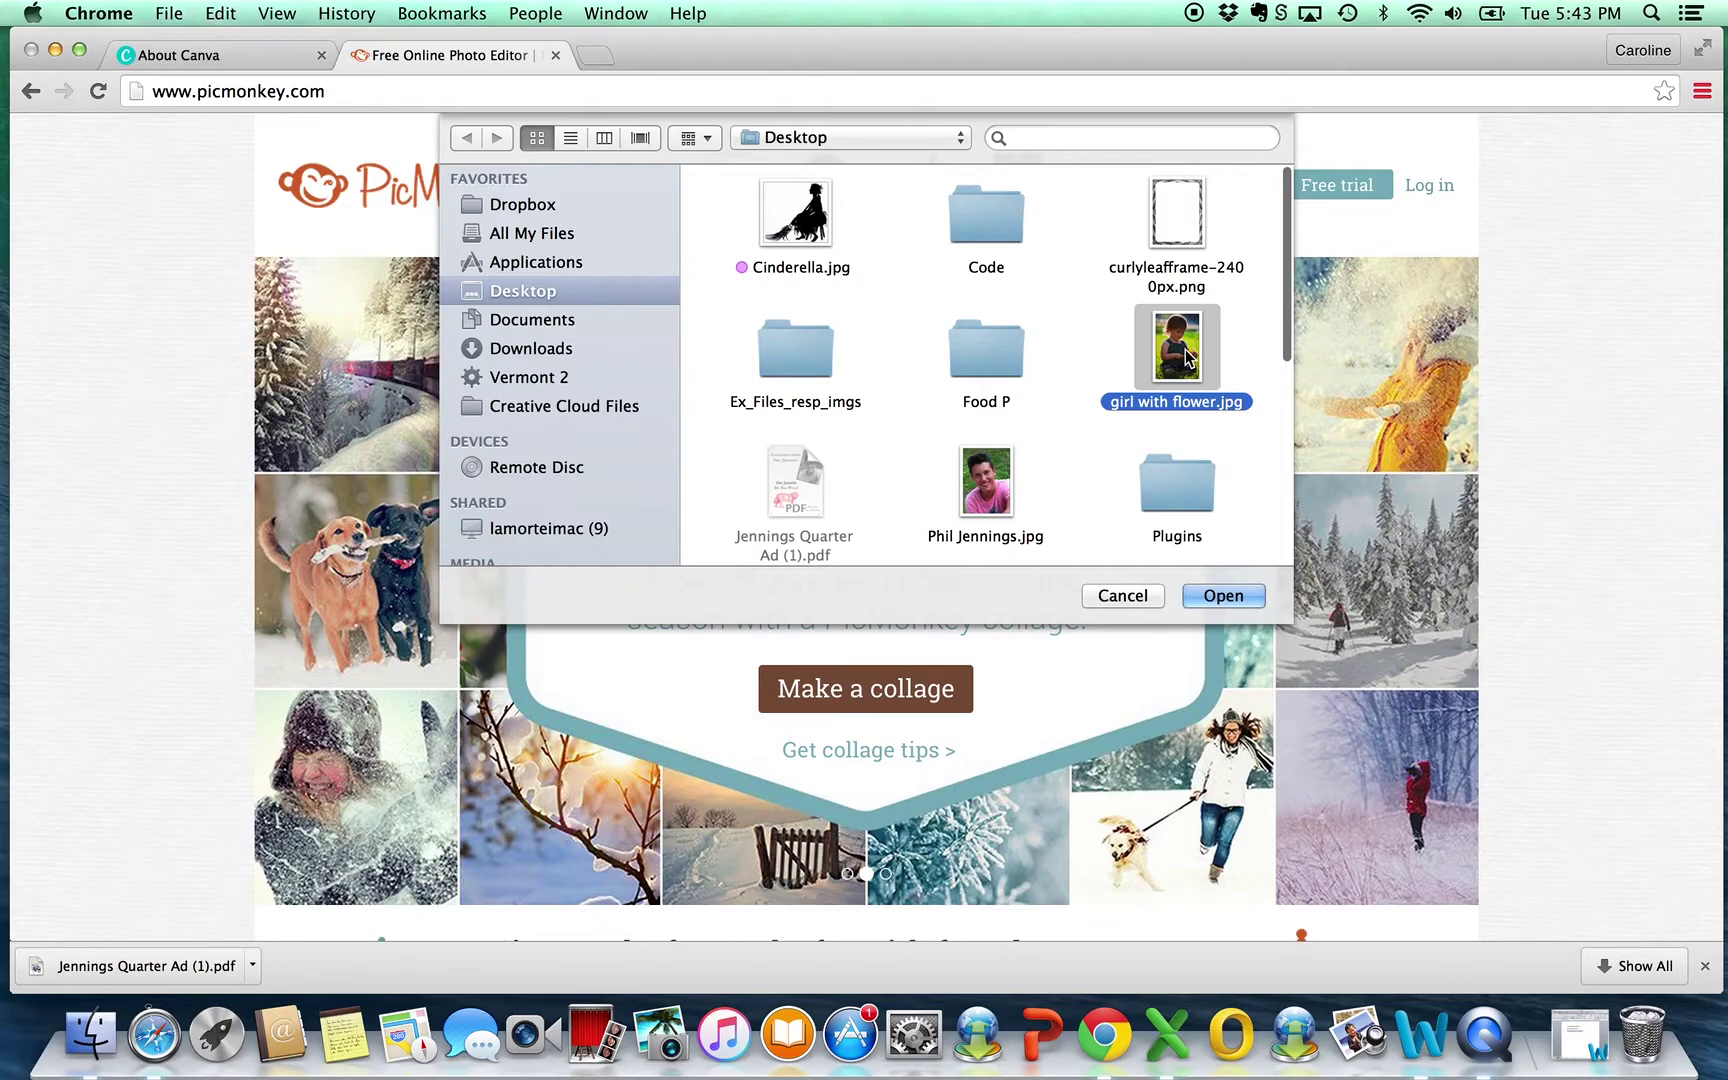
pyautogui.click(1238, 605)
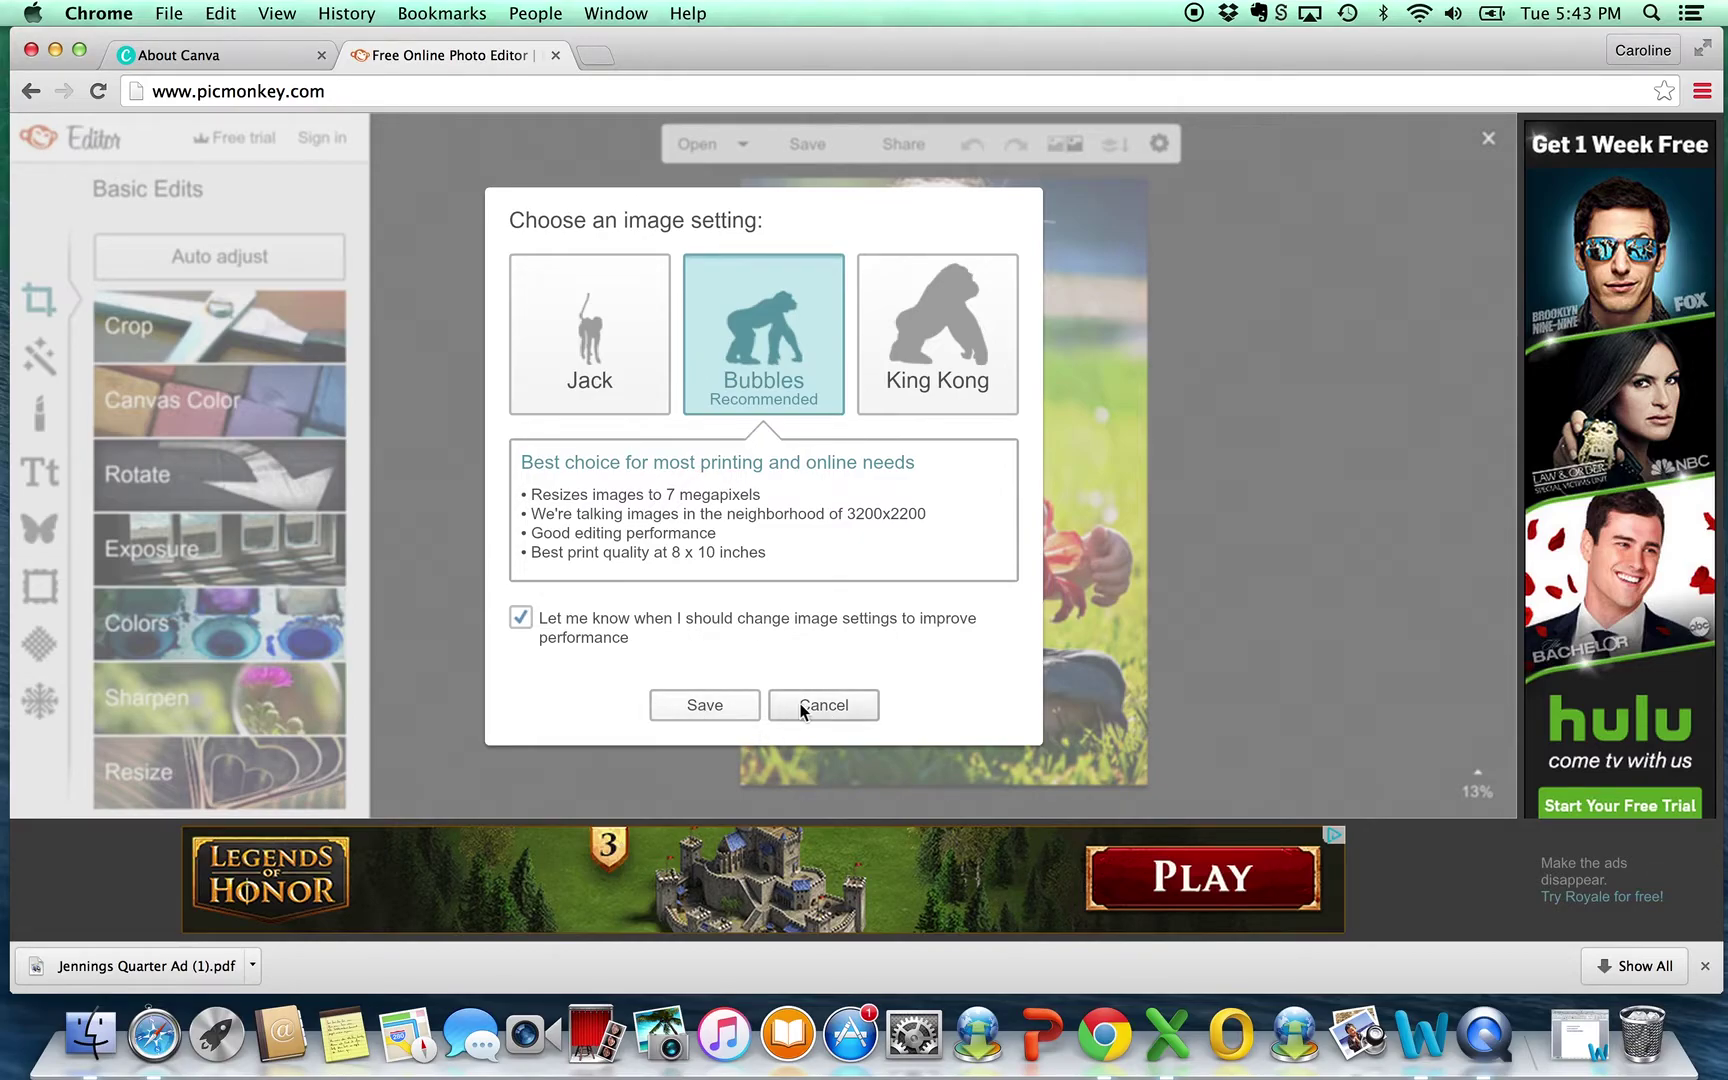
pyautogui.click(955, 366)
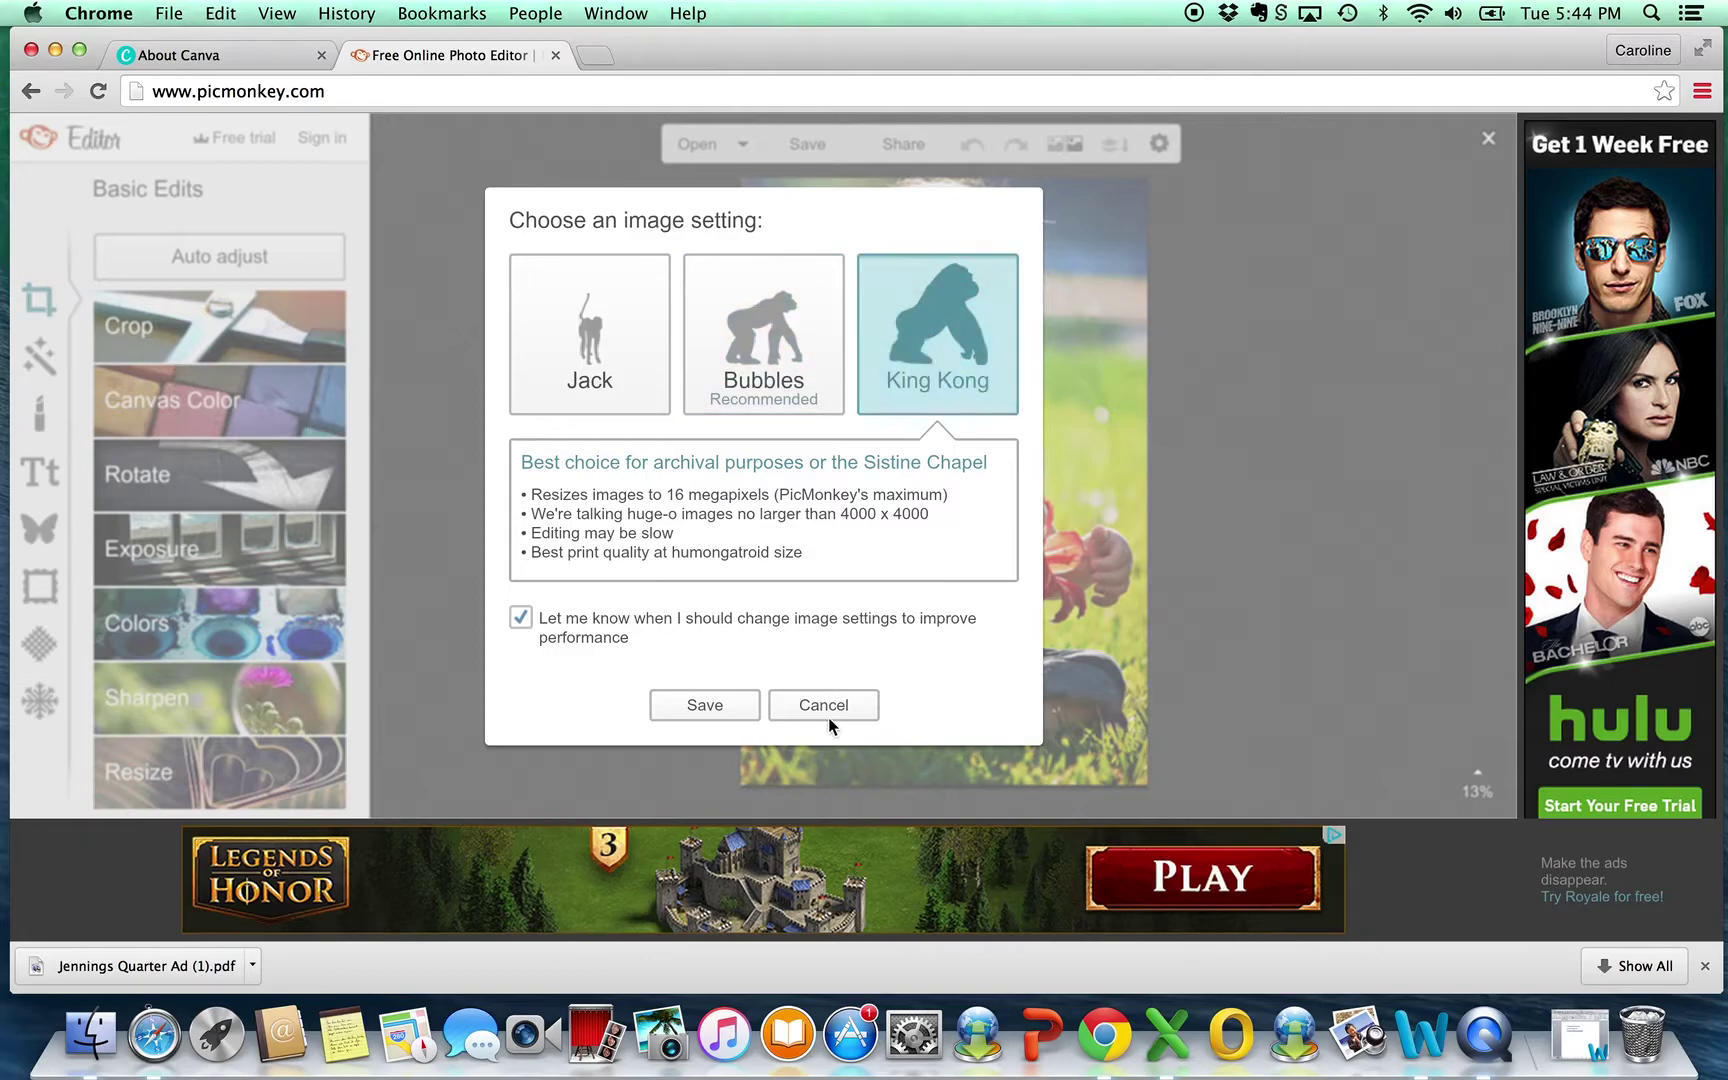
pyautogui.click(732, 703)
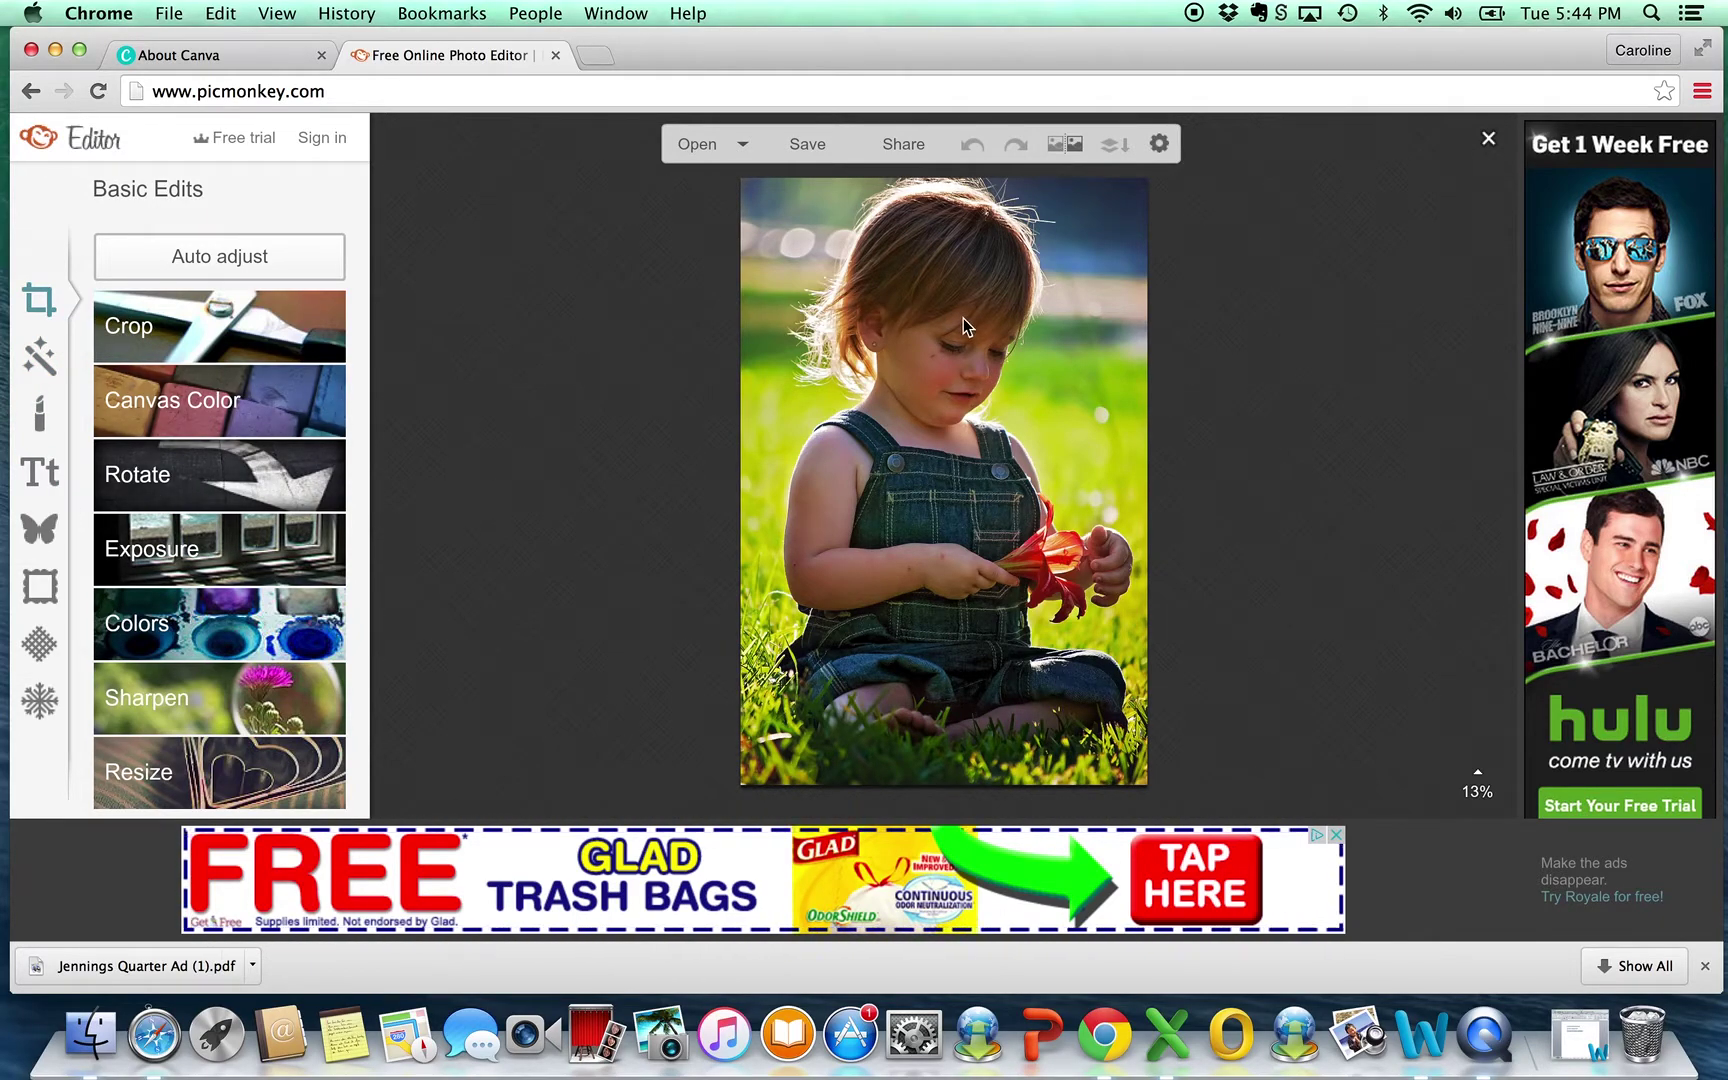
# Add the basic Black and White effect to the whole girl photo, leaving the Paint options closed
pyautogui.click(40, 369)
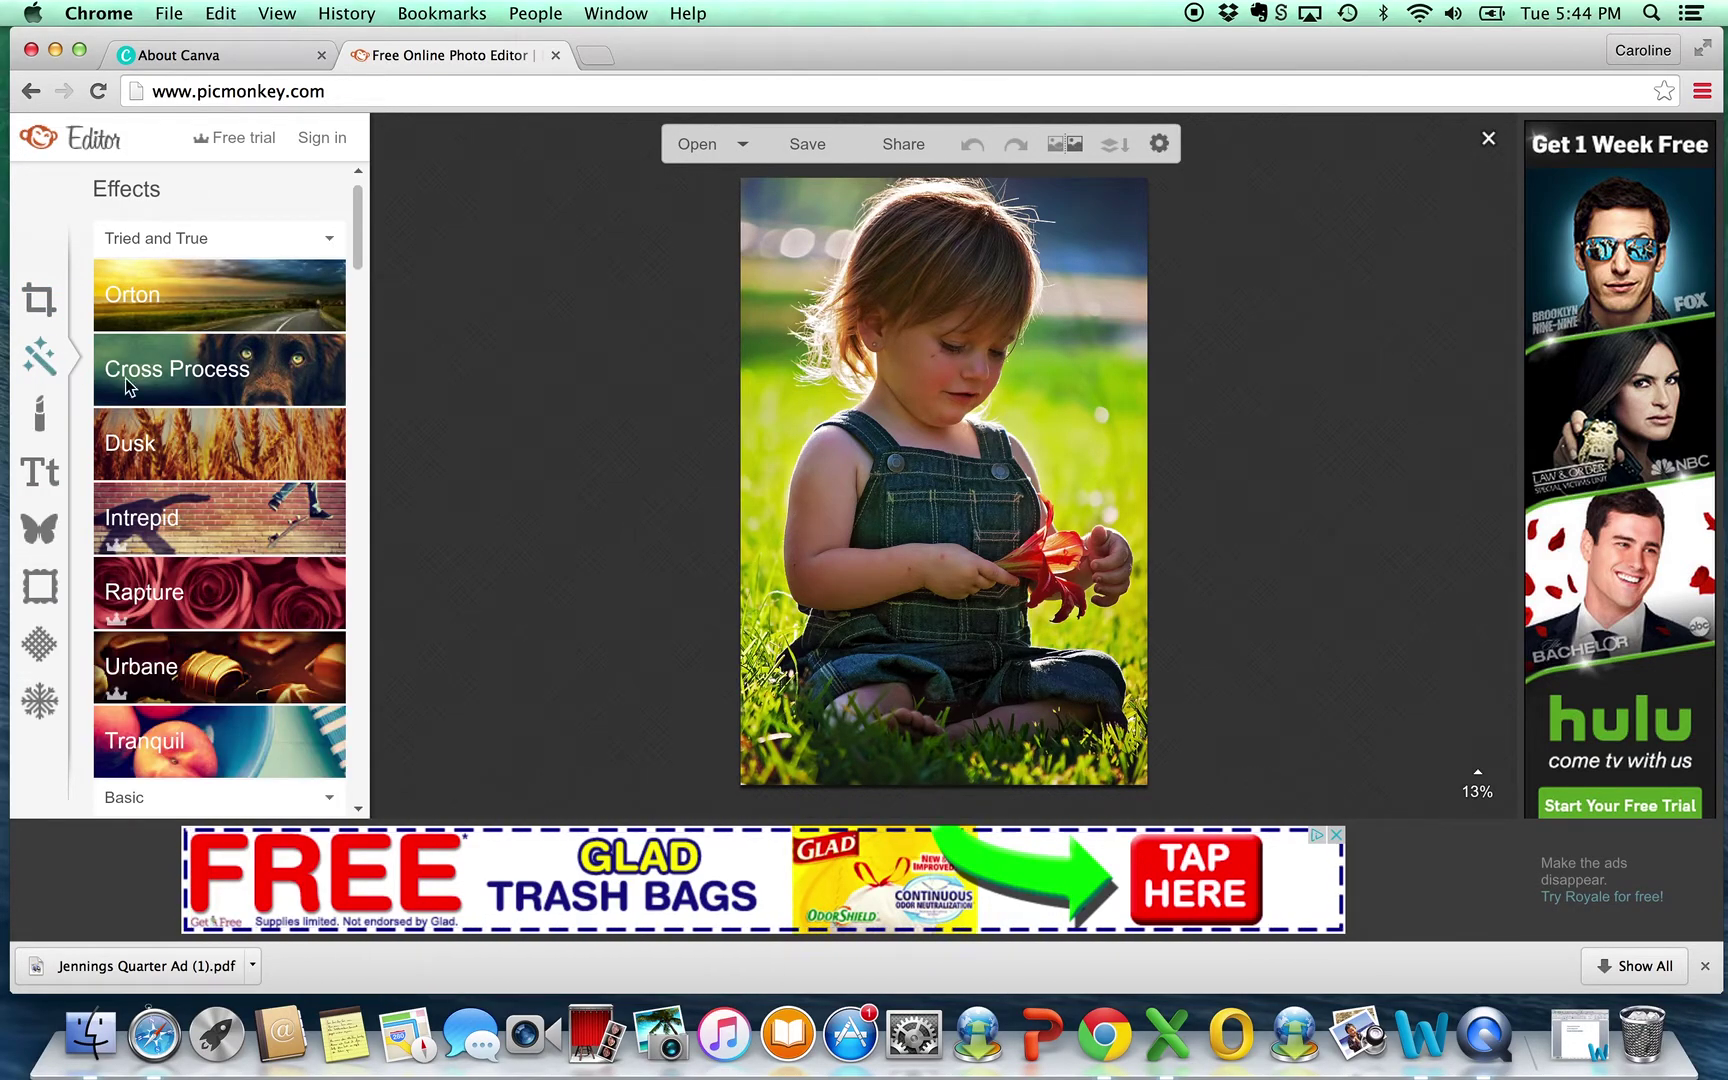
pyautogui.moveTo(353, 235); pyautogui.dragTo(357, 350)
pyautogui.click(167, 281)
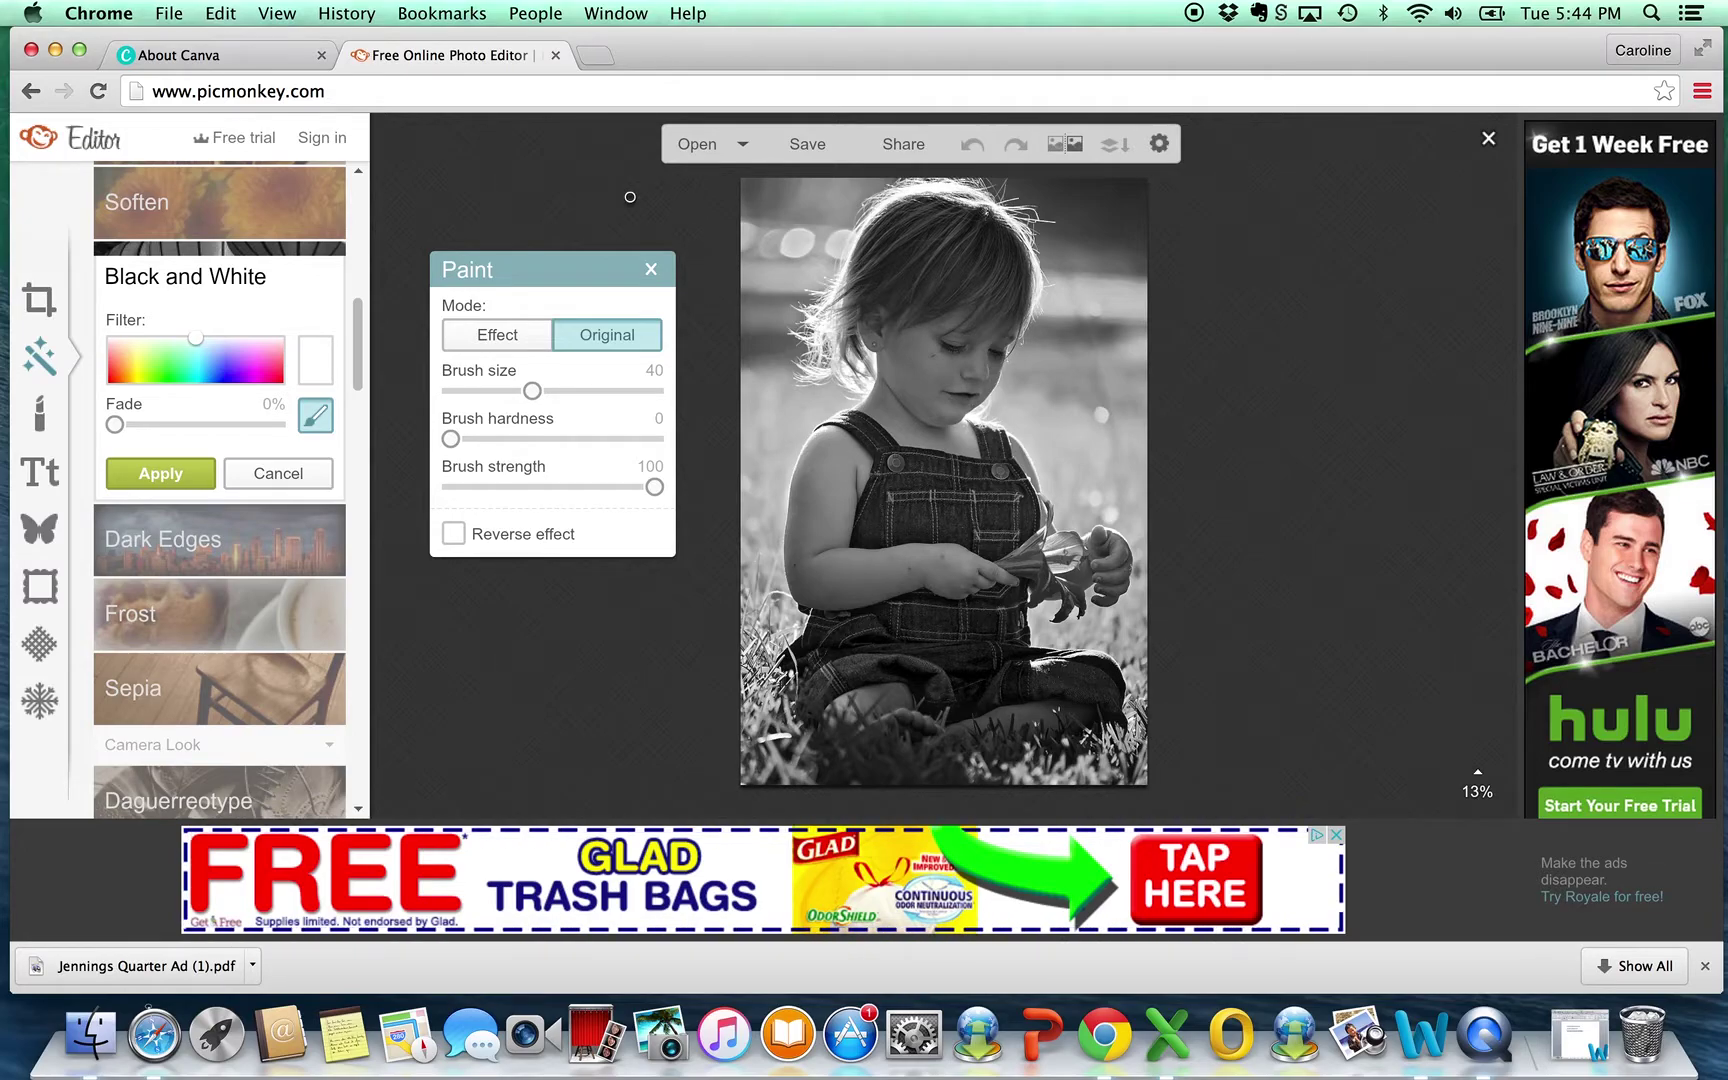
pyautogui.click(651, 269)
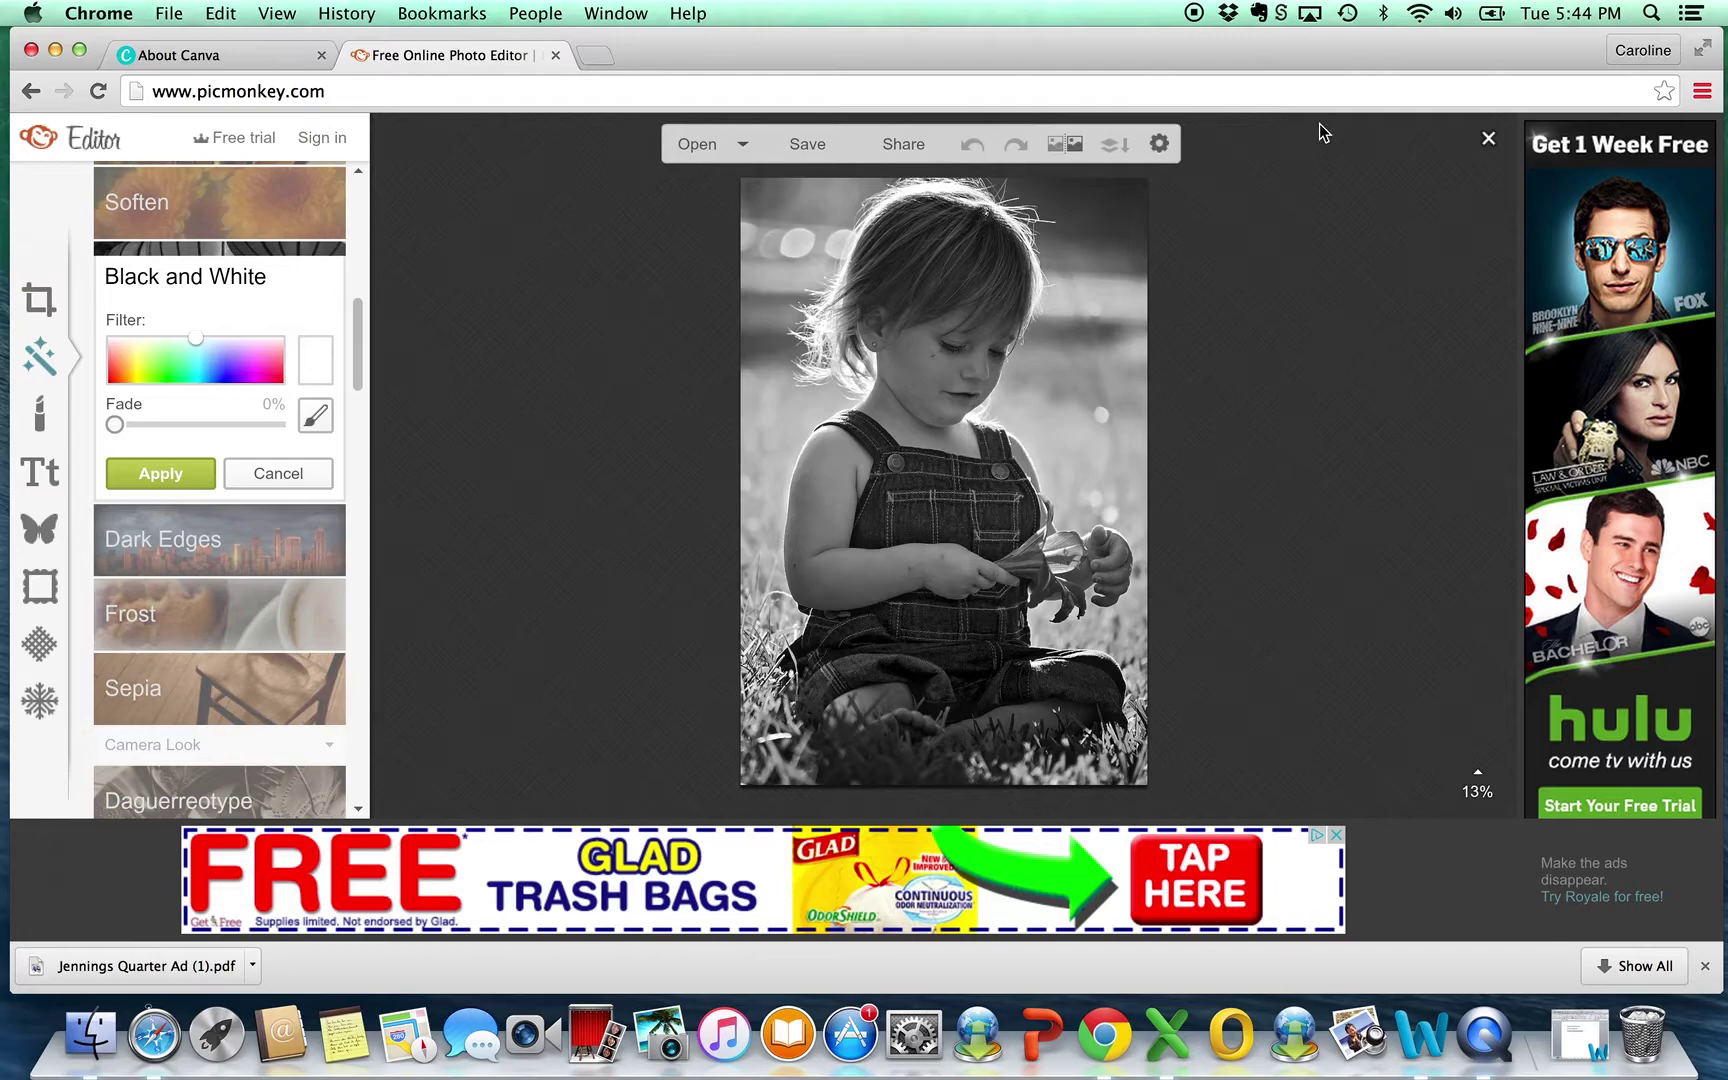
# Save the photo to the Desktop folder as a .jpg named girl with flower black and white, at Sean quality
pyautogui.click(808, 146)
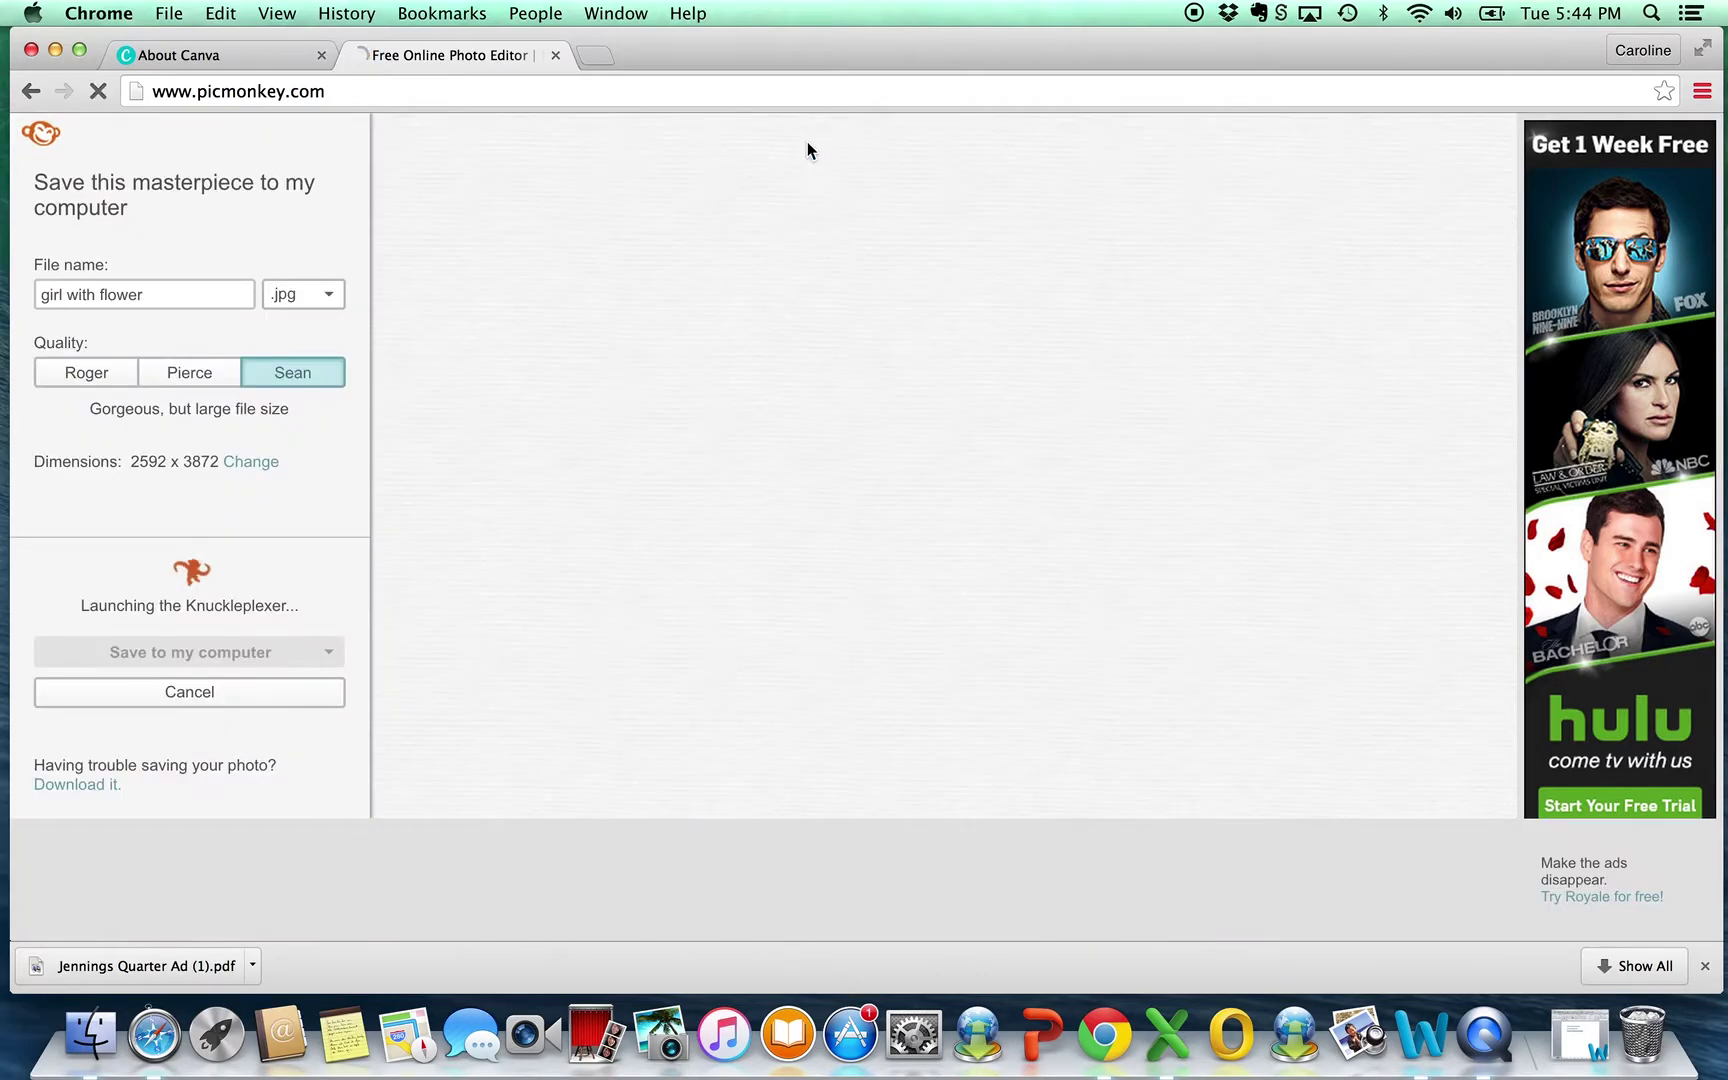
pyautogui.click(162, 293)
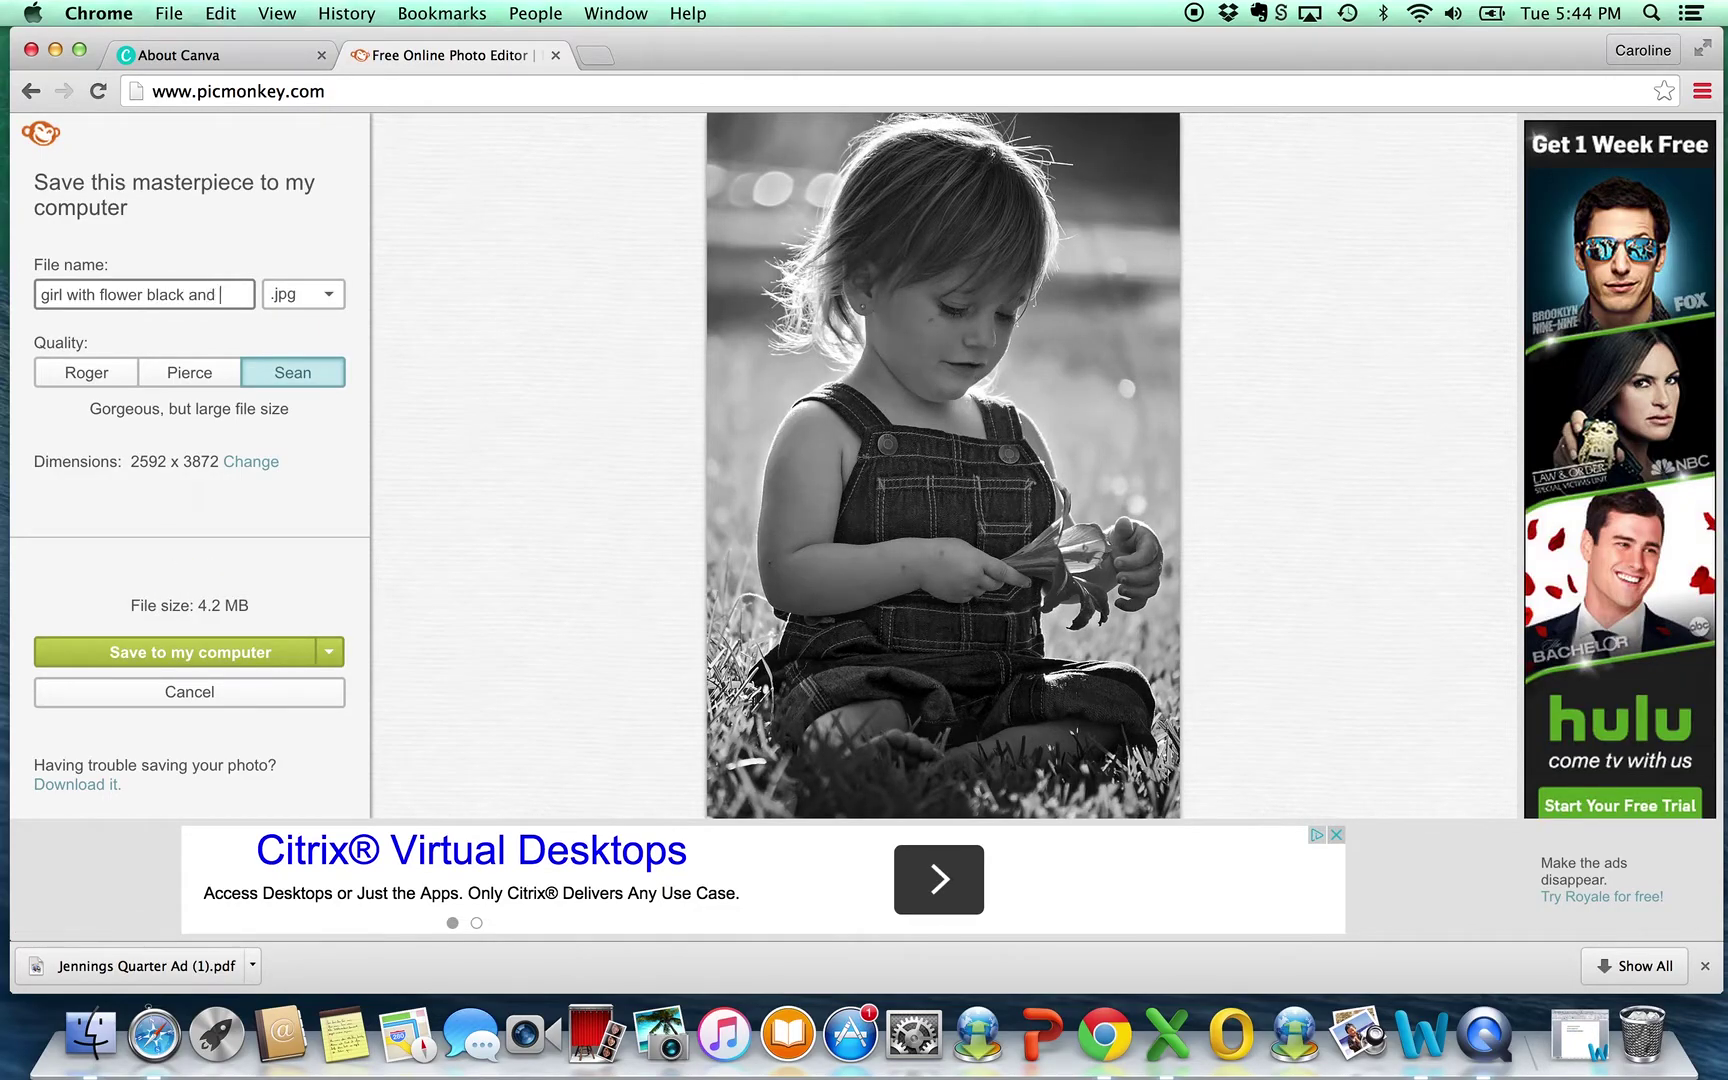
pyautogui.write('black and white')
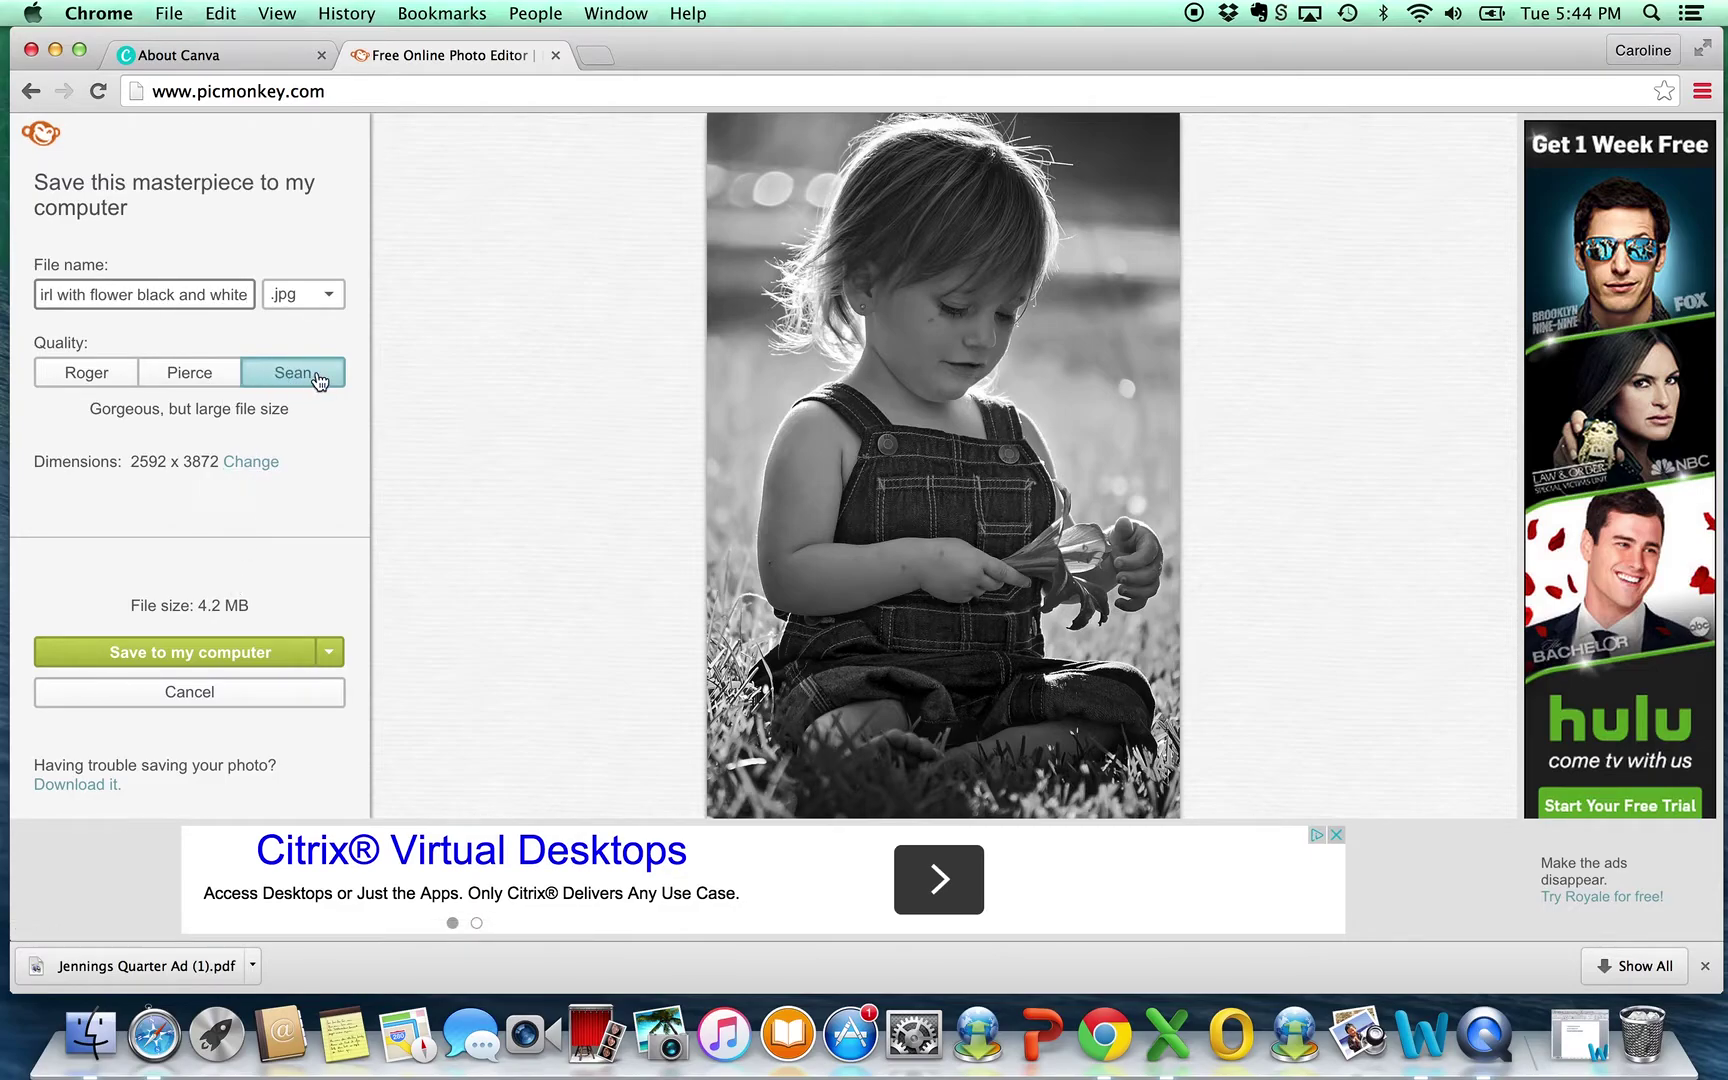
pyautogui.click(214, 662)
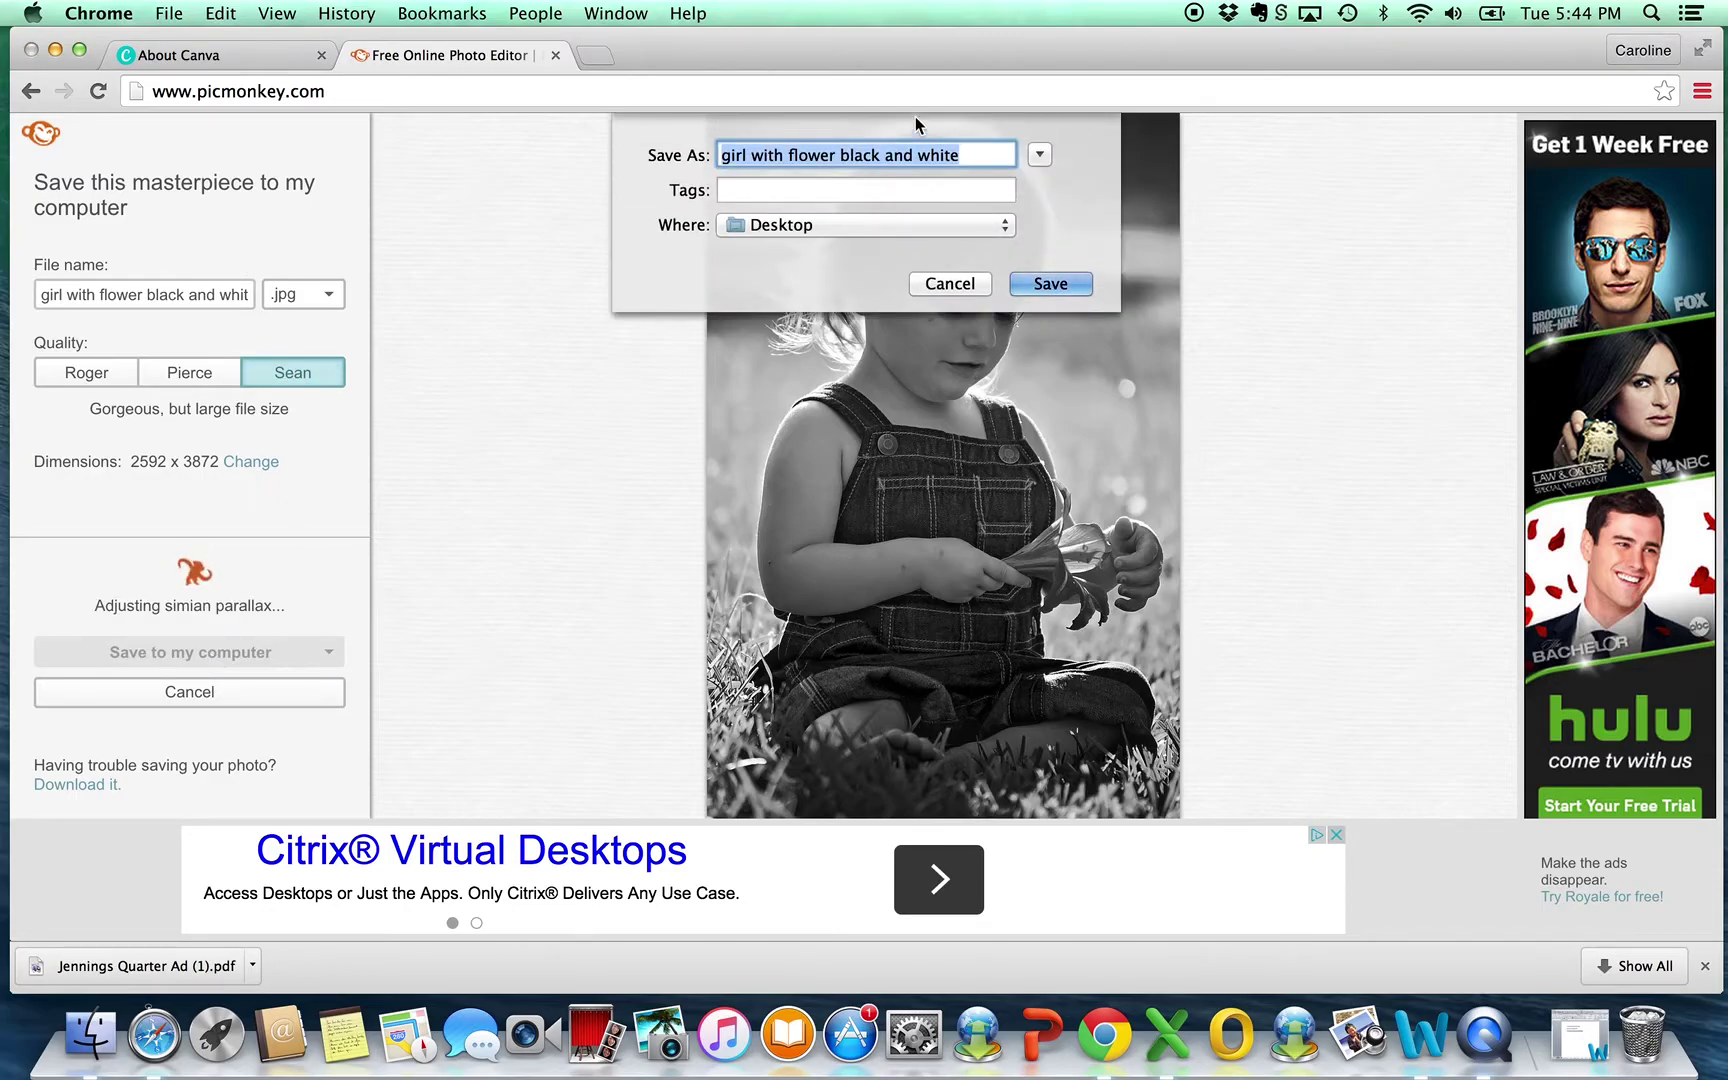
pyautogui.click(1050, 283)
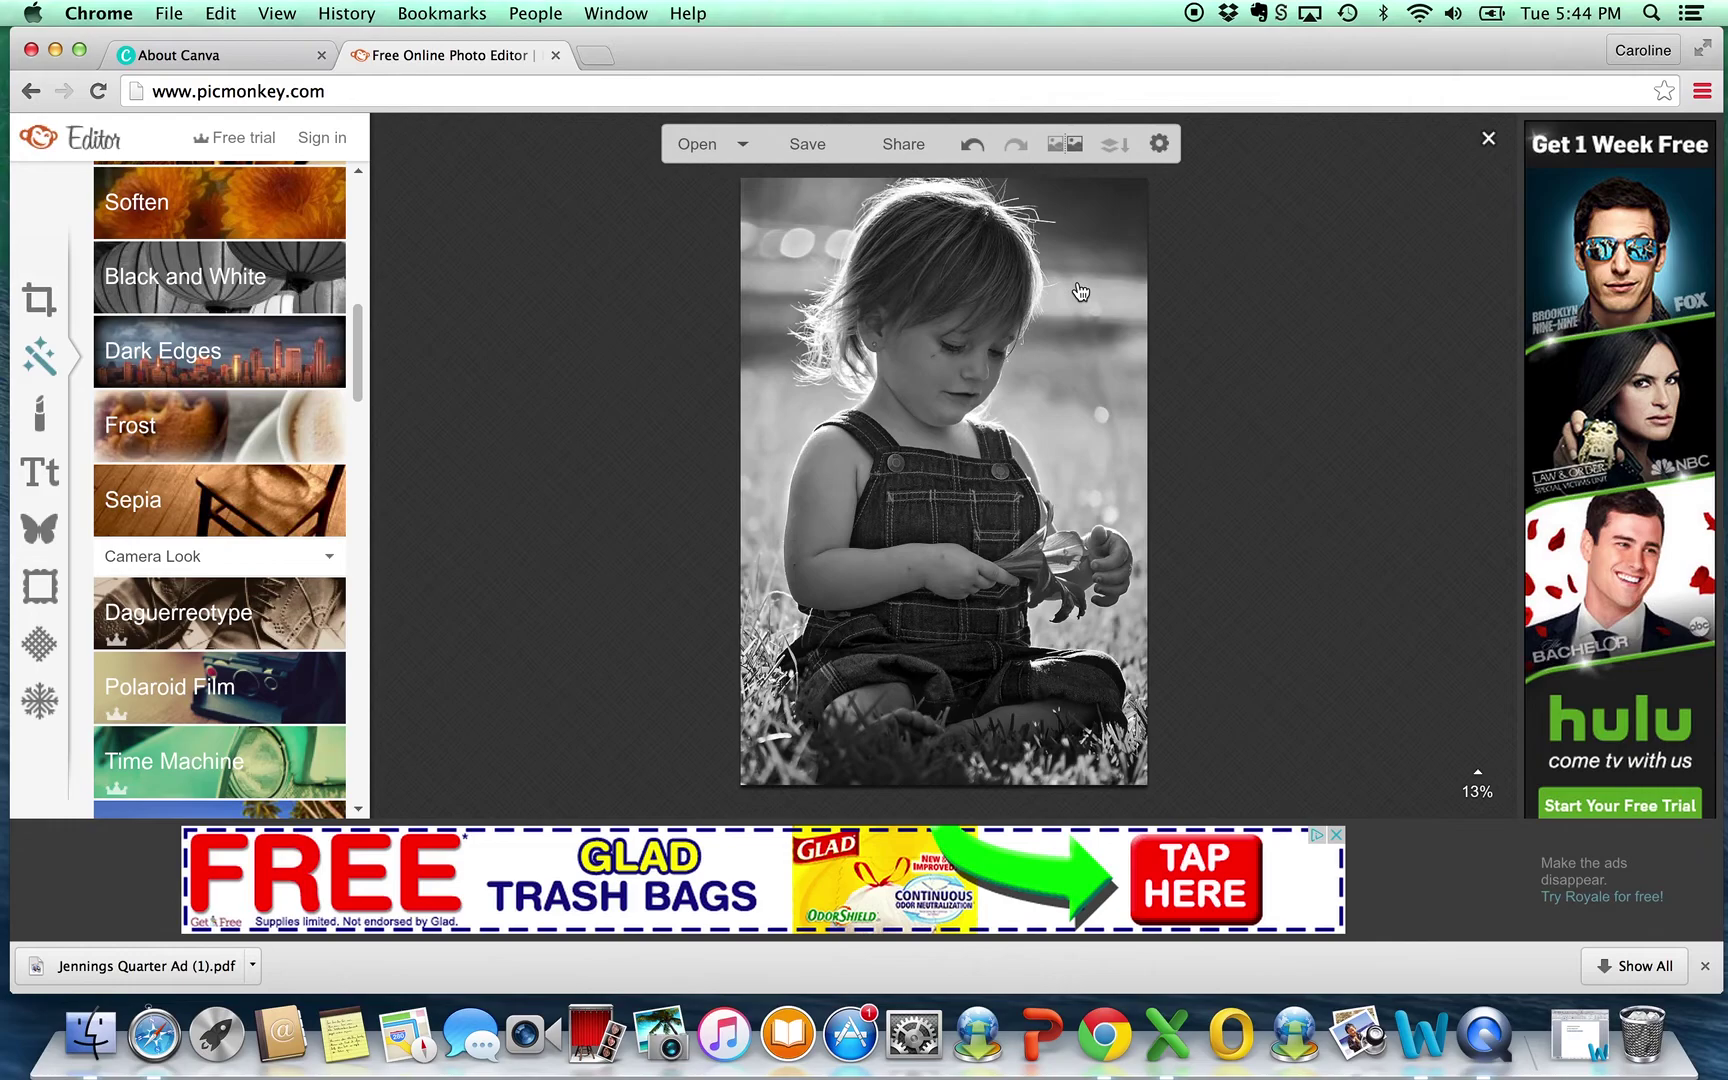
# Close the photo, start a blank white design canvas and add girl with flower black and white.jpg as a custom overlay
pyautogui.click(1489, 141)
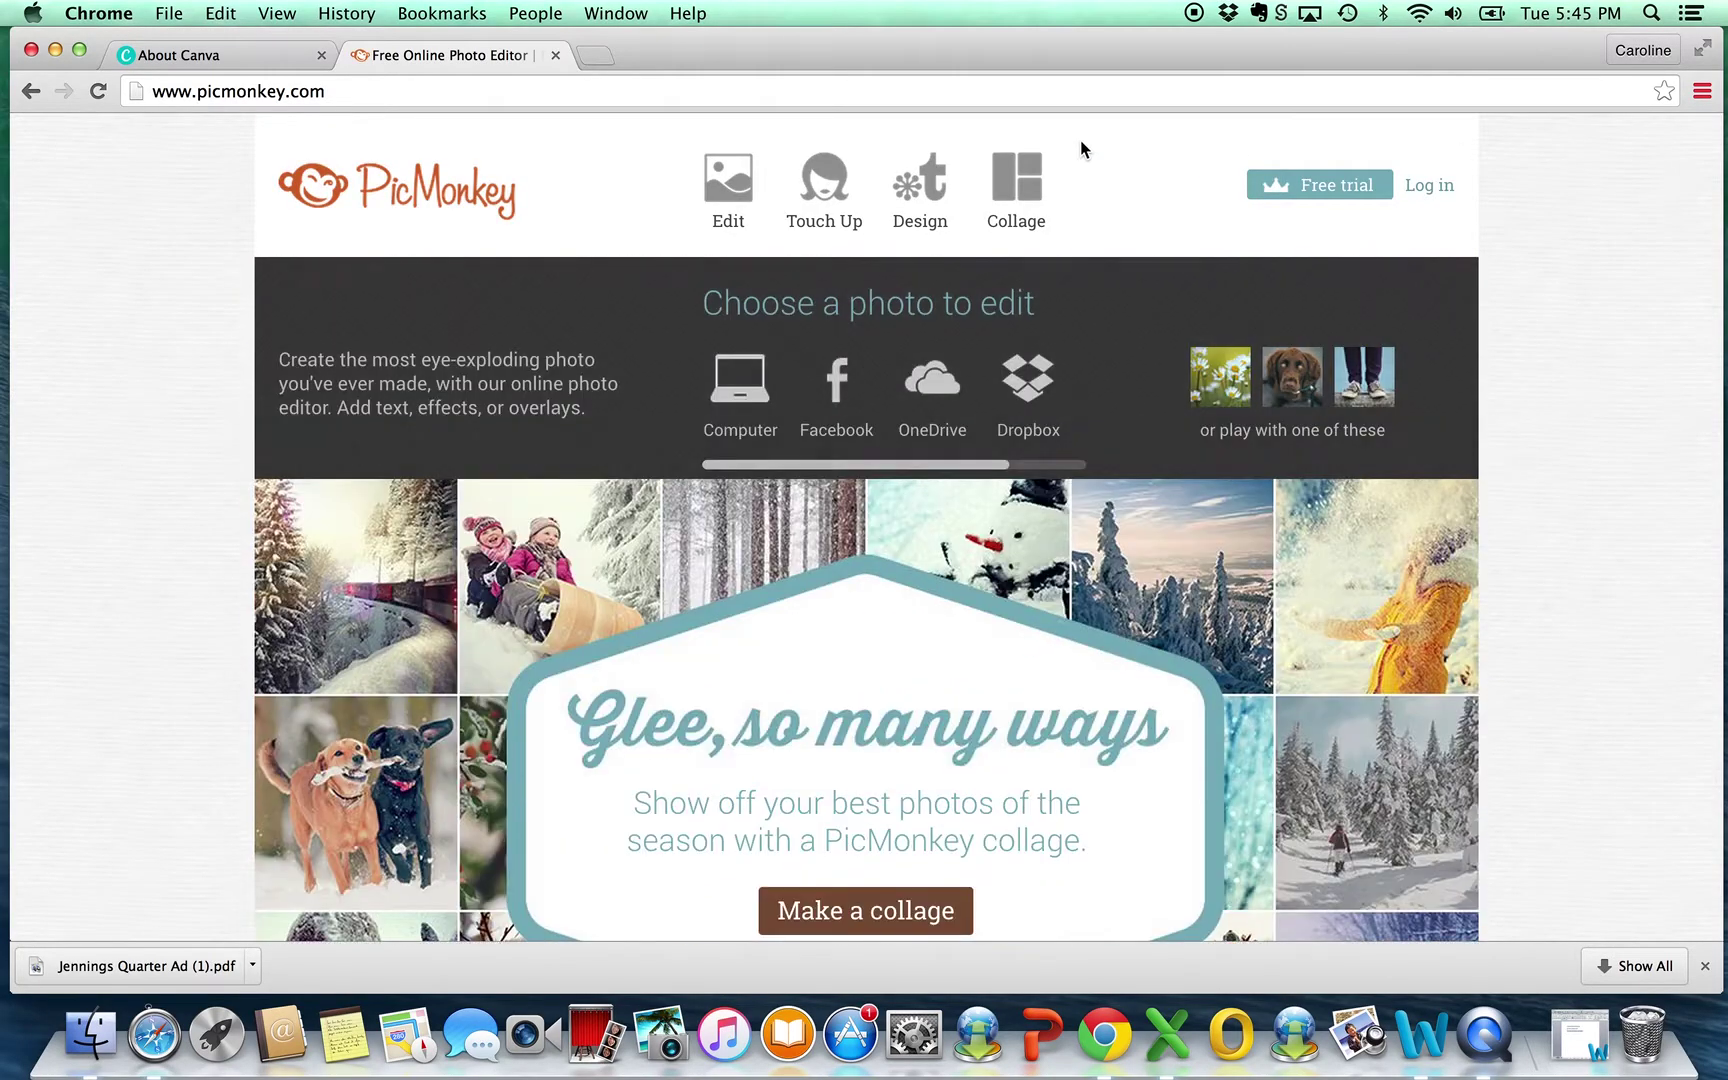
pyautogui.moveTo(922, 185)
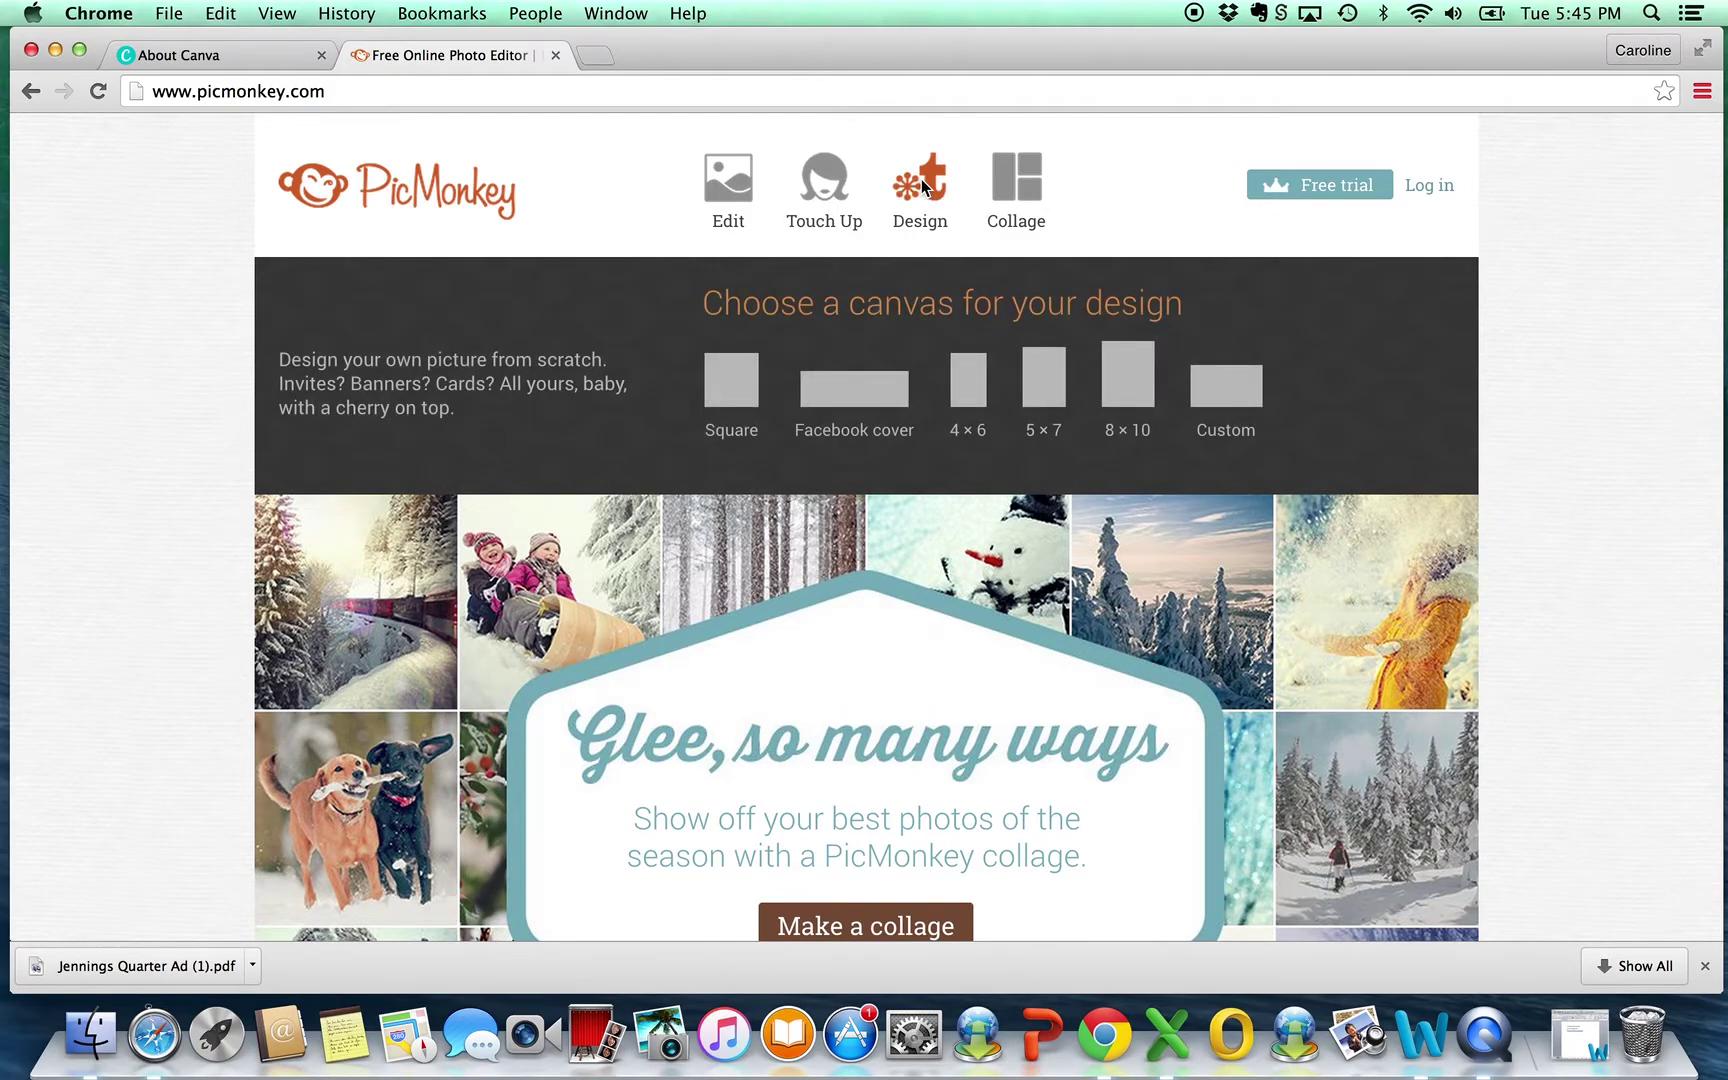
pyautogui.click(922, 185)
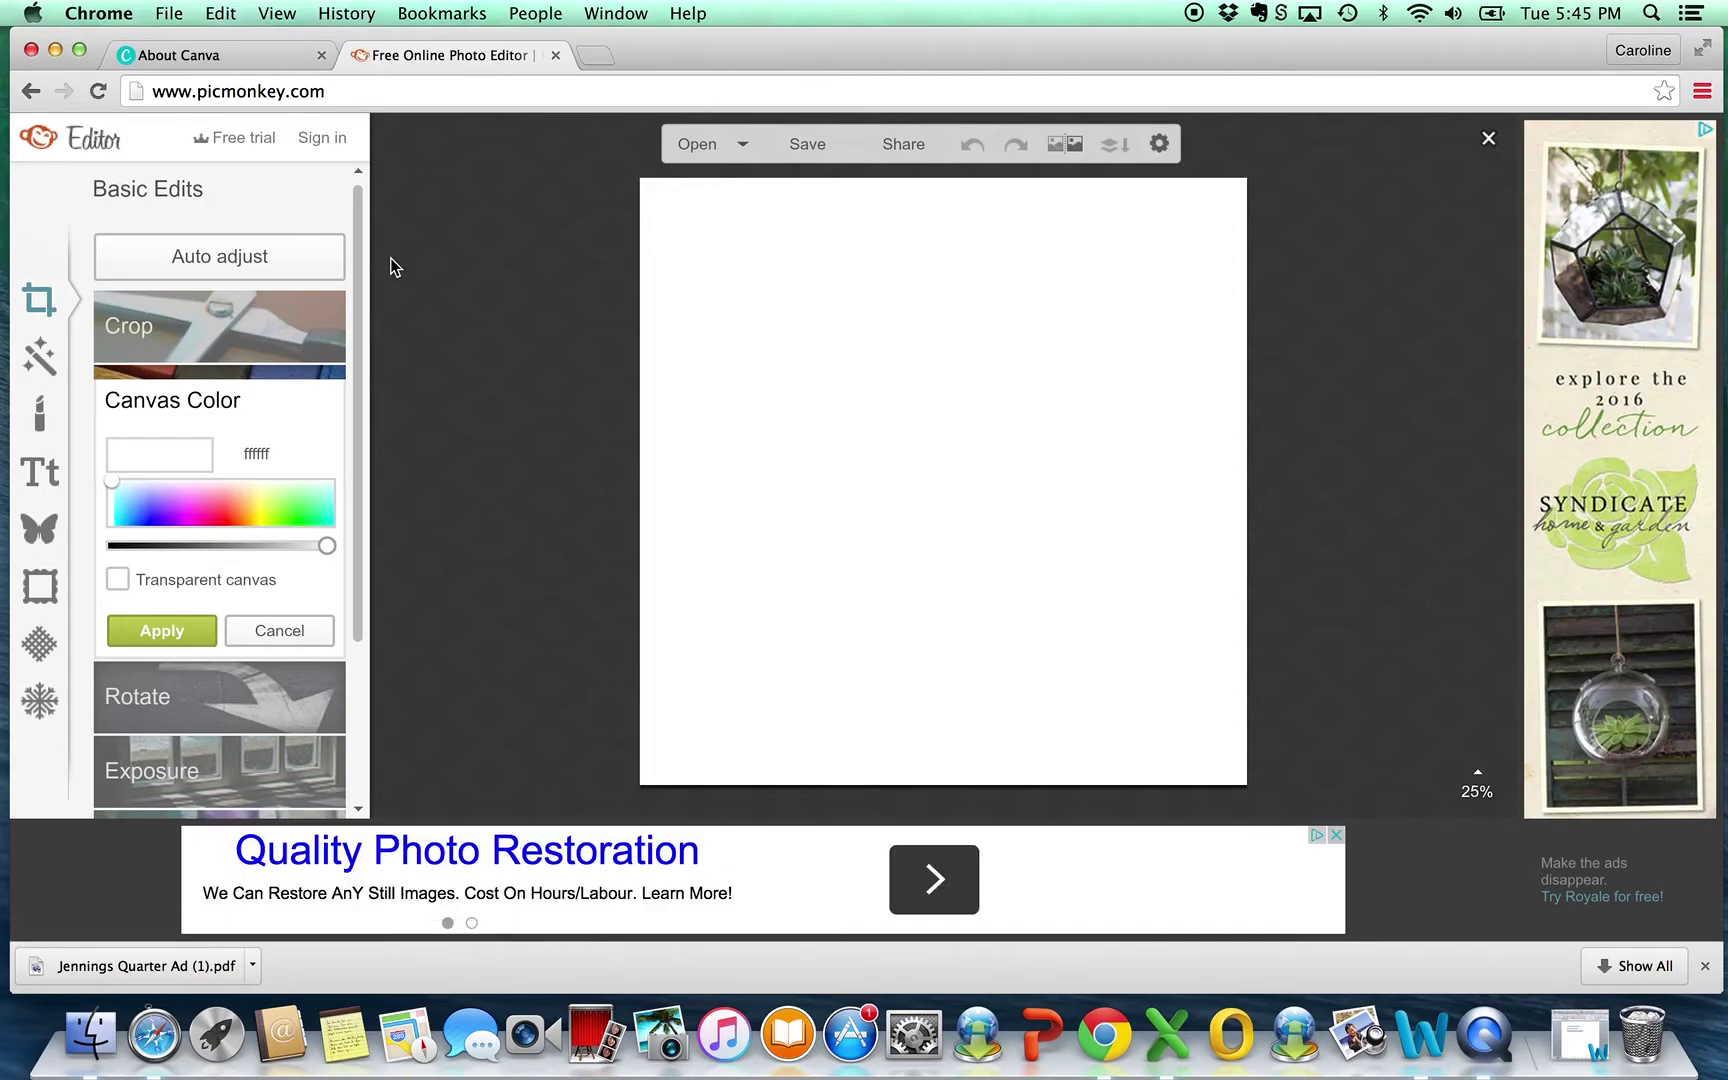
pyautogui.click(35, 536)
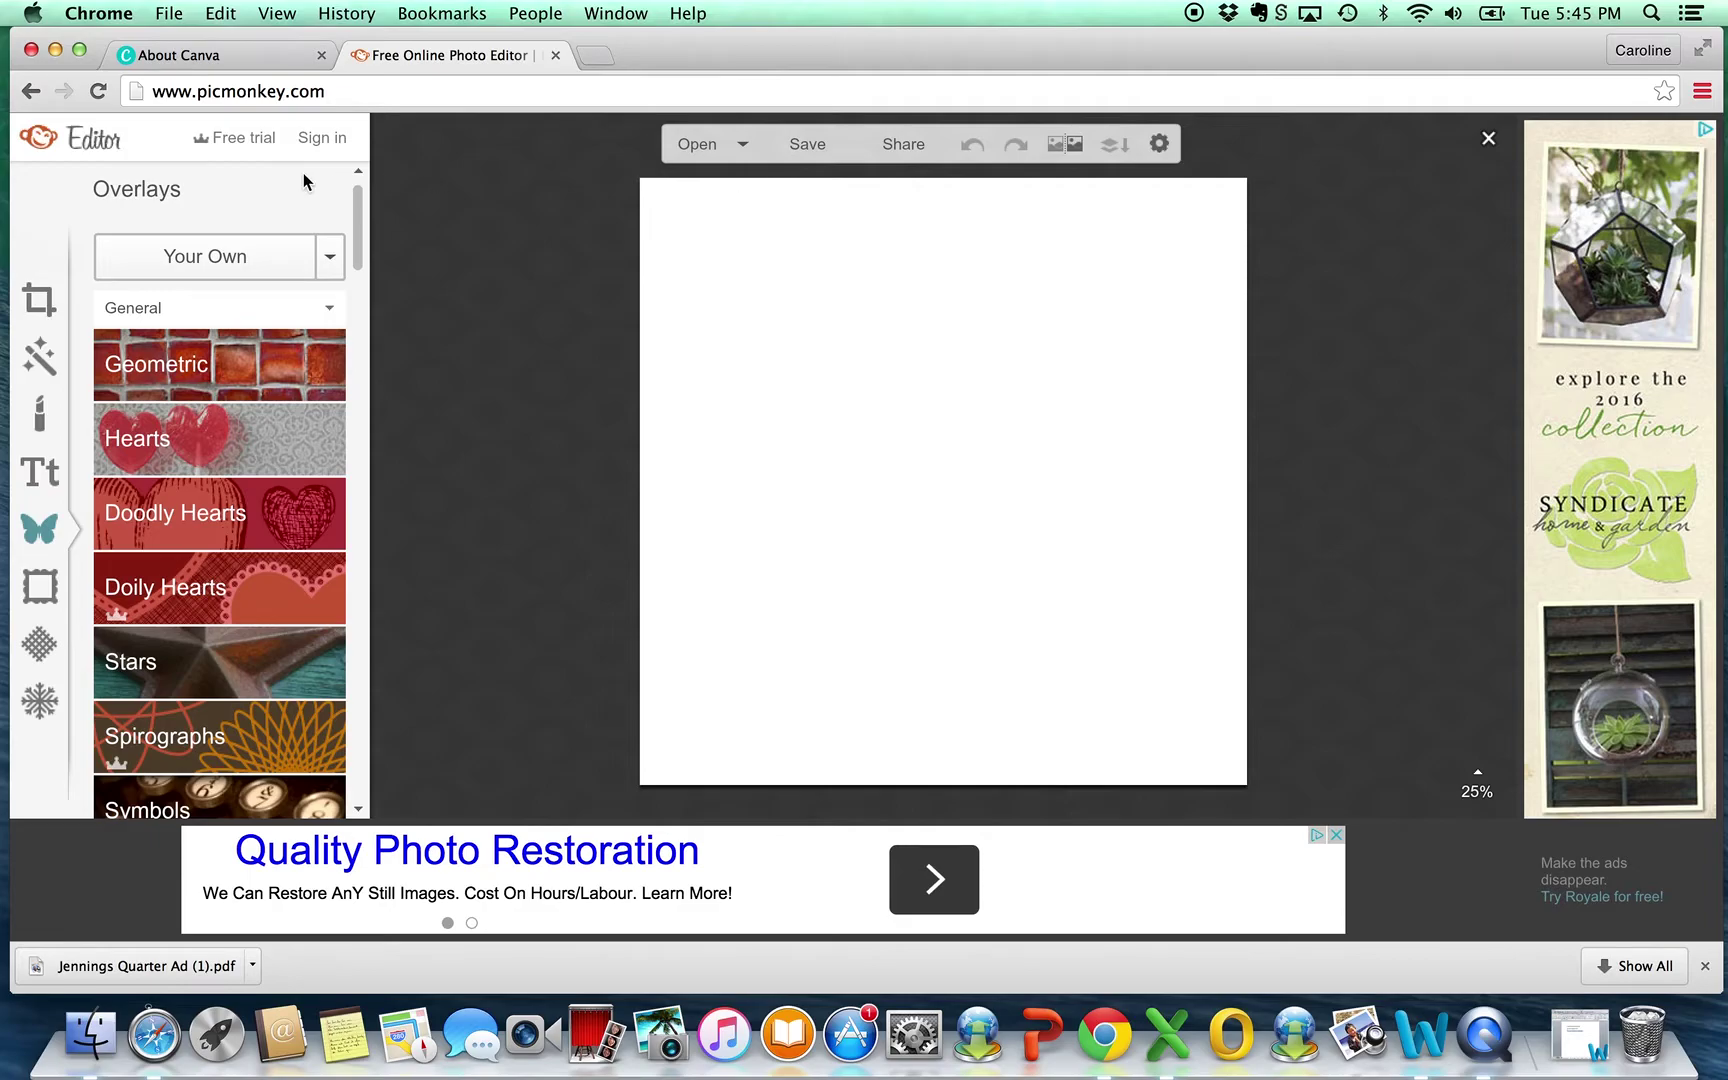
pyautogui.click(212, 259)
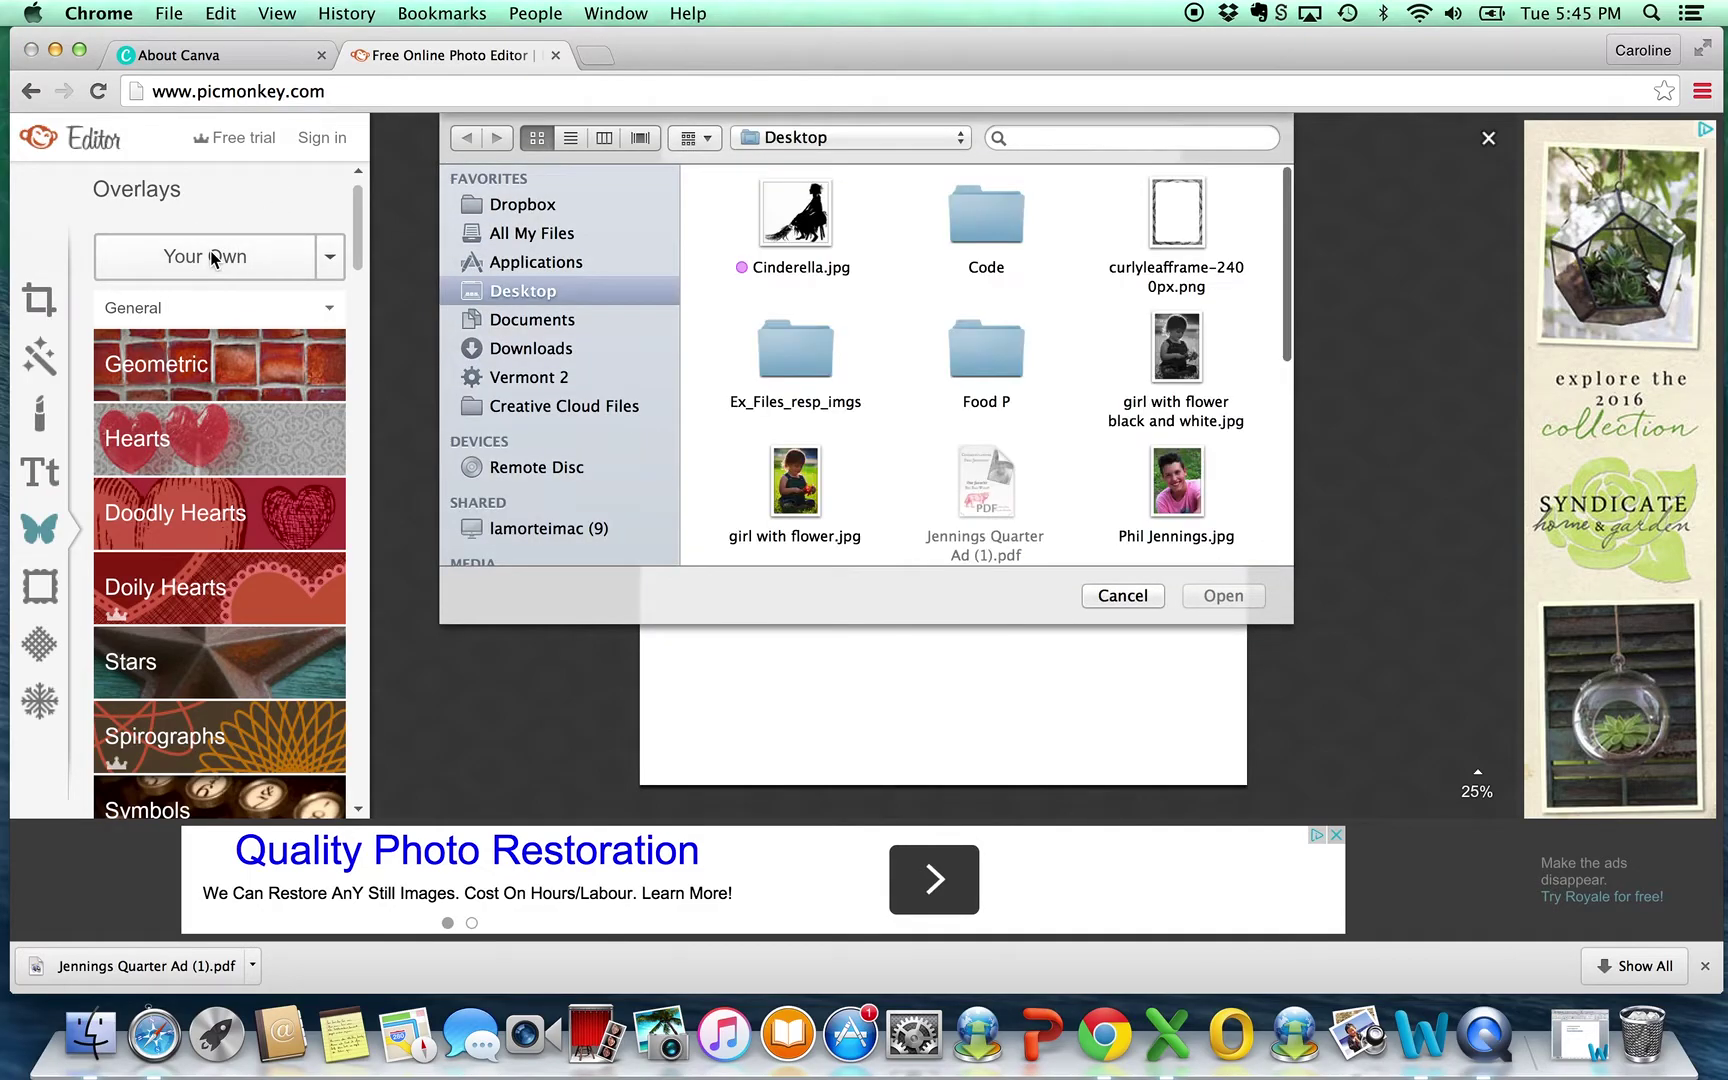
pyautogui.click(1175, 343)
pyautogui.click(1232, 588)
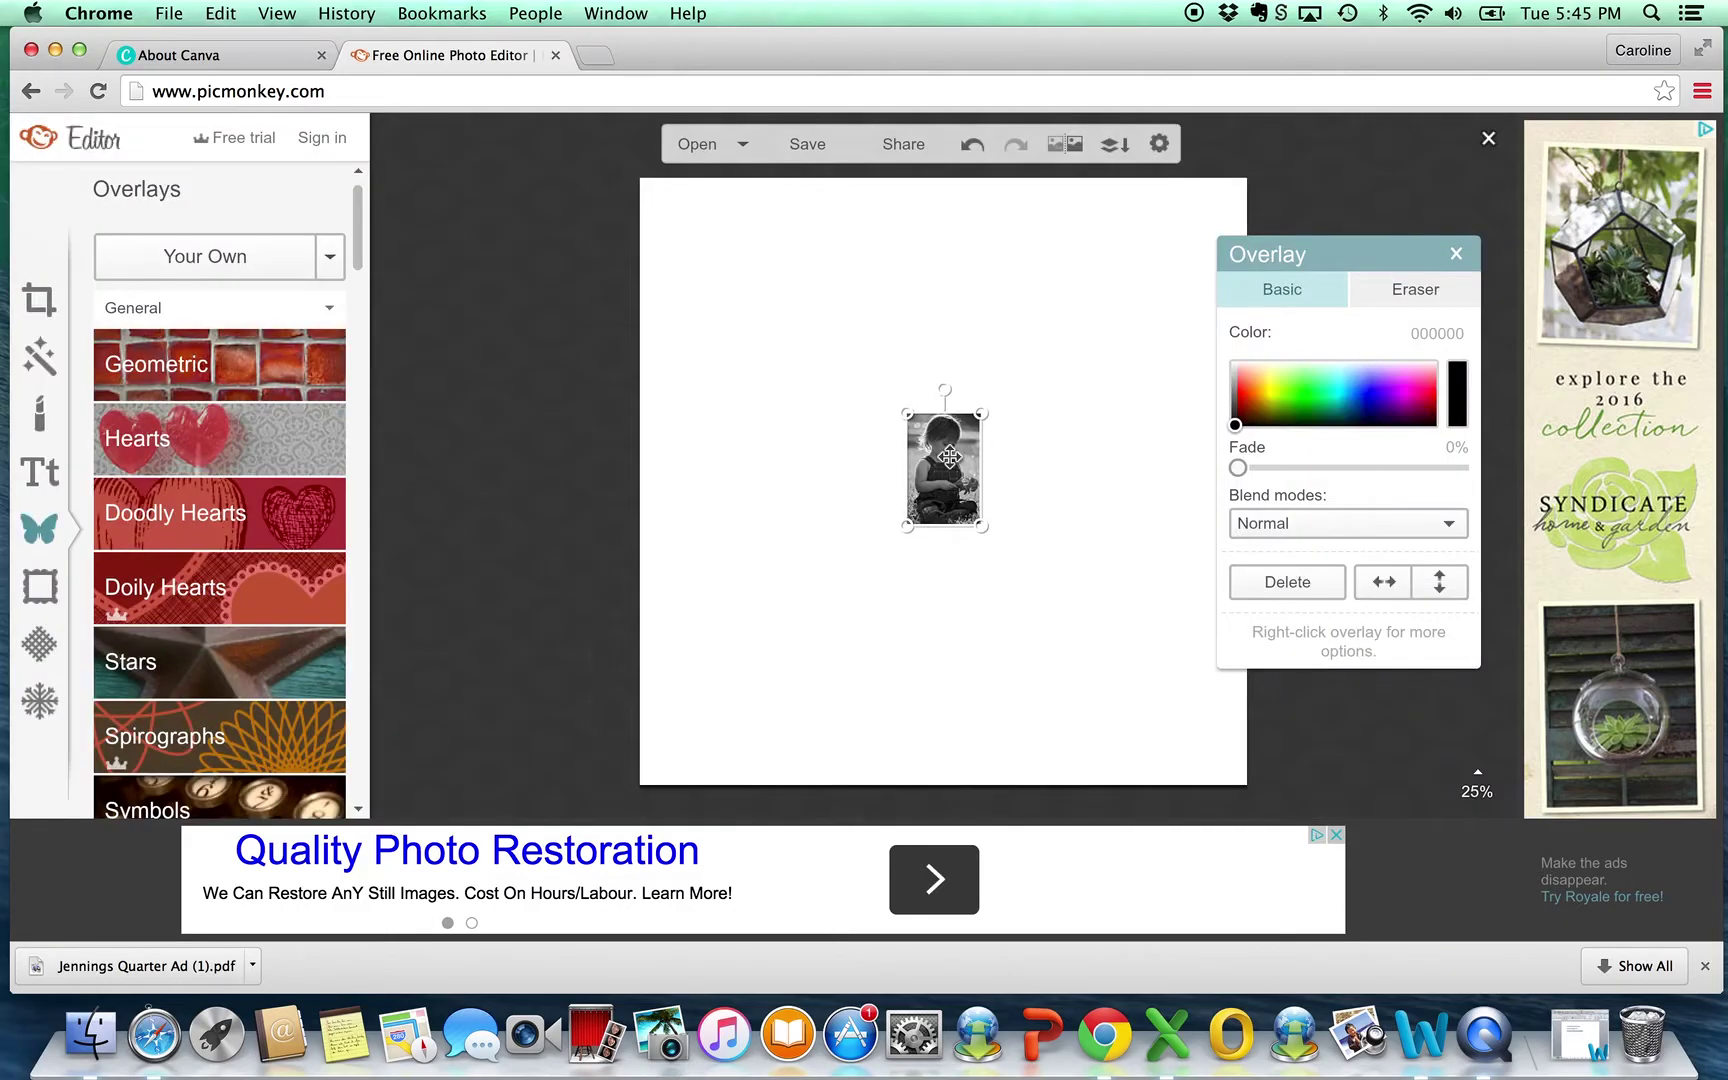
# Move the black-and-white overlay to the canvas's upper-left corner and enlarge it to fill the full canvas height
pyautogui.moveTo(949, 456); pyautogui.dragTo(683, 221)
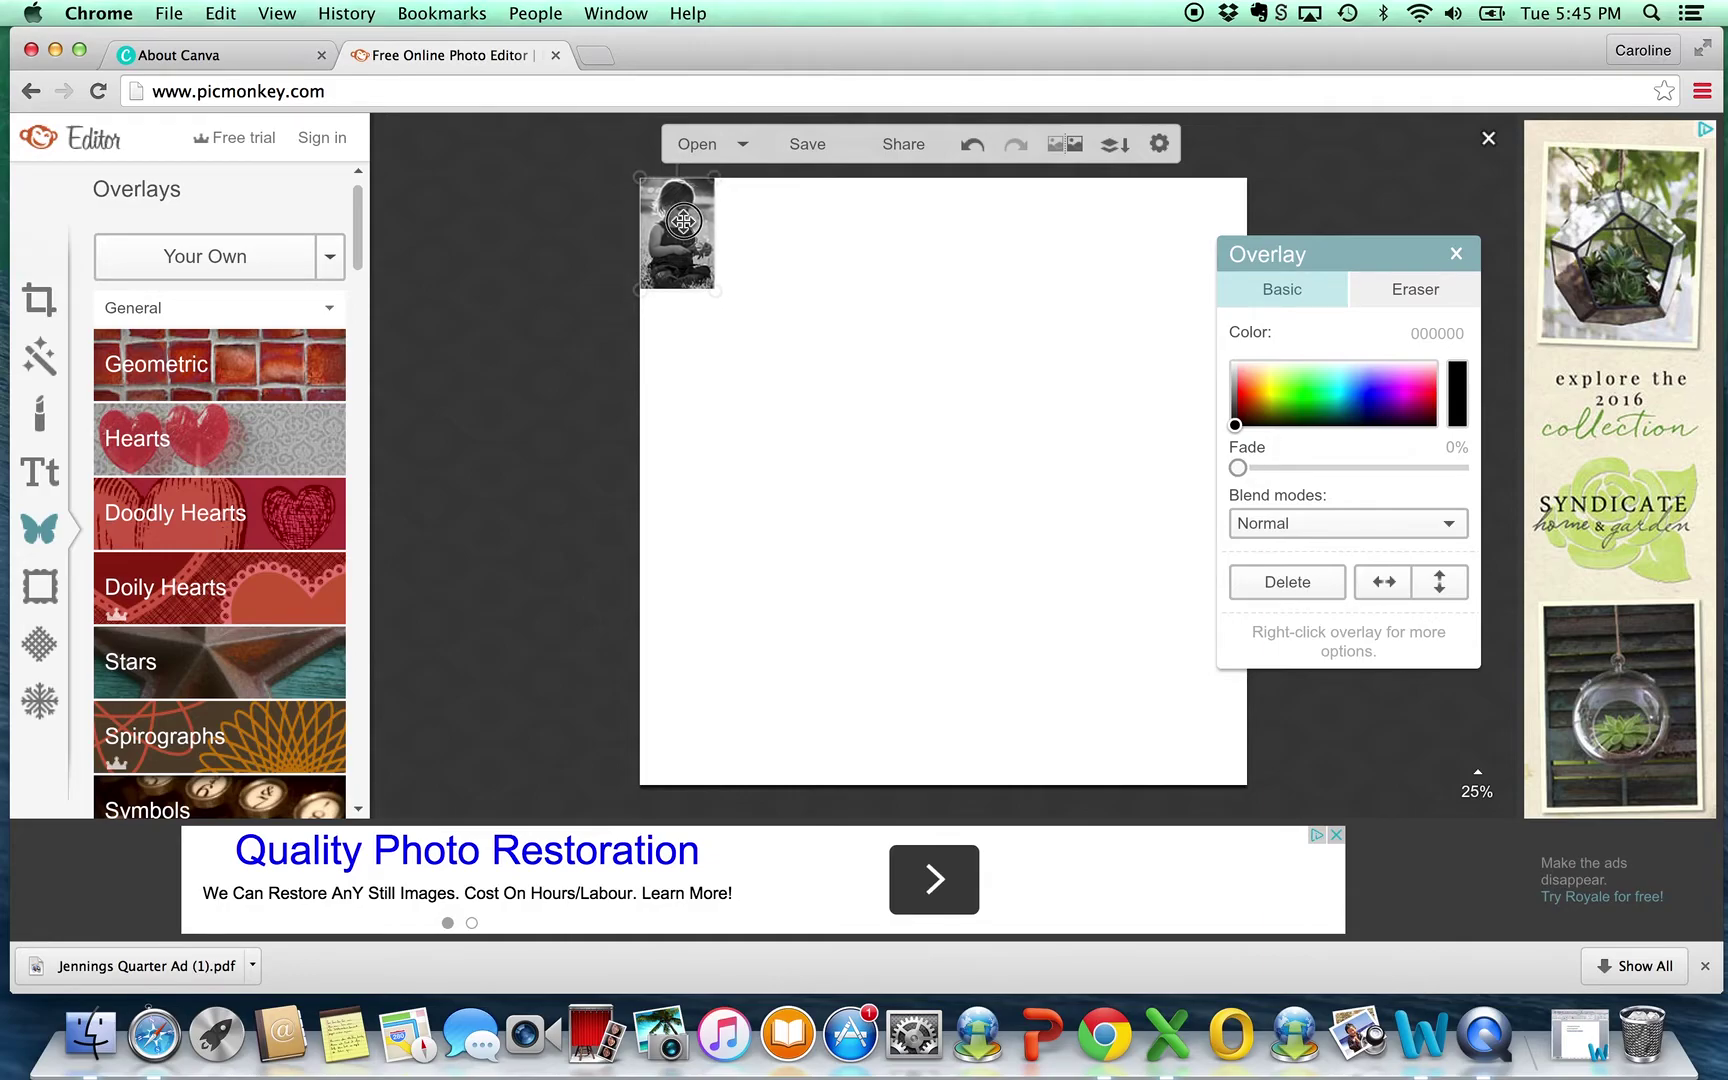
pyautogui.moveTo(716, 294); pyautogui.dragTo(1058, 772)
pyautogui.moveTo(993, 642); pyautogui.dragTo(988, 641)
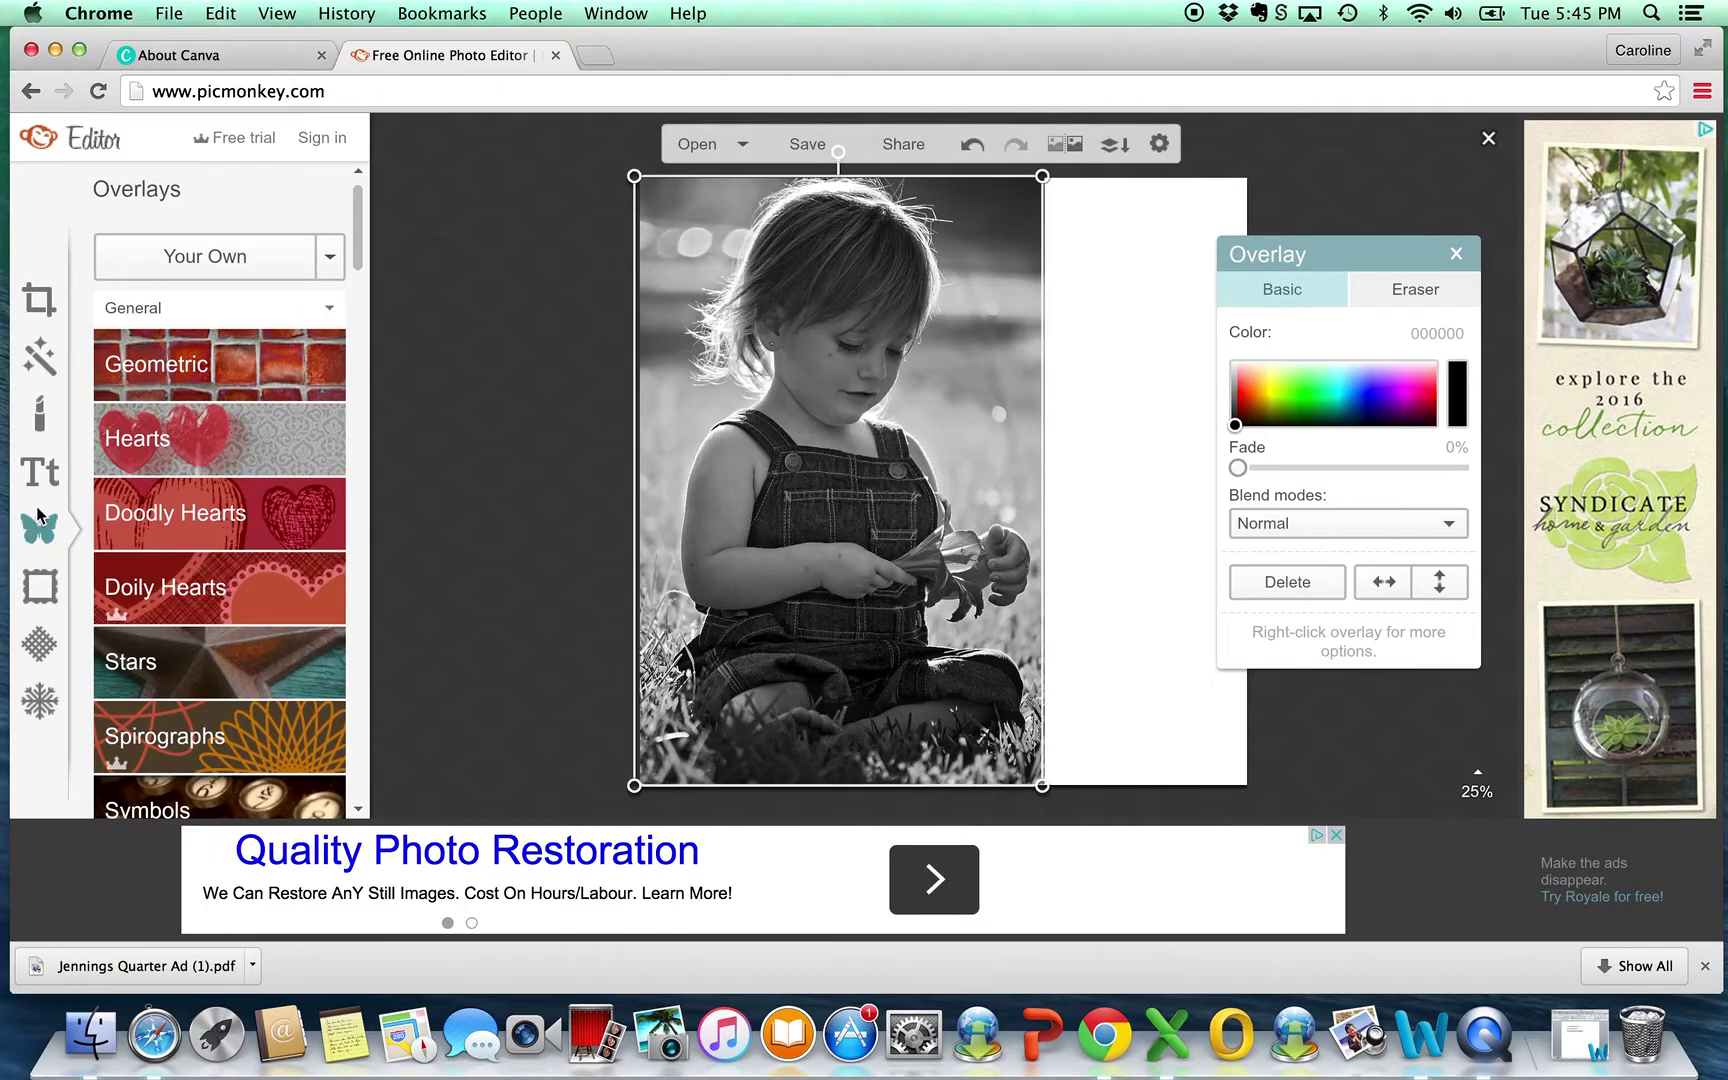
# Add girl with flower.jpg from the Desktop folder as a custom overlay and scale it to cover the black-and-white photo exactly
pyautogui.click(230, 253)
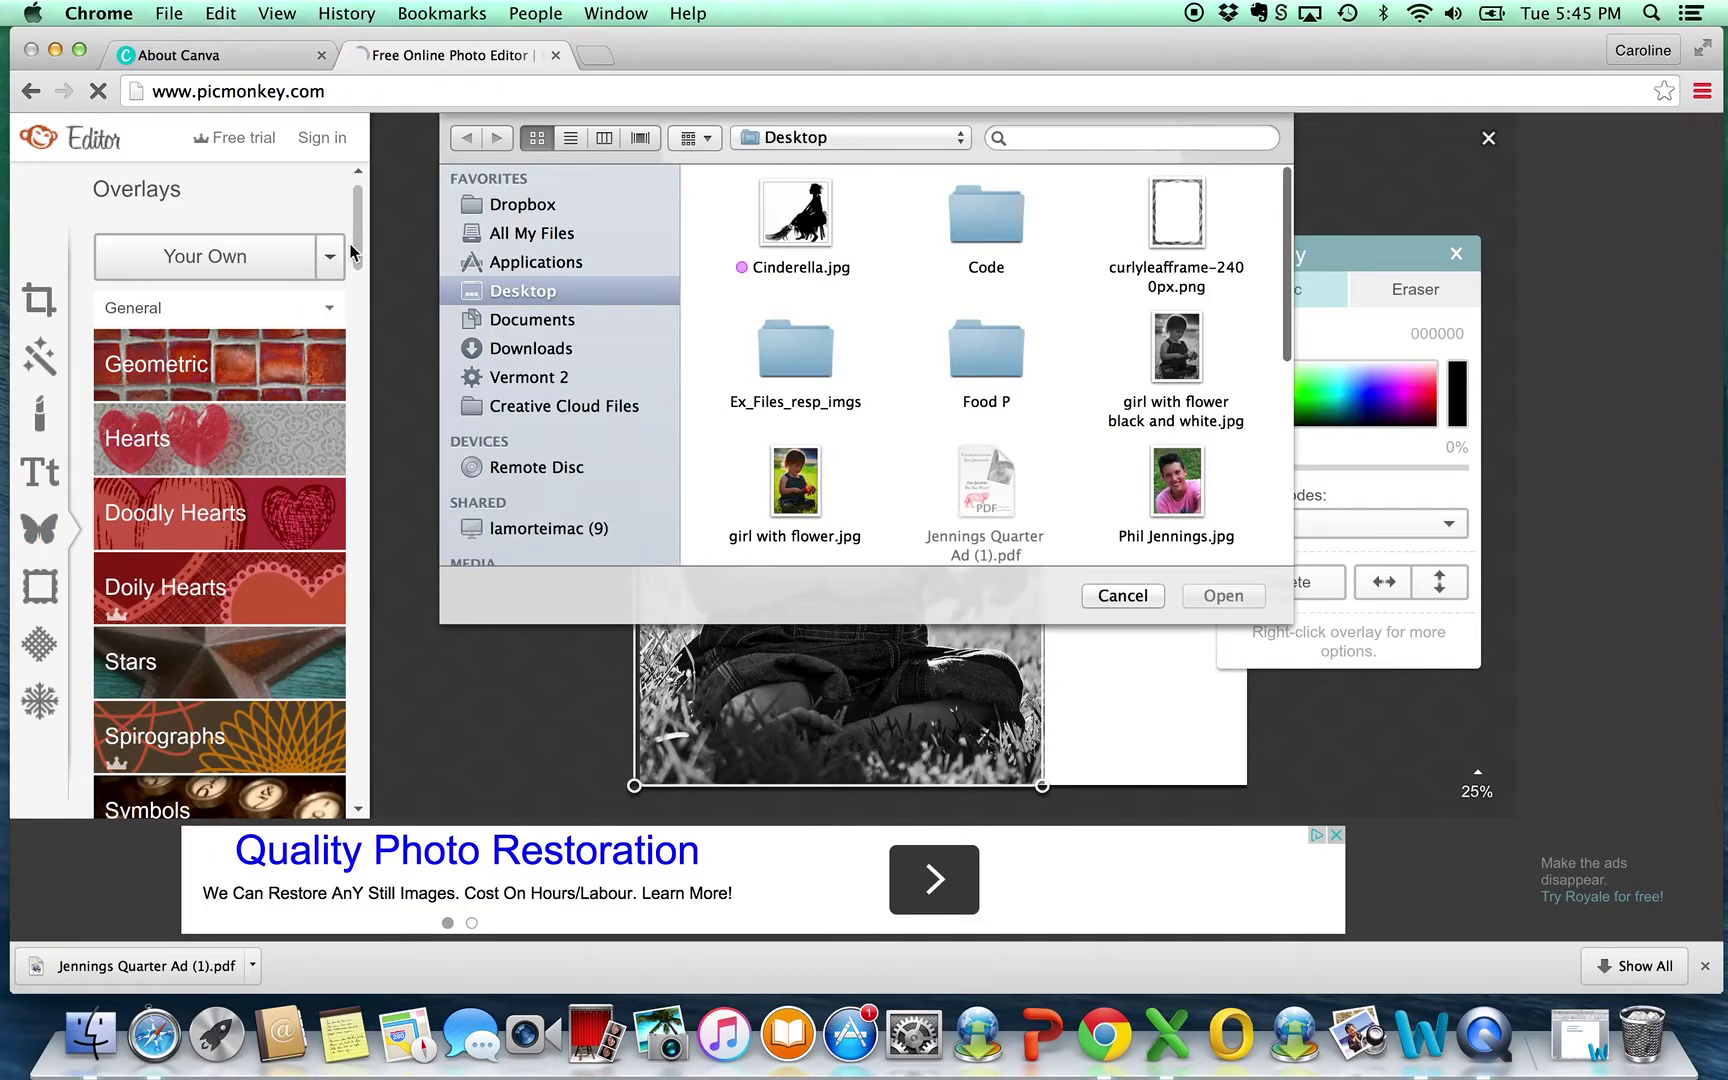
pyautogui.click(790, 456)
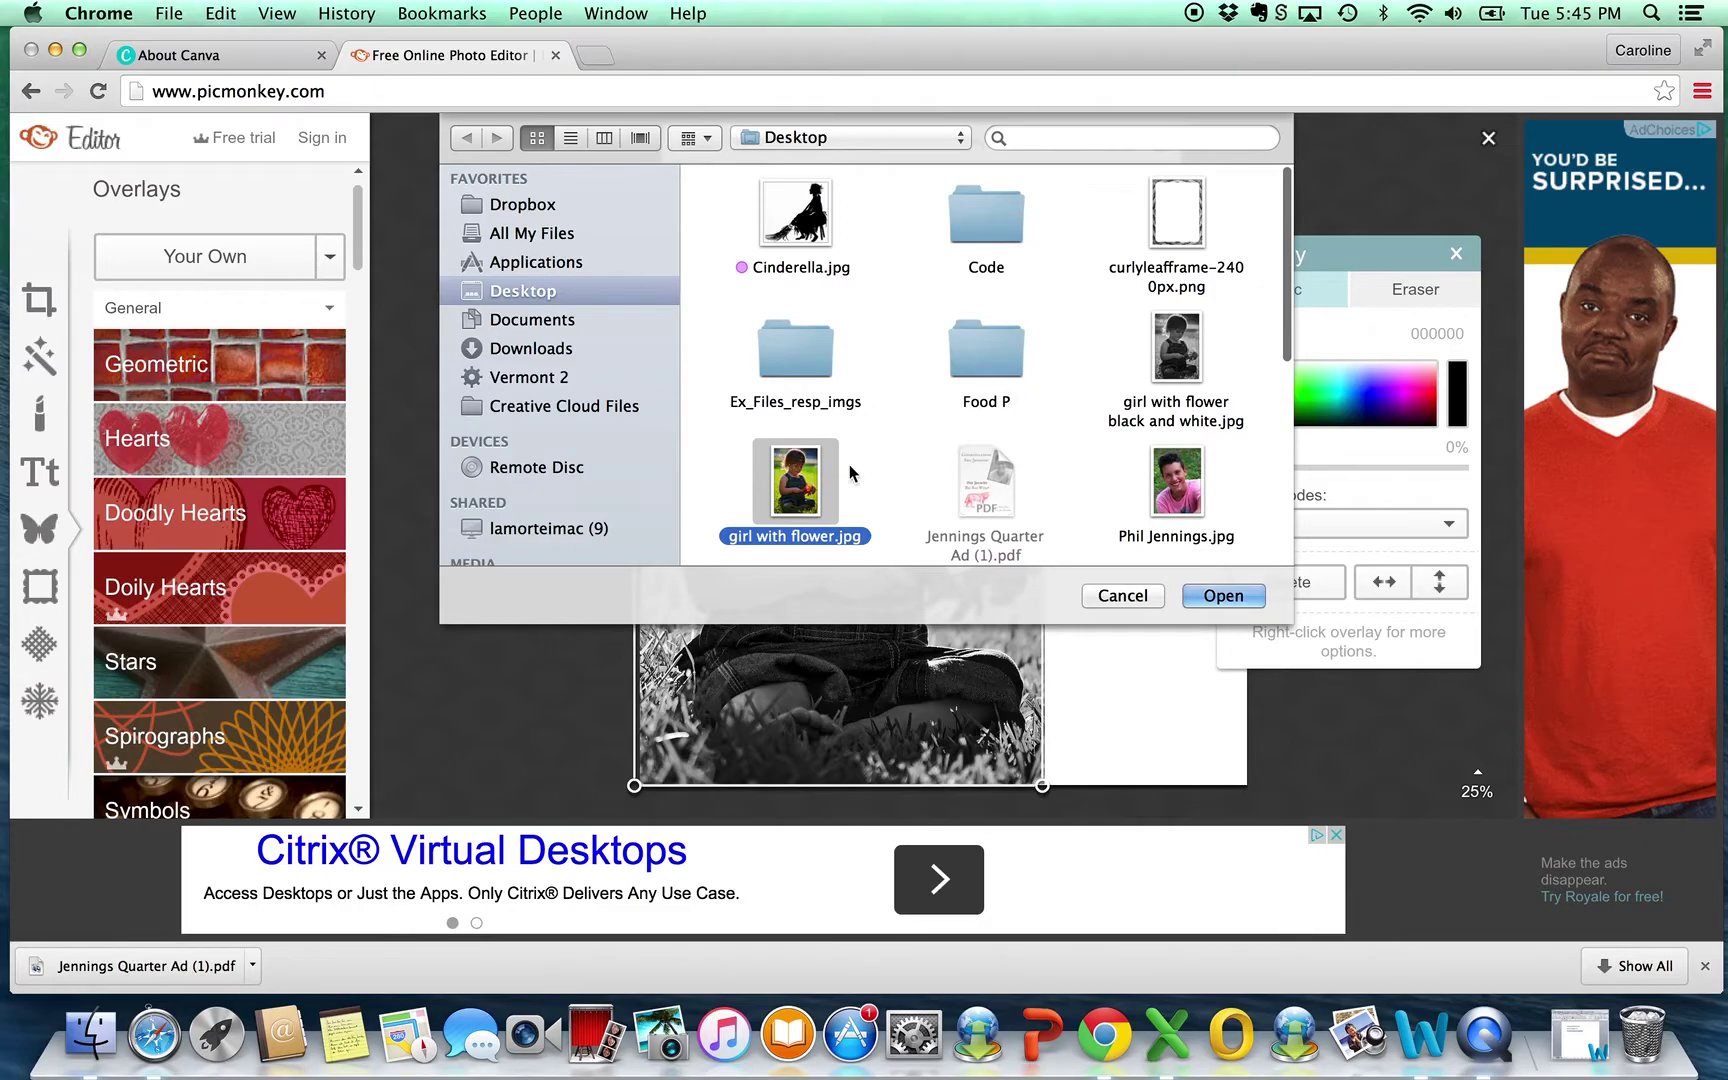
pyautogui.click(1226, 594)
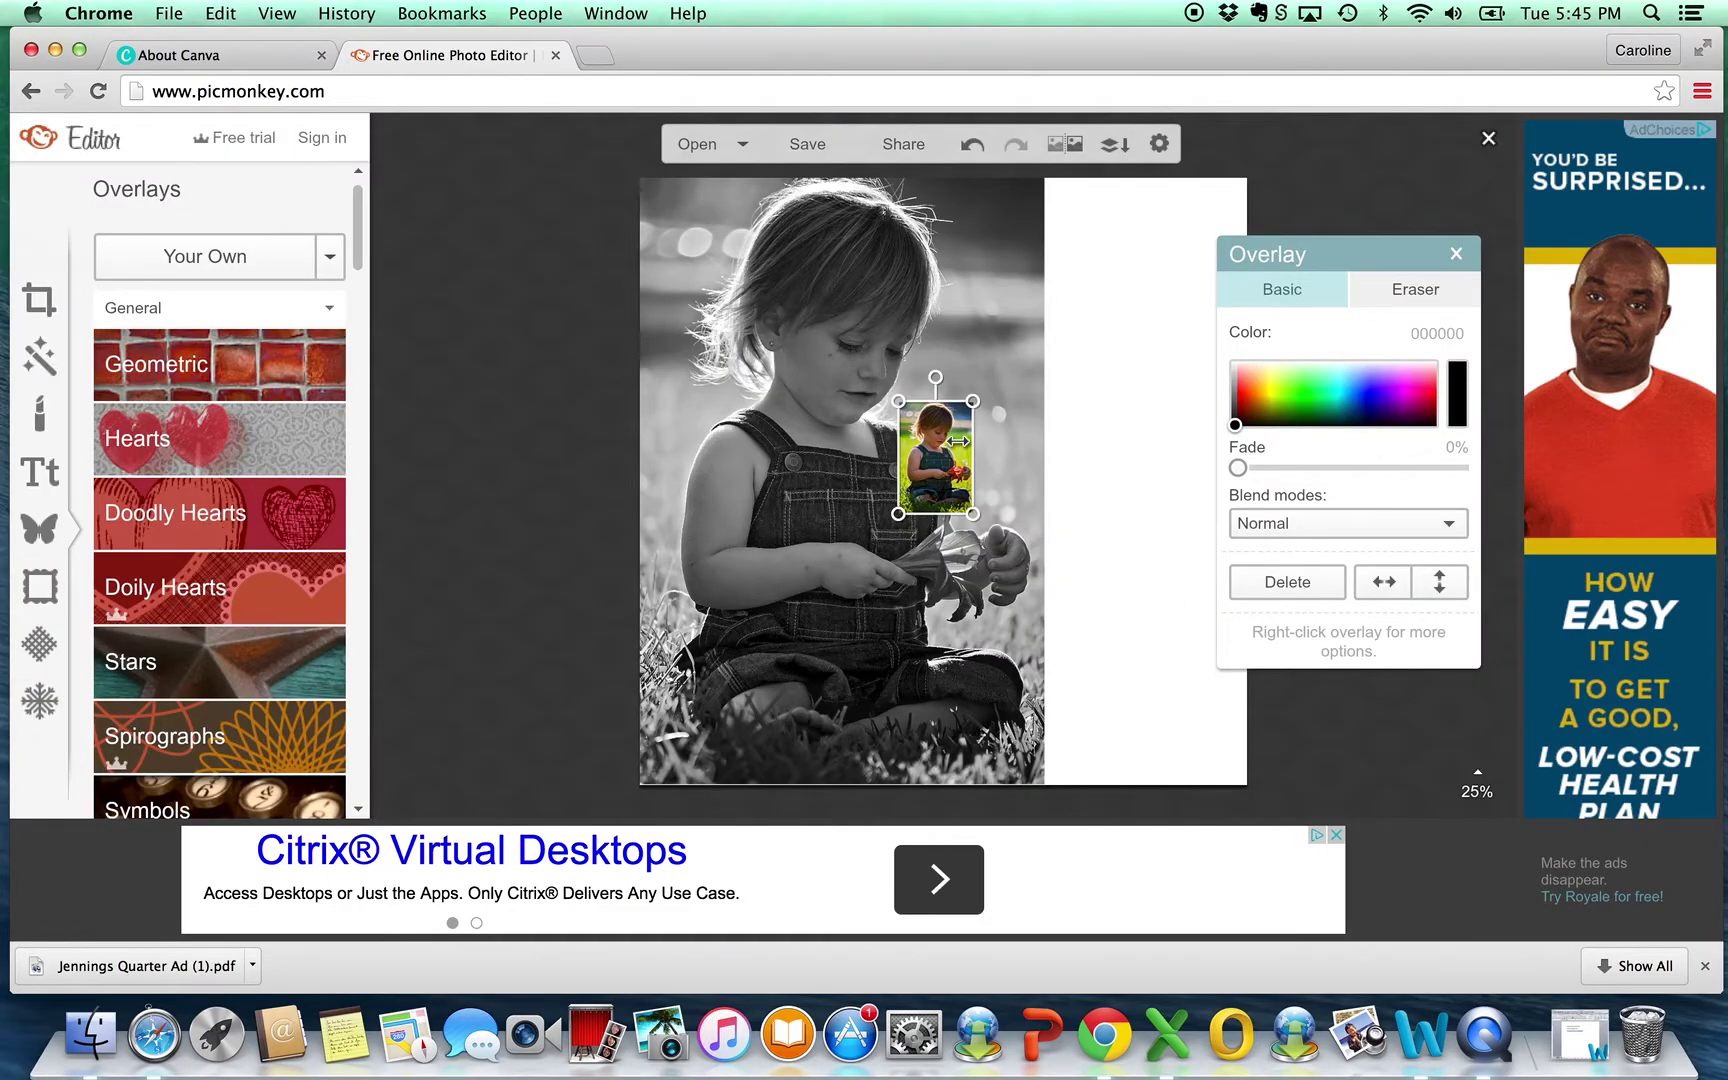
pyautogui.moveTo(937, 450); pyautogui.dragTo(679, 224)
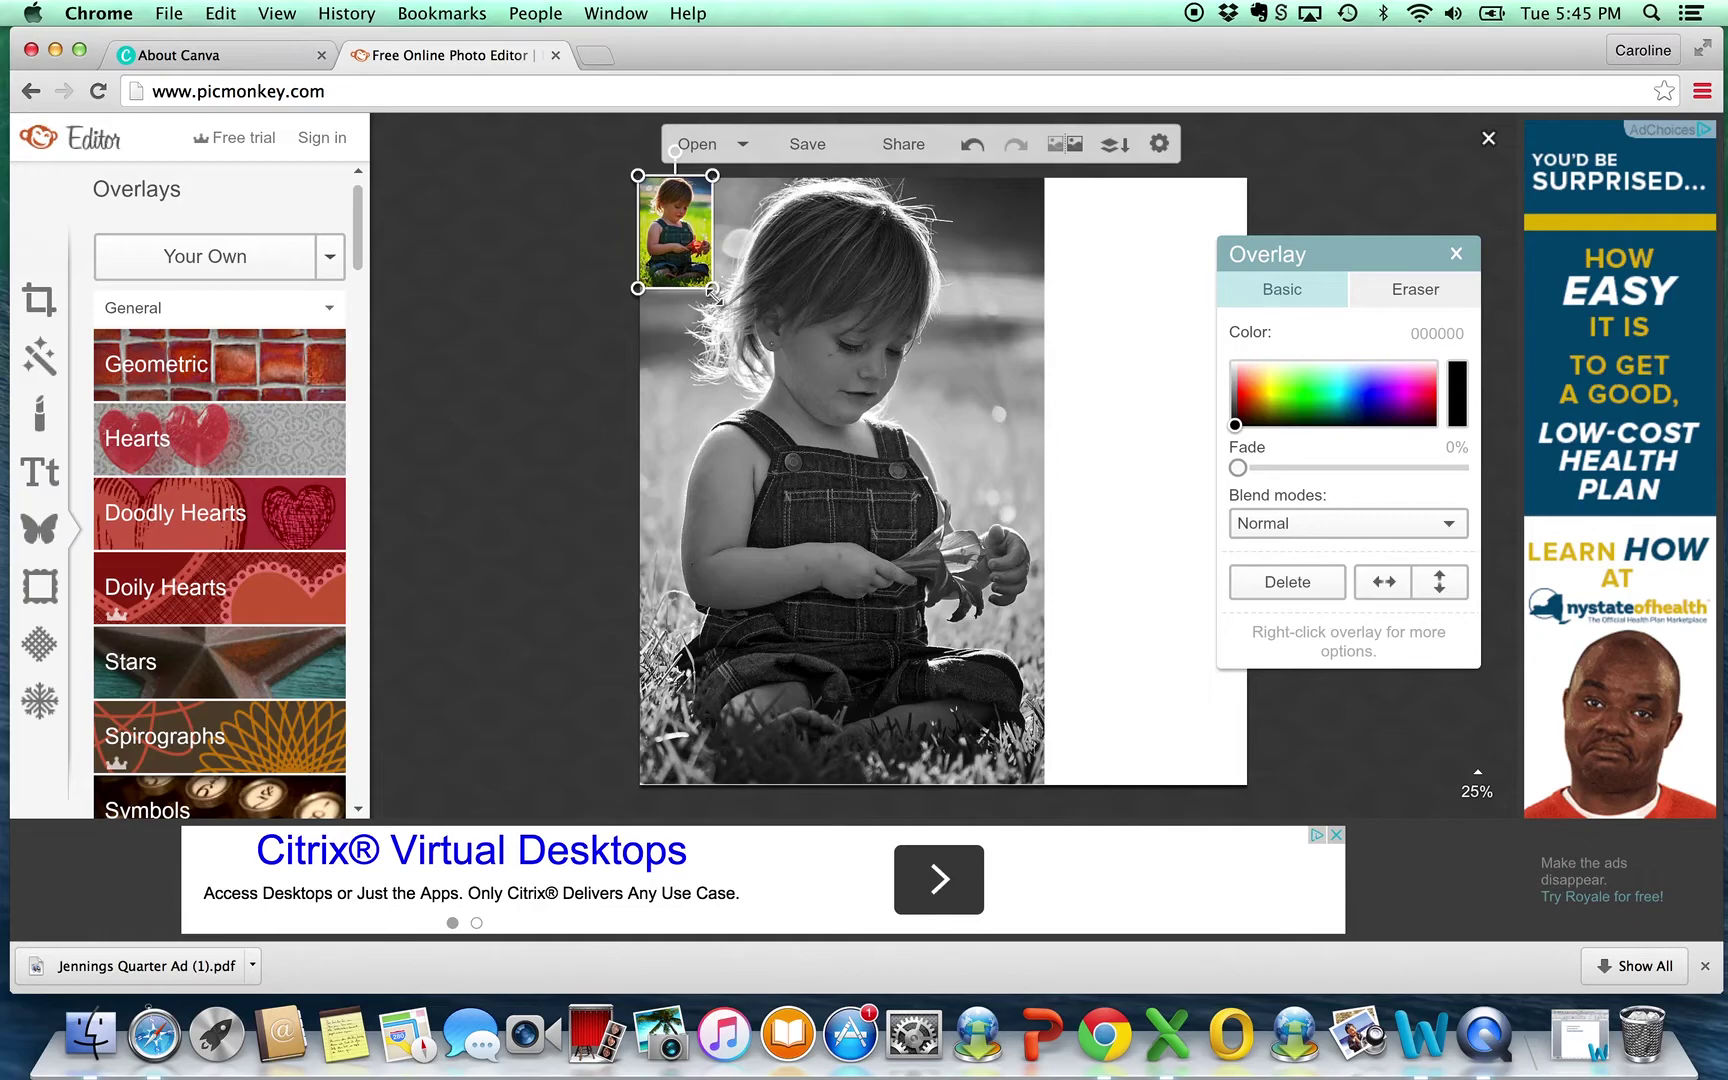
pyautogui.moveTo(713, 290); pyautogui.dragTo(1048, 812)
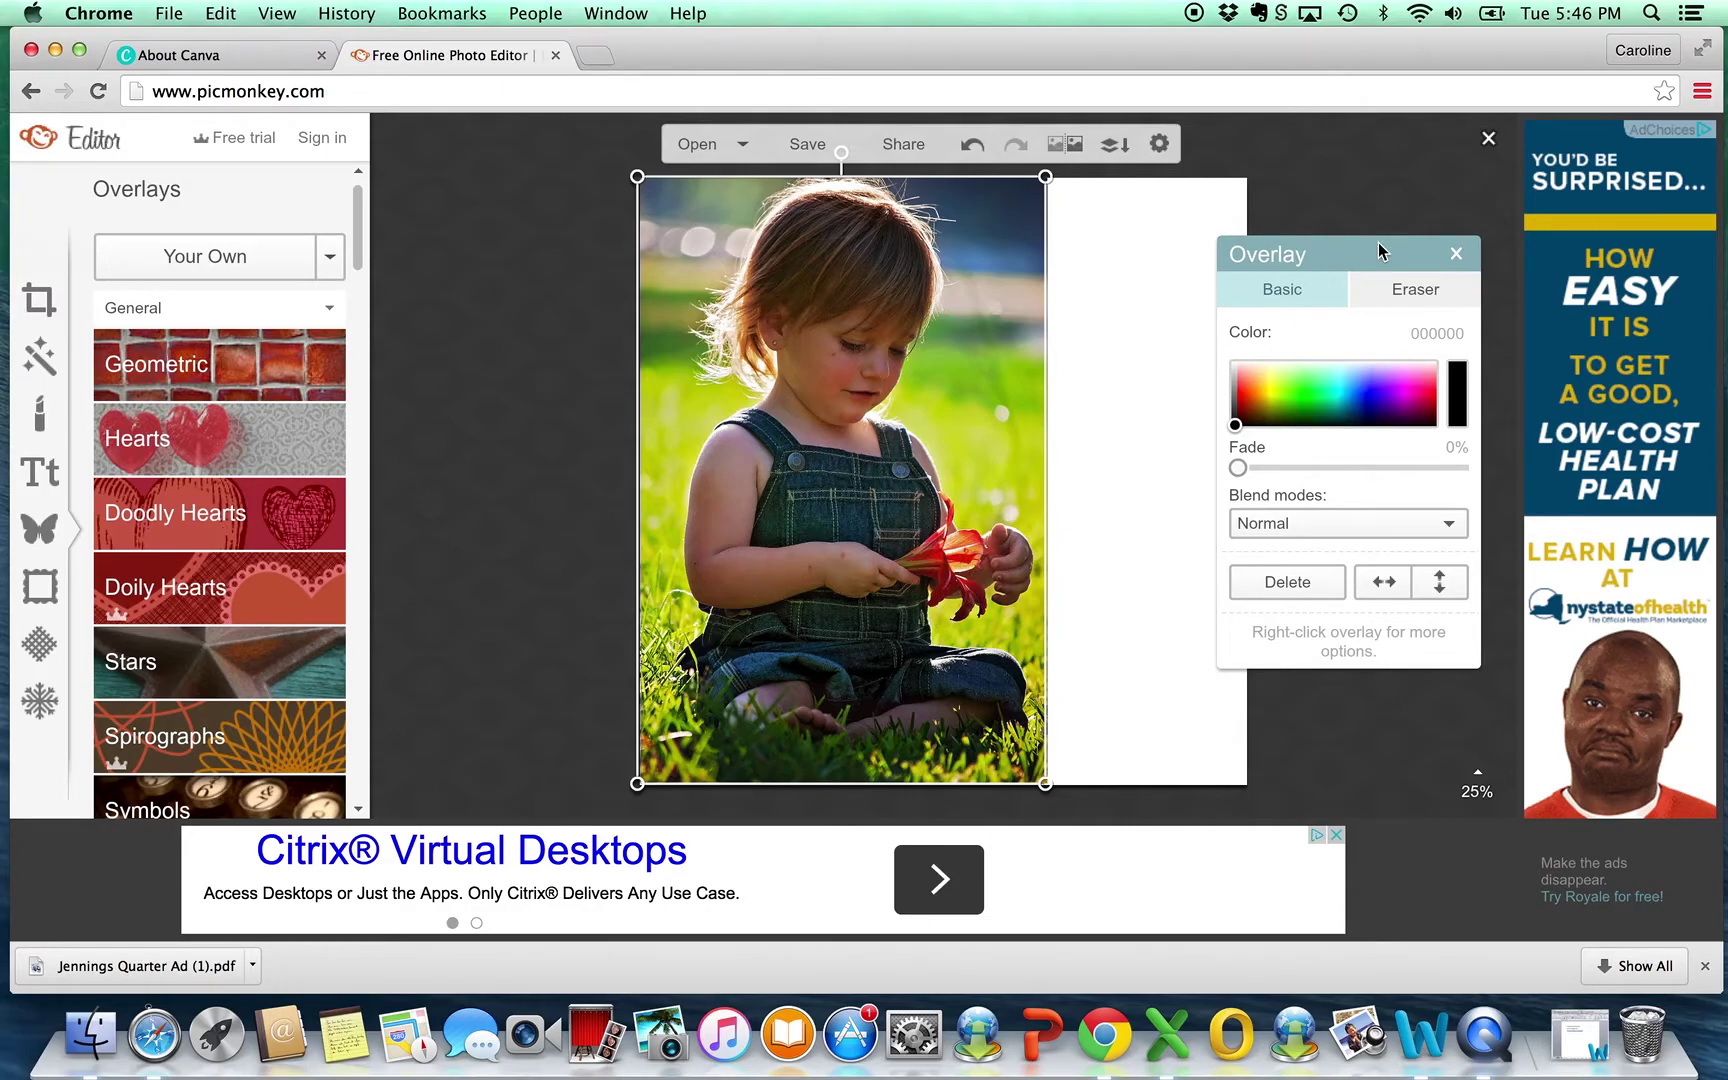
# Erase the upper part of the color overlay with eraser size 90 and hardness 100, and realign the overlay with the photo beneath
pyautogui.click(1430, 292)
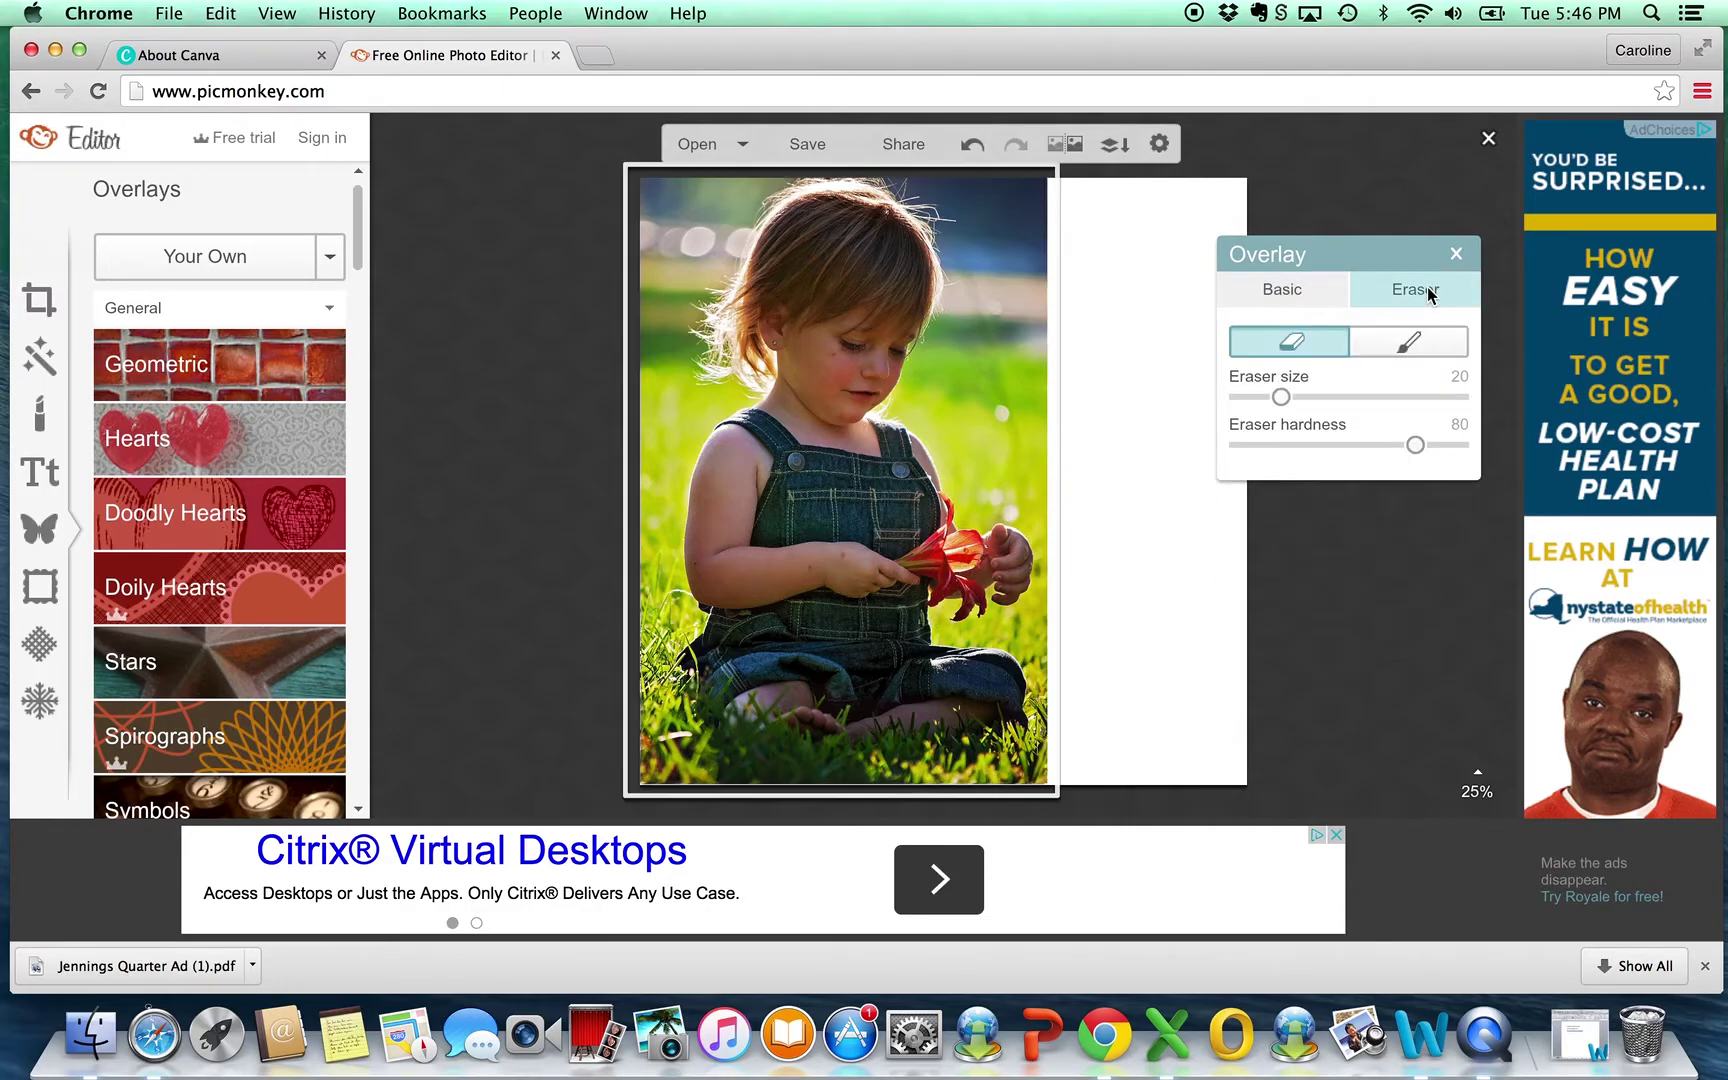
pyautogui.moveTo(1320, 403)
pyautogui.mouseDown()
pyautogui.moveTo(1438, 399)
pyautogui.moveTo(1420, 444)
pyautogui.moveTo(1463, 452)
pyautogui.mouseUp()
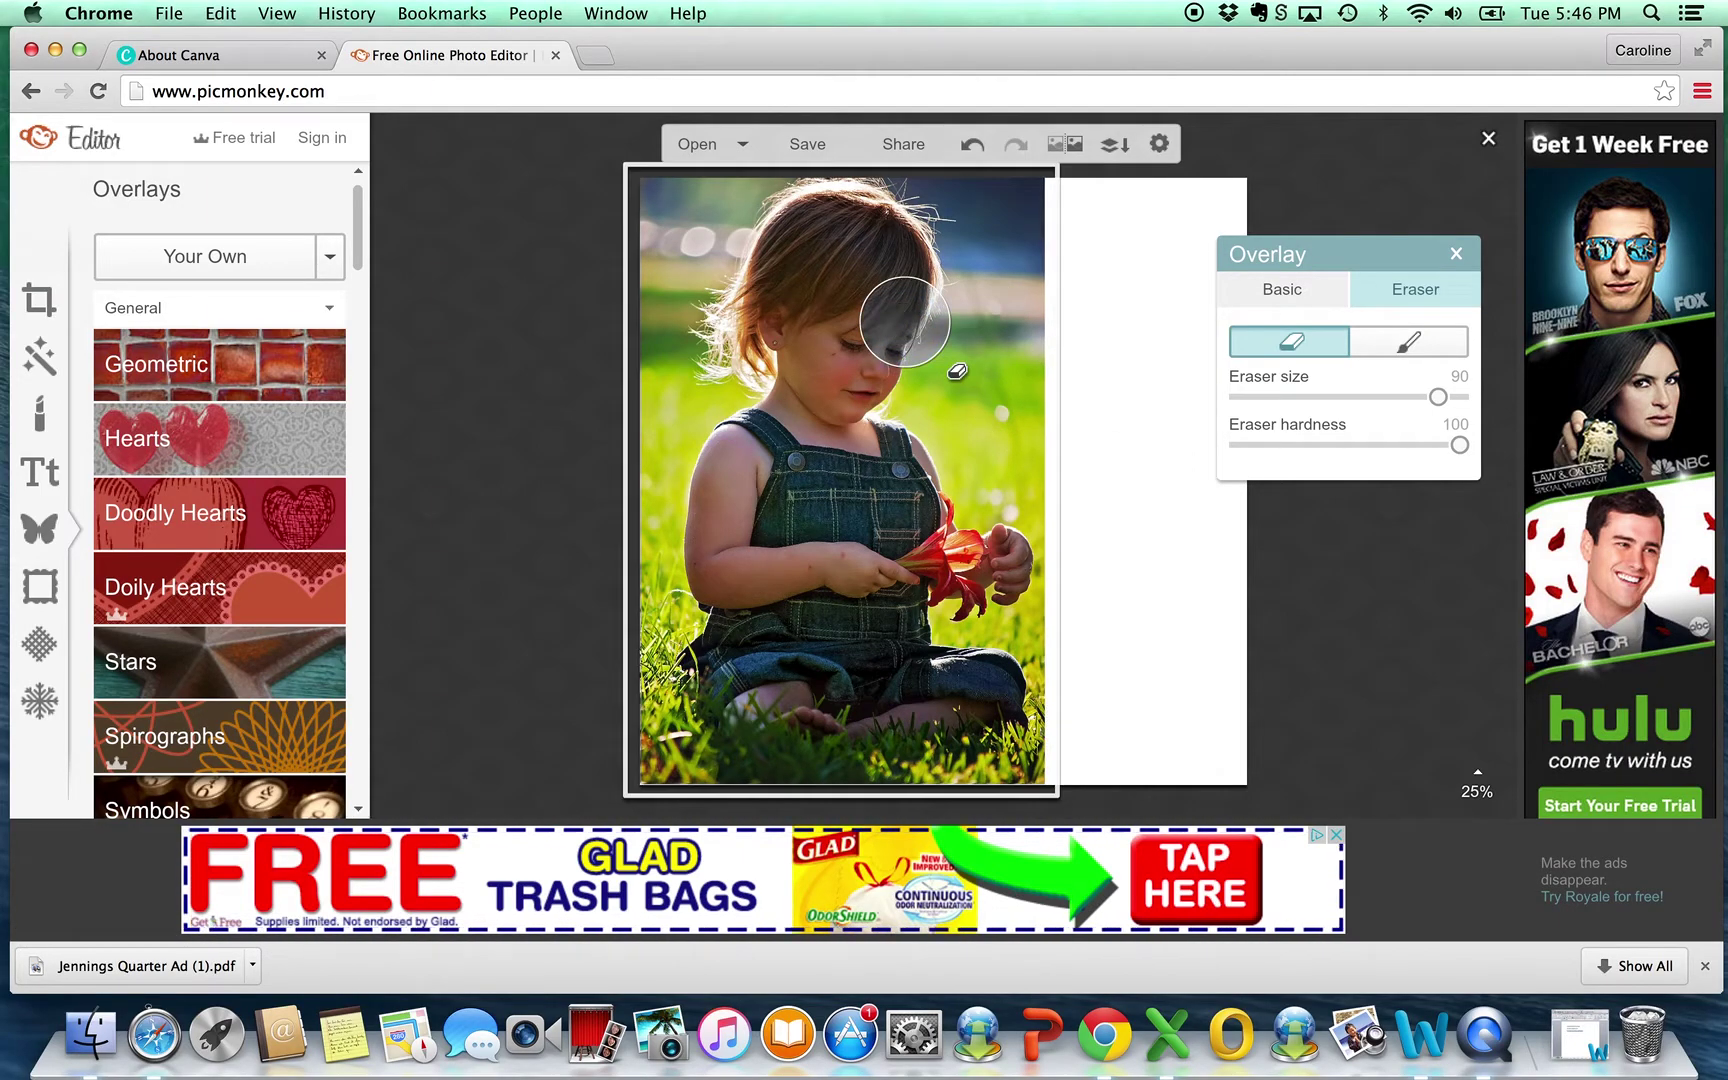
pyautogui.moveTo(905, 321)
pyautogui.mouseDown()
pyautogui.moveTo(818, 402)
pyautogui.moveTo(992, 373)
pyautogui.moveTo(1023, 313)
pyautogui.moveTo(919, 271)
pyautogui.moveTo(791, 330)
pyautogui.moveTo(741, 378)
pyautogui.moveTo(941, 235)
pyautogui.moveTo(1056, 218)
pyautogui.moveTo(863, 211)
pyautogui.moveTo(731, 230)
pyautogui.moveTo(601, 177)
pyautogui.moveTo(701, 299)
pyautogui.moveTo(688, 359)
pyautogui.moveTo(738, 284)
pyautogui.moveTo(630, 378)
pyautogui.moveTo(712, 341)
pyautogui.moveTo(720, 399)
pyautogui.moveTo(691, 430)
pyautogui.moveTo(834, 387)
pyautogui.moveTo(985, 378)
pyautogui.moveTo(1055, 397)
pyautogui.moveTo(807, 427)
pyautogui.moveTo(924, 331)
pyautogui.moveTo(1008, 298)
pyautogui.moveTo(723, 427)
pyautogui.moveTo(617, 490)
pyautogui.mouseUp()
pyautogui.click(1313, 293)
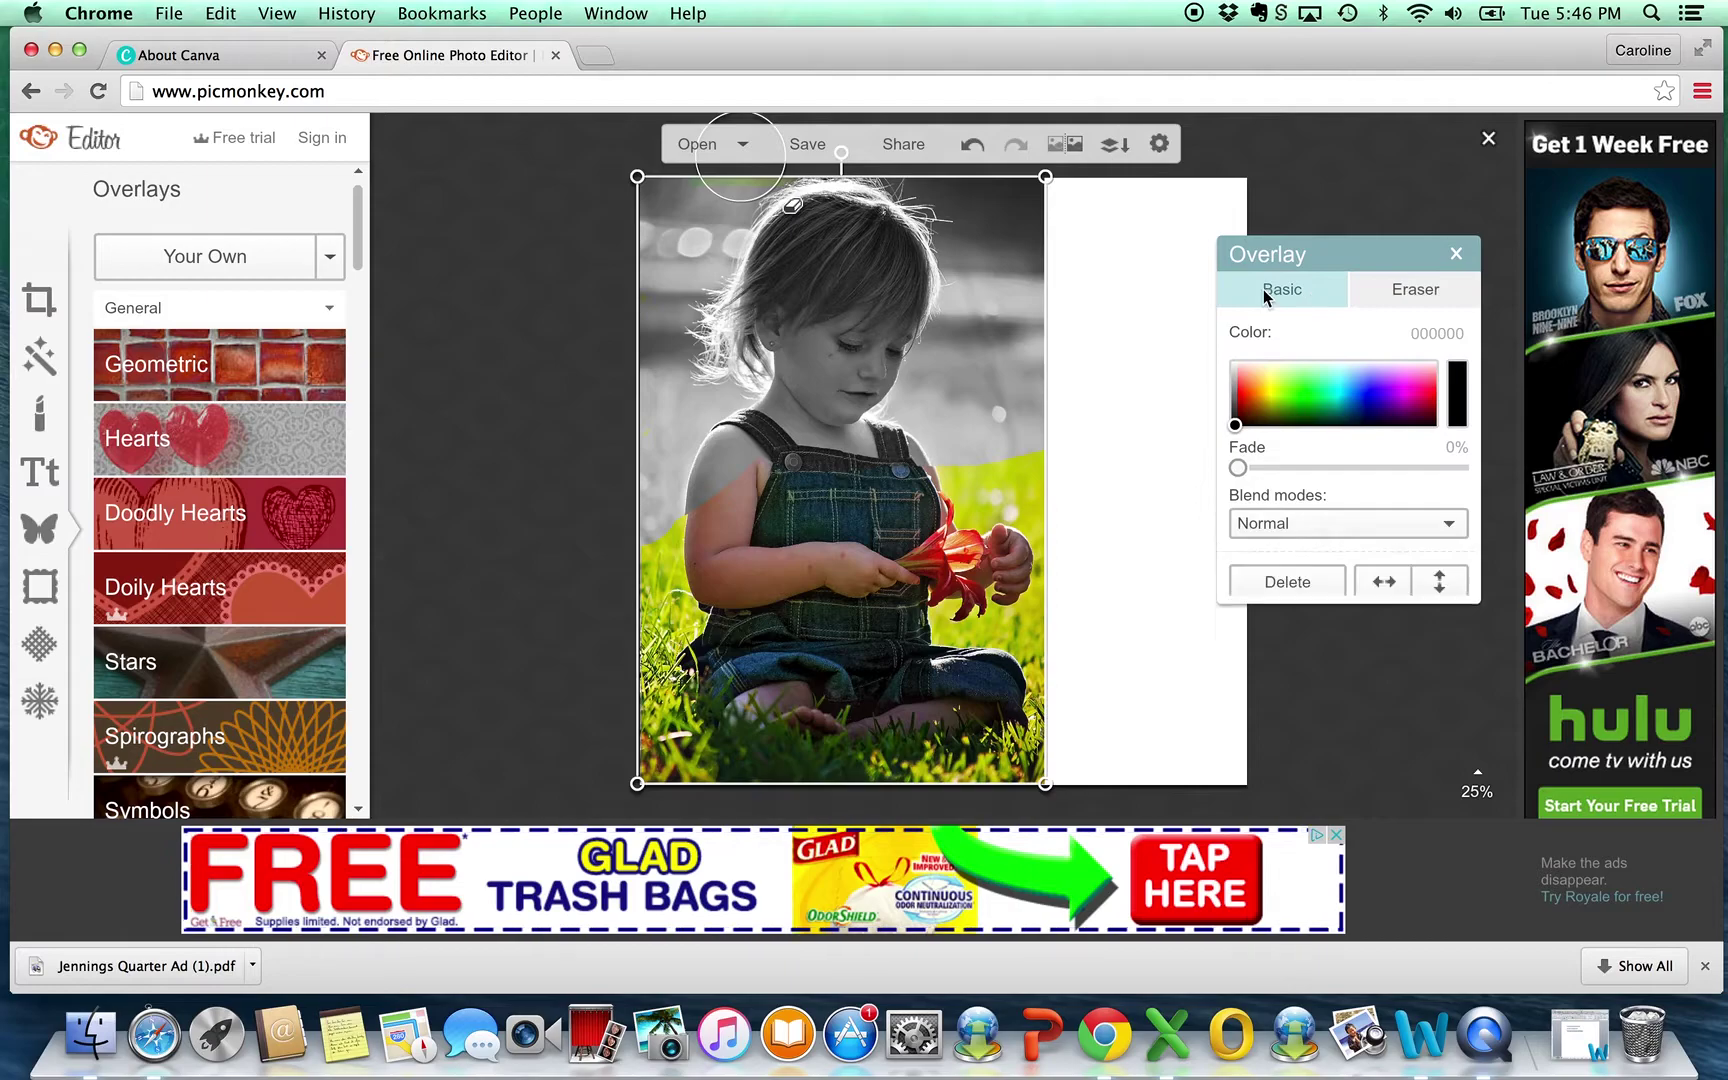
pyautogui.moveTo(918, 287)
pyautogui.mouseDown()
pyautogui.moveTo(1169, 285)
pyautogui.moveTo(918, 288)
pyautogui.mouseUp()
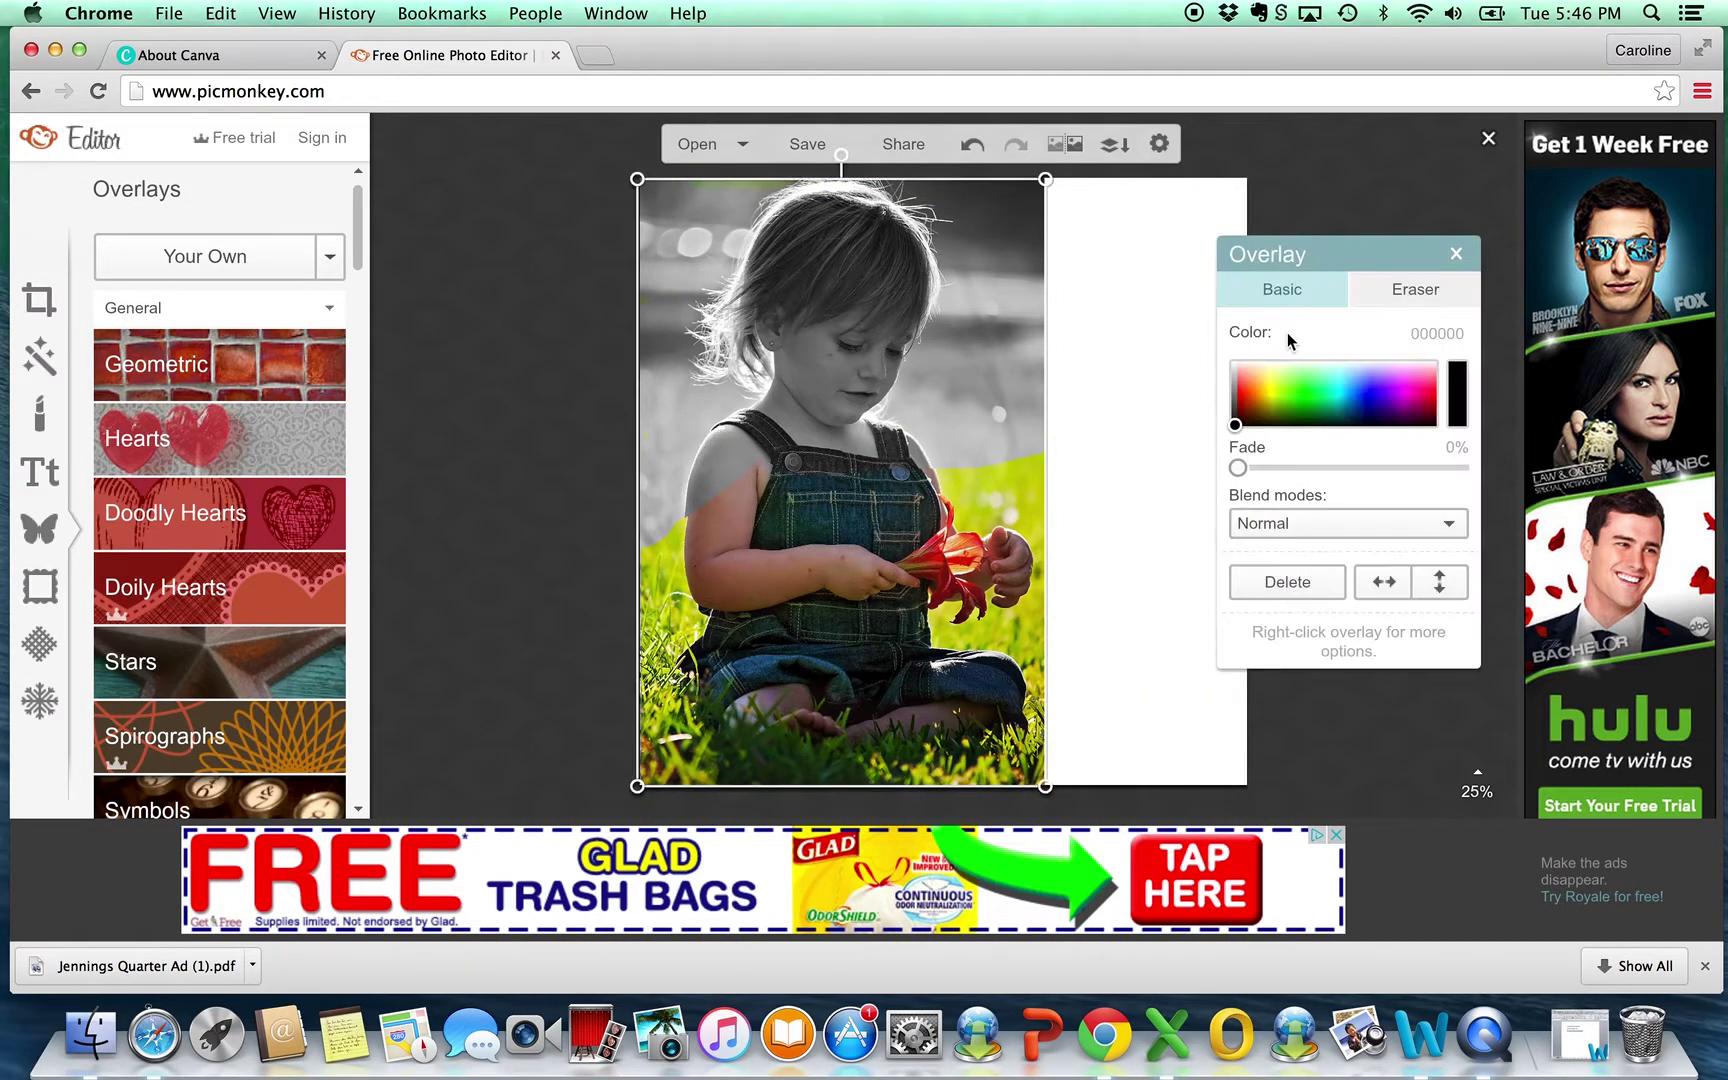
# Erase the remaining color from the girl's lower body and the grass, keeping the area around the red flower
pyautogui.click(1415, 292)
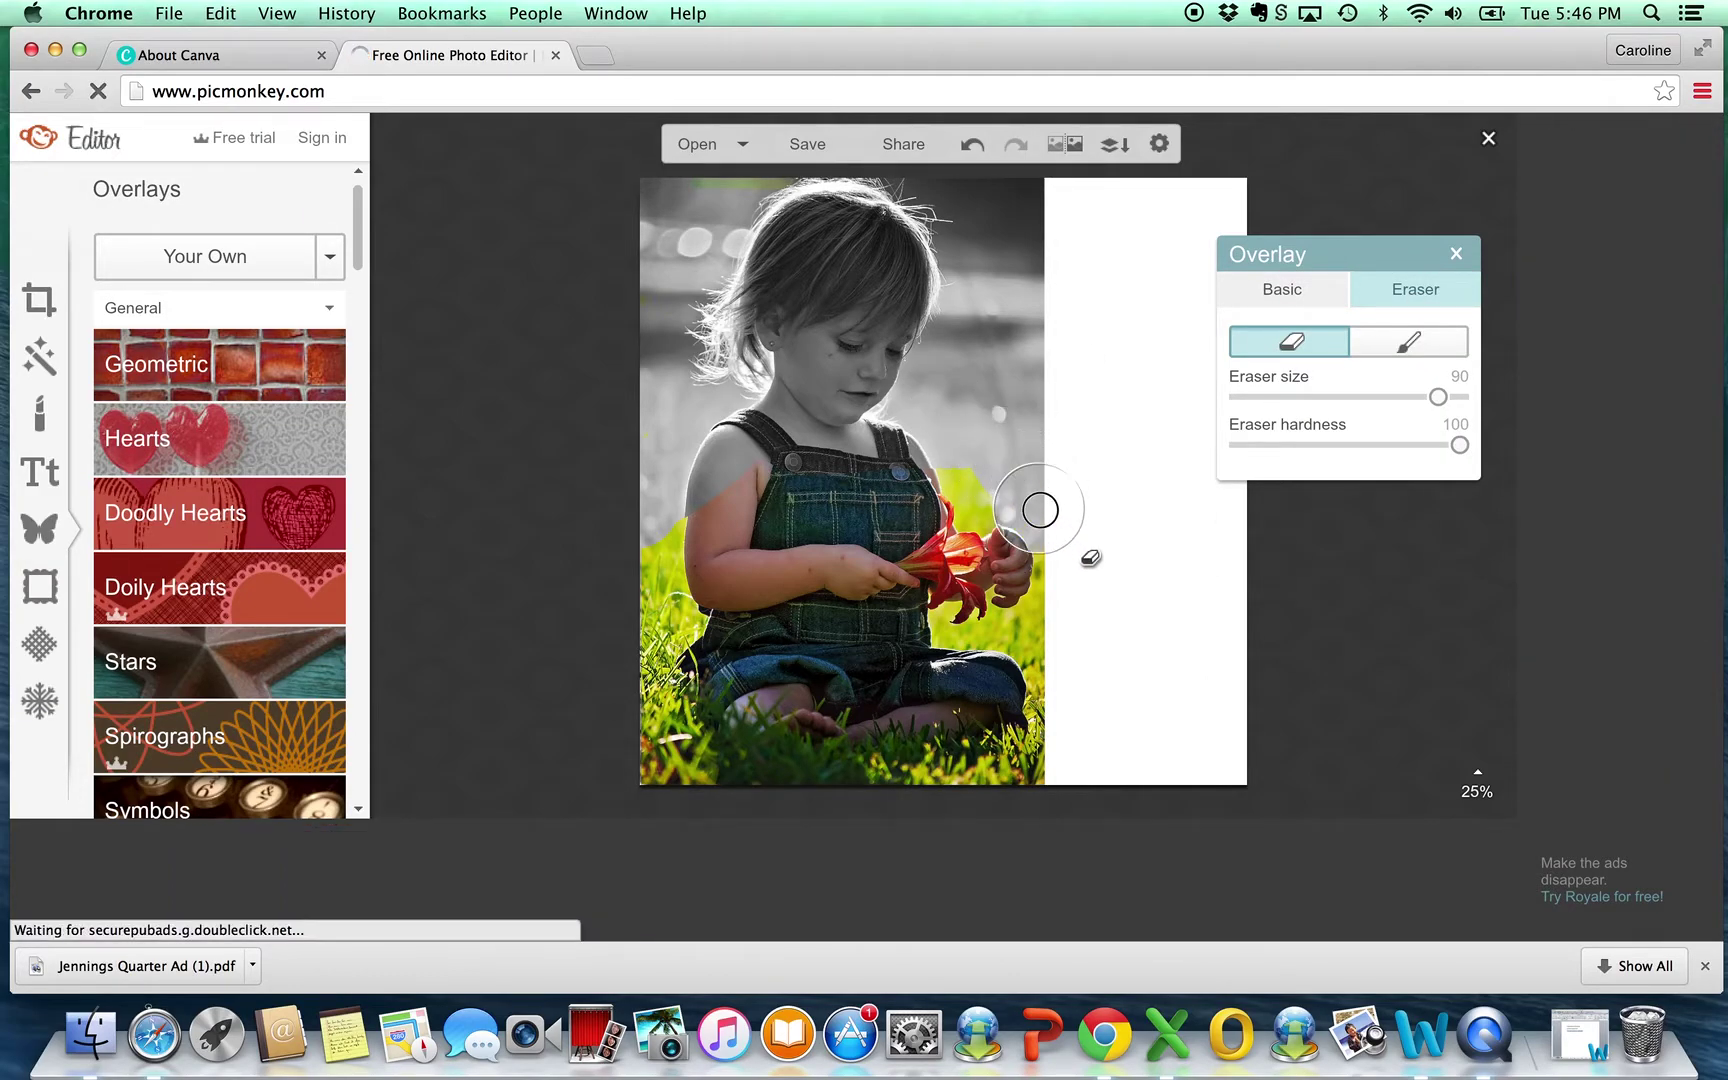
pyautogui.moveTo(1047, 548)
pyautogui.mouseDown()
pyautogui.moveTo(1049, 617)
pyautogui.moveTo(1026, 663)
pyautogui.moveTo(963, 700)
pyautogui.mouseUp()
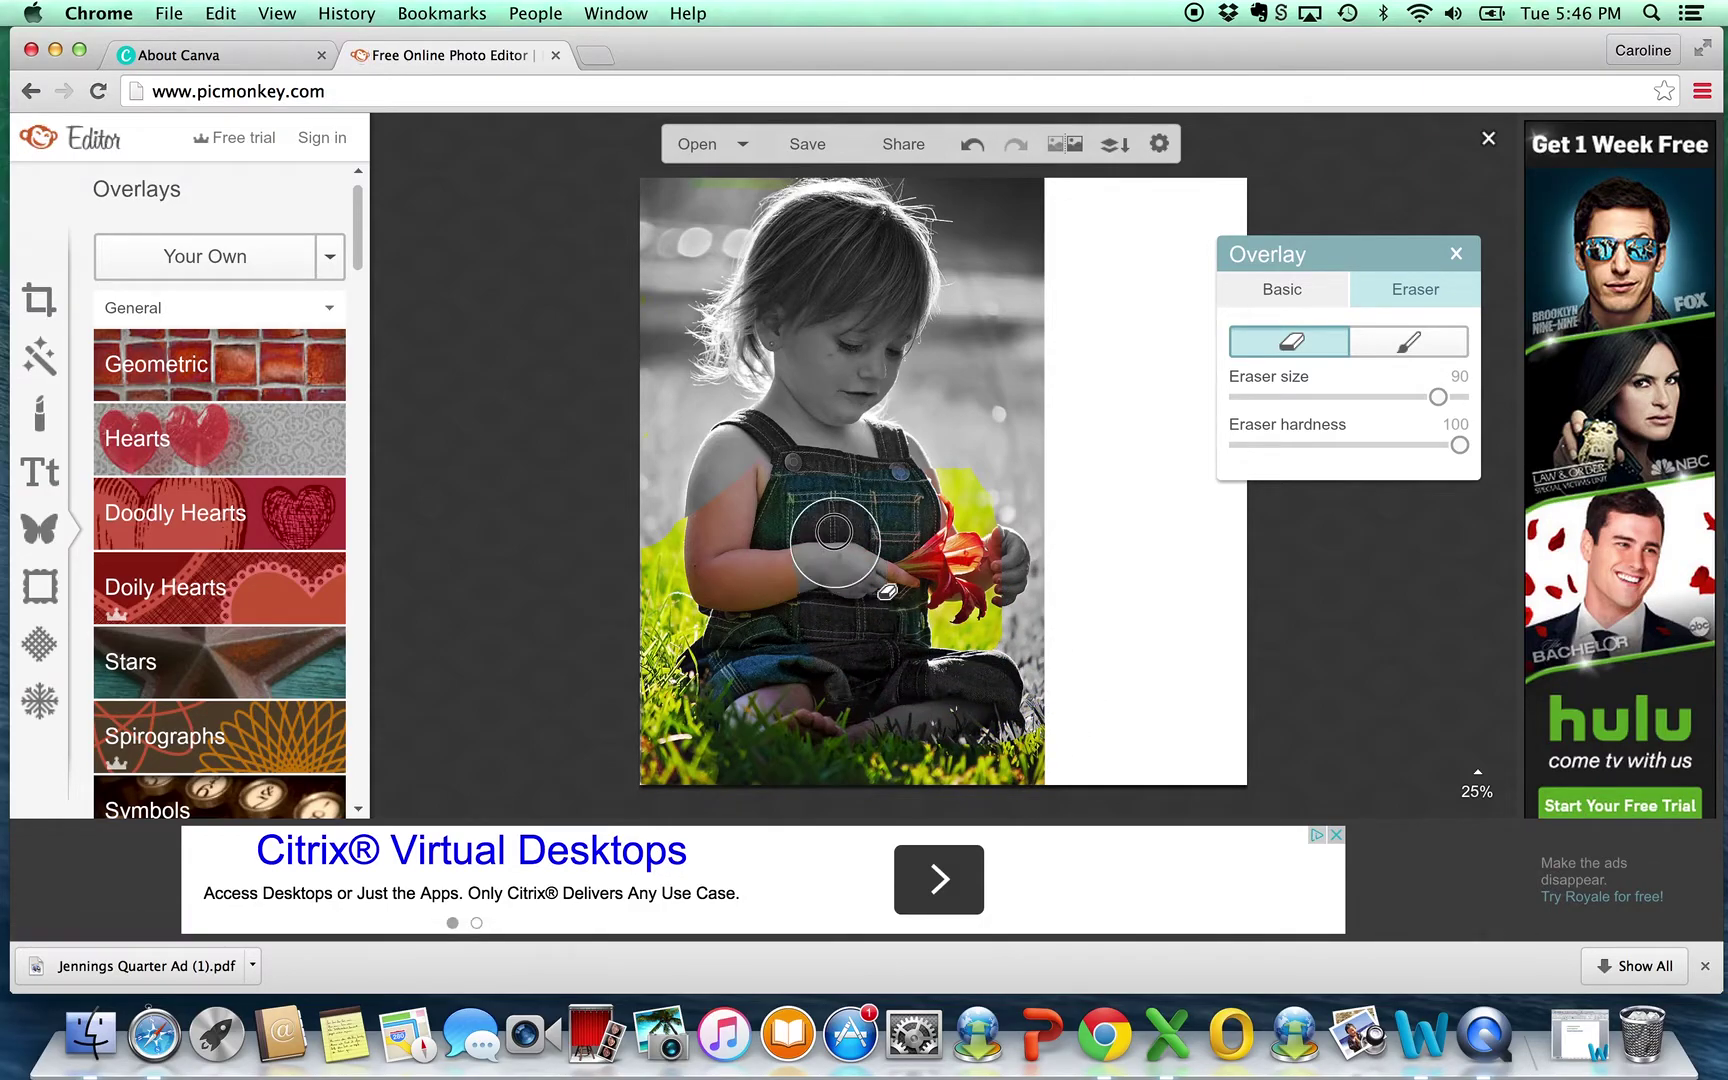
pyautogui.moveTo(862, 492)
pyautogui.mouseDown()
pyautogui.moveTo(784, 536)
pyautogui.moveTo(779, 629)
pyautogui.moveTo(750, 476)
pyautogui.moveTo(693, 667)
pyautogui.moveTo(687, 521)
pyautogui.moveTo(670, 805)
pyautogui.moveTo(766, 781)
pyautogui.moveTo(756, 647)
pyautogui.moveTo(862, 684)
pyautogui.moveTo(771, 791)
pyautogui.moveTo(996, 781)
pyautogui.moveTo(1054, 752)
pyautogui.moveTo(1046, 717)
pyautogui.moveTo(985, 709)
pyautogui.moveTo(912, 667)
pyautogui.moveTo(1005, 674)
pyautogui.moveTo(1037, 640)
pyautogui.moveTo(1025, 494)
pyautogui.moveTo(967, 447)
pyautogui.moveTo(1027, 512)
pyautogui.moveTo(1043, 574)
pyautogui.moveTo(1041, 635)
pyautogui.moveTo(975, 720)
pyautogui.mouseUp()
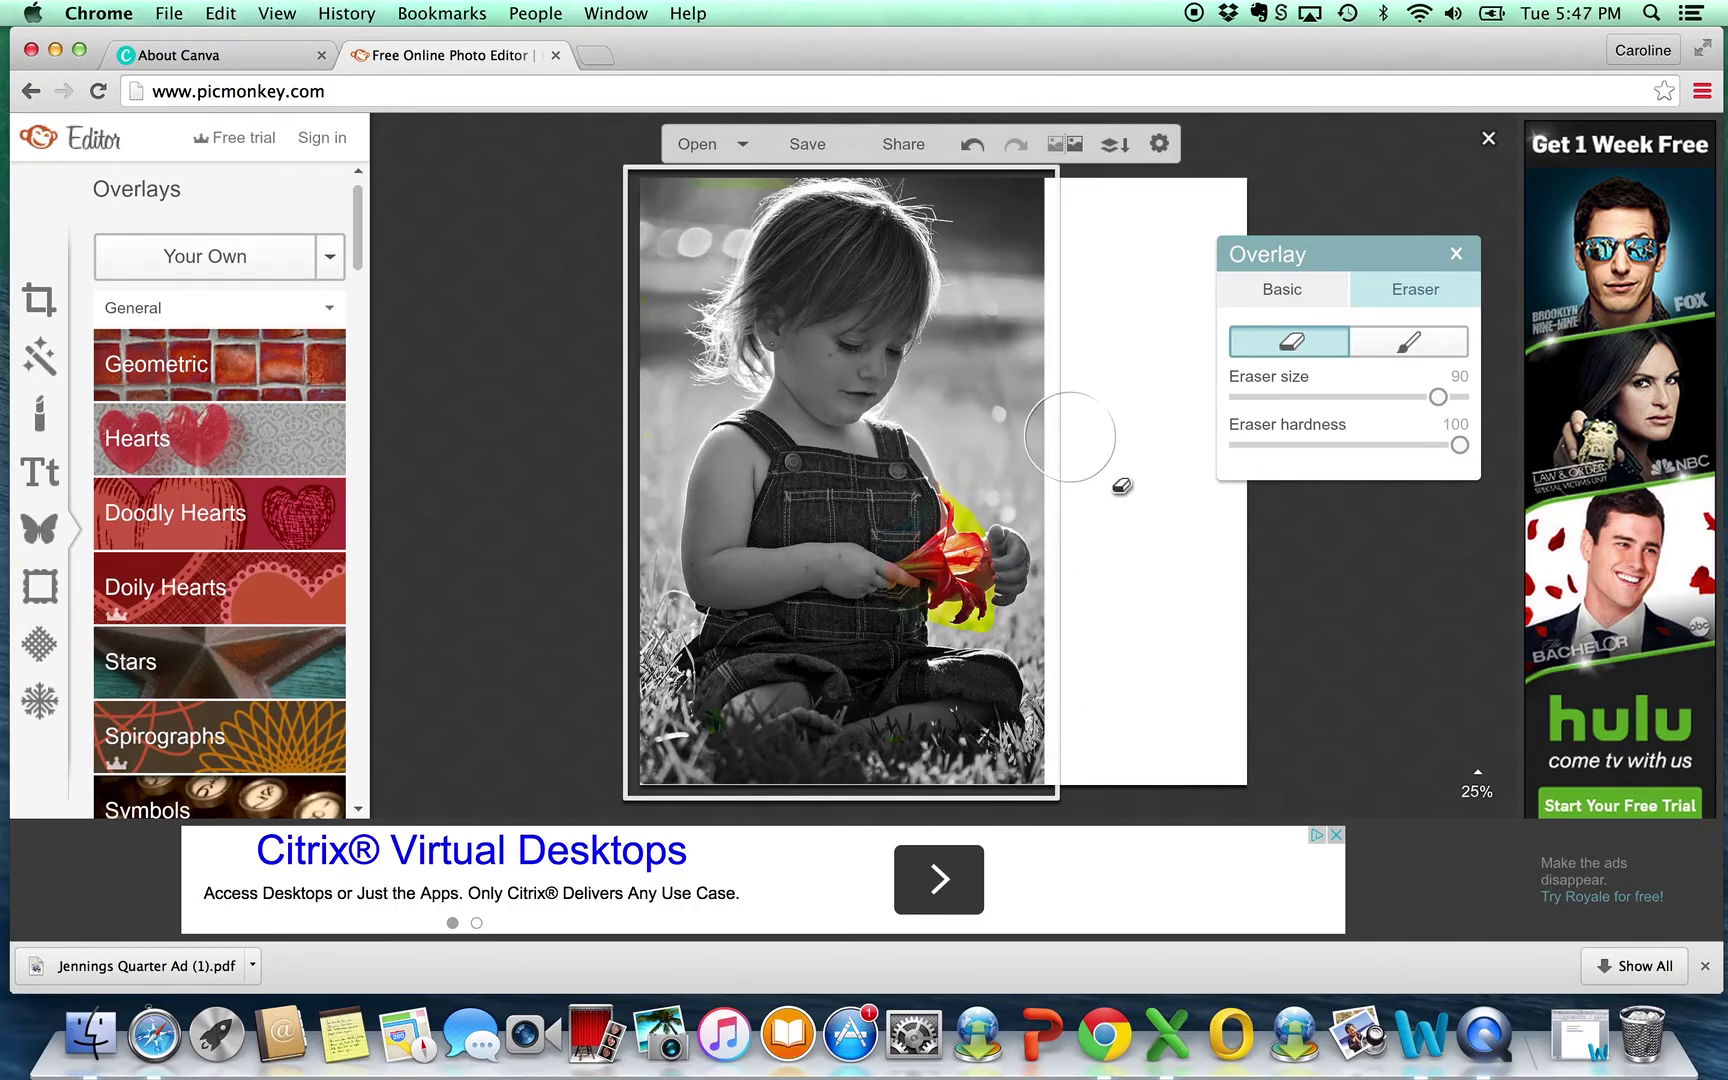
# Set the eraser size to 50 and erase the leftover color closely around the flower, then close the overlay settings
pyautogui.moveTo(1437, 395); pyautogui.dragTo(1341, 400)
pyautogui.moveTo(1478, 785)
pyautogui.click(1476, 599)
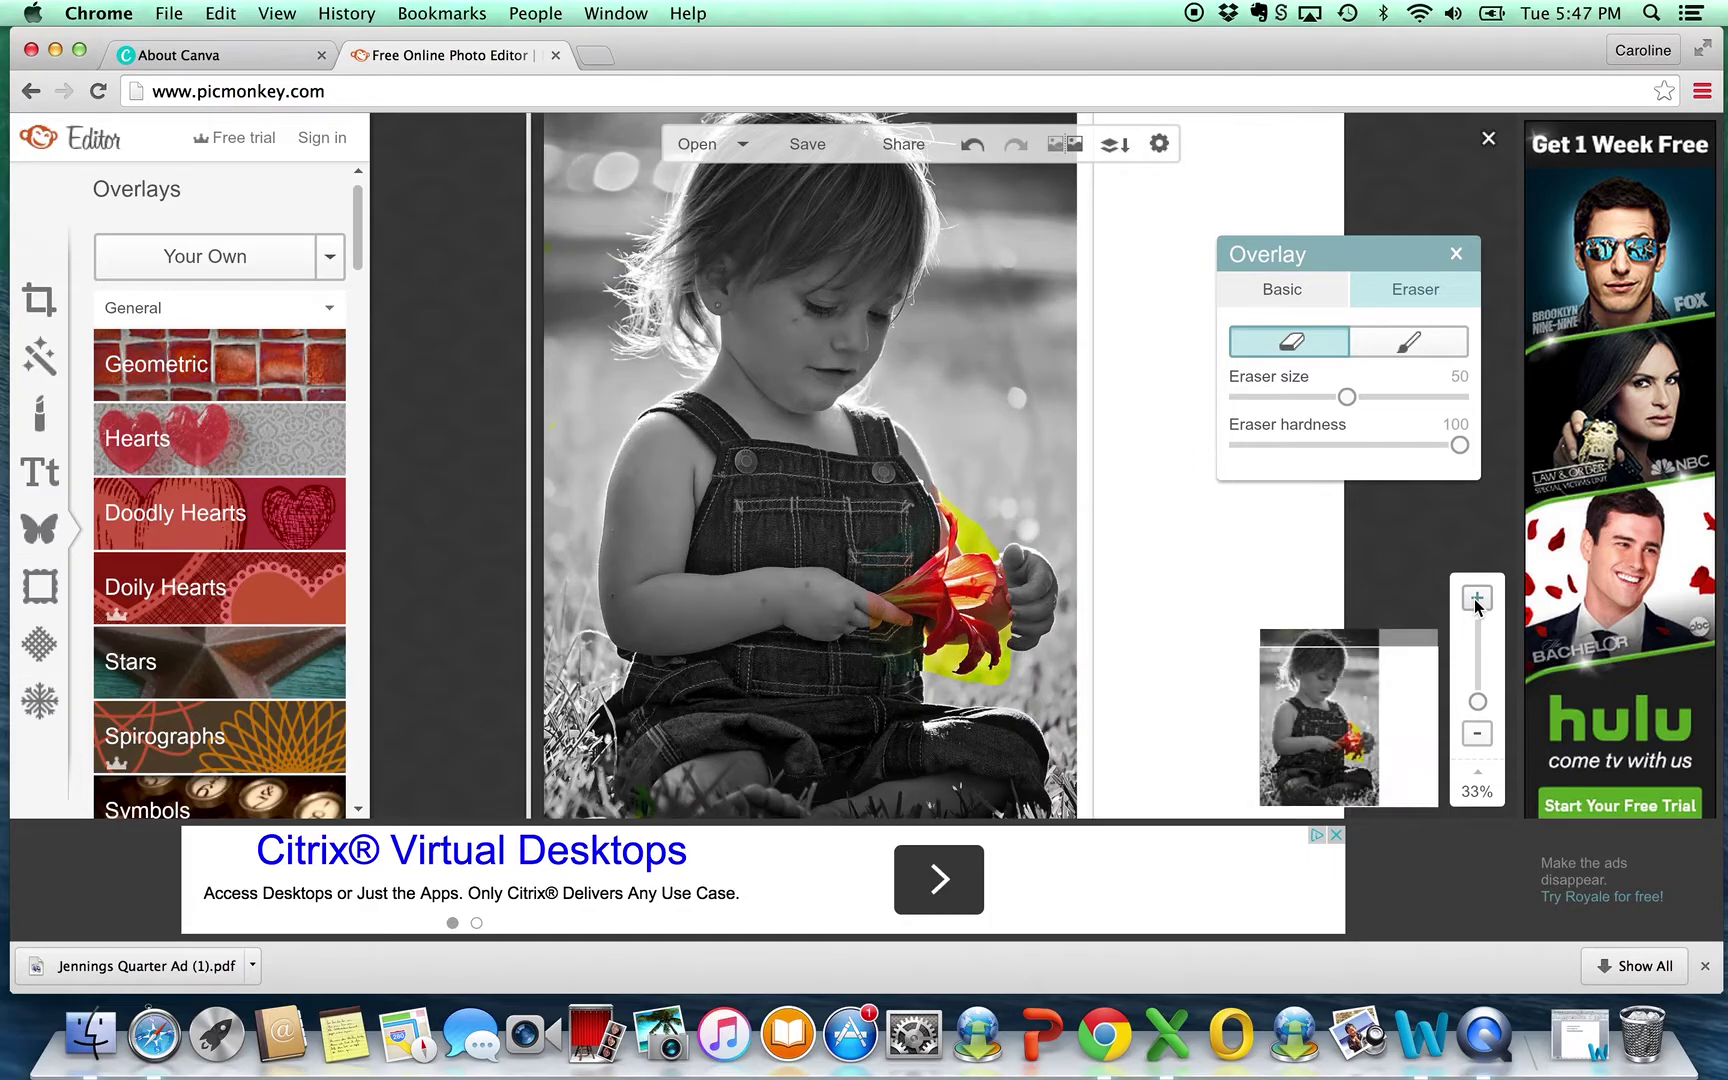
pyautogui.click(1476, 599)
pyautogui.click(1476, 599)
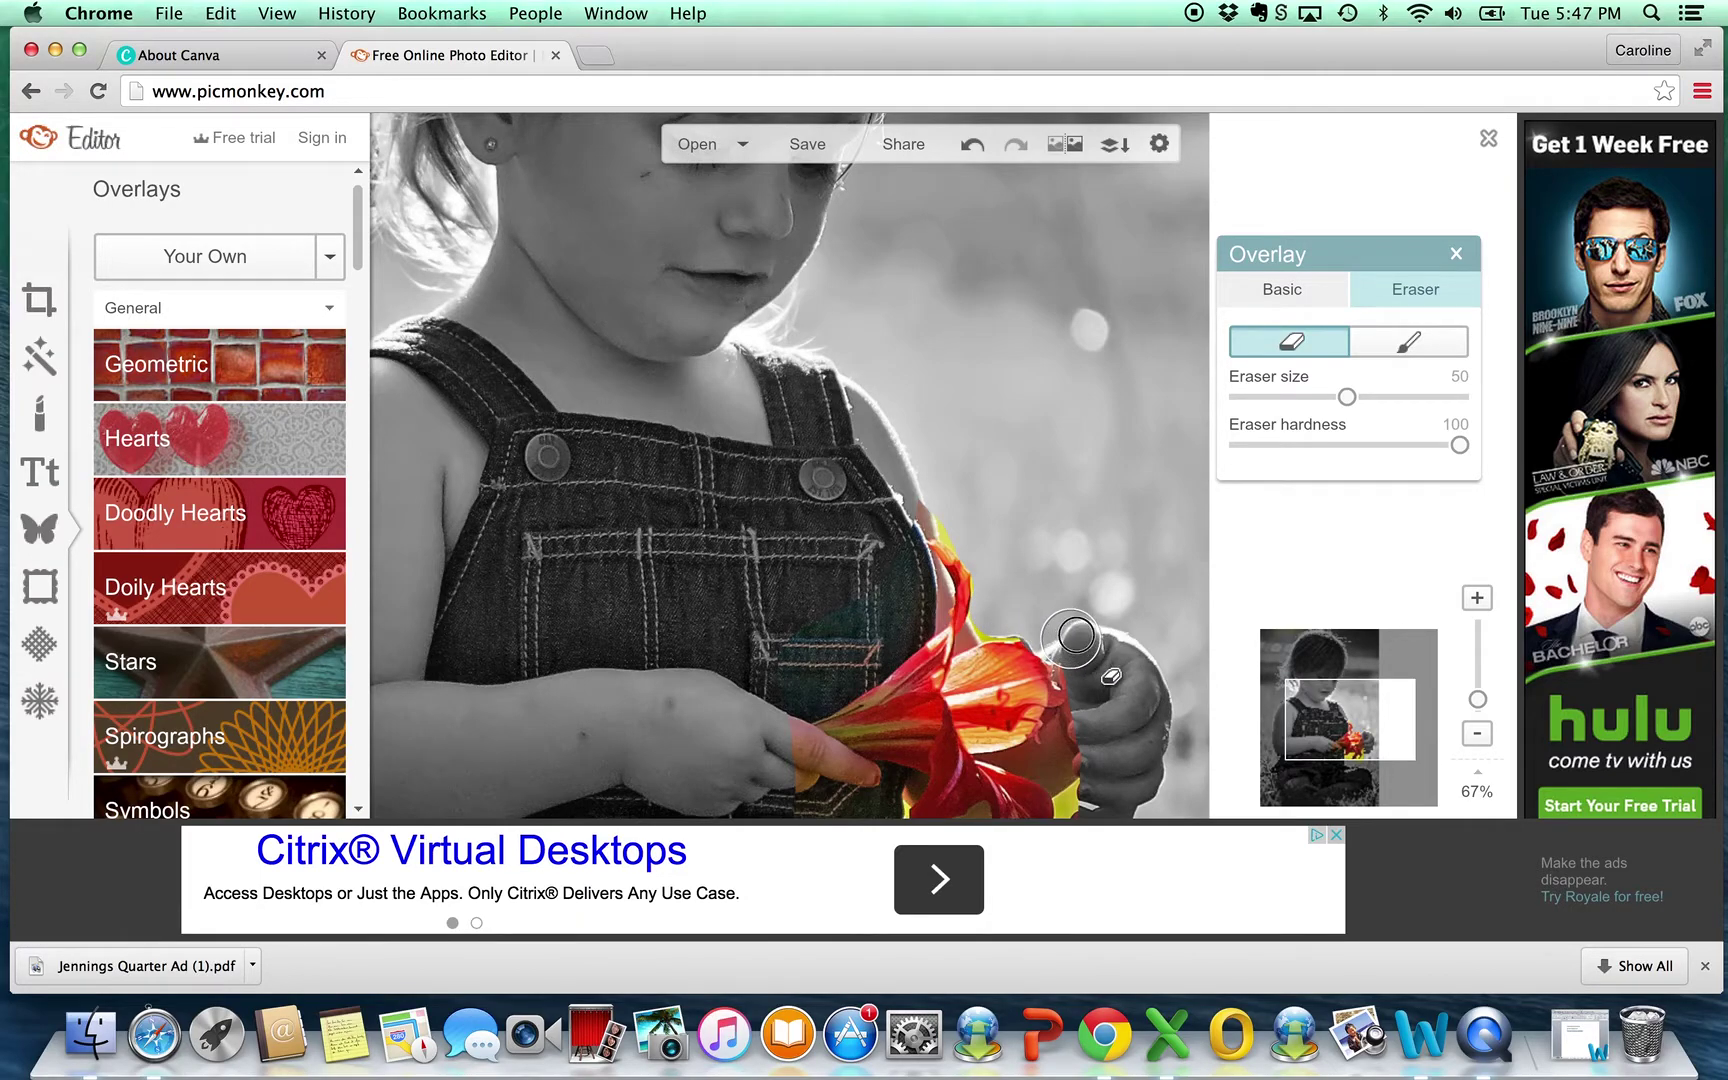
pyautogui.scroll(-2, 1328, 720)
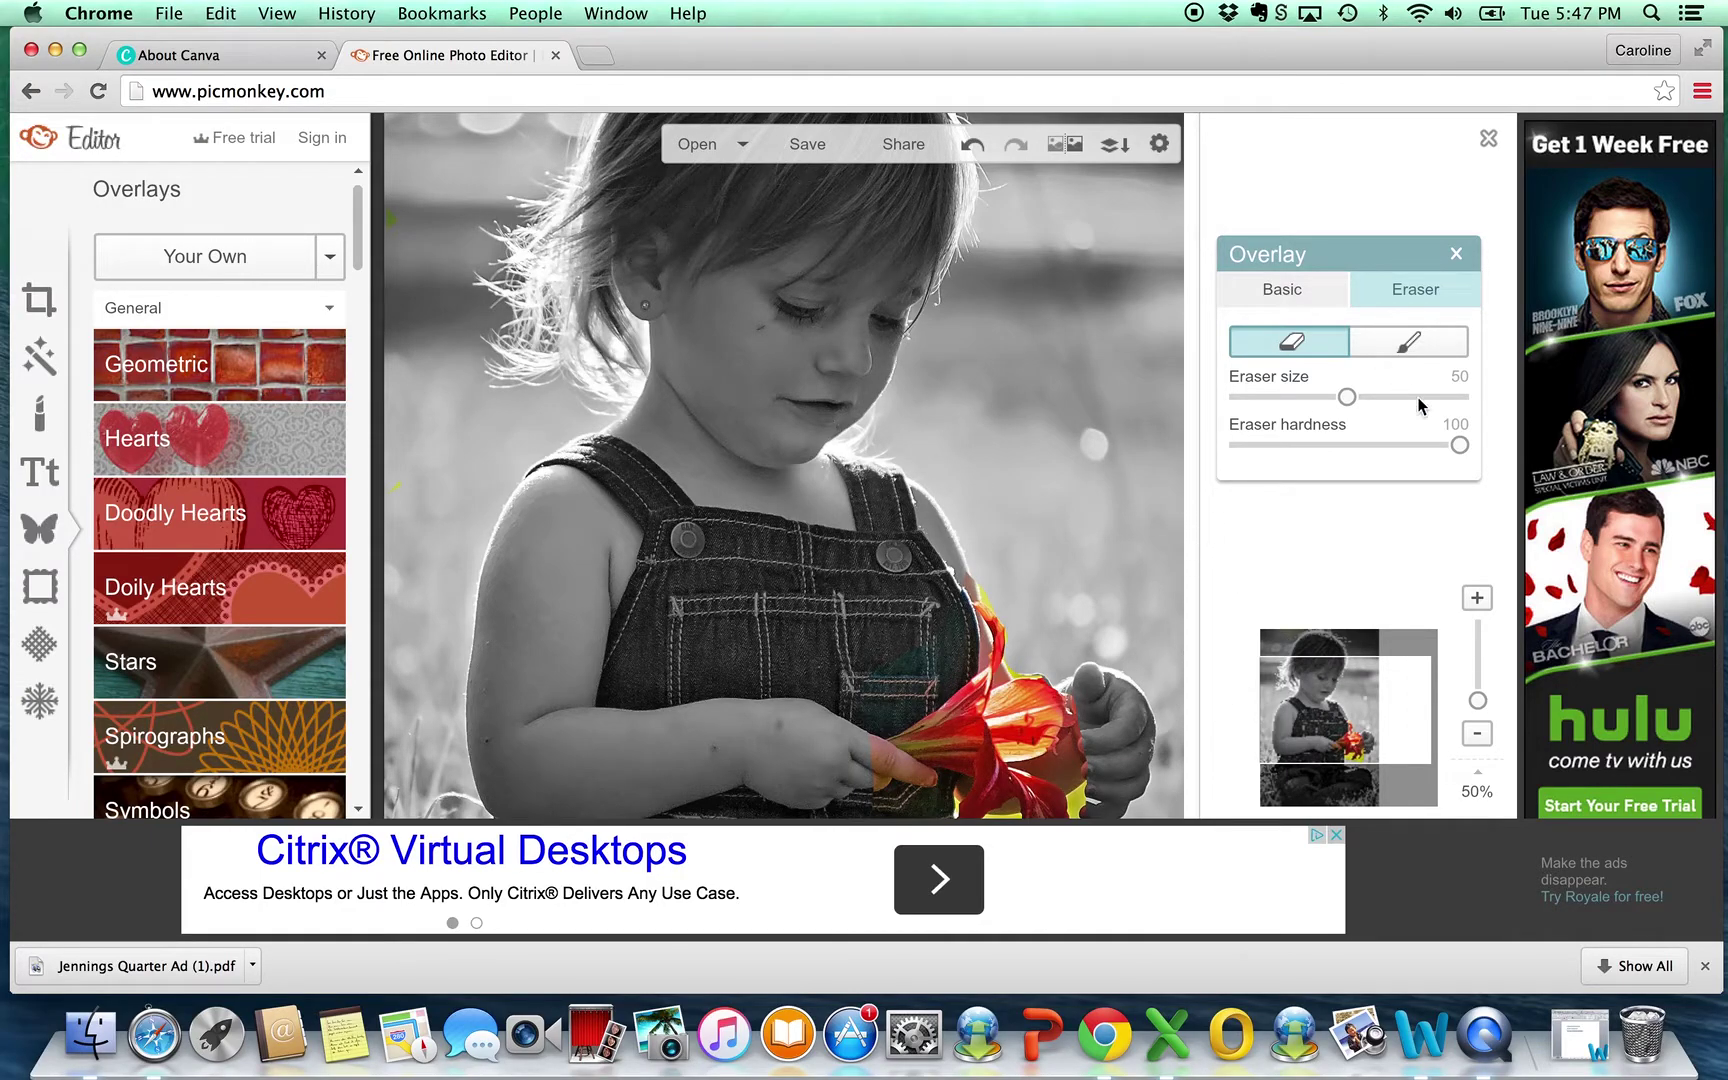
pyautogui.moveTo(1386, 711); pyautogui.dragTo(1369, 733)
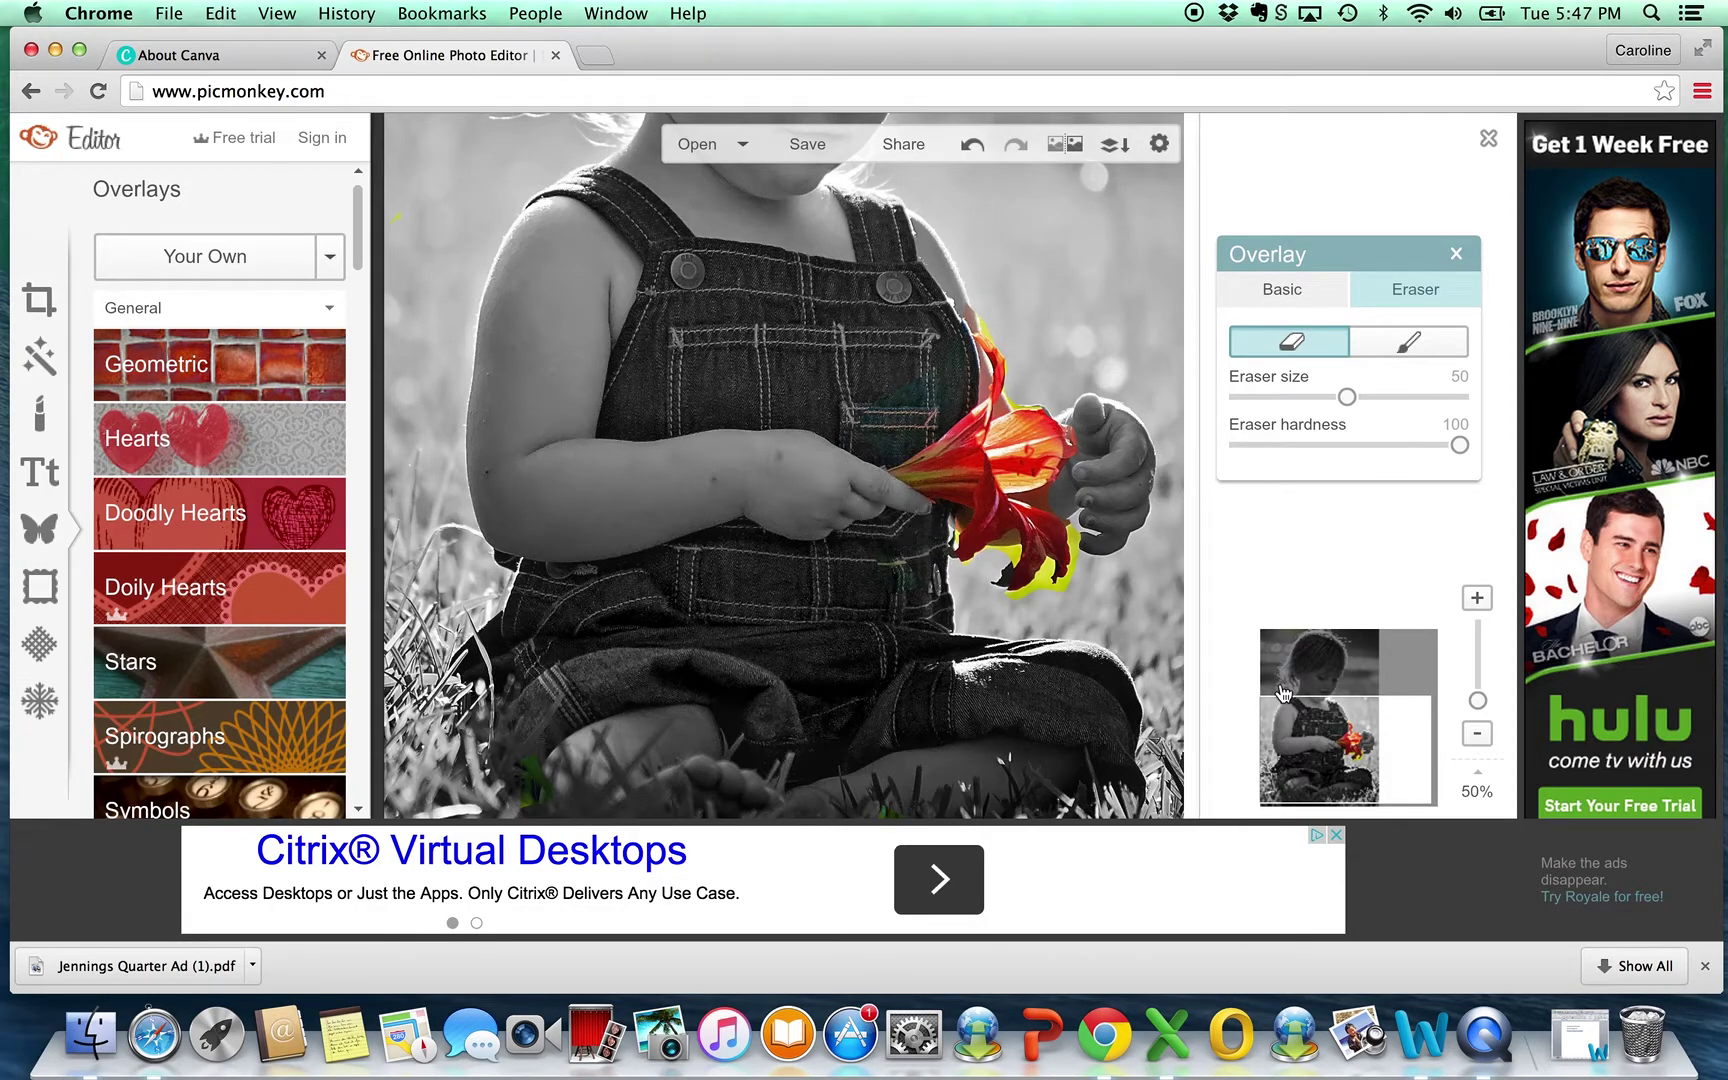
pyautogui.click(1476, 733)
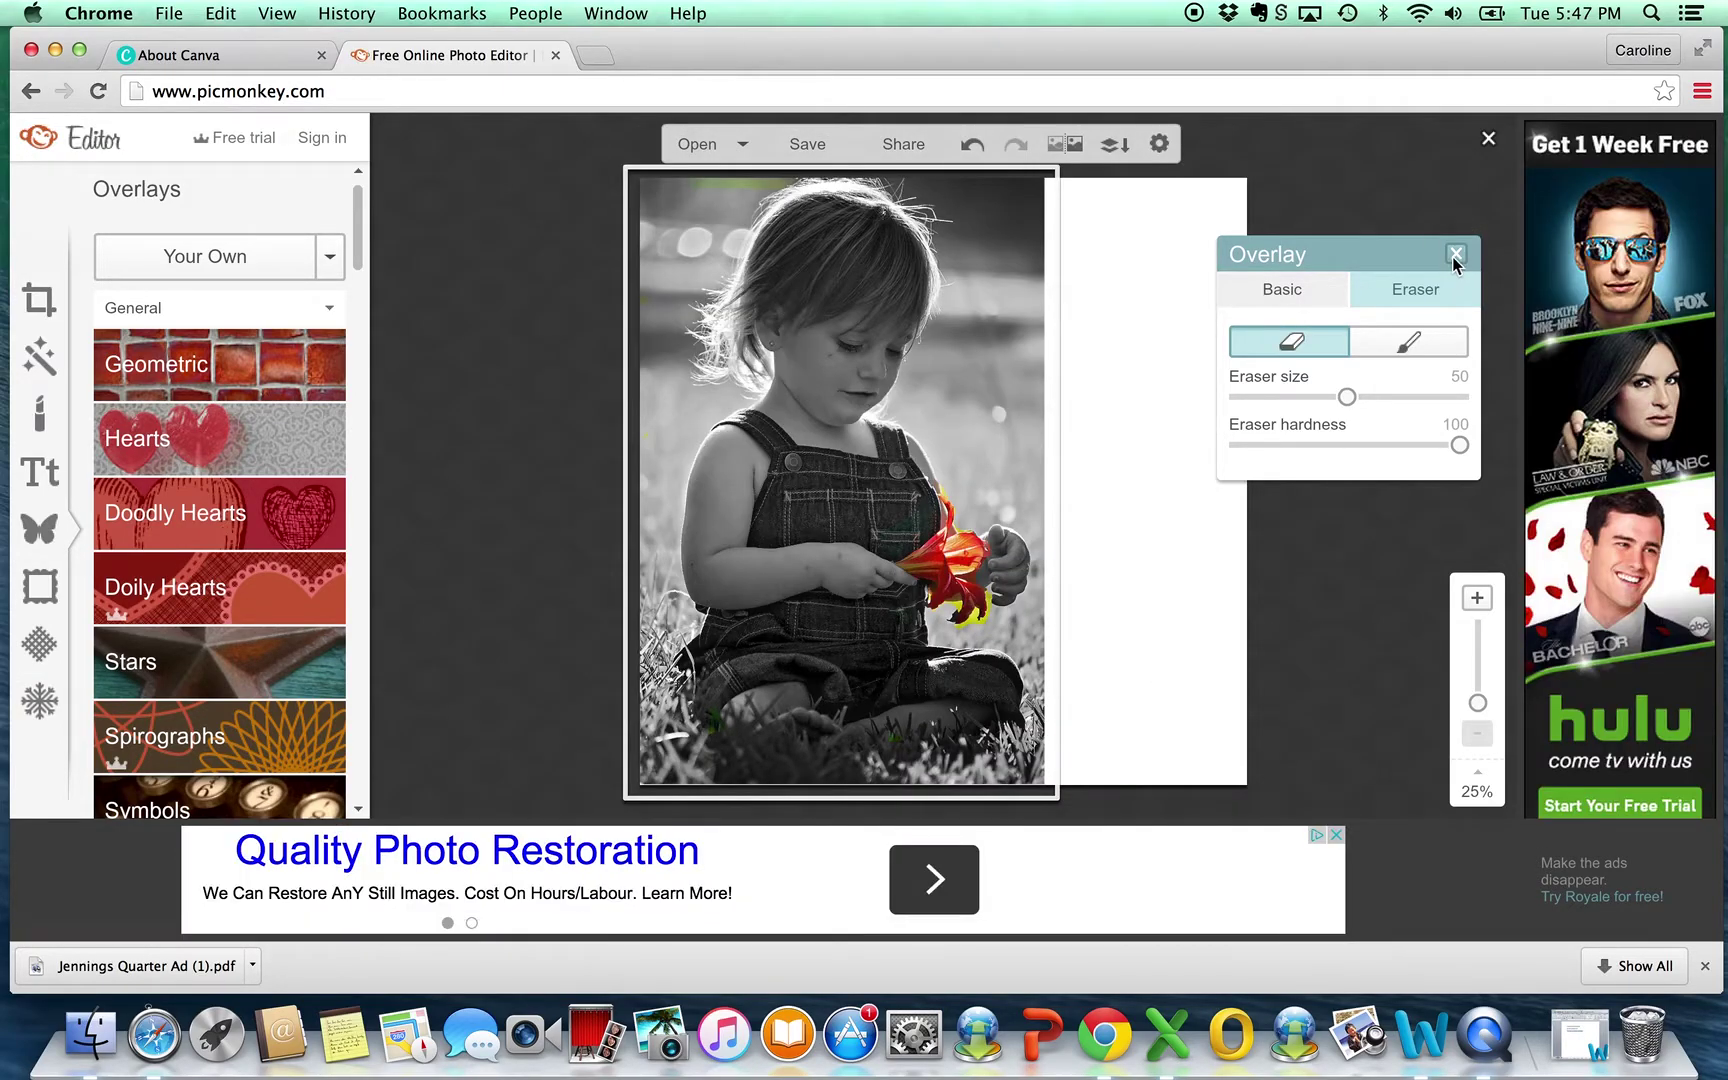
pyautogui.click(1456, 254)
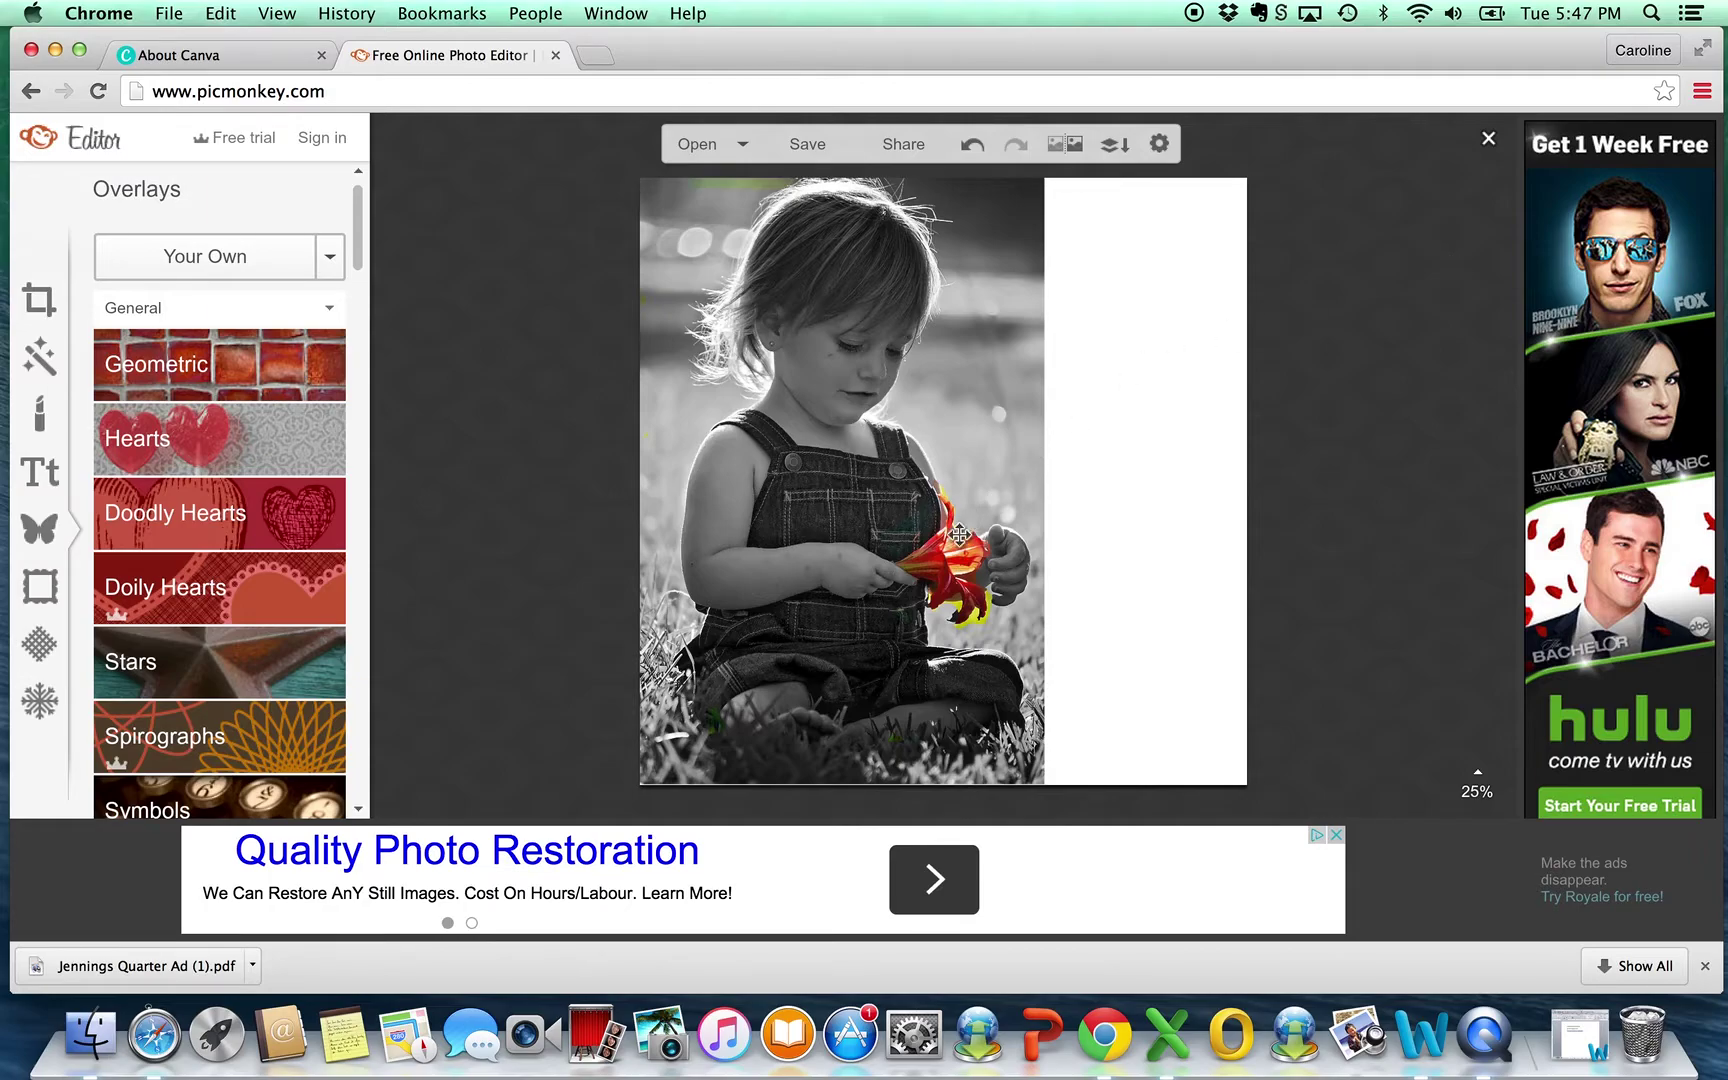
# Enlarge the flower overlay slightly and nudge it so the flower lines up with the black-and-white photo
pyautogui.moveTo(942, 560)
pyautogui.mouseDown()
pyautogui.moveTo(948, 610)
pyautogui.moveTo(970, 546)
pyautogui.moveTo(1051, 473)
pyautogui.moveTo(945, 568)
pyautogui.mouseUp()
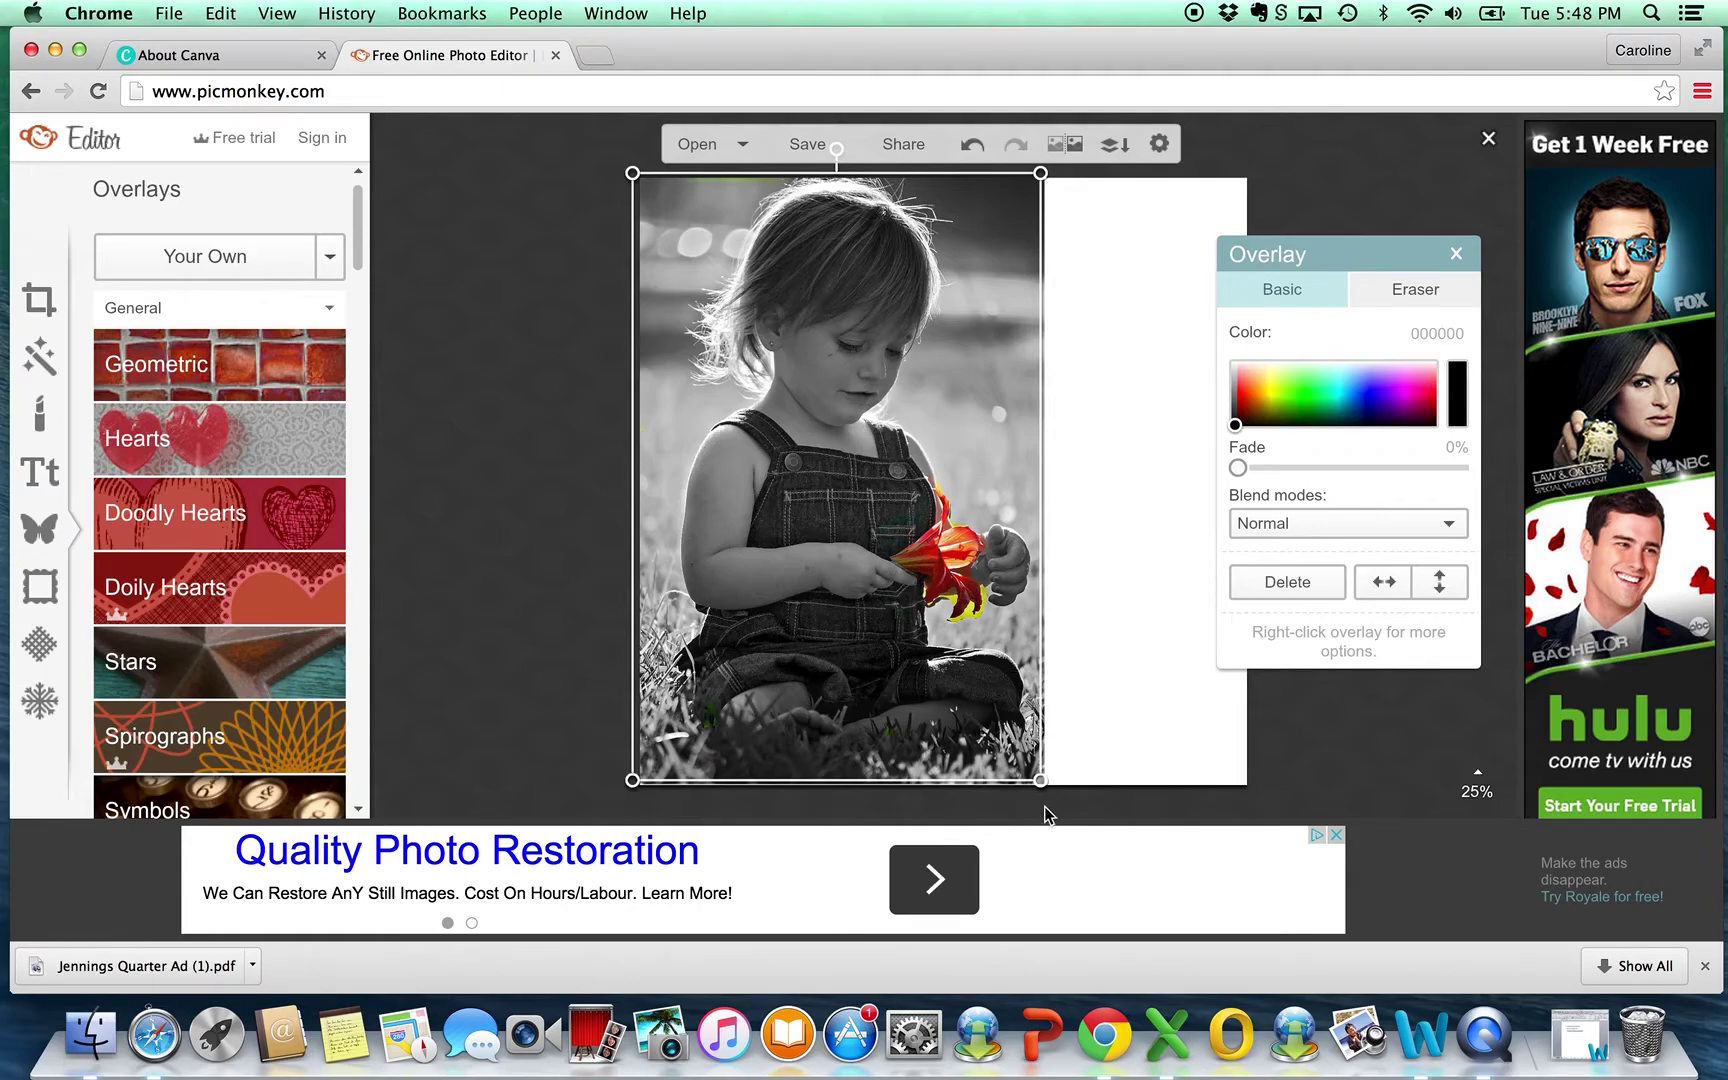
pyautogui.moveTo(1041, 786); pyautogui.dragTo(1053, 795)
pyautogui.moveTo(950, 553); pyautogui.dragTo(953, 552)
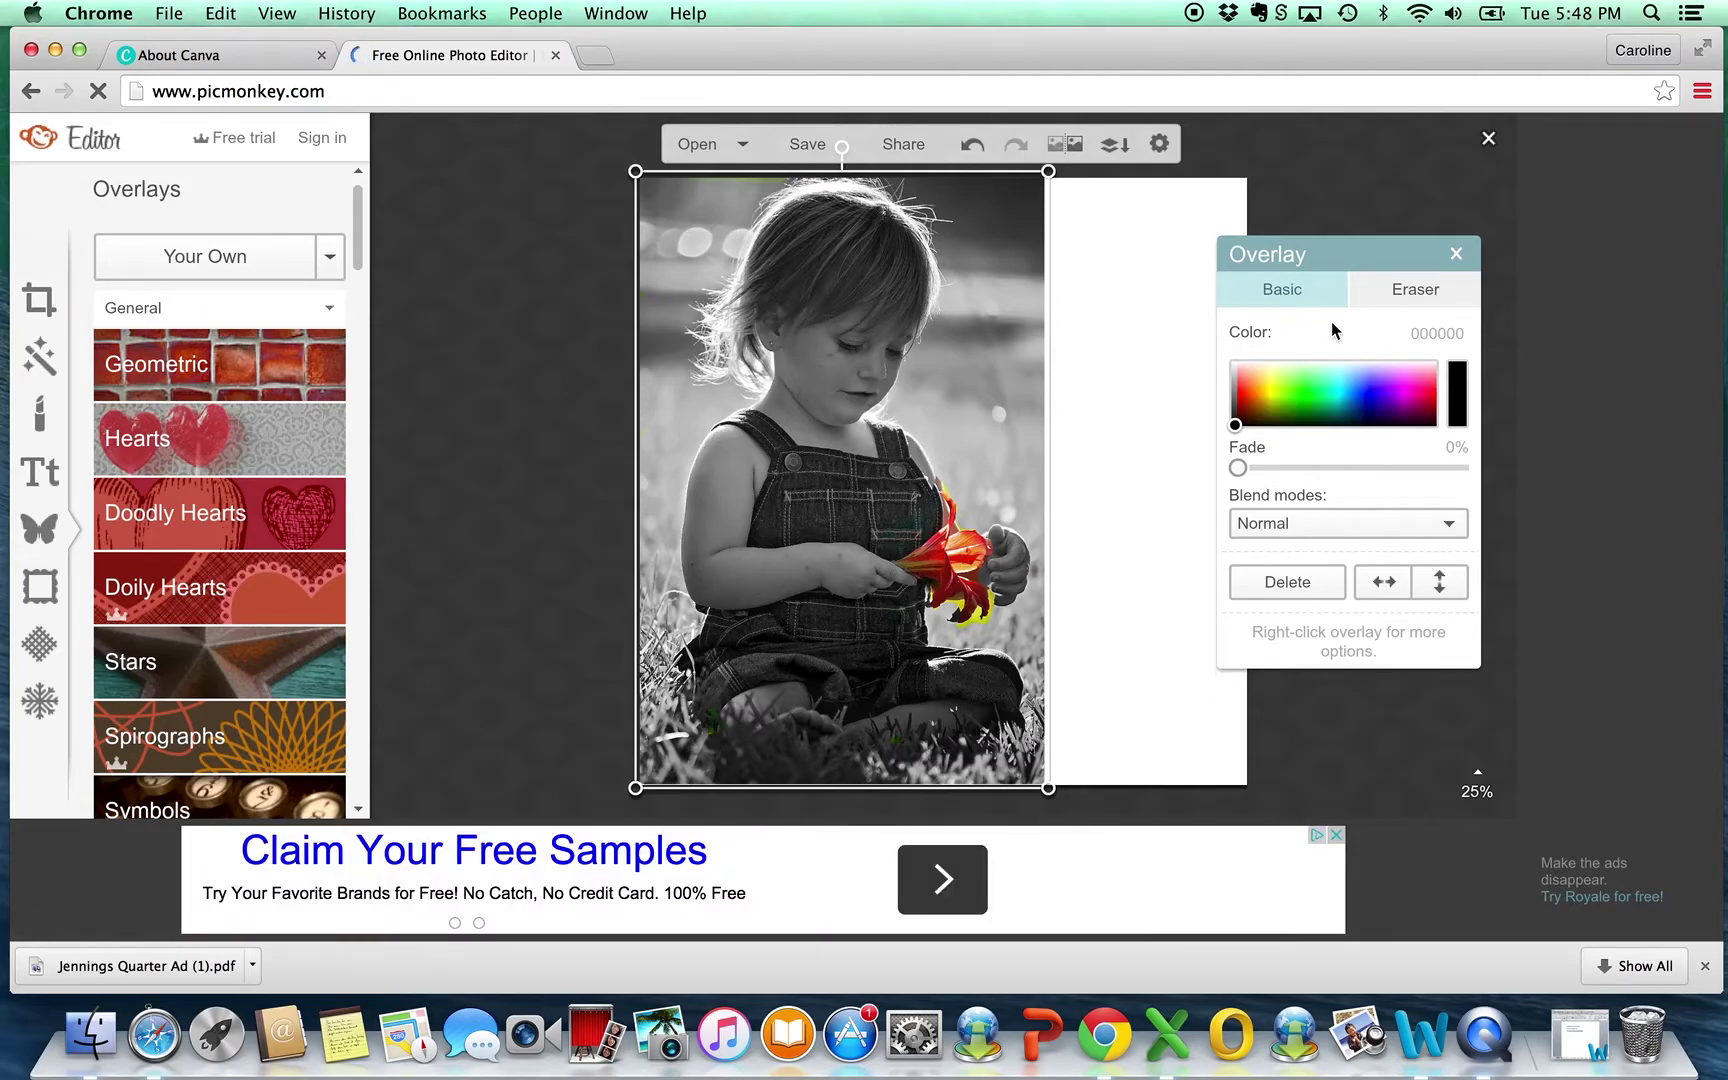
# Crop the canvas to the photo area at 1340 x 2000 with no fixed proportions, removing the blank white part
pyautogui.click(42, 302)
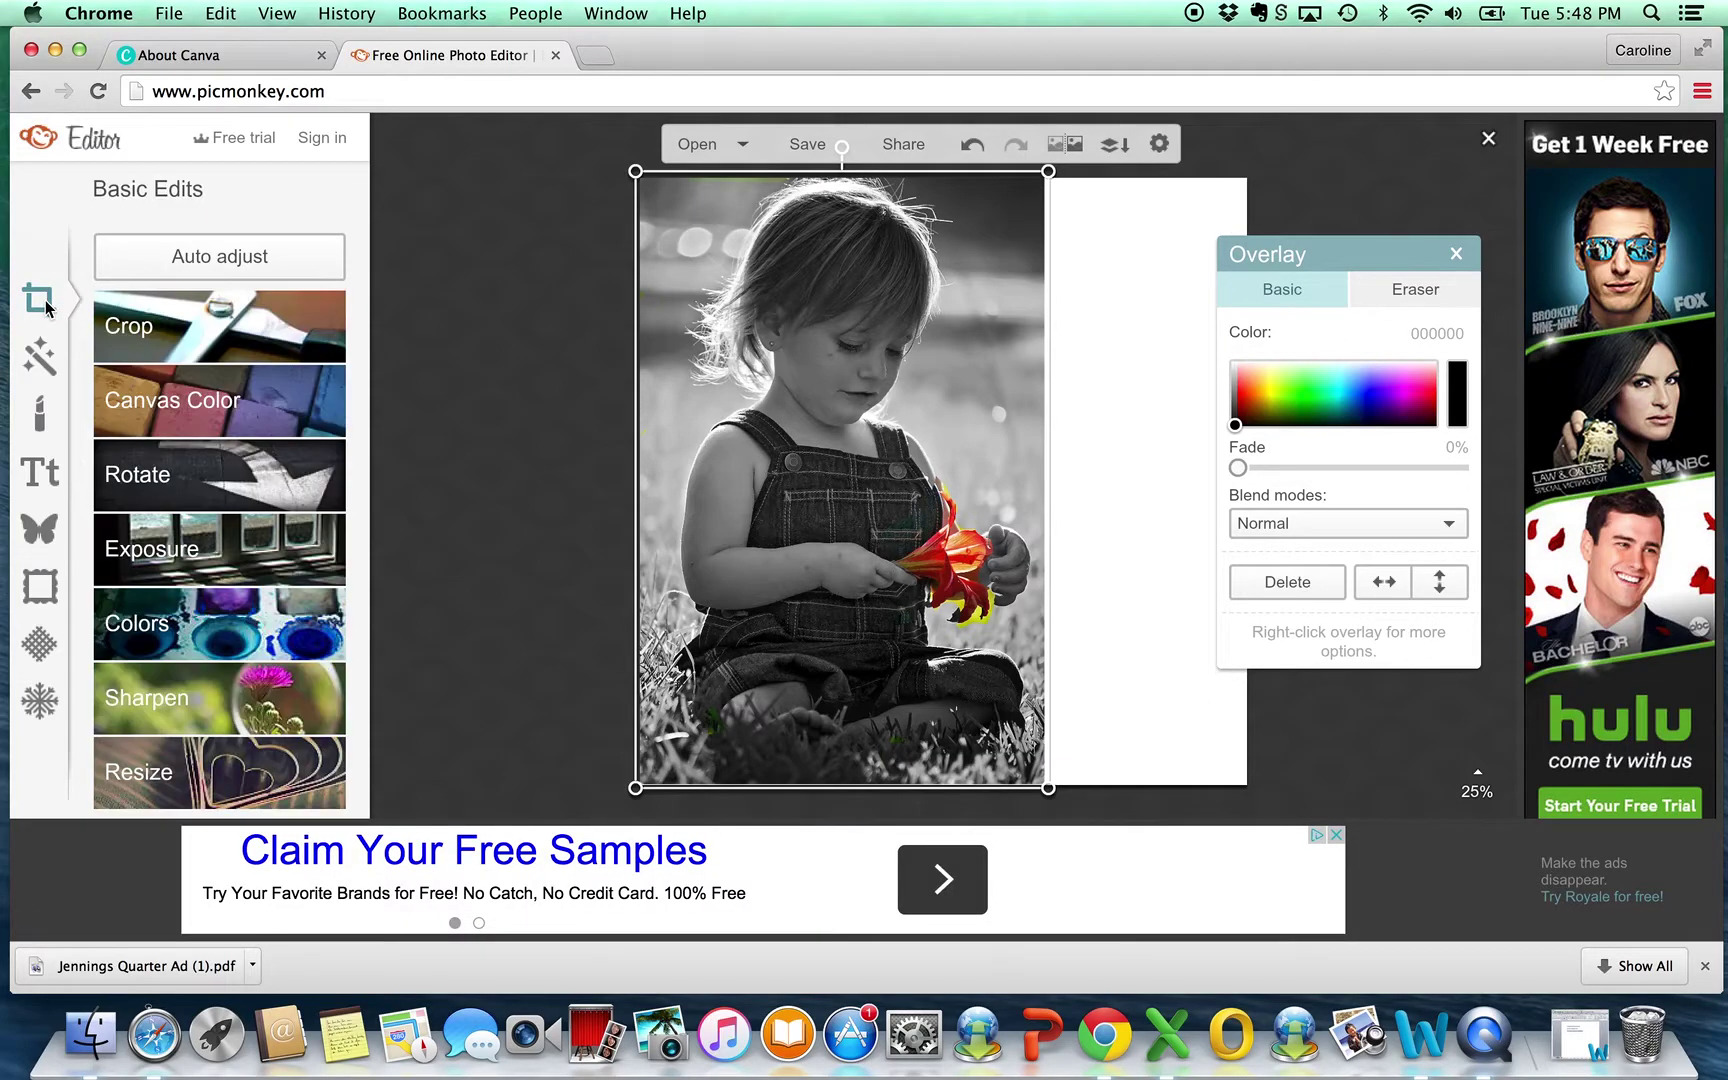
pyautogui.click(170, 345)
pyautogui.moveTo(893, 295); pyautogui.dragTo(785, 177)
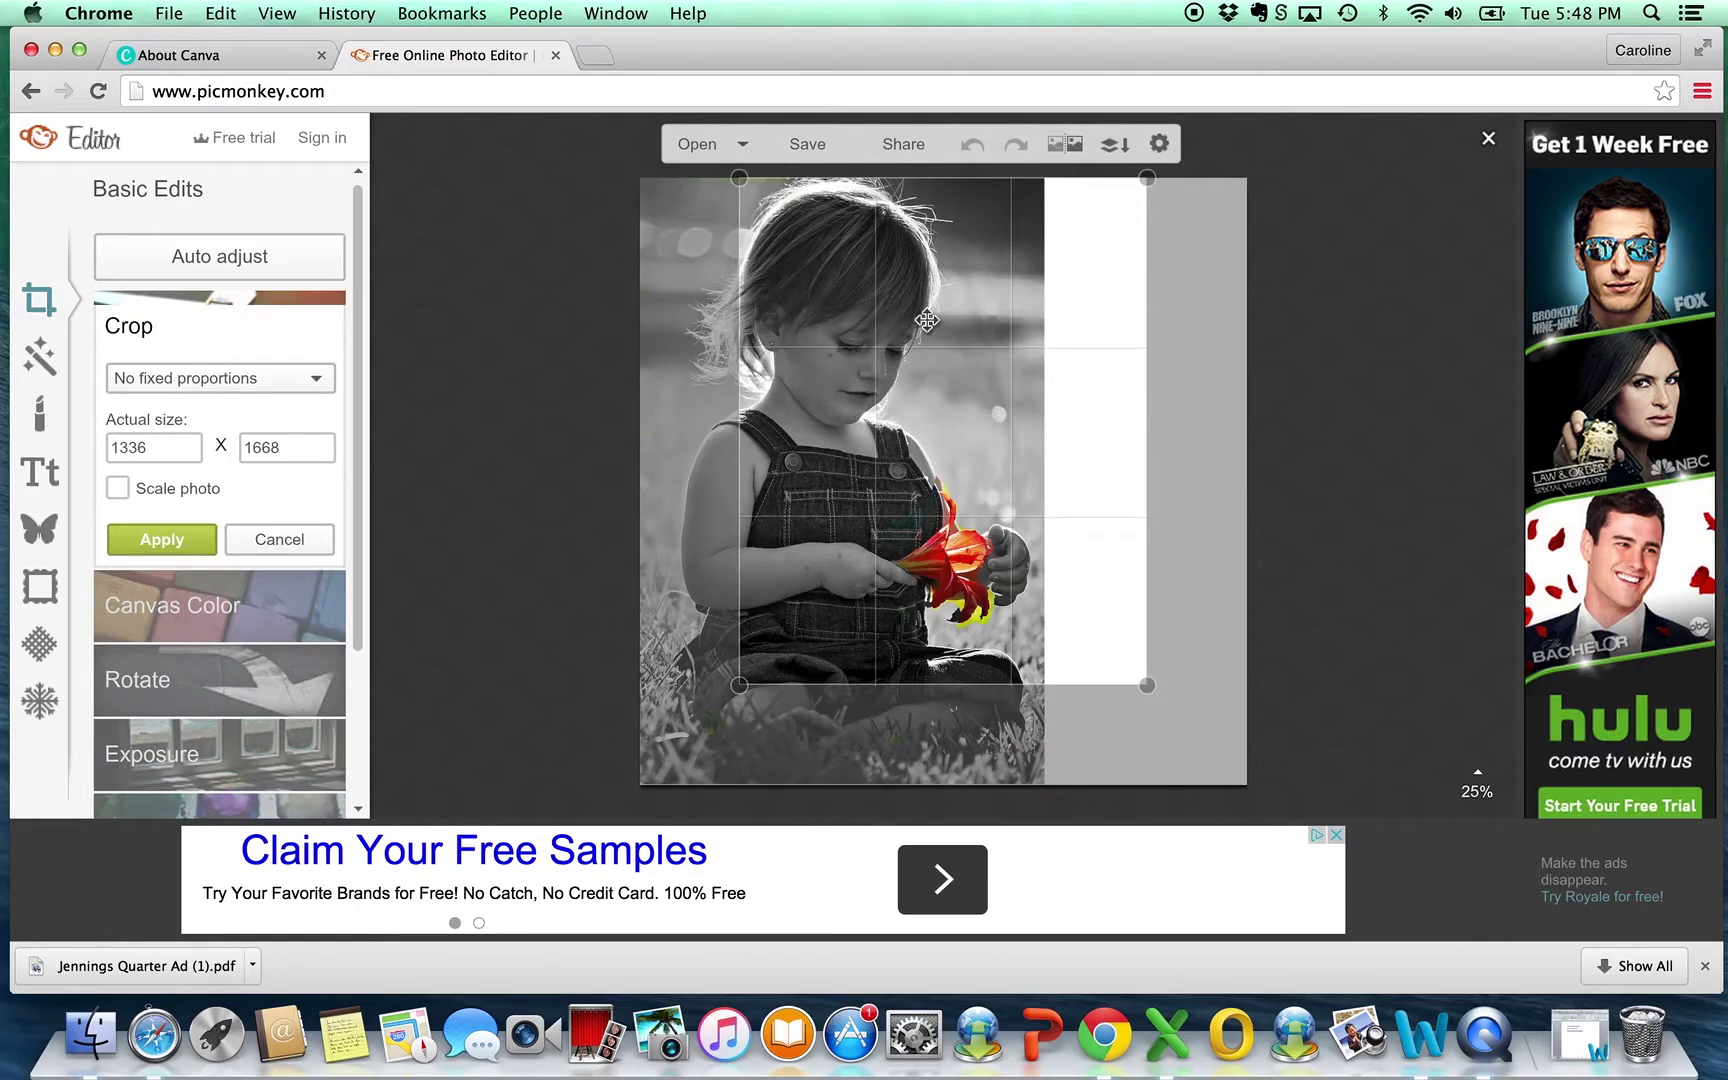
pyautogui.moveTo(927, 319); pyautogui.dragTo(824, 310)
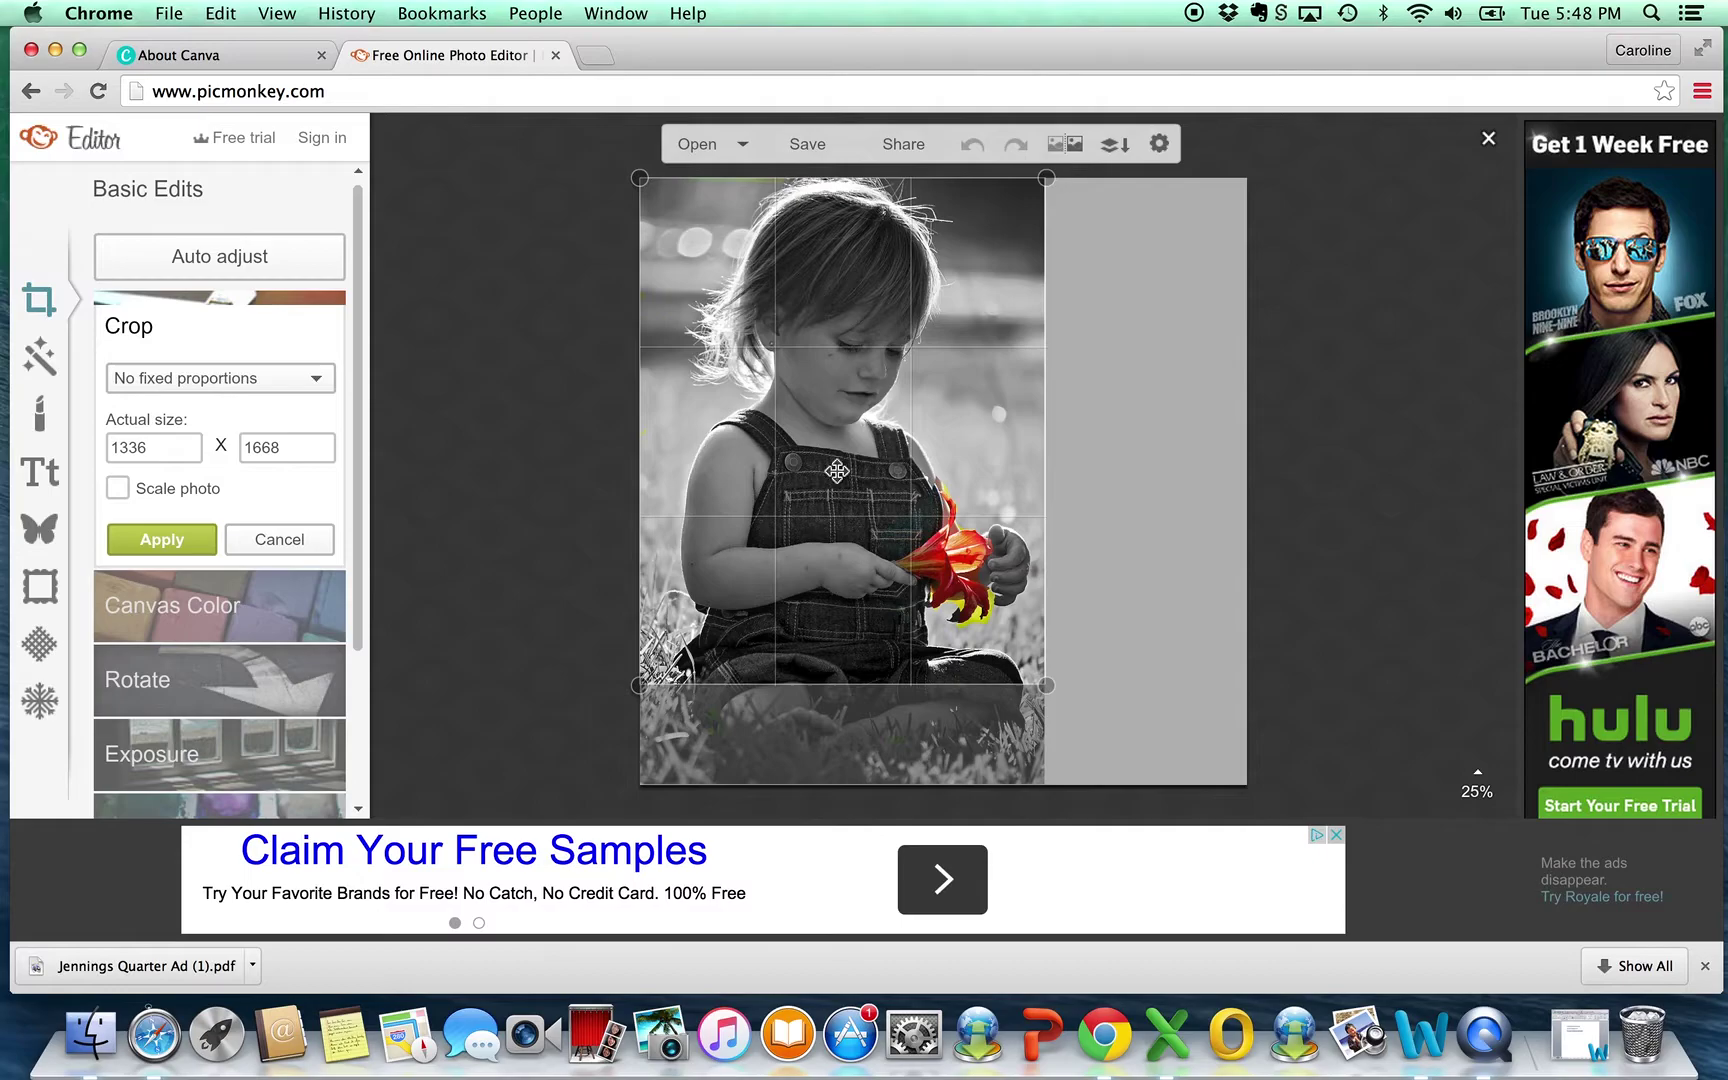
pyautogui.moveTo(866, 688); pyautogui.dragTo(865, 790)
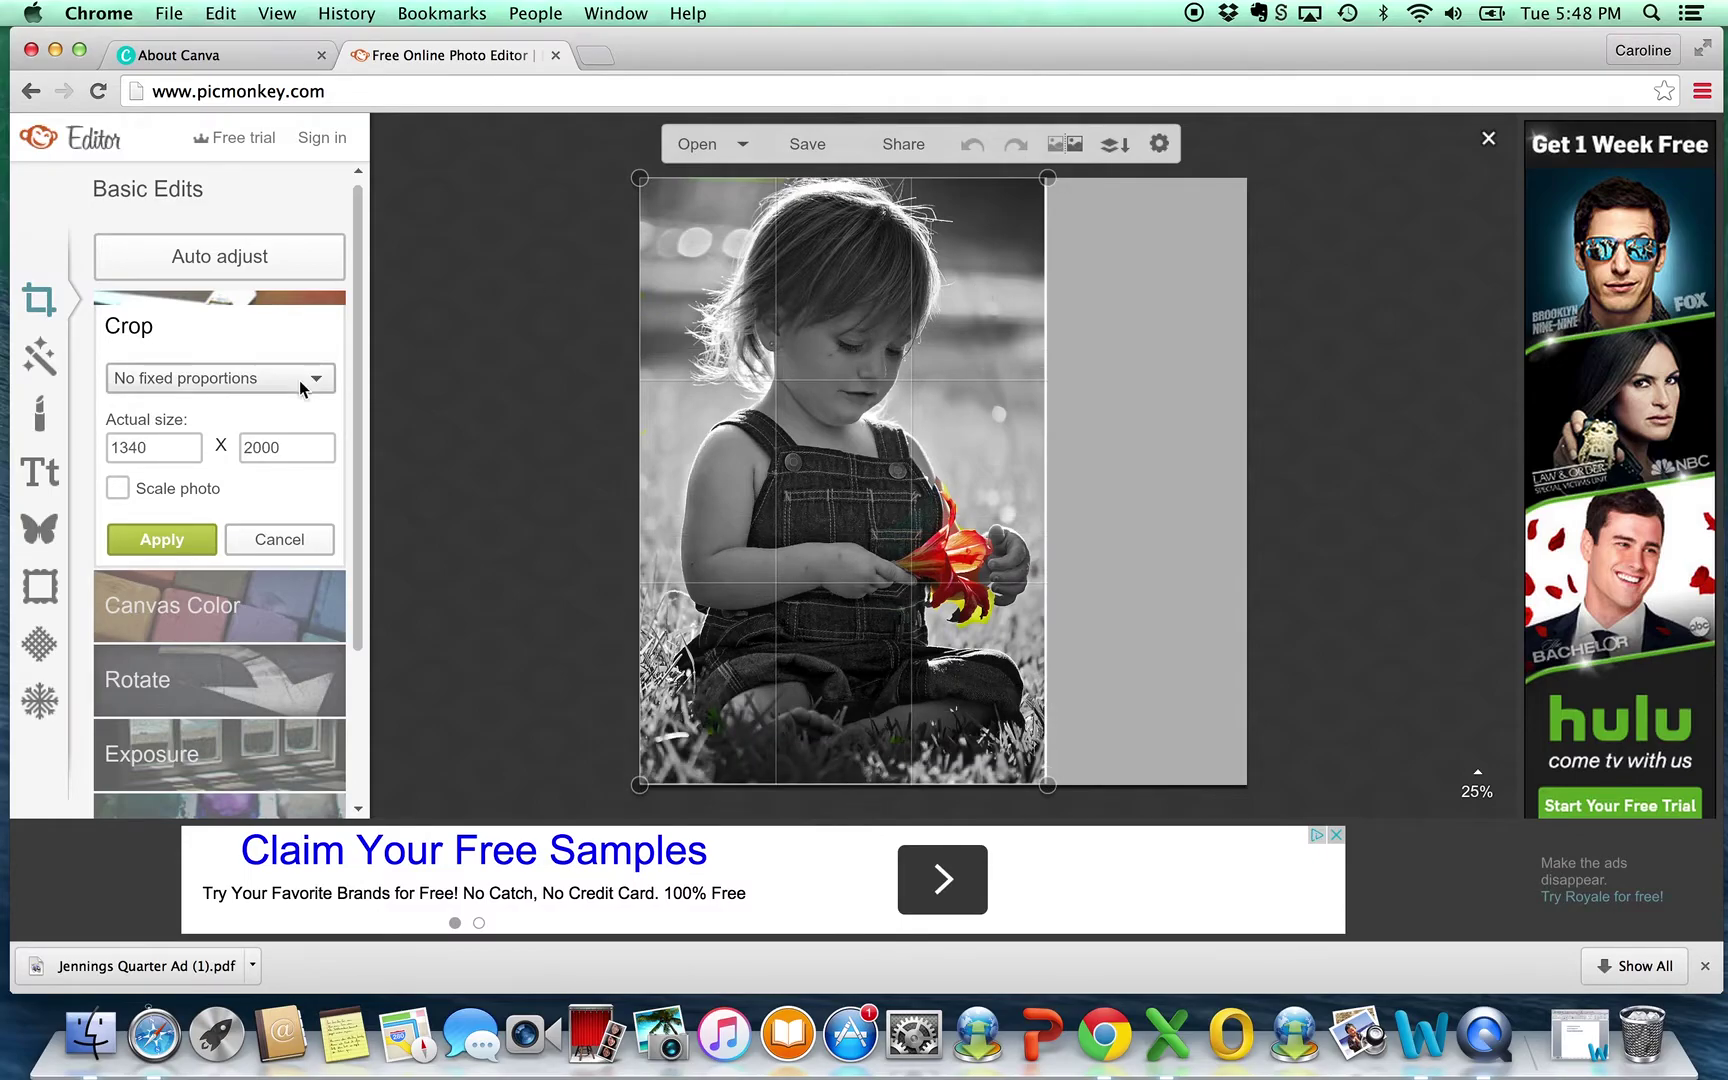
pyautogui.click(176, 540)
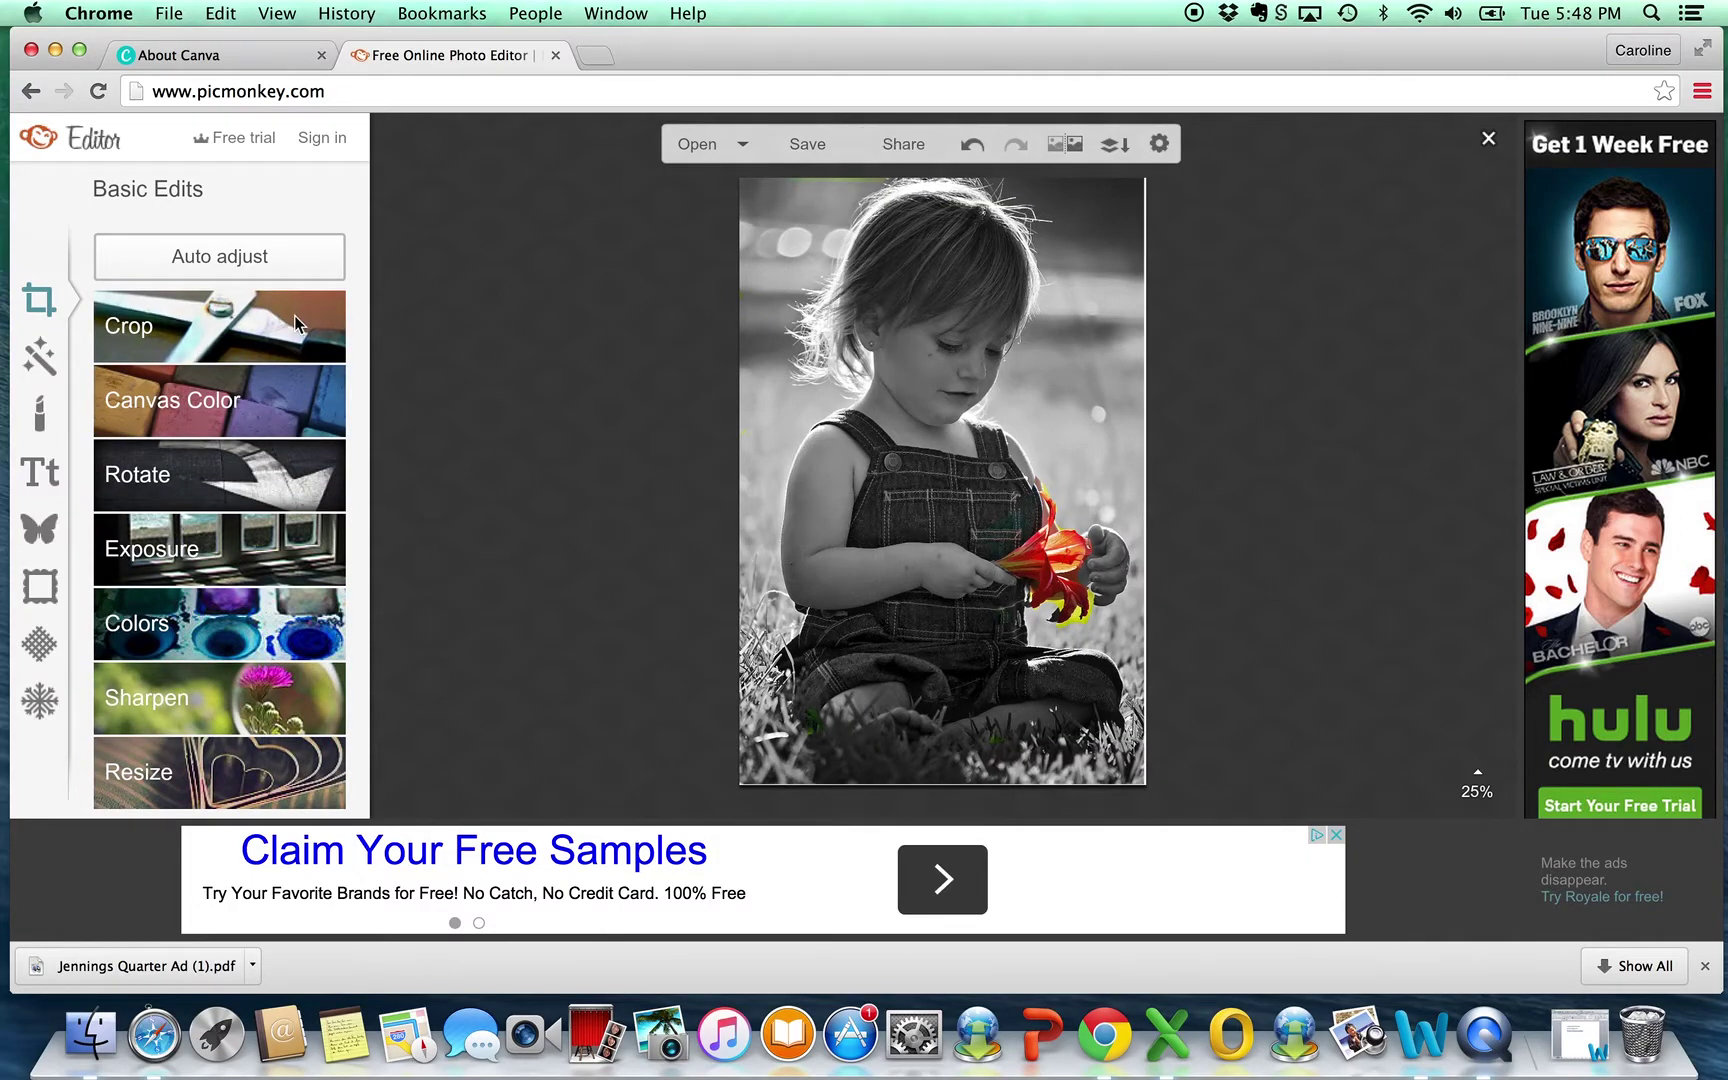
# Crop the picture again to 1317 x 1997 to trim the thin white strip along its right edge
pyautogui.click(236, 312)
pyautogui.moveTo(1010, 359); pyautogui.dragTo(943, 245)
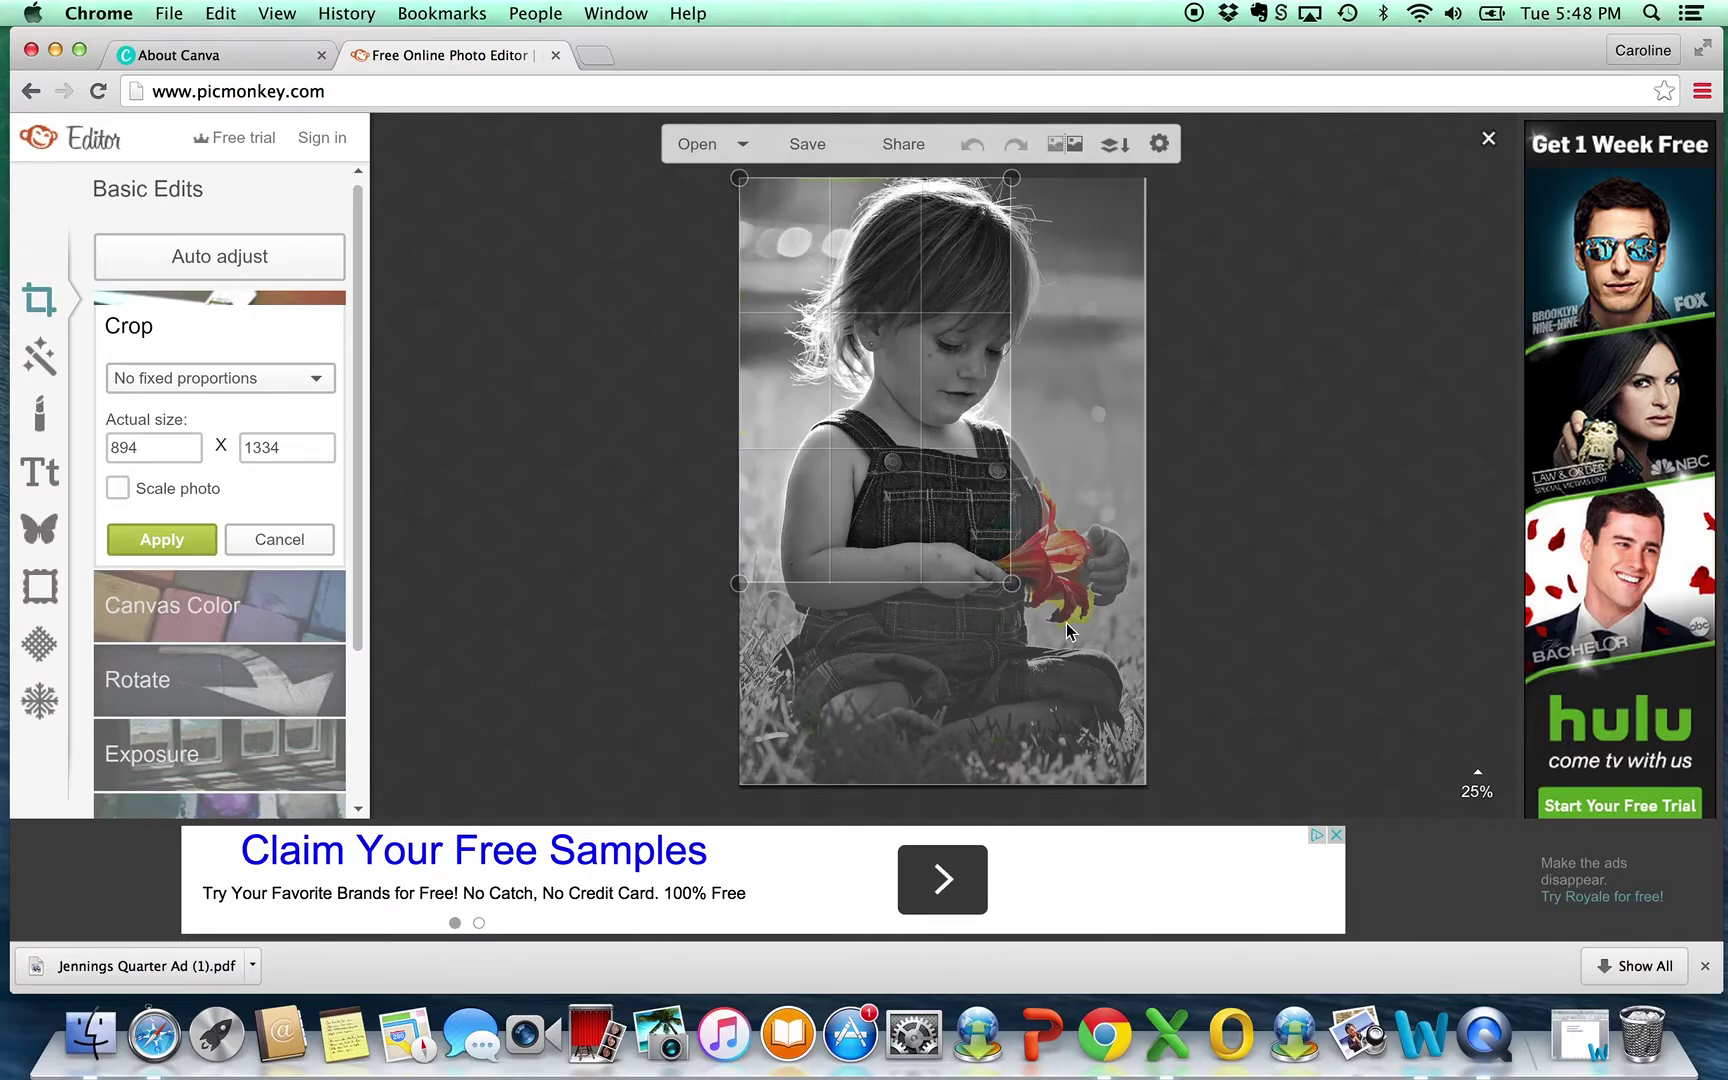
pyautogui.moveTo(1012, 578); pyautogui.dragTo(1140, 777)
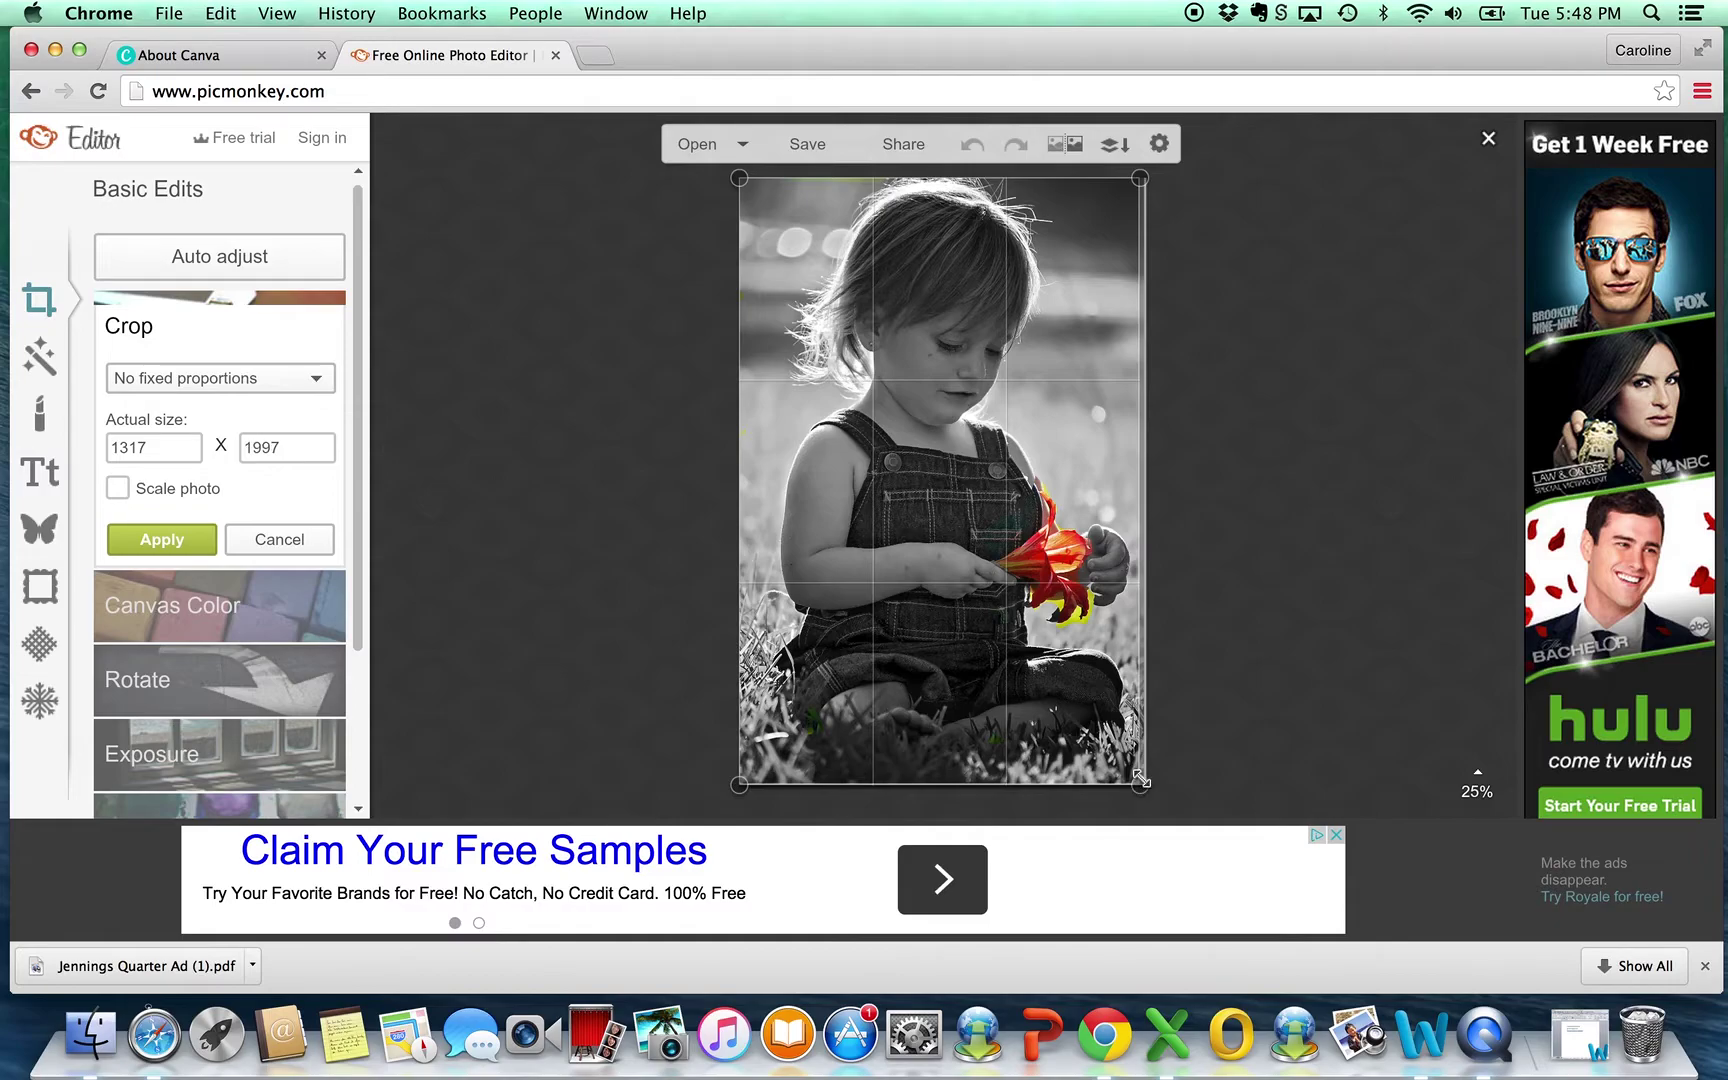
pyautogui.click(190, 538)
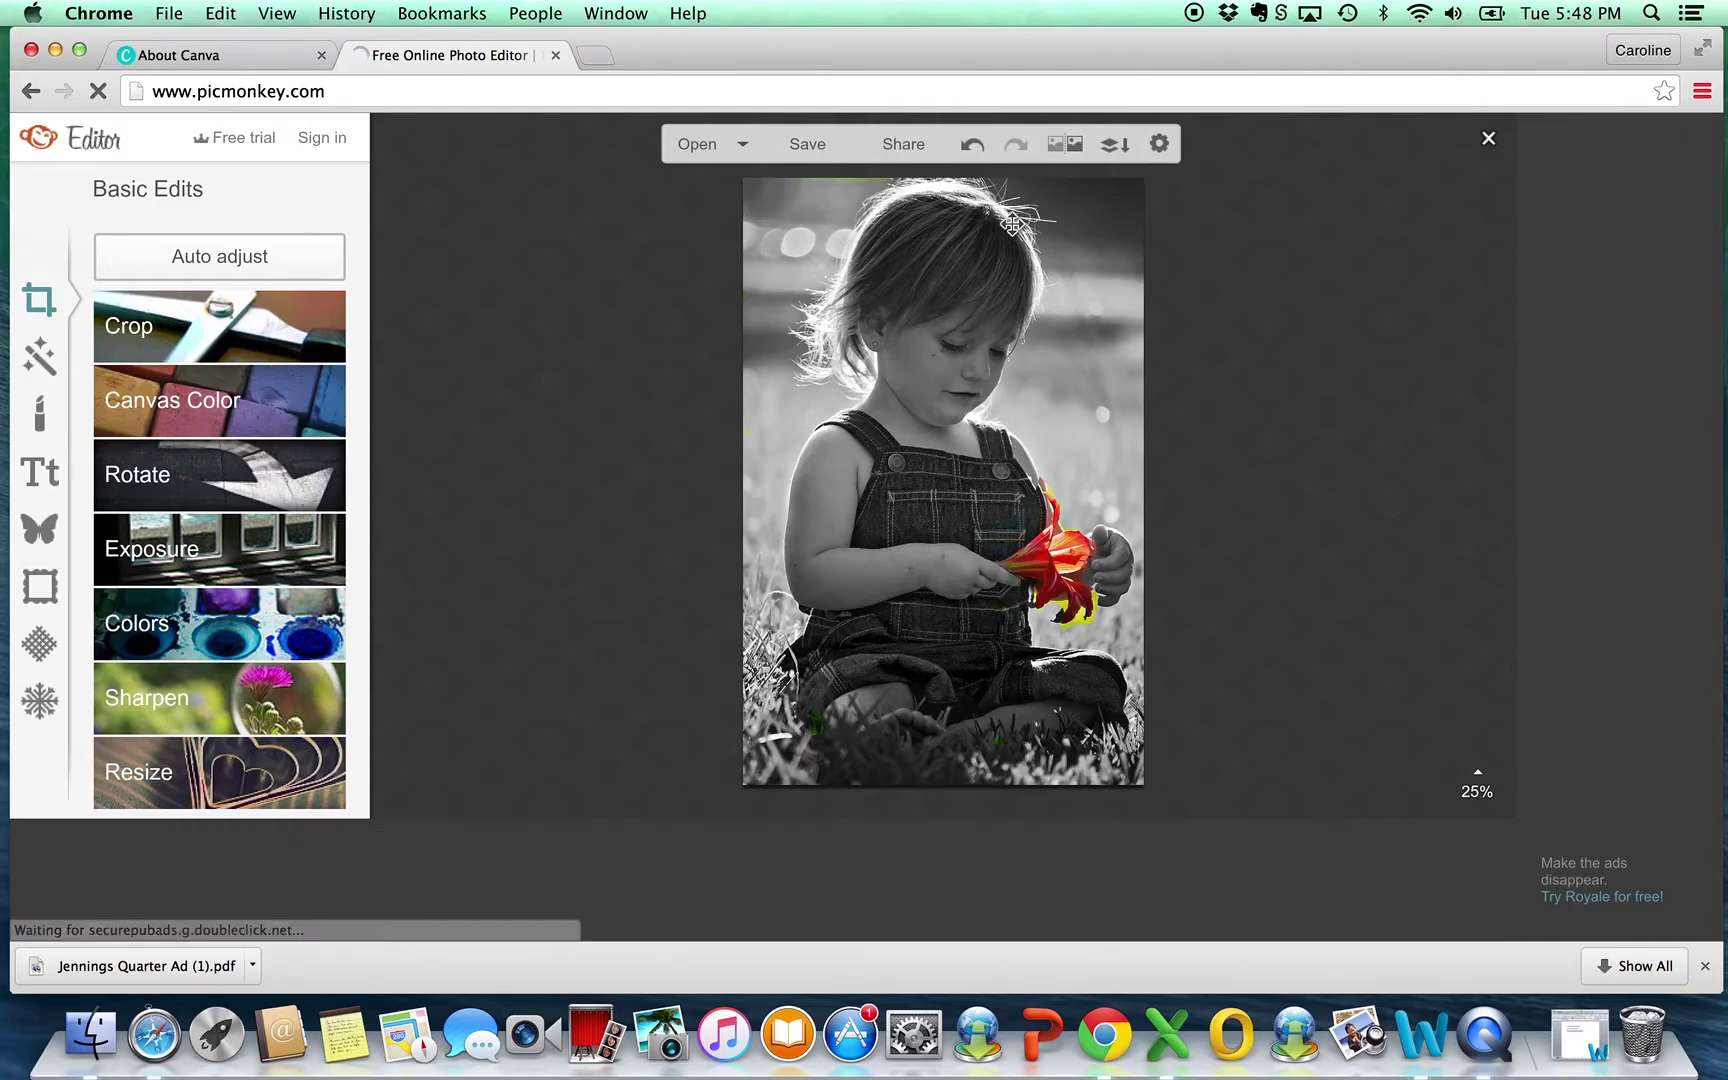
# Save the picture to the Desktop folder as a .jpg named Girl with red flower, at Sean quality
pyautogui.click(818, 146)
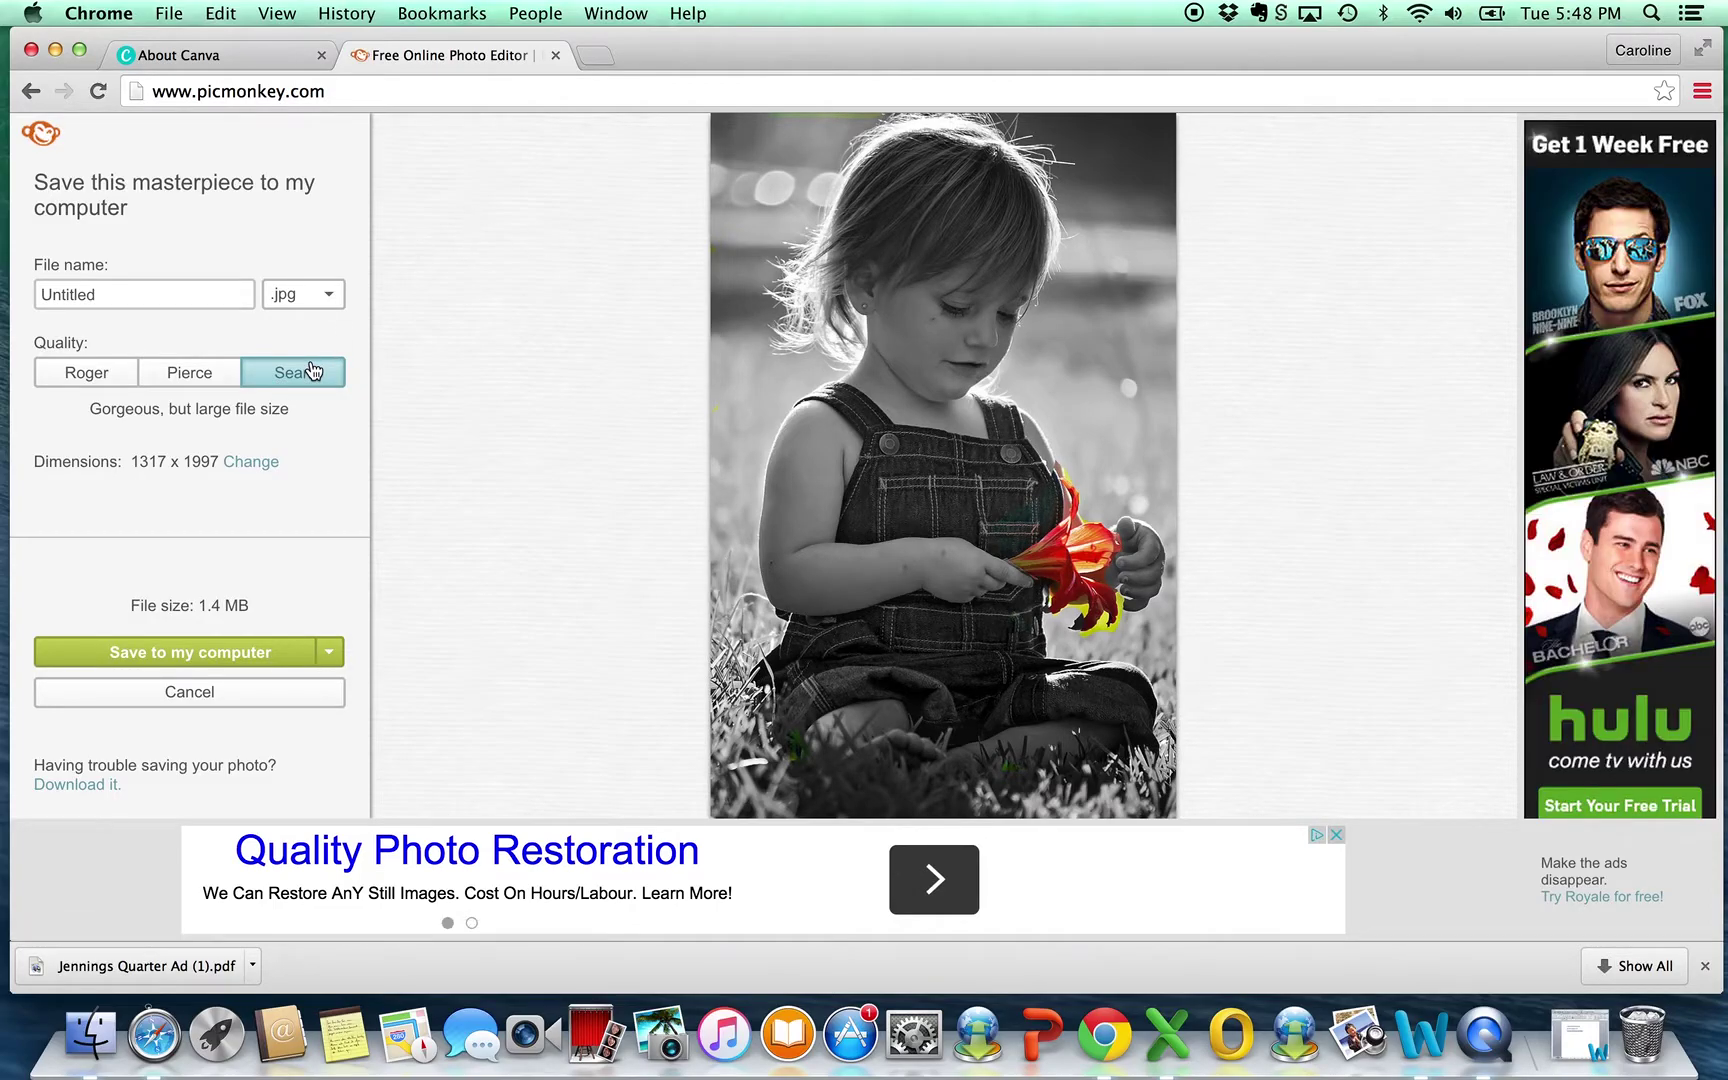
pyautogui.click(263, 652)
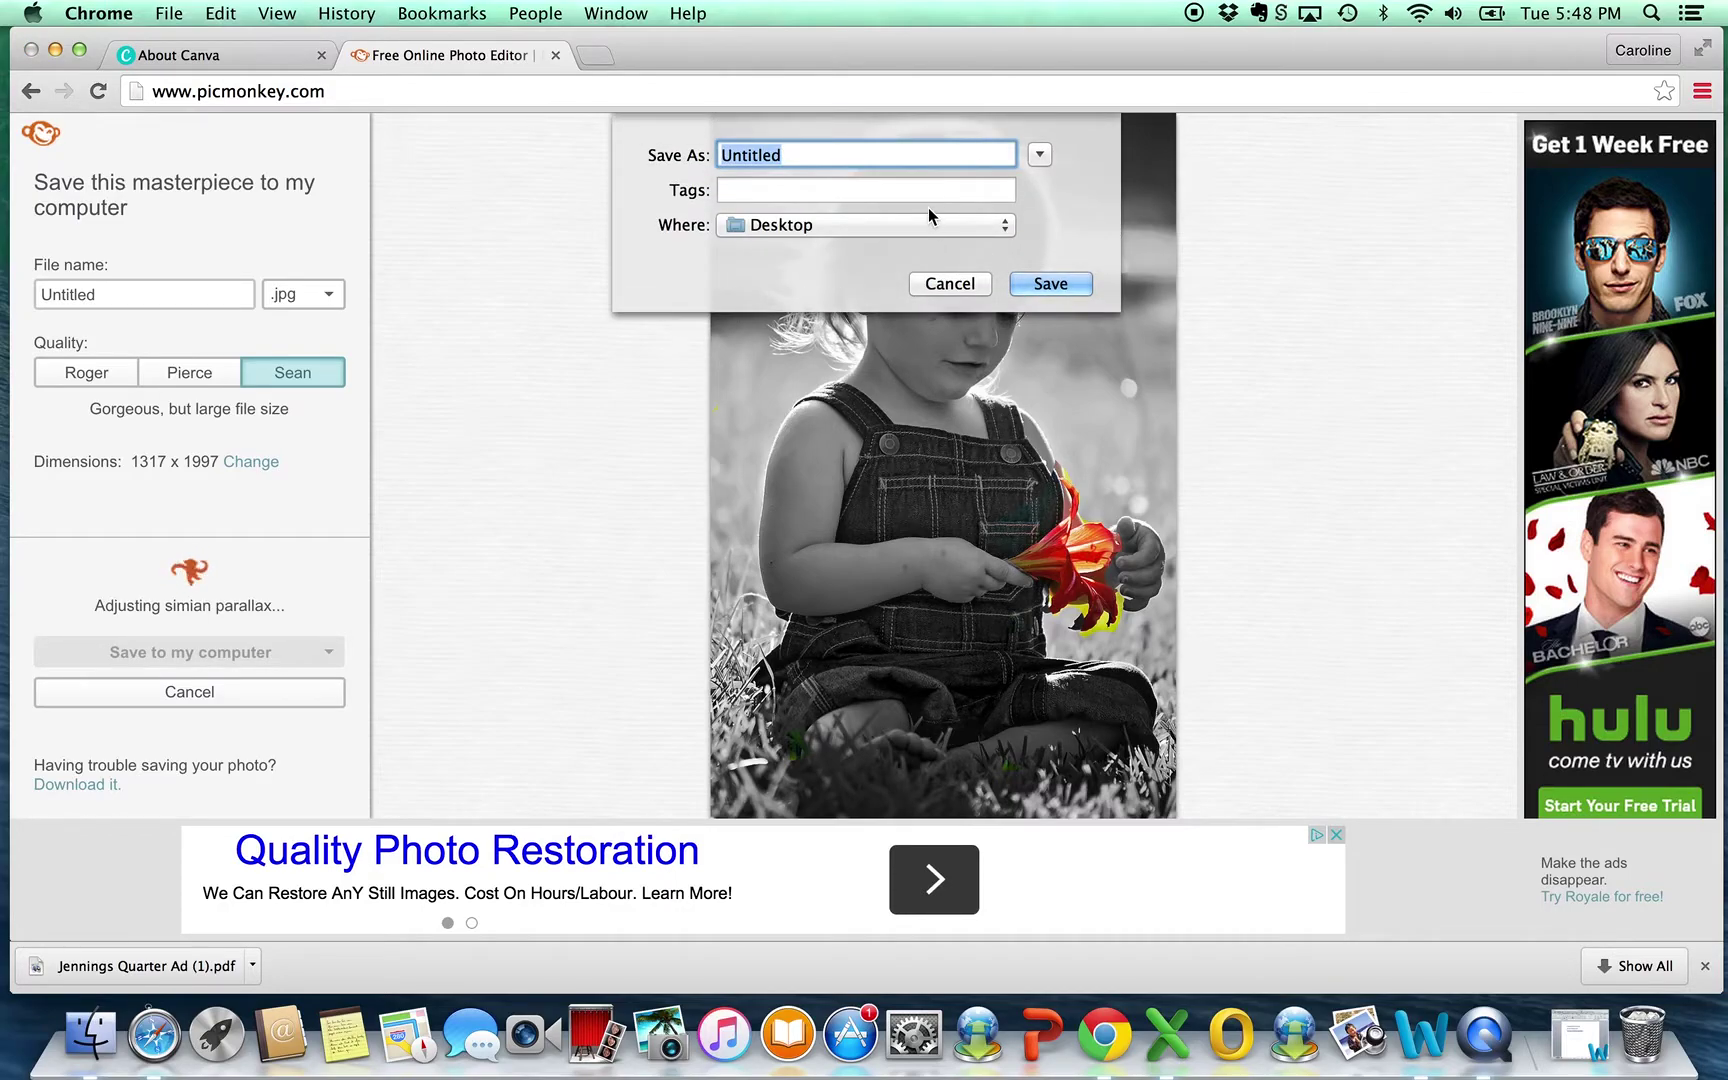
pyautogui.write('Girl with red flower')
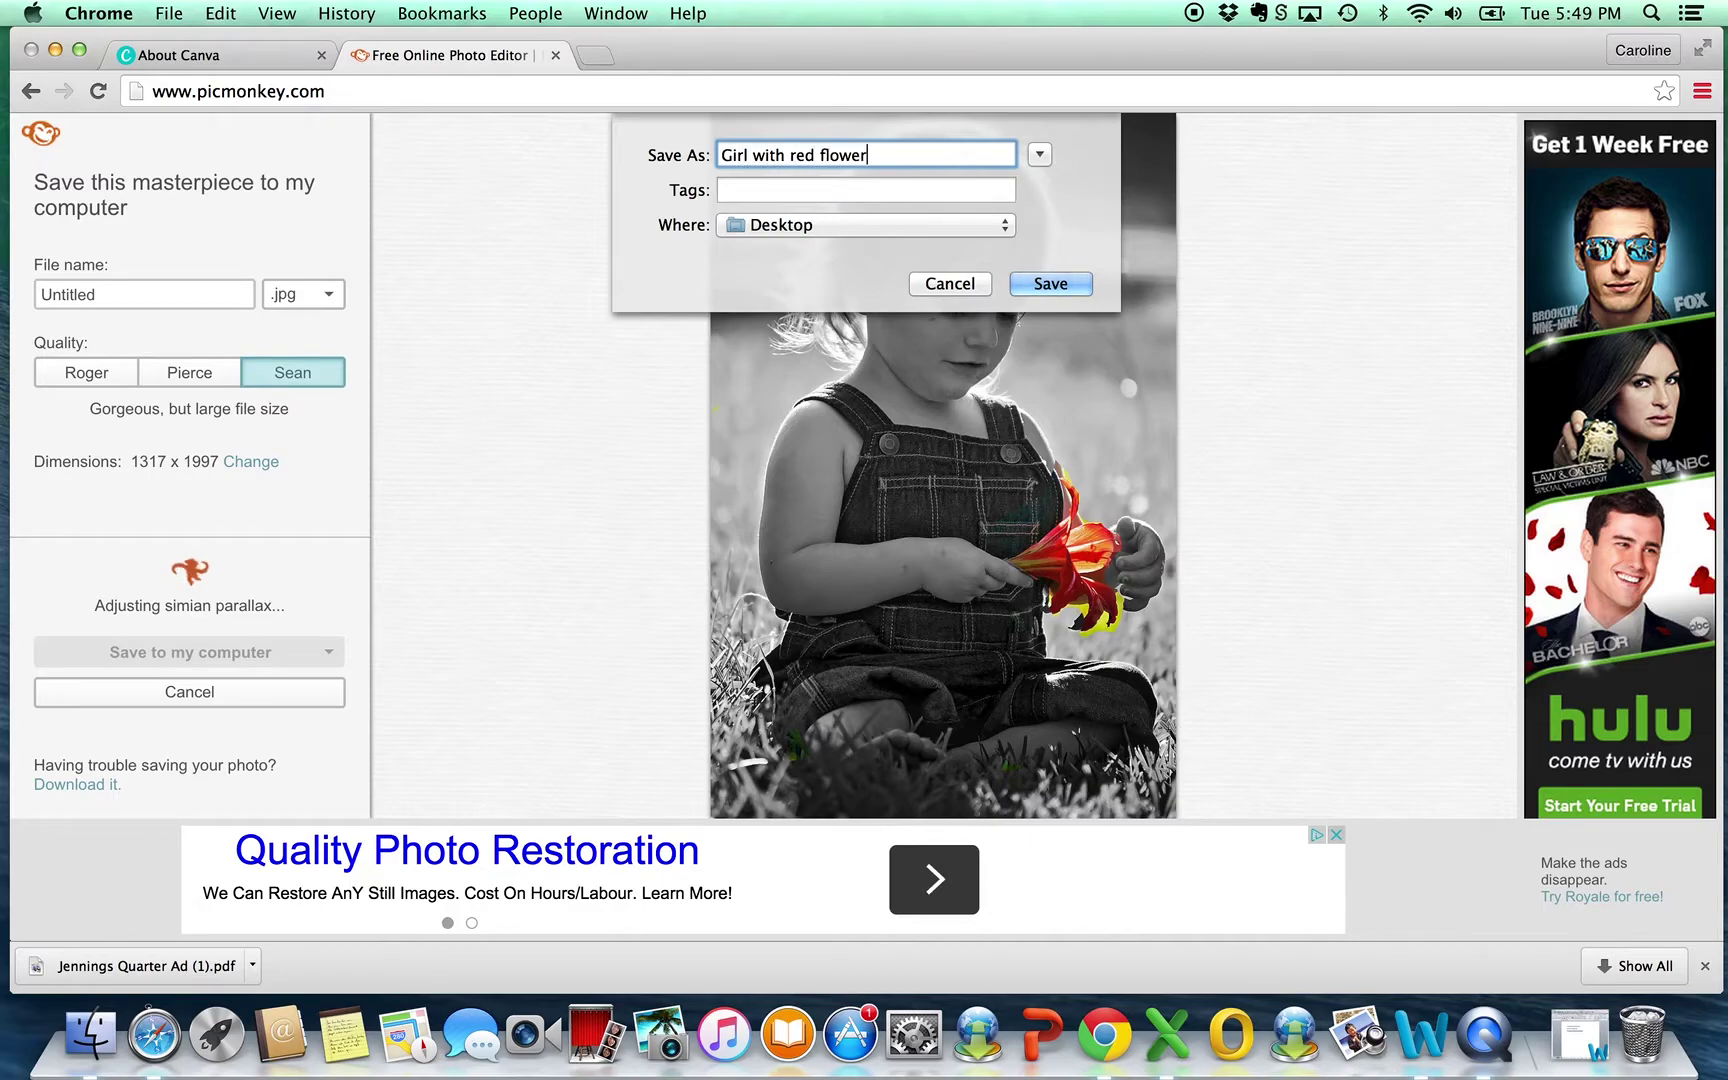
pyautogui.click(1050, 284)
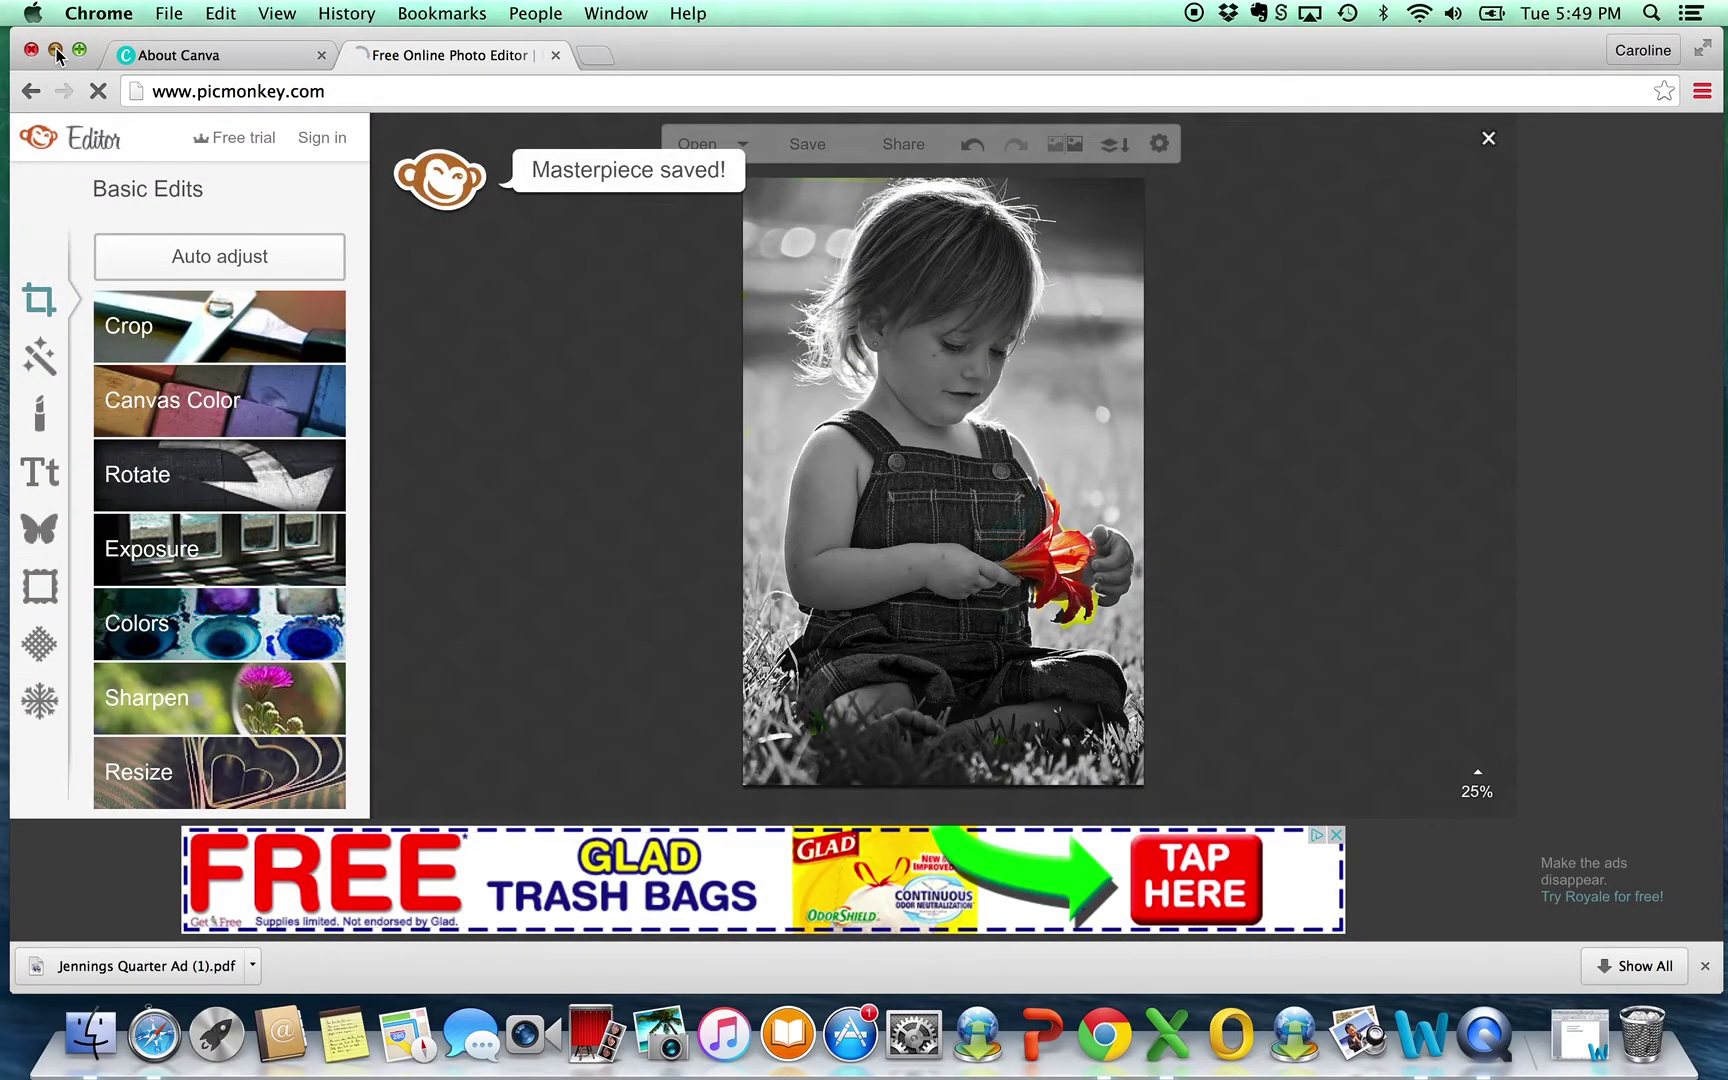
# Minimize the browser and view the original girl with flower.jpg, then the edited Girl with red flower.jpg, from the desktop in Preview
pyautogui.click(55, 49)
pyautogui.doubleClick(718, 243)
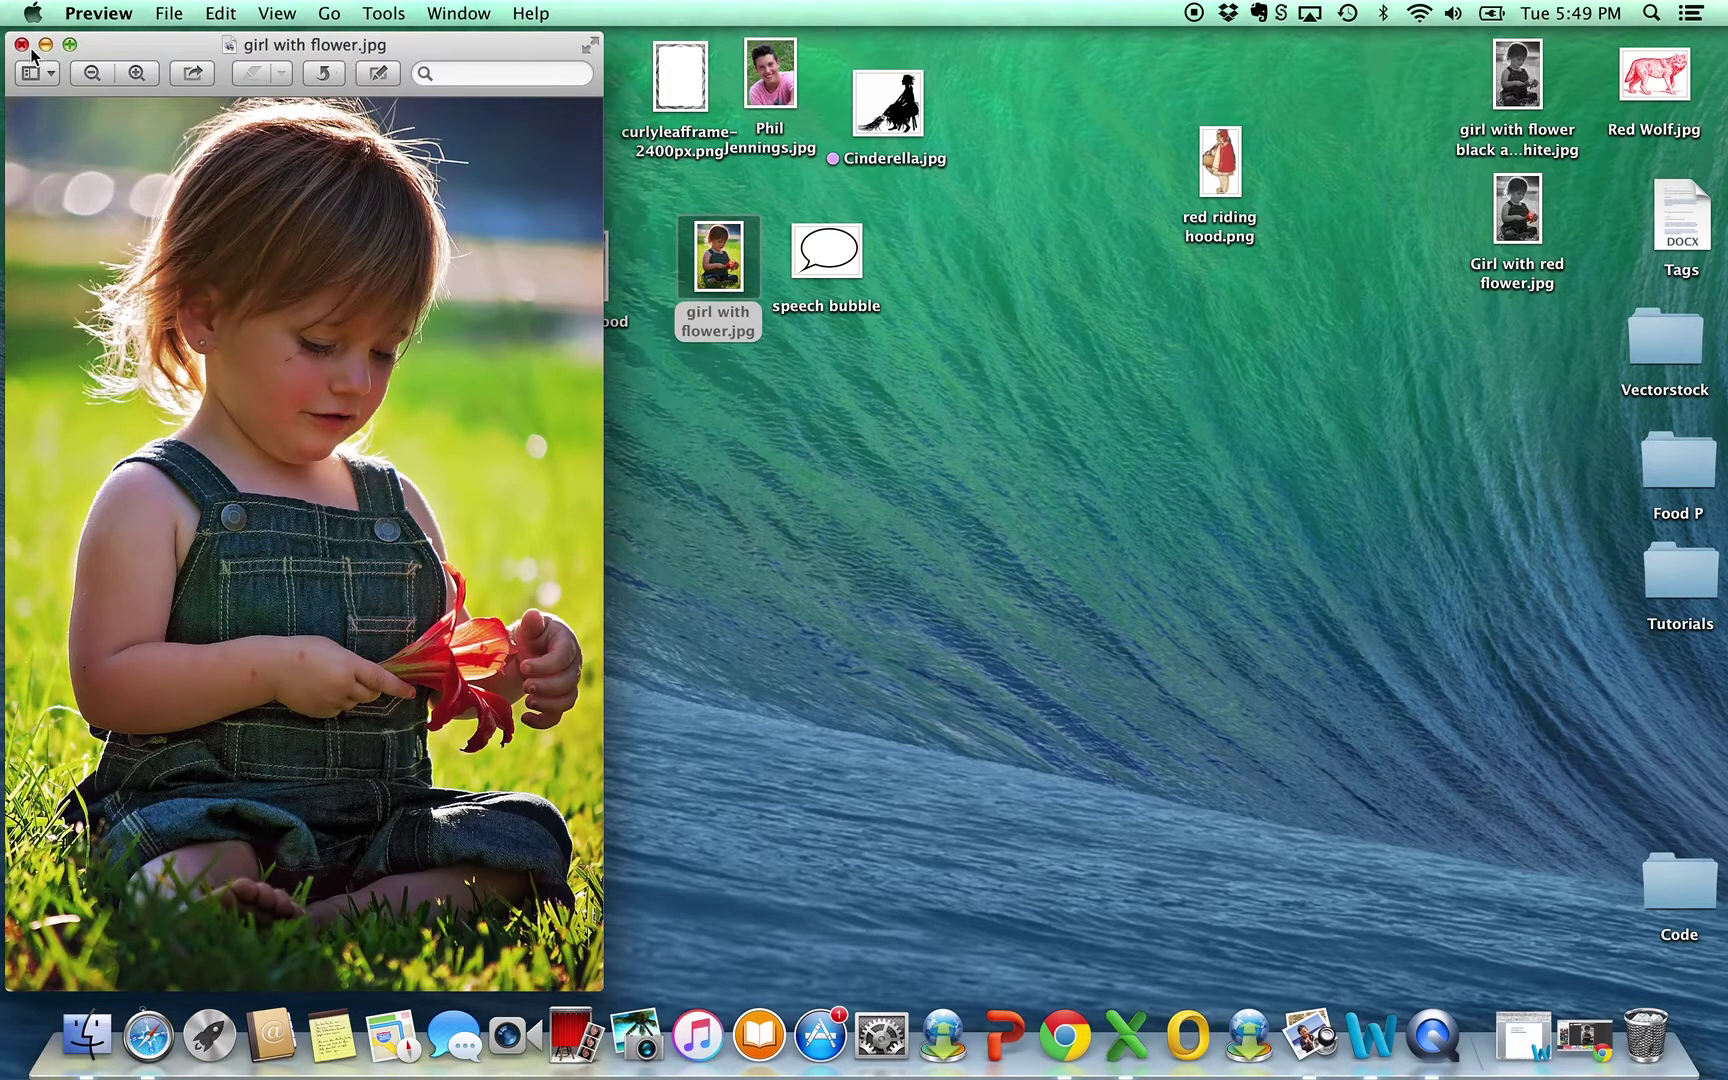
pyautogui.click(22, 44)
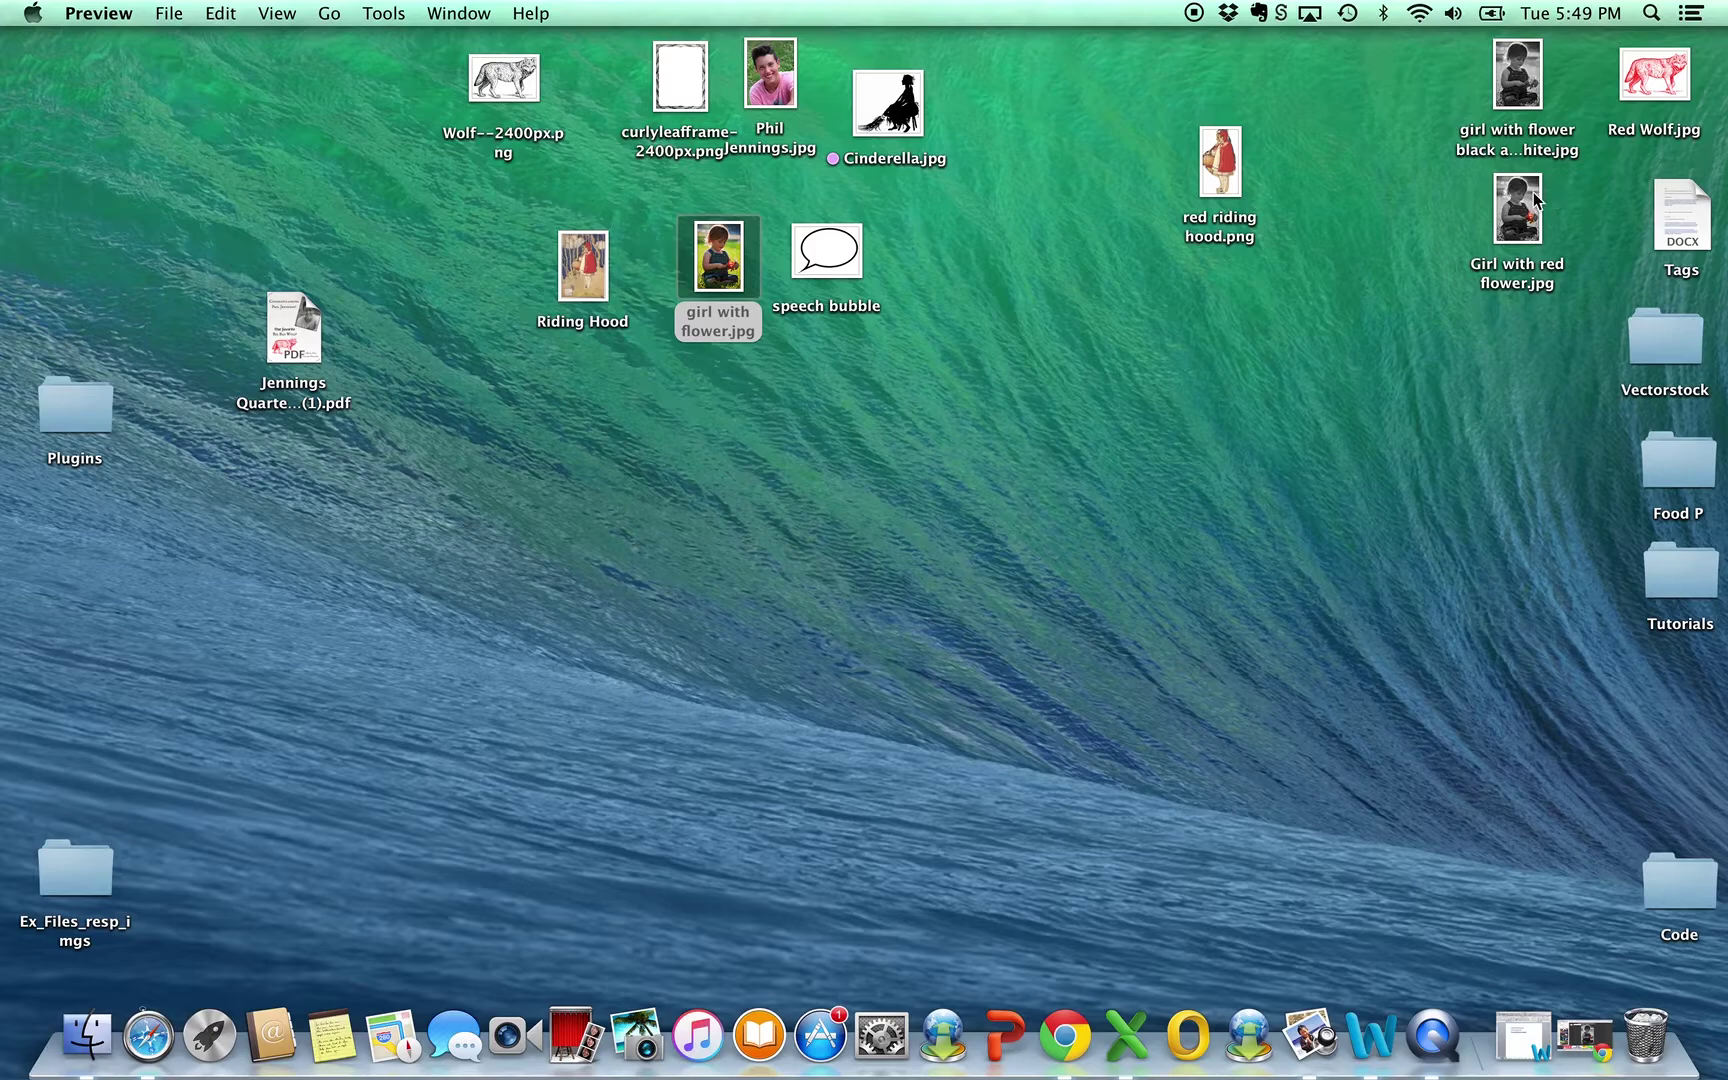
pyautogui.doubleClick(1536, 200)
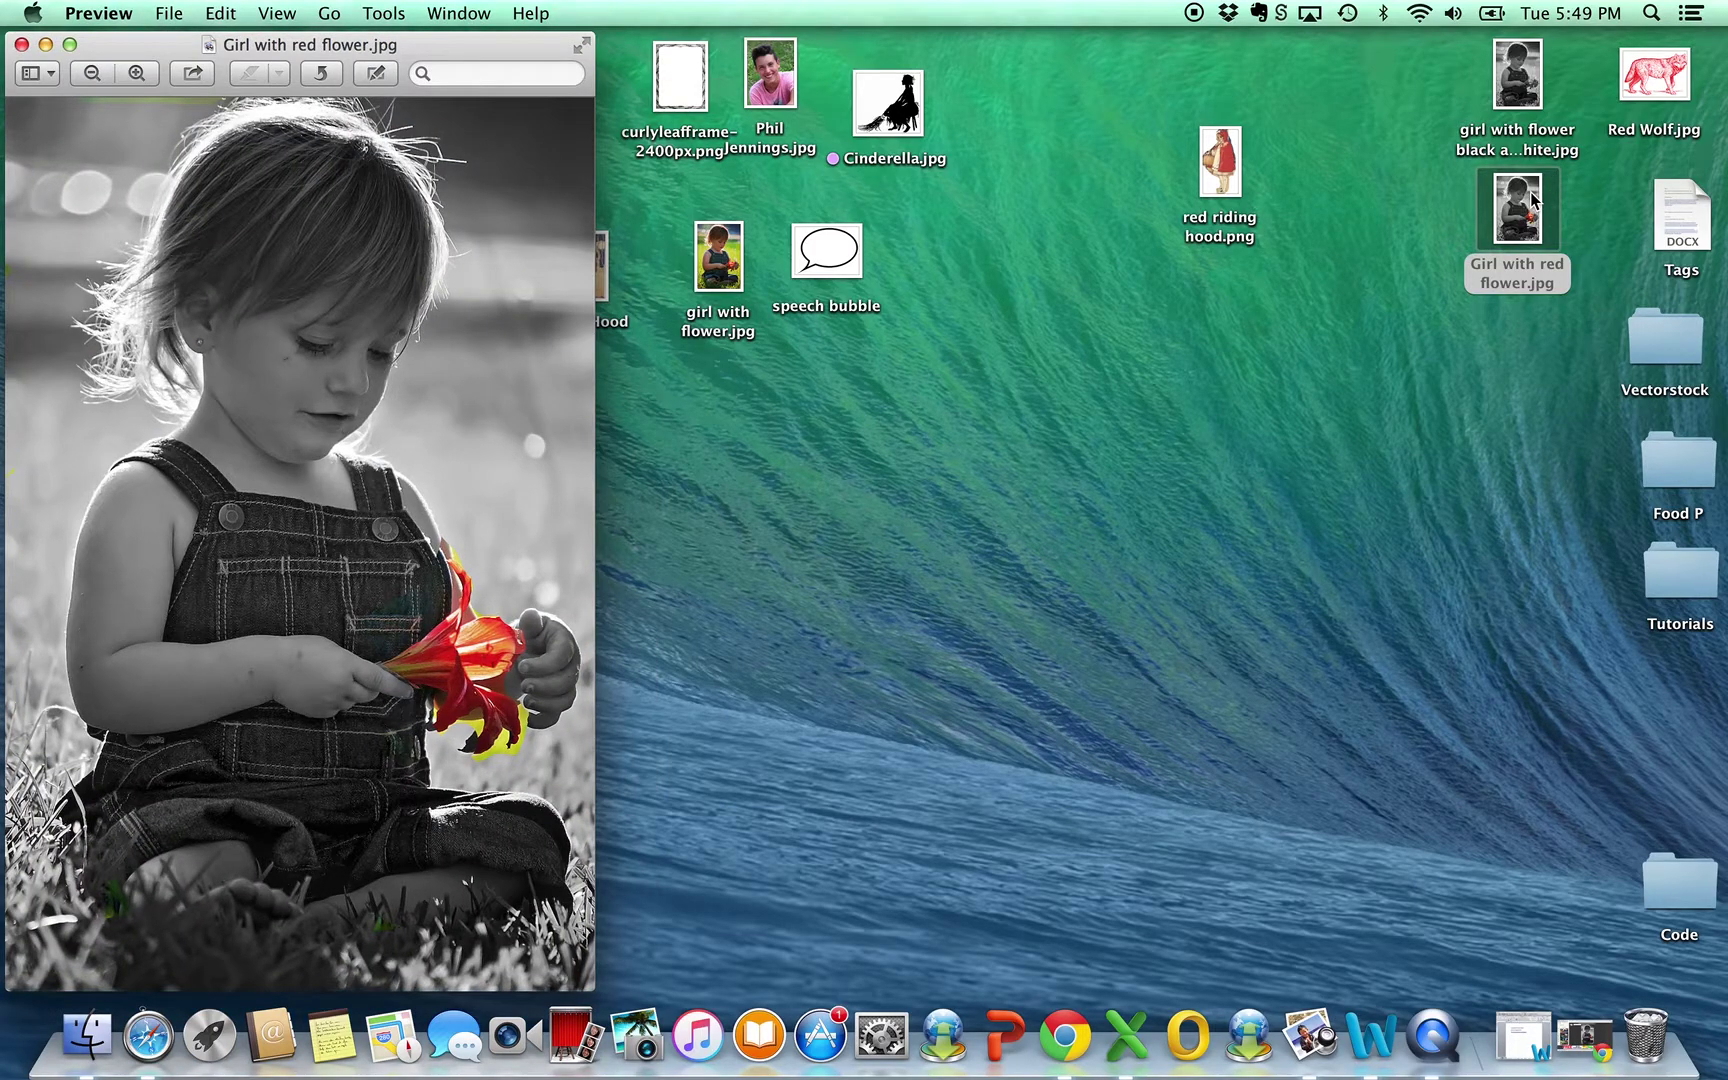